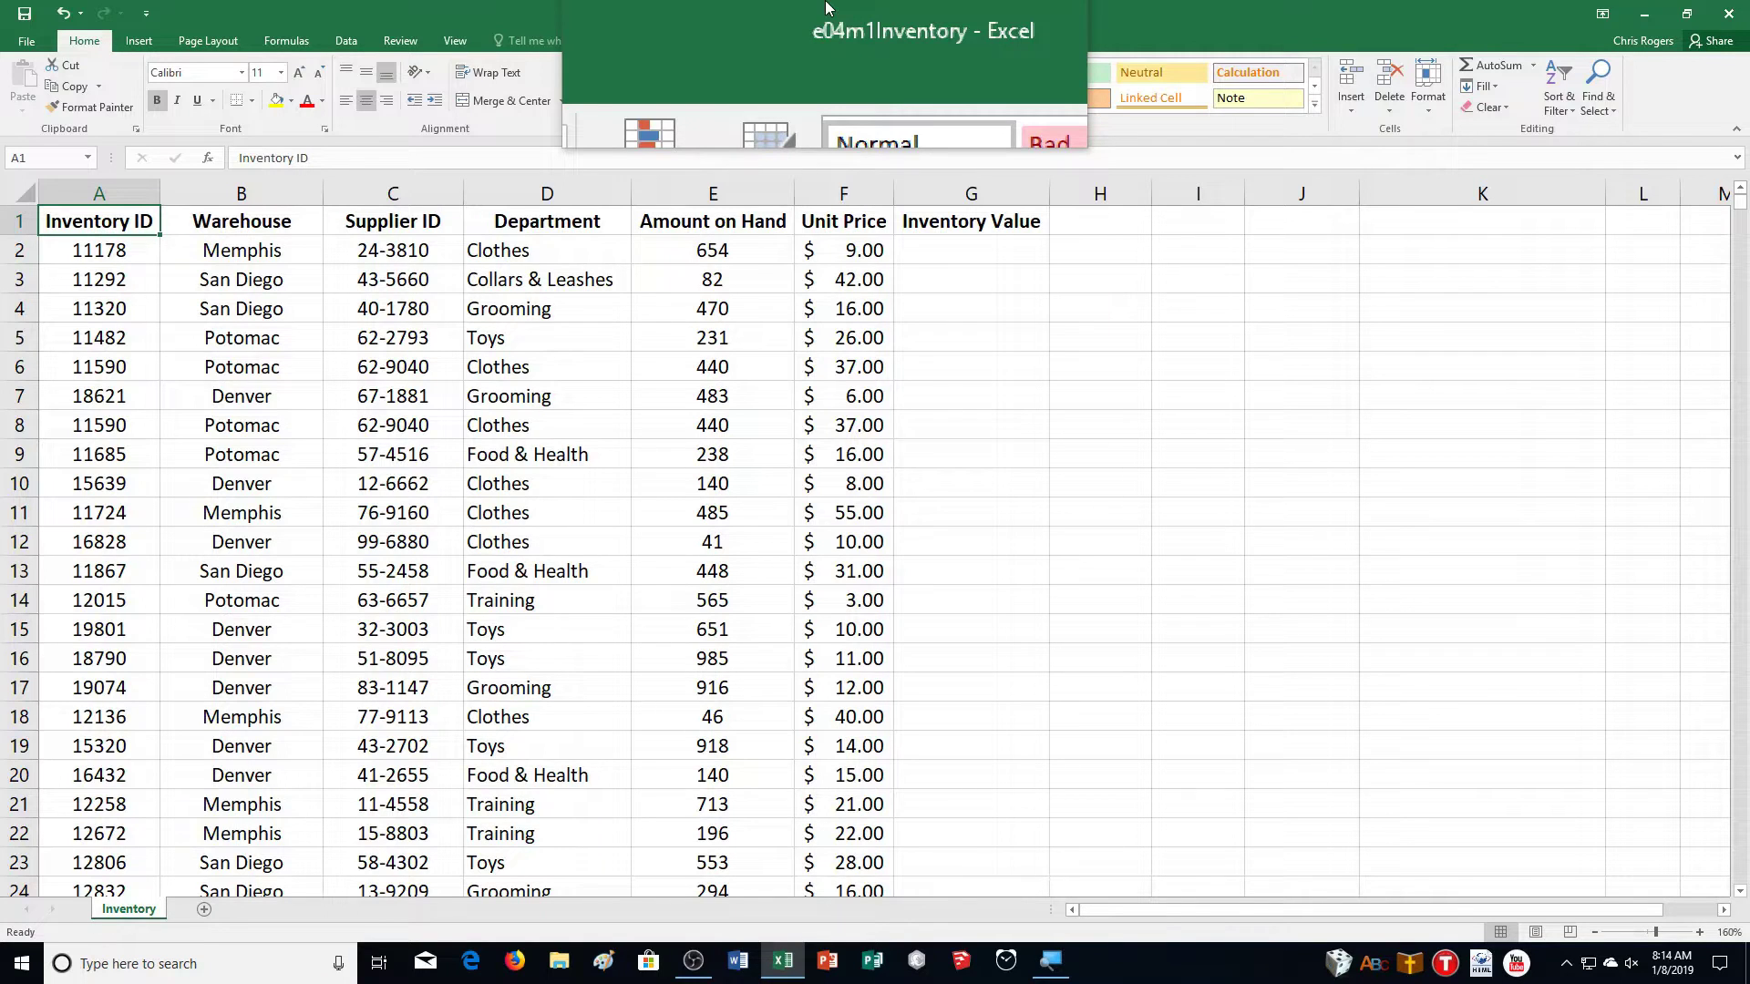
Step: Reposition the Excel window showing the e04m1Inventory workbook's Inventory sheet
left_click_drag(826, 7, 819, 11)
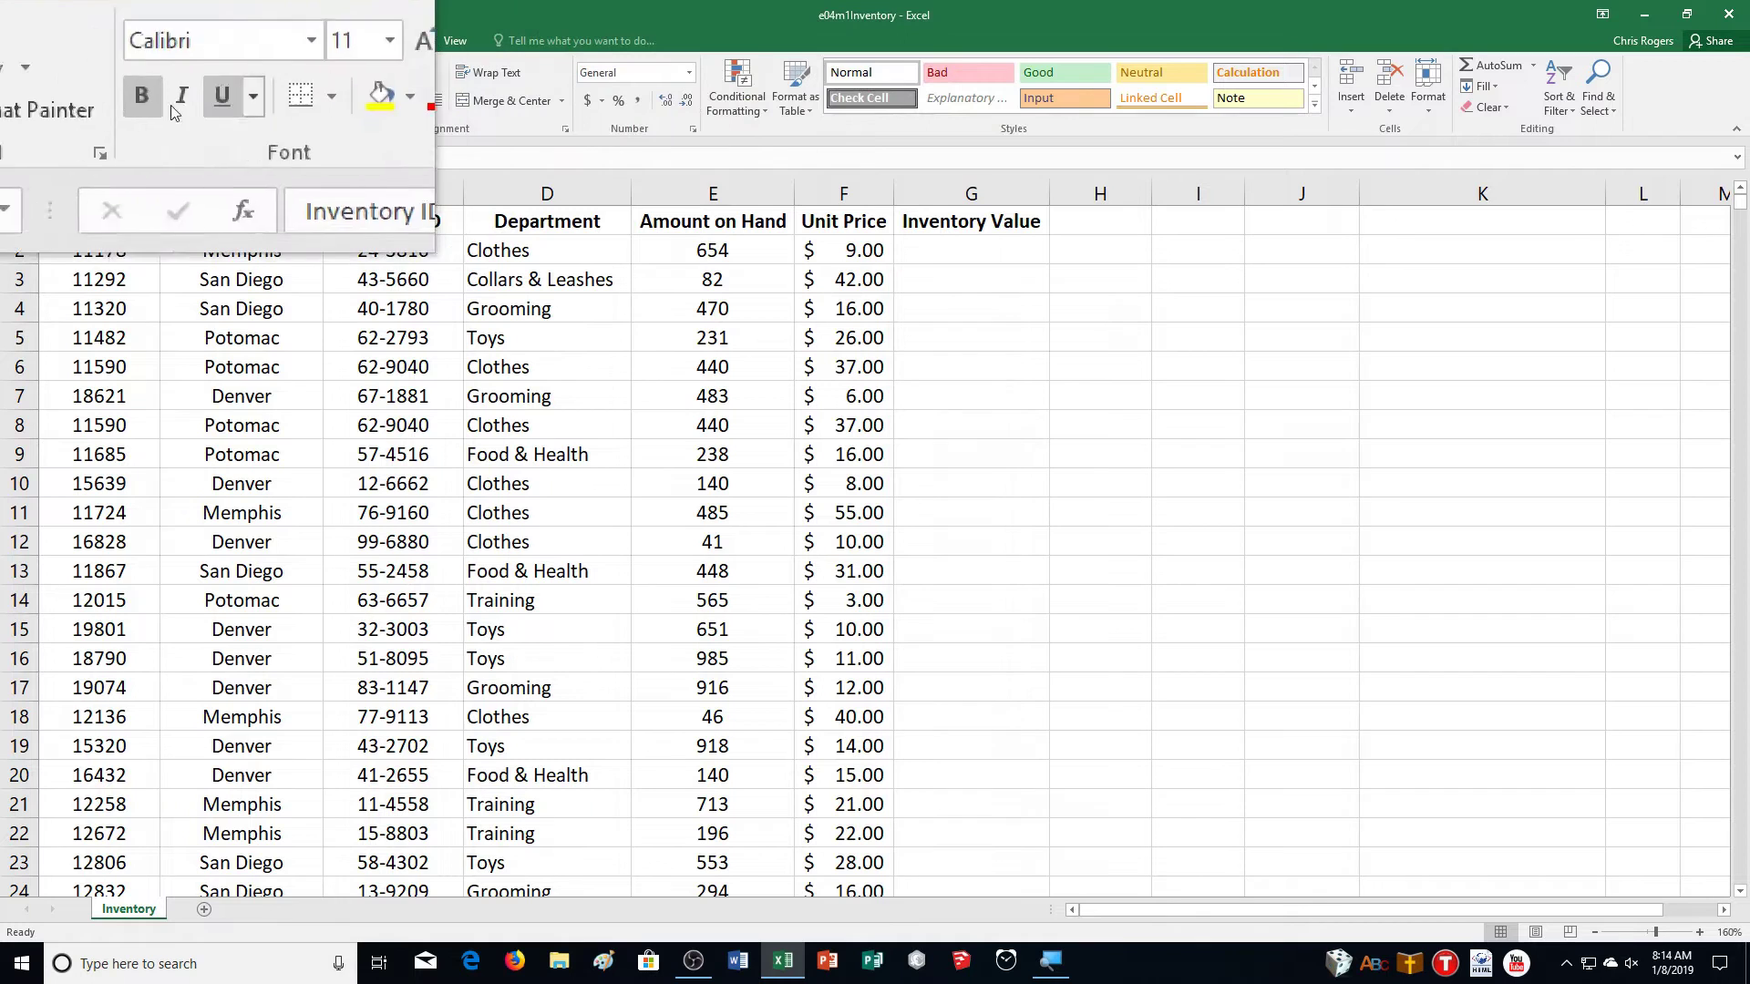
Step: Save a copy in Documents > CA Demonstration as e04m1Inventory with the student's name appended
left_click(20, 40)
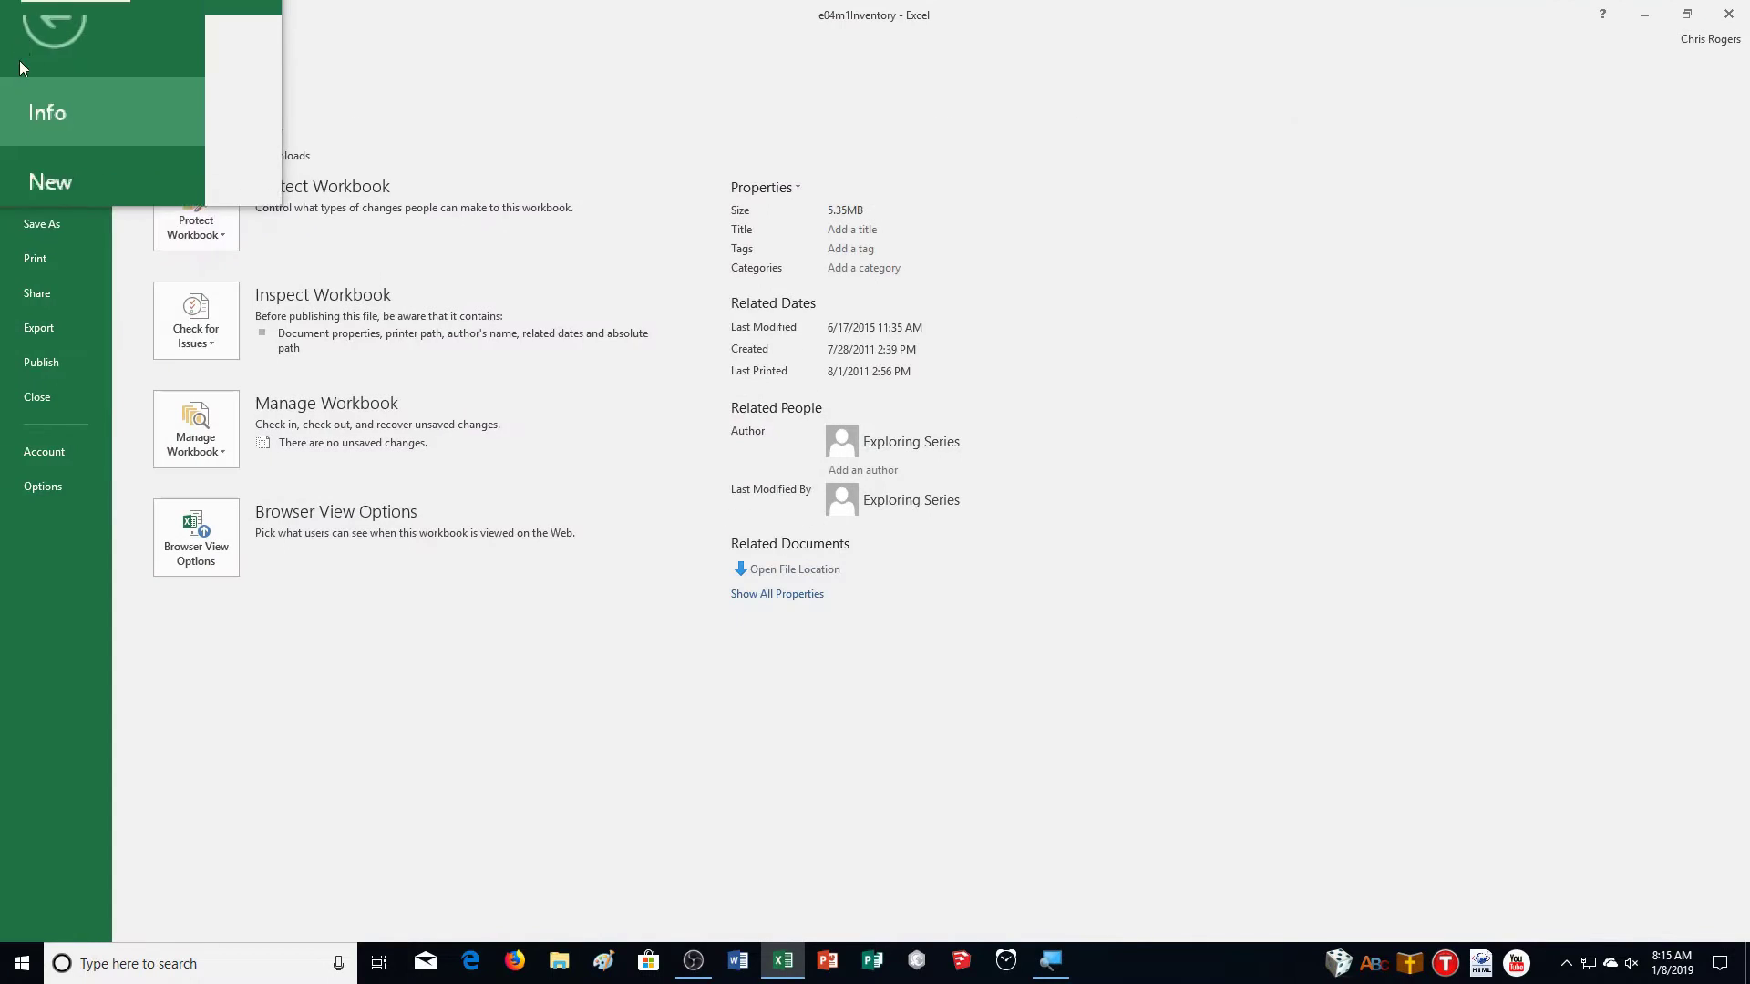
left_click(38, 223)
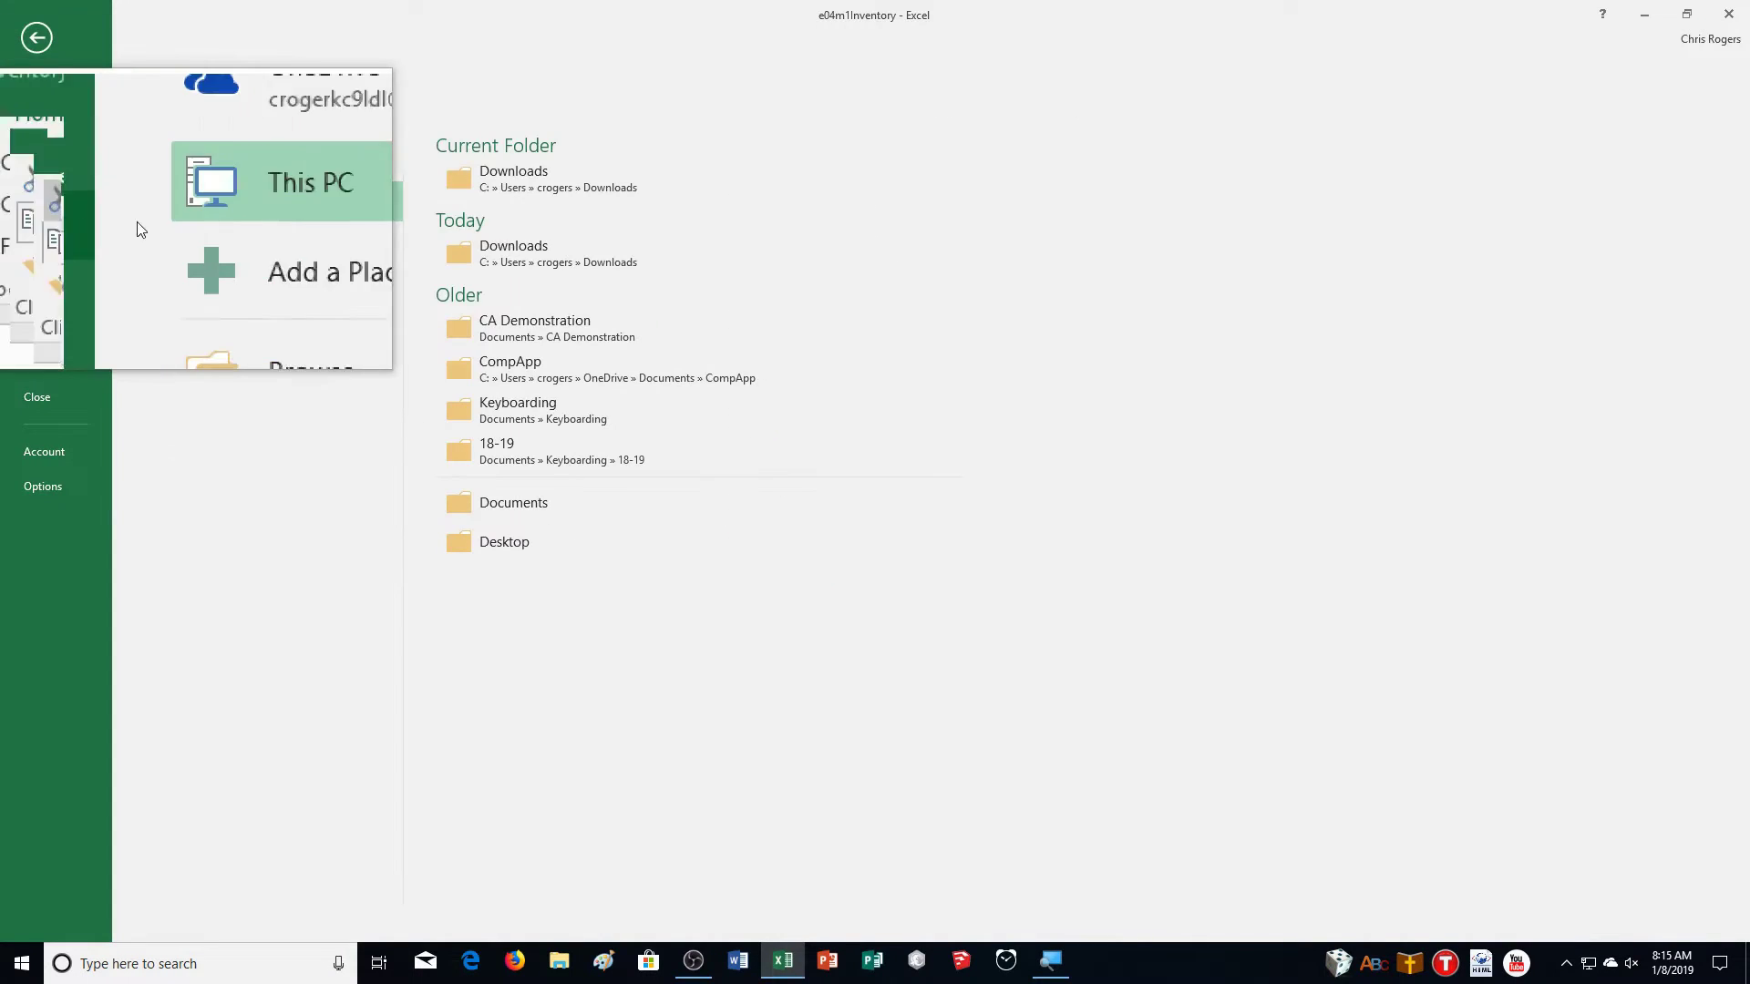
left_click(283, 286)
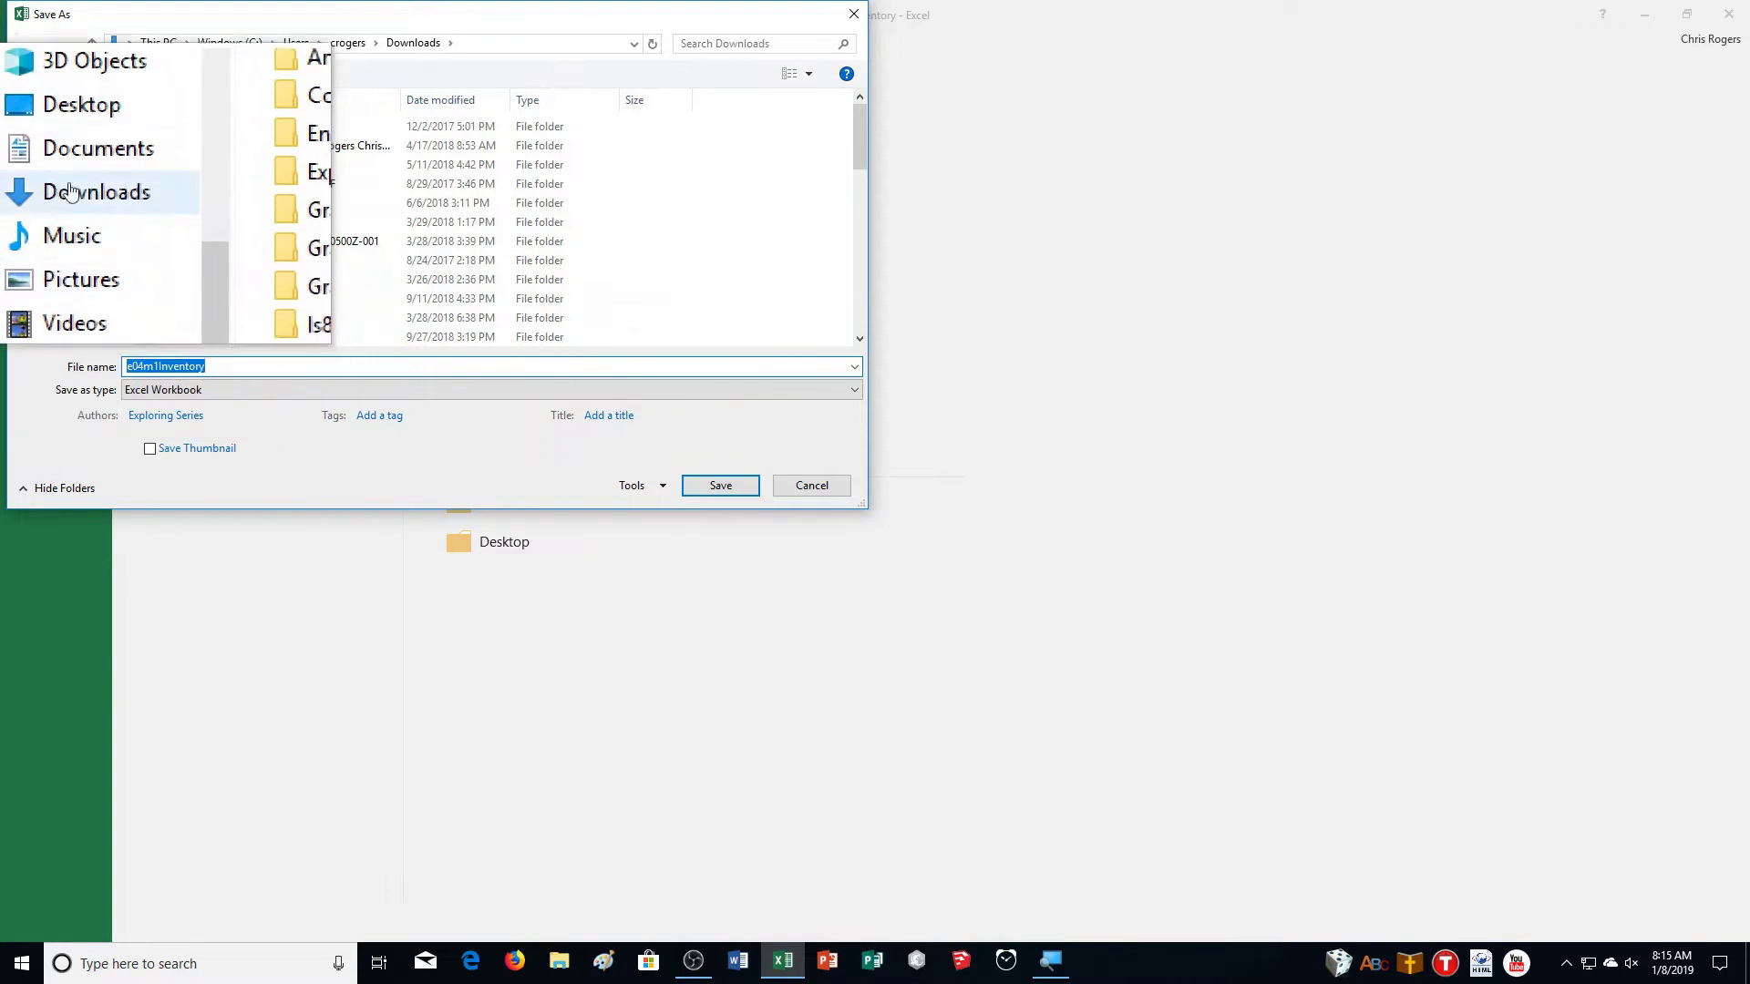
left_click(61, 173)
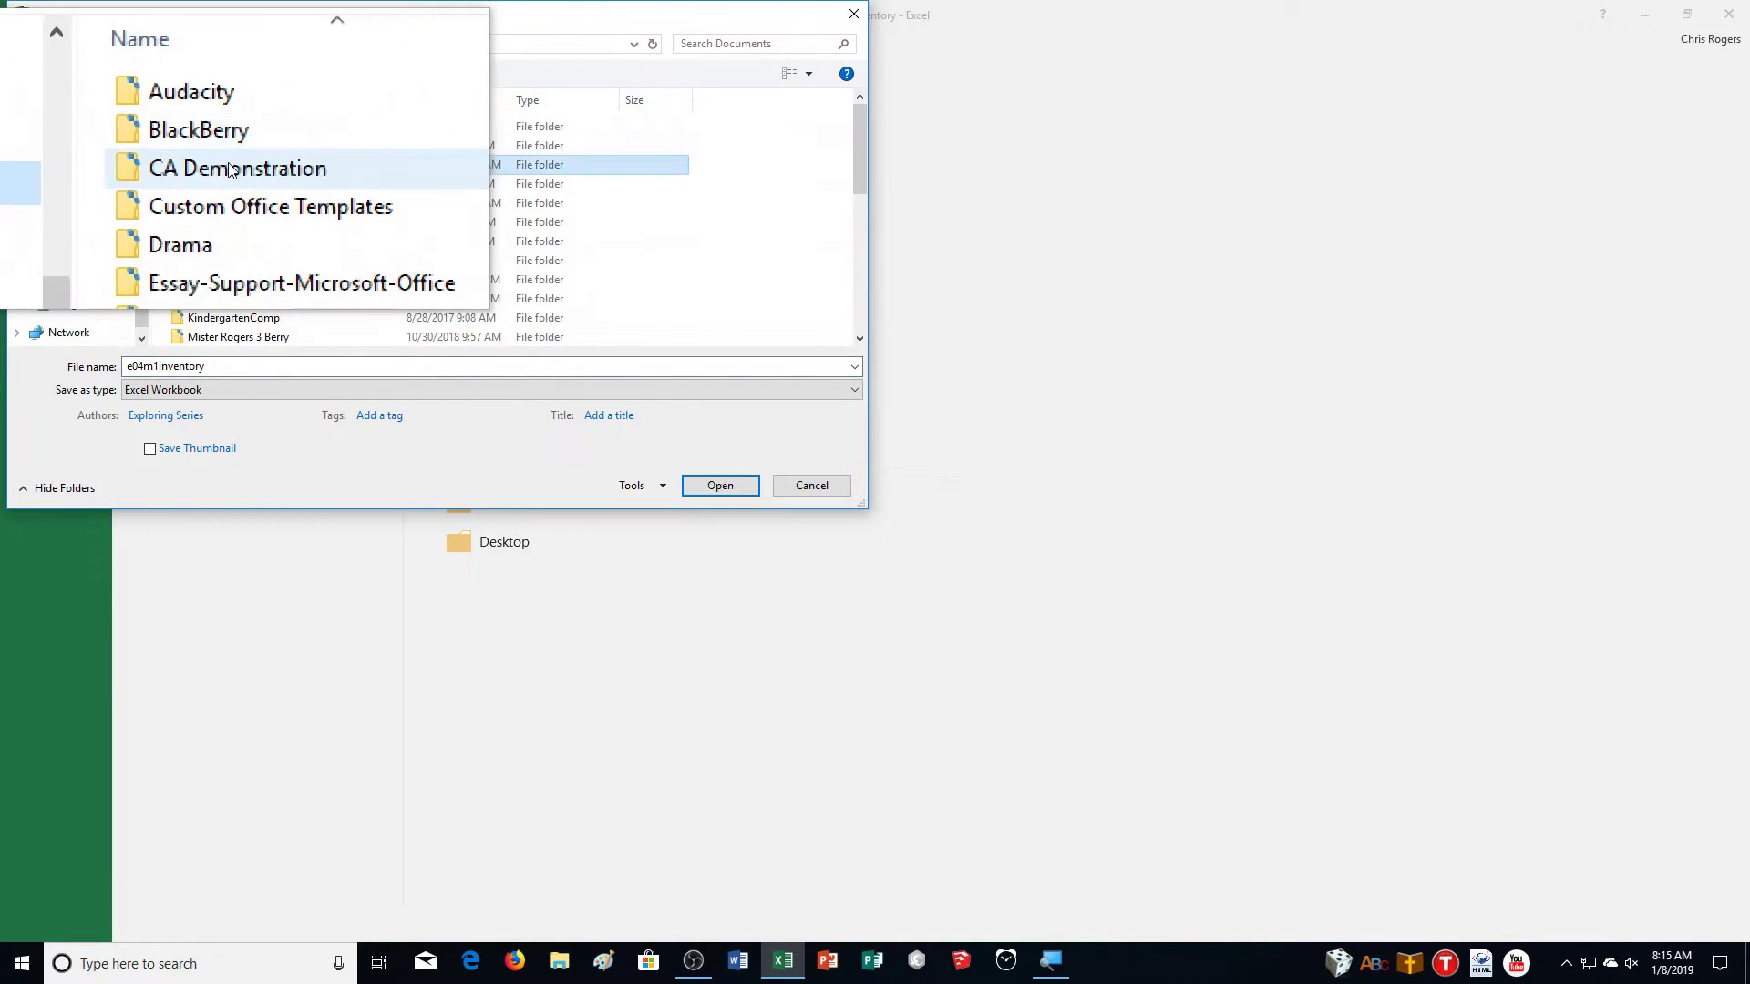
double_click(214, 164)
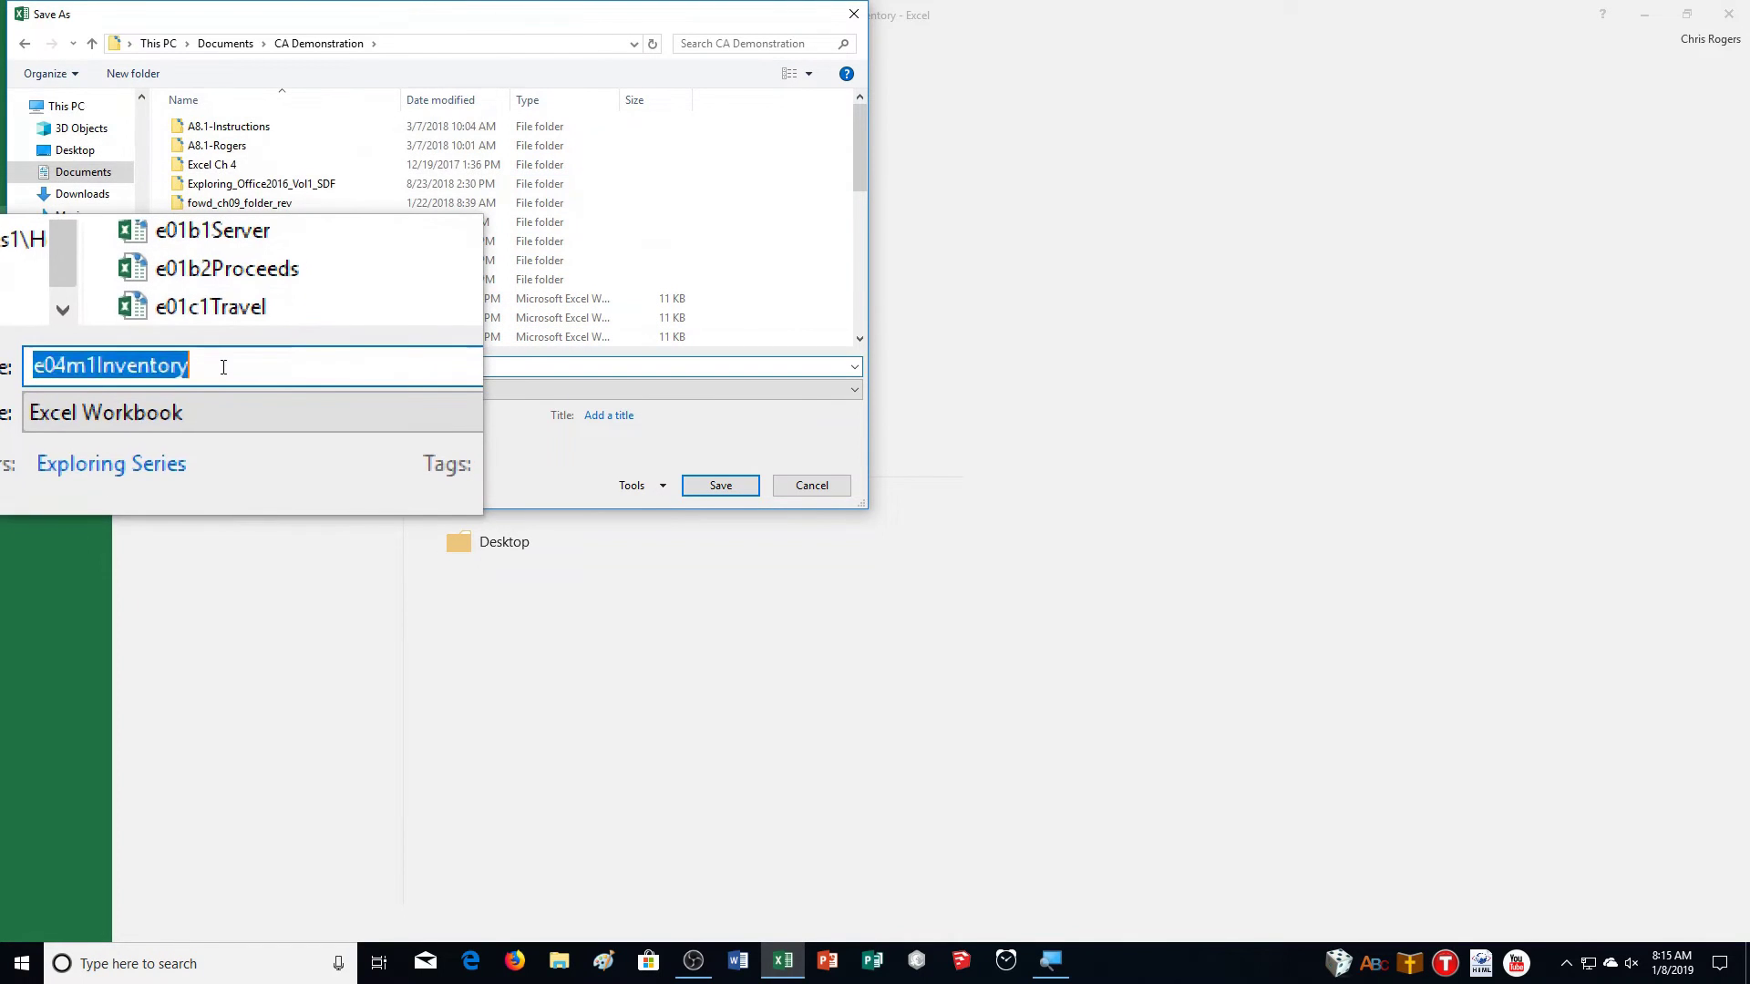
type("_Ro")
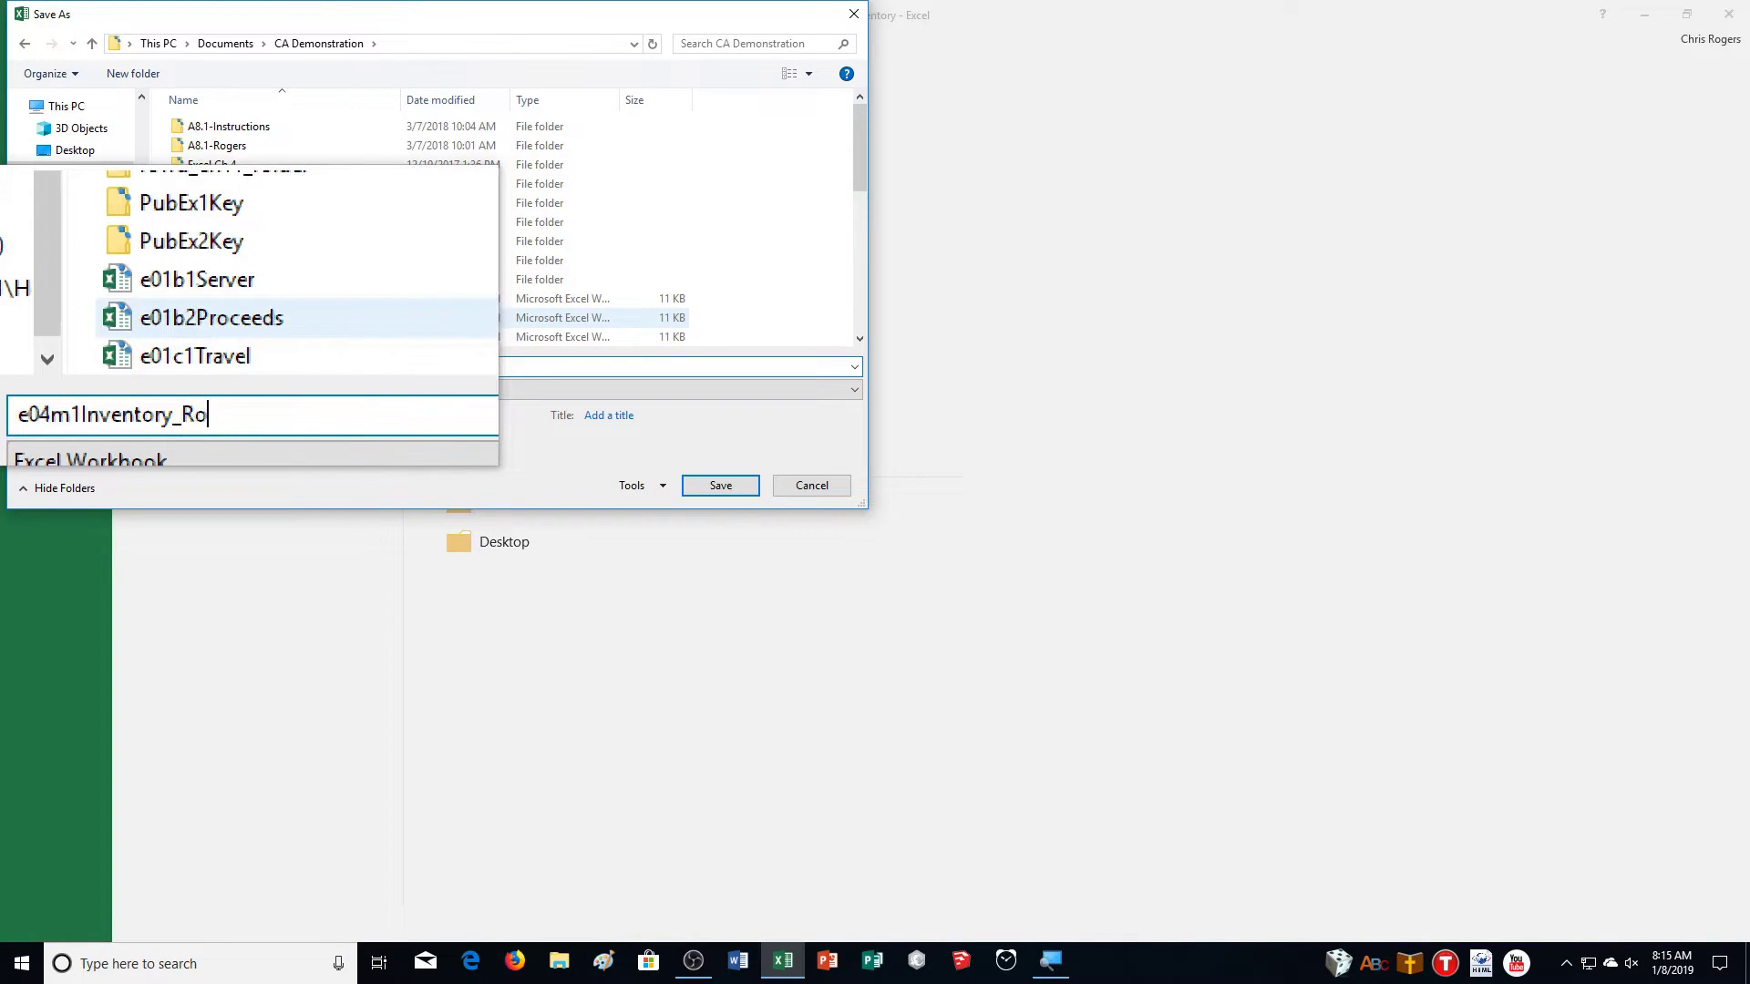
type("gersMister")
key("Return")
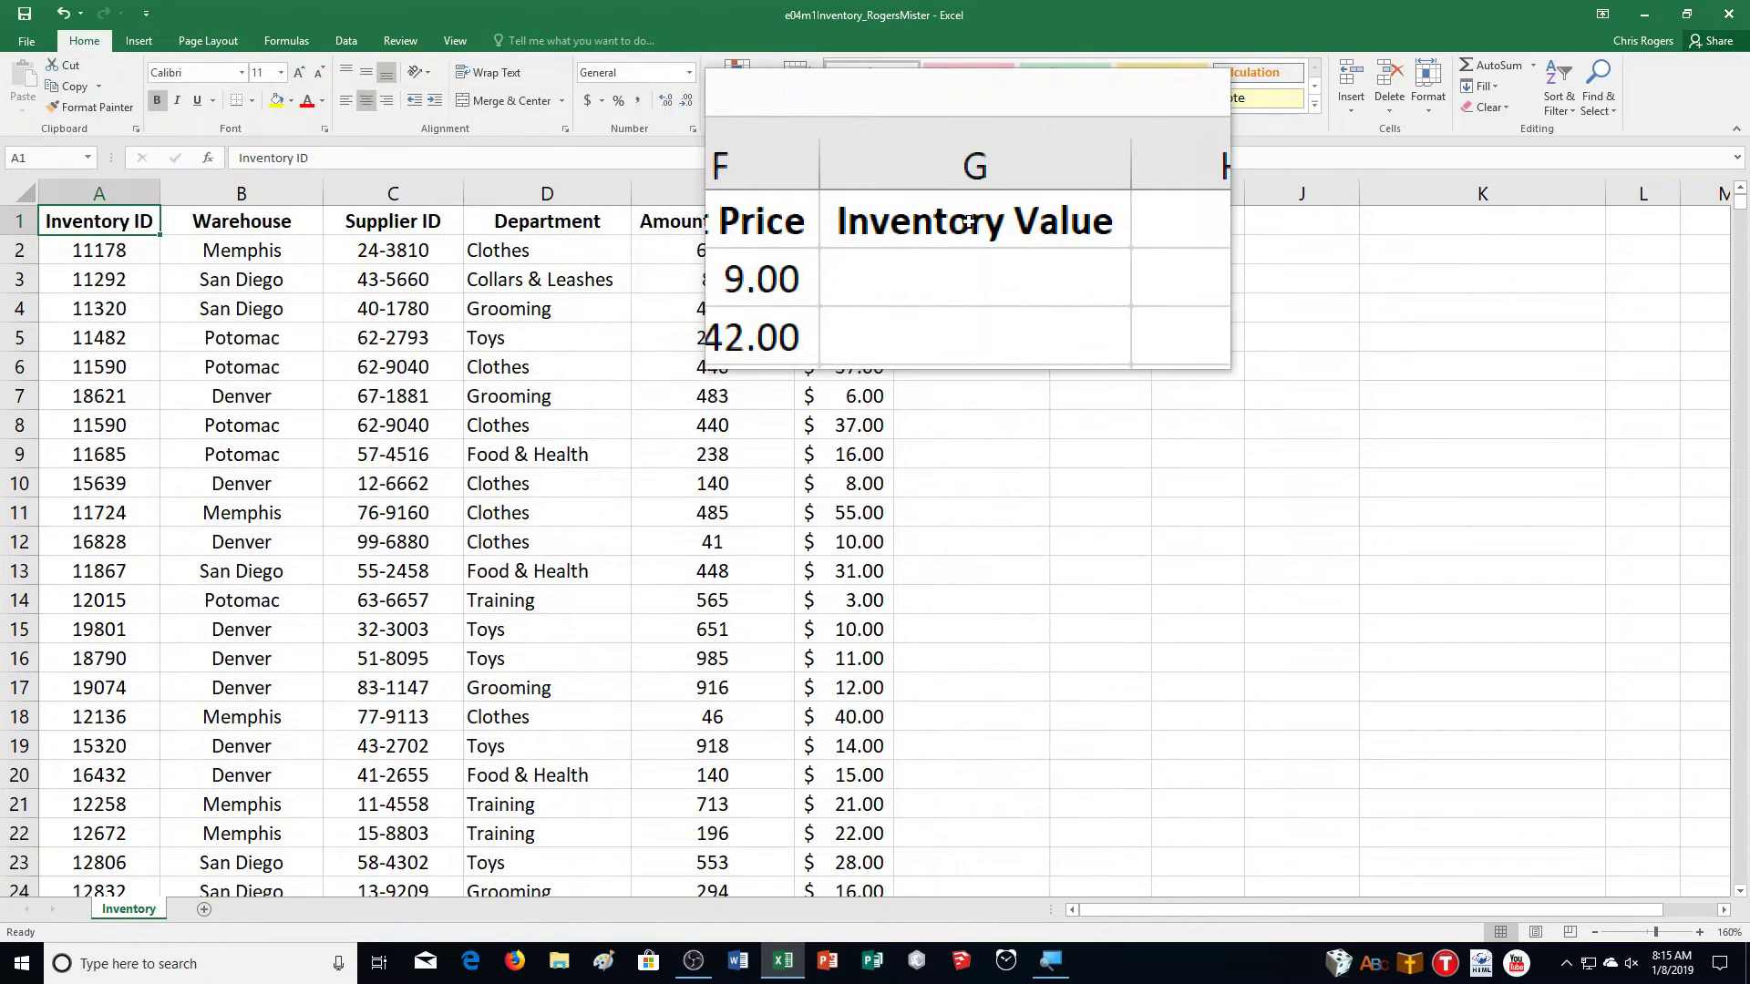
Step: Freeze the Inventory sheet's top row and confirm the headings stay put when scrolling
left_click(454, 41)
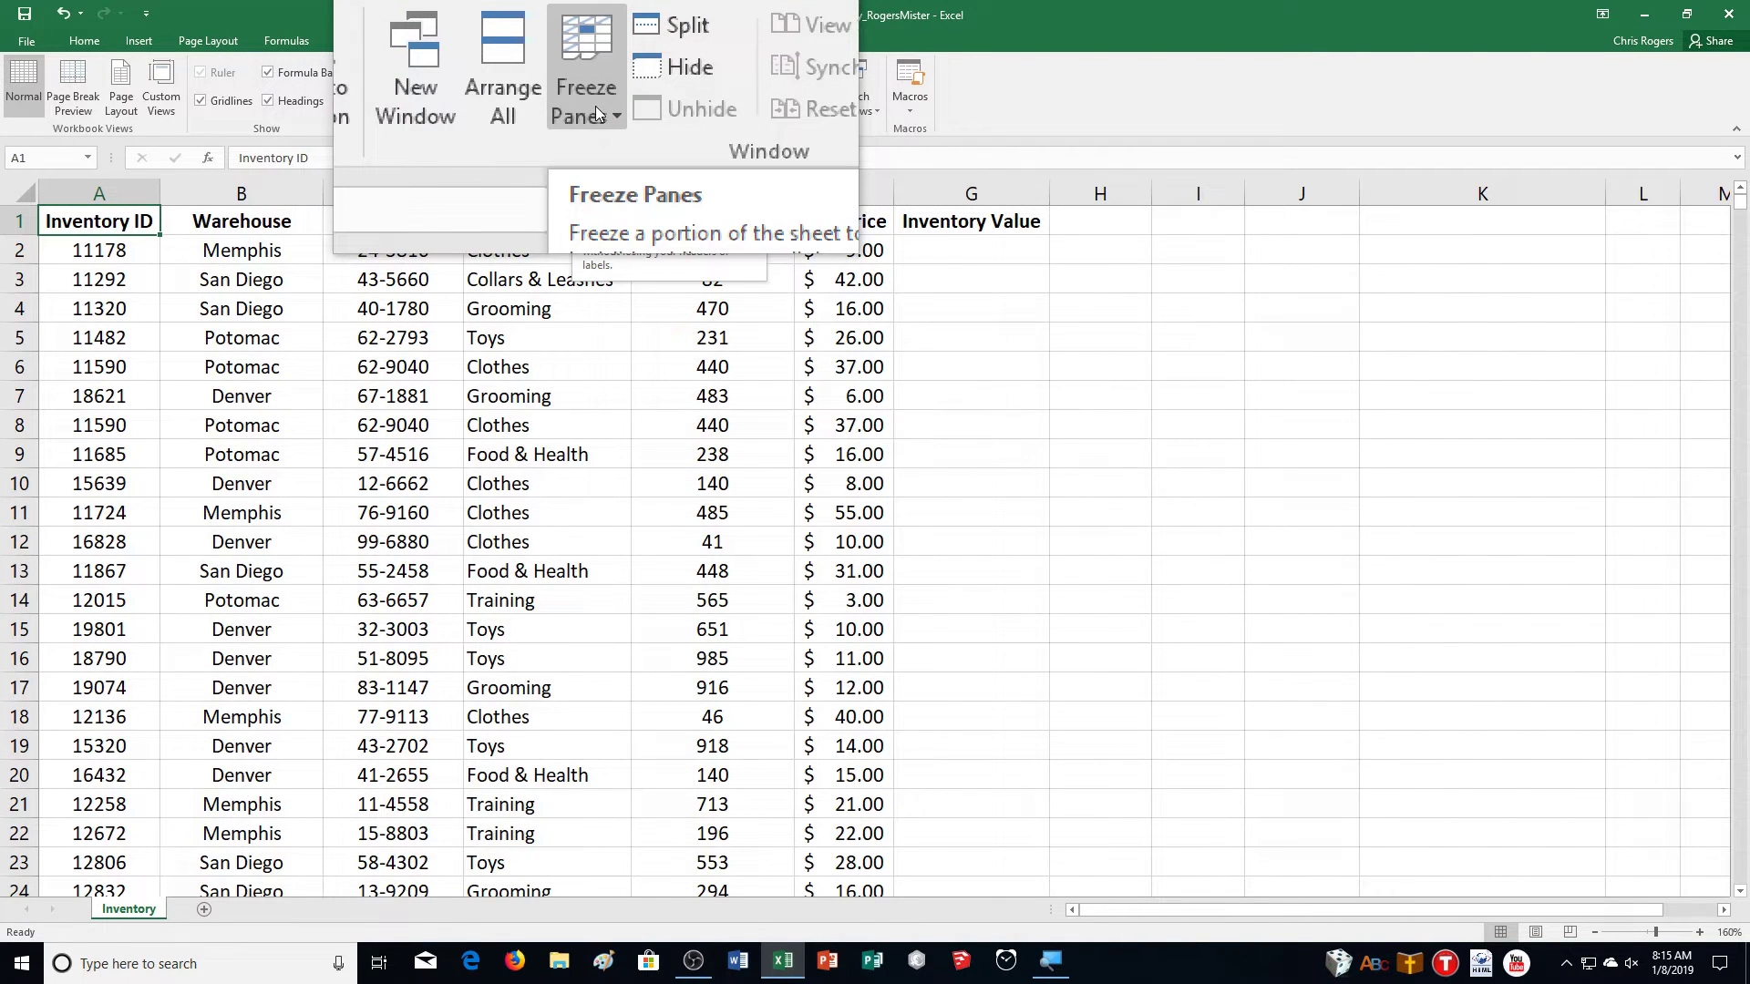
left_click(594, 105)
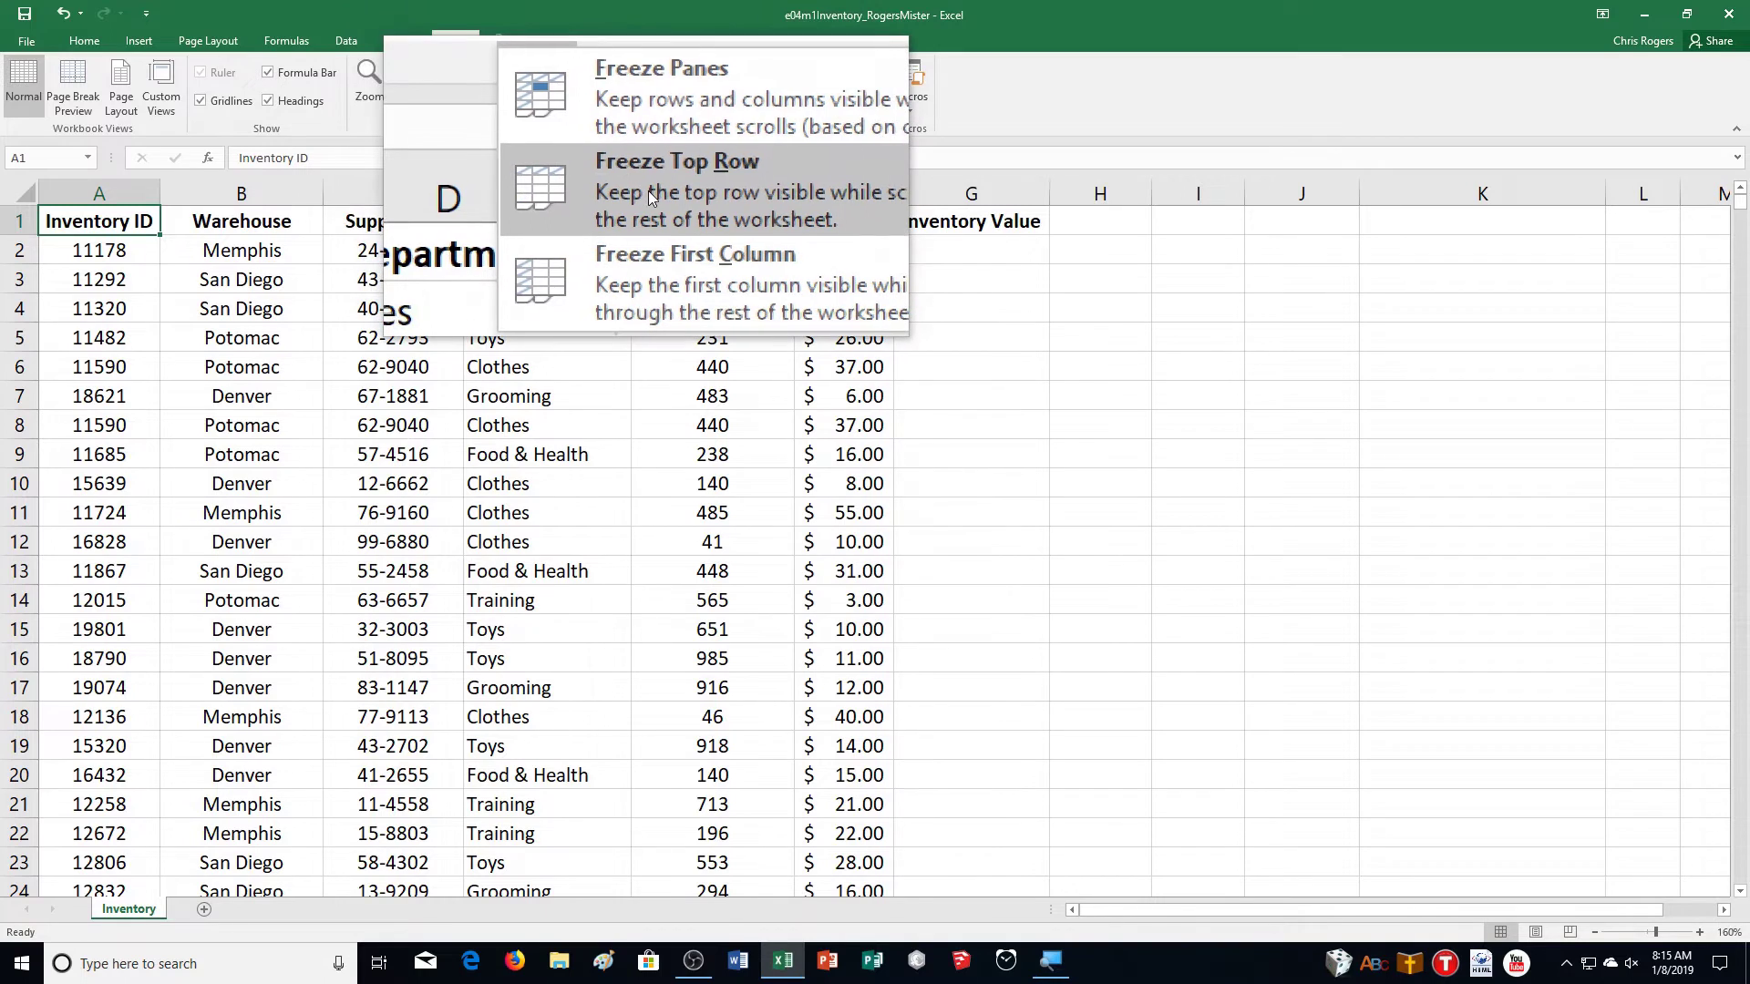
left_click(647, 190)
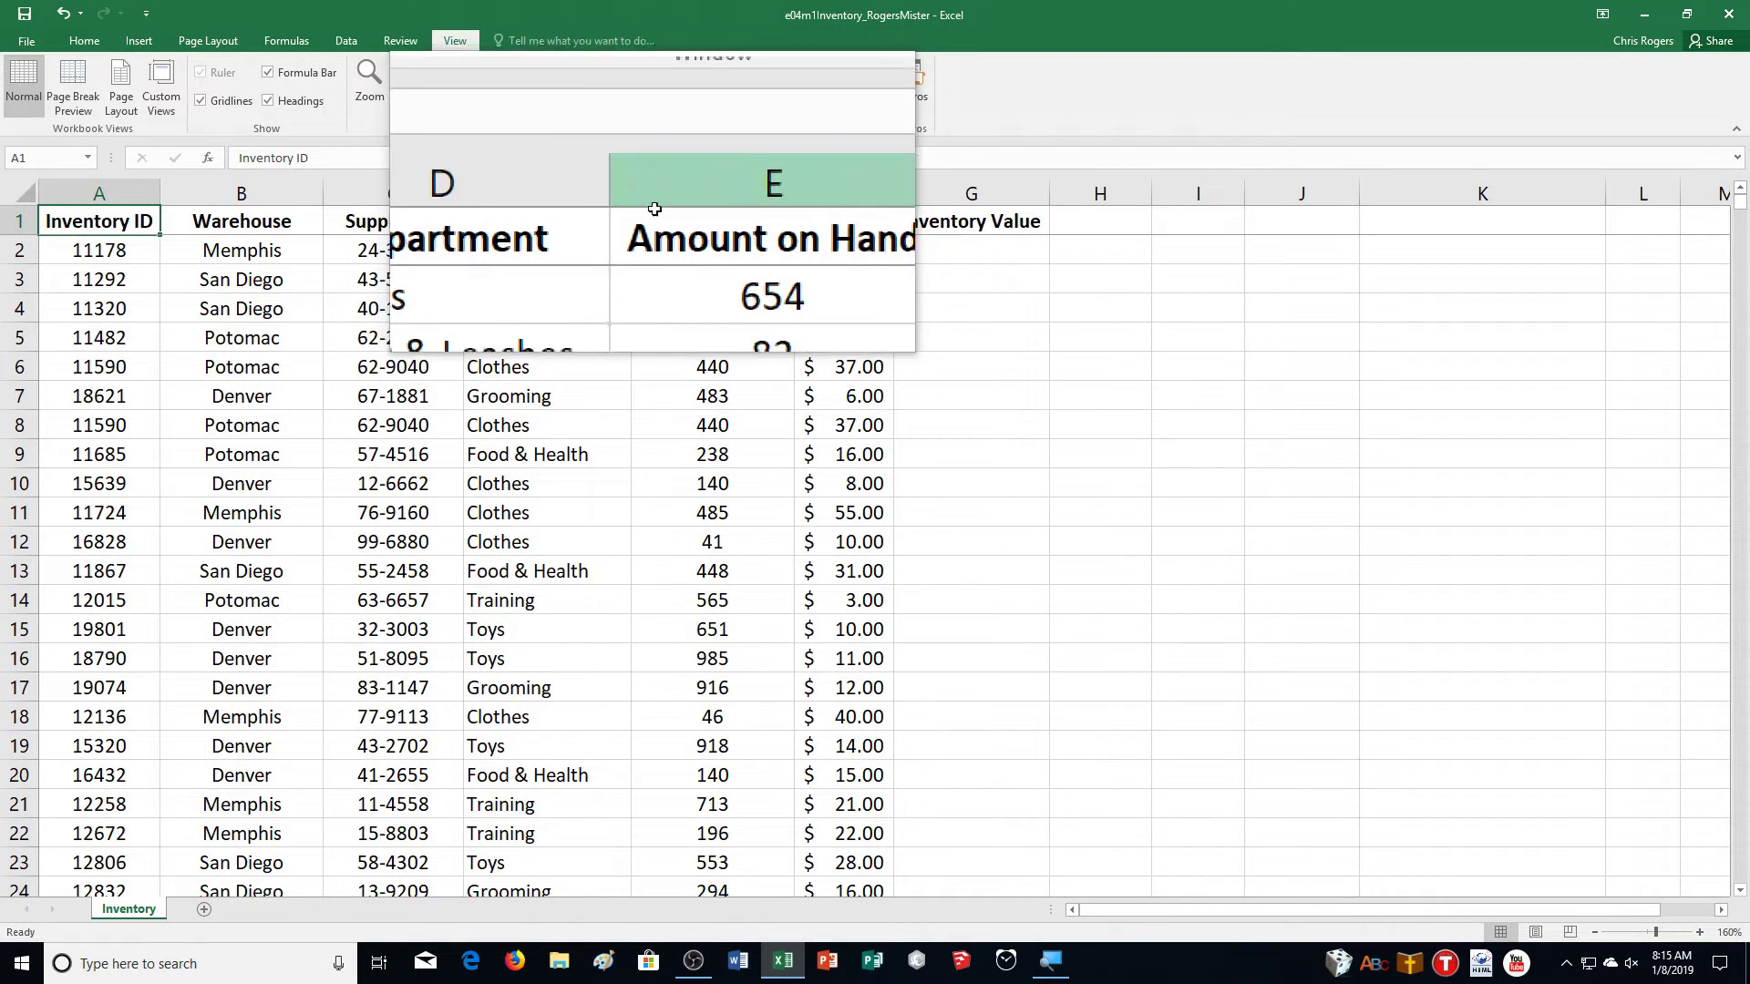
scroll(360, 679, "down", 2)
scroll(456, 670, "up", 2)
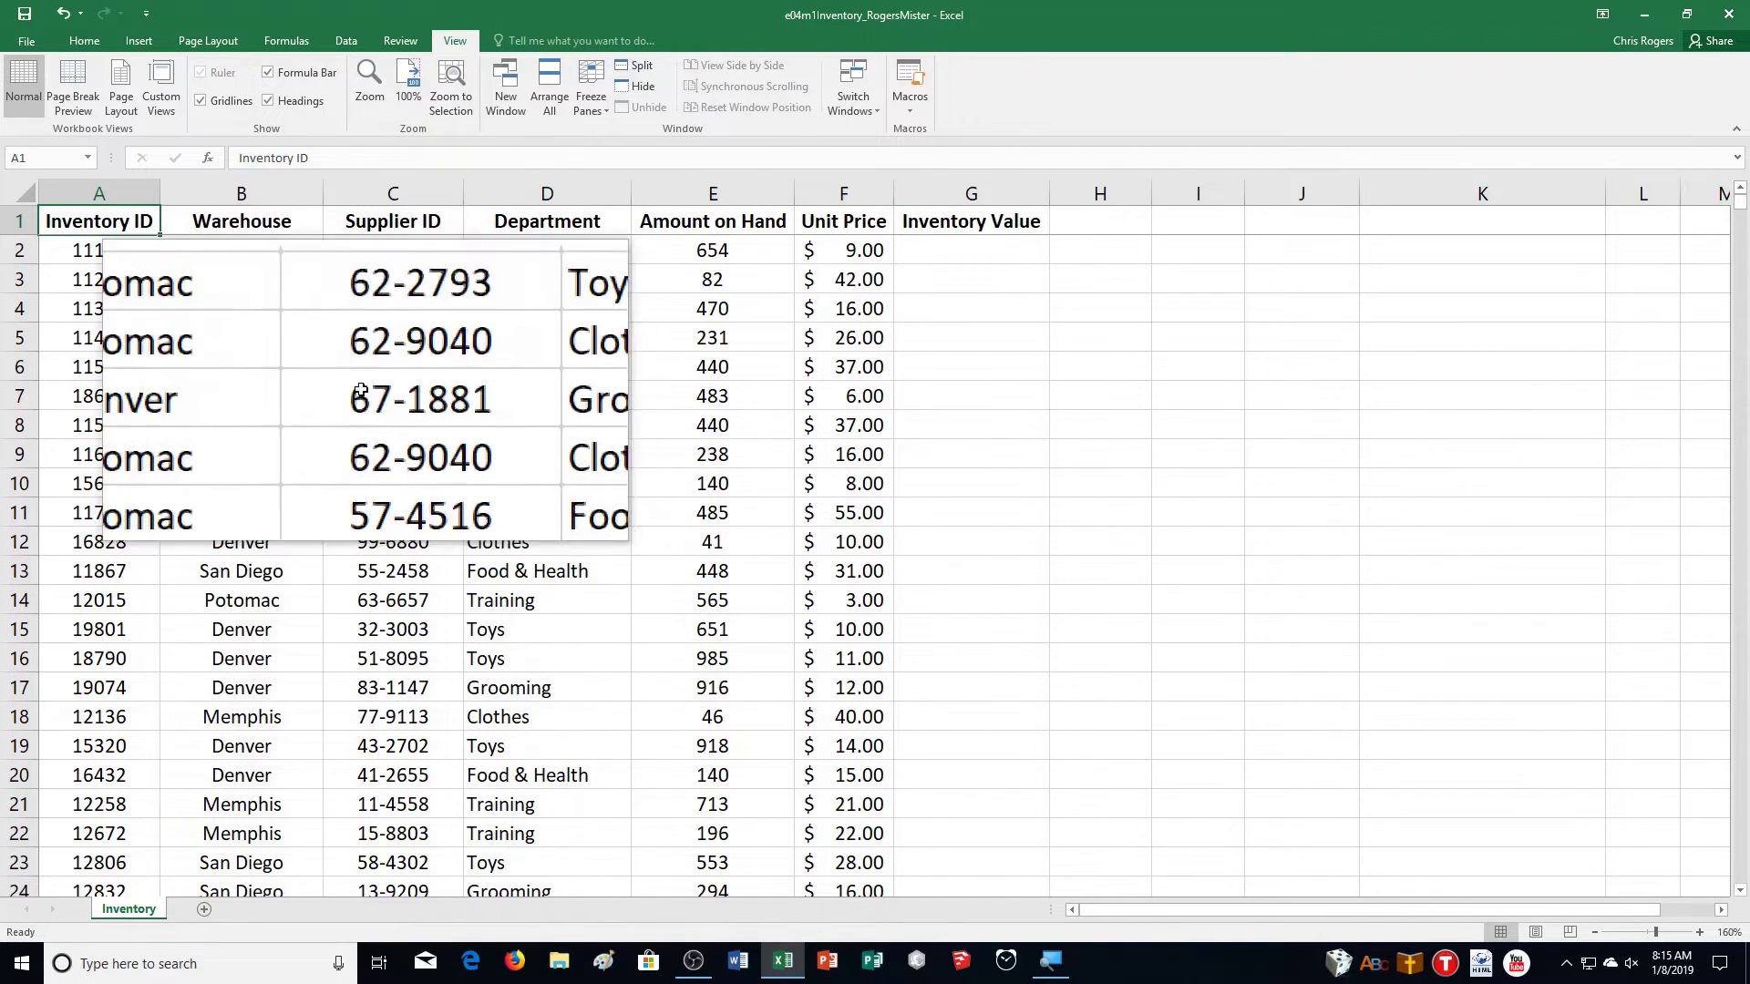
Step: Insert a table over $A$1:$G$79 using the first row as headers
left_click(152, 50)
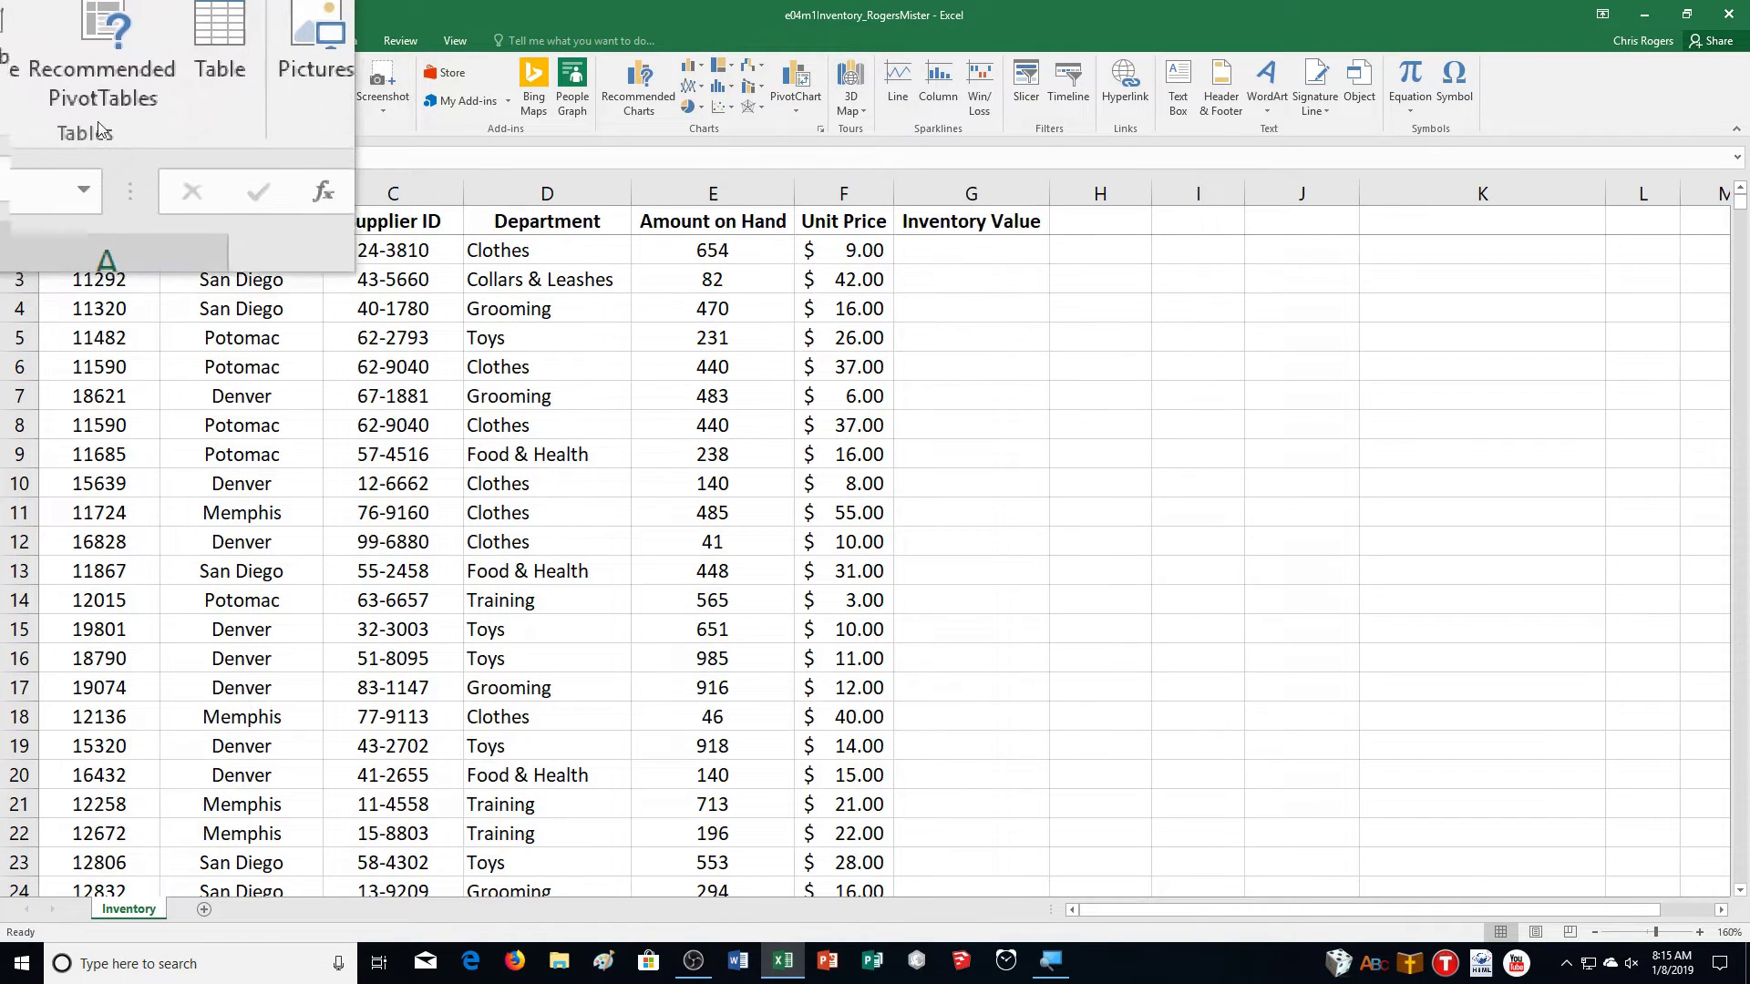
left_click(155, 105)
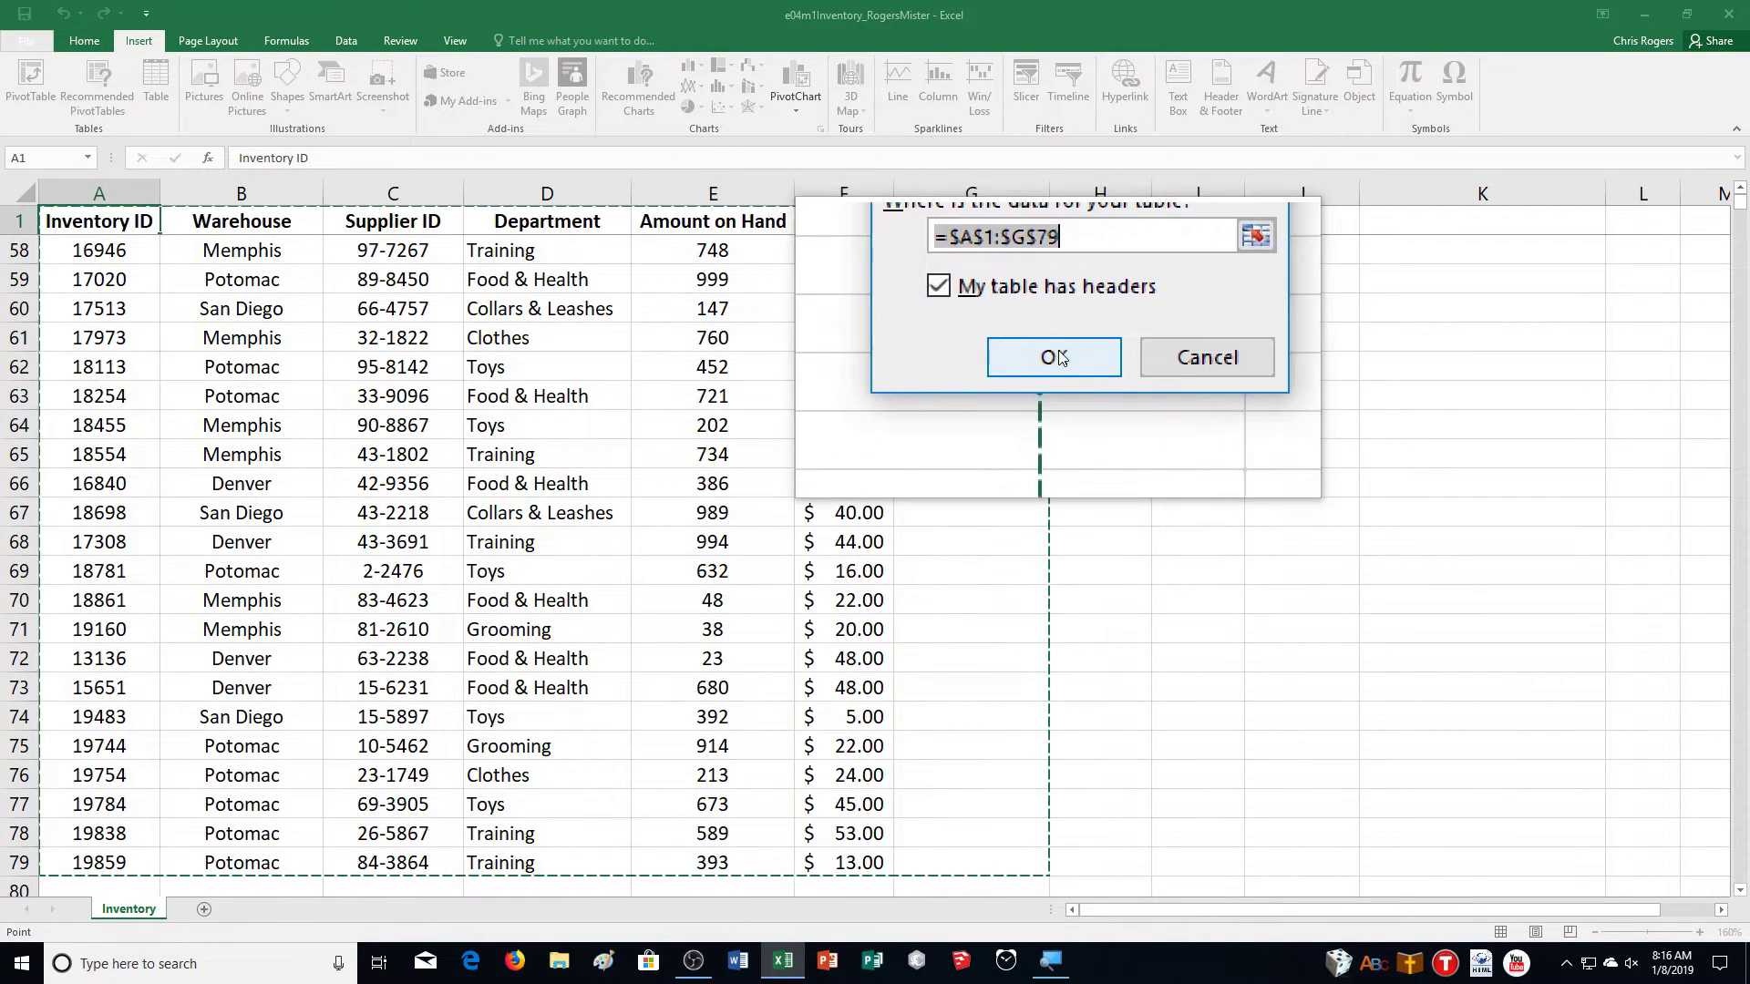
left_click(1048, 357)
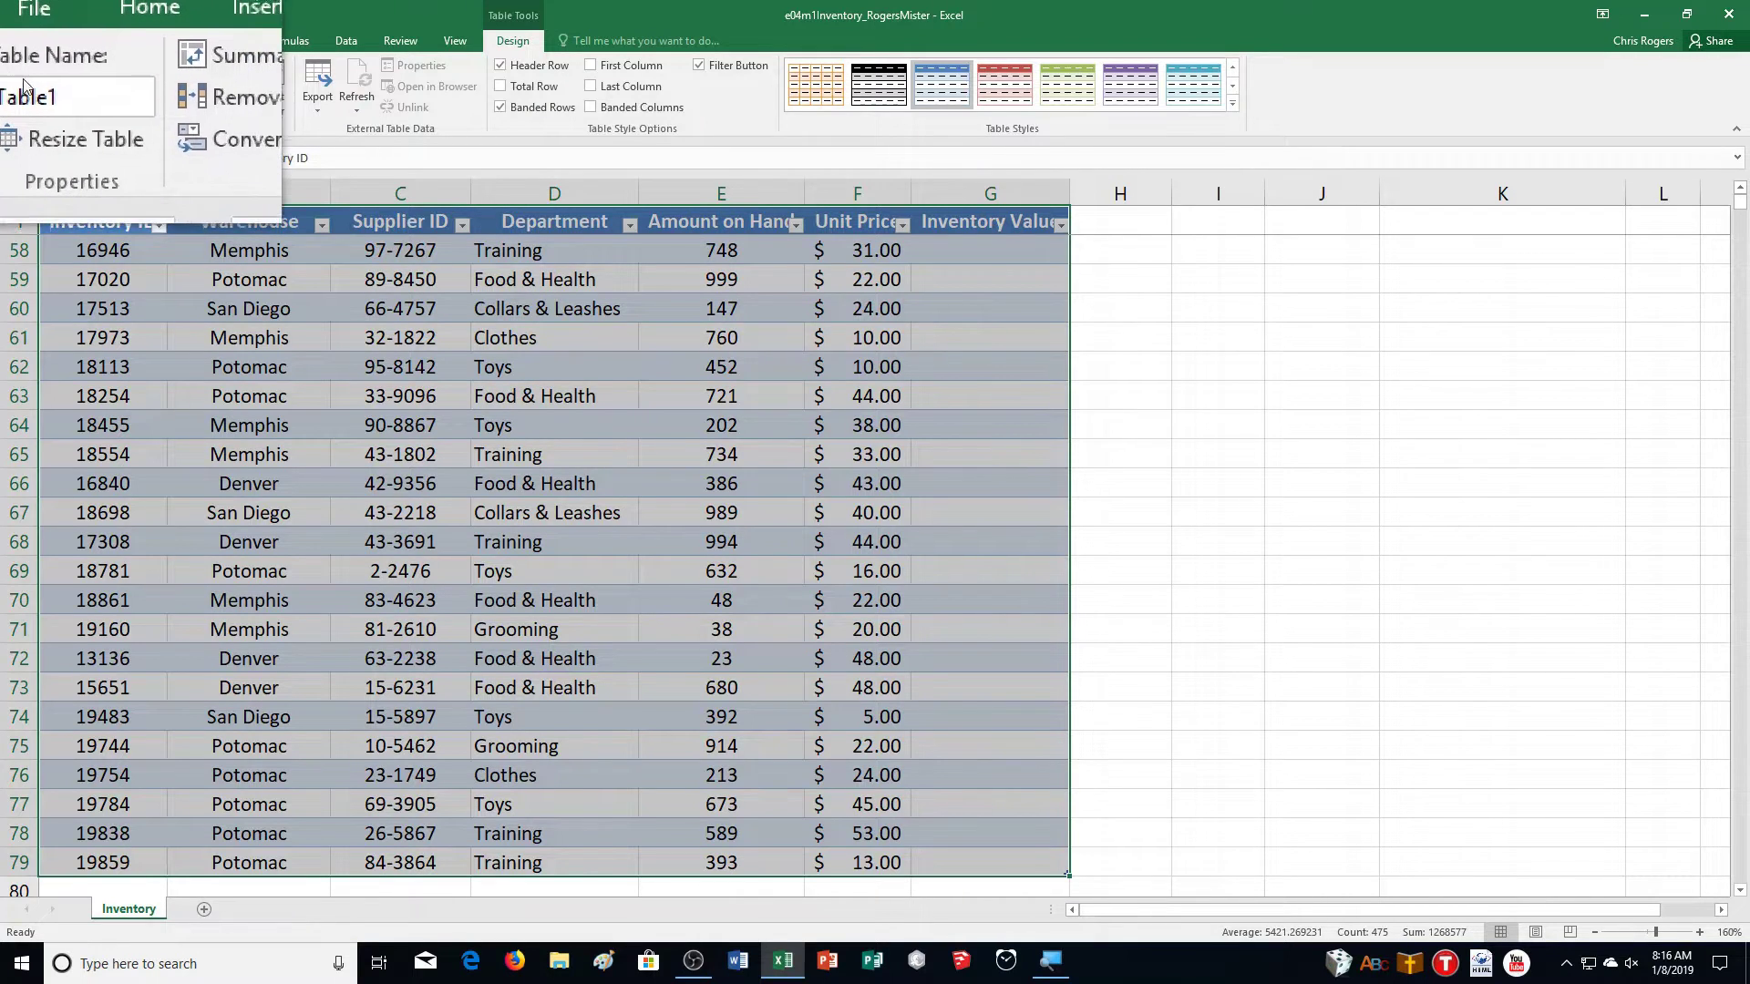
Step: Replace the table name Table1 with Inventory2018
left_click(9, 87)
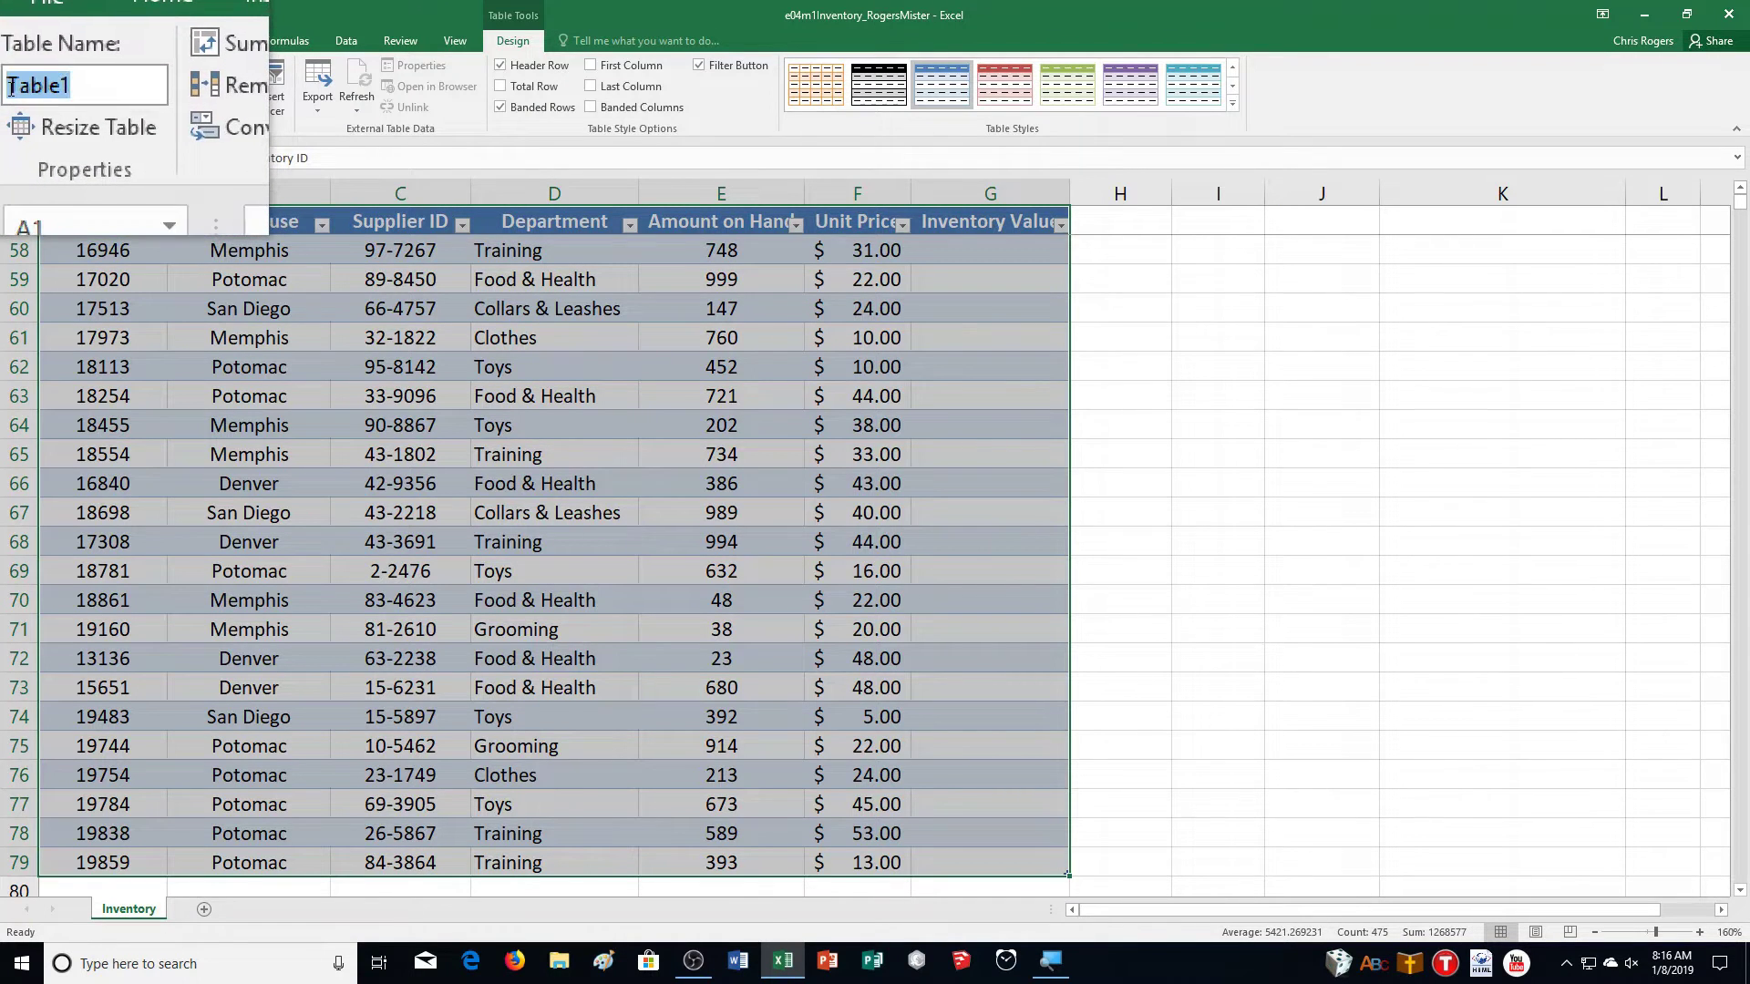
type("Invento")
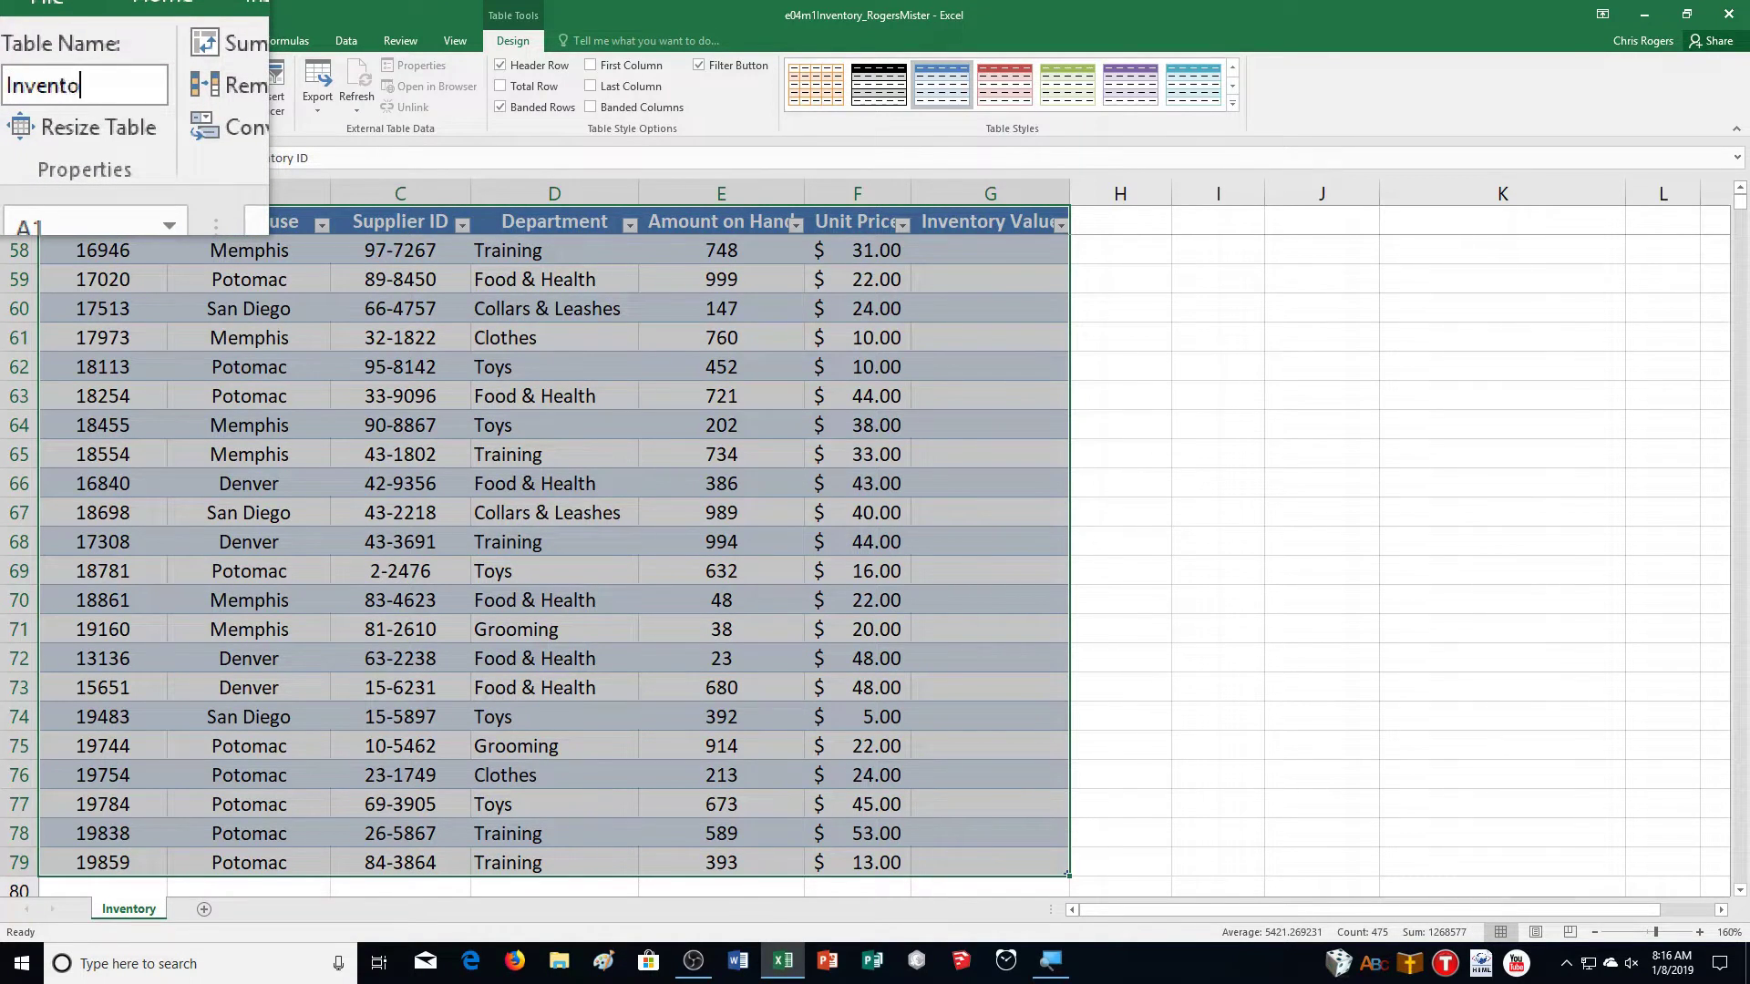
type("ry2018")
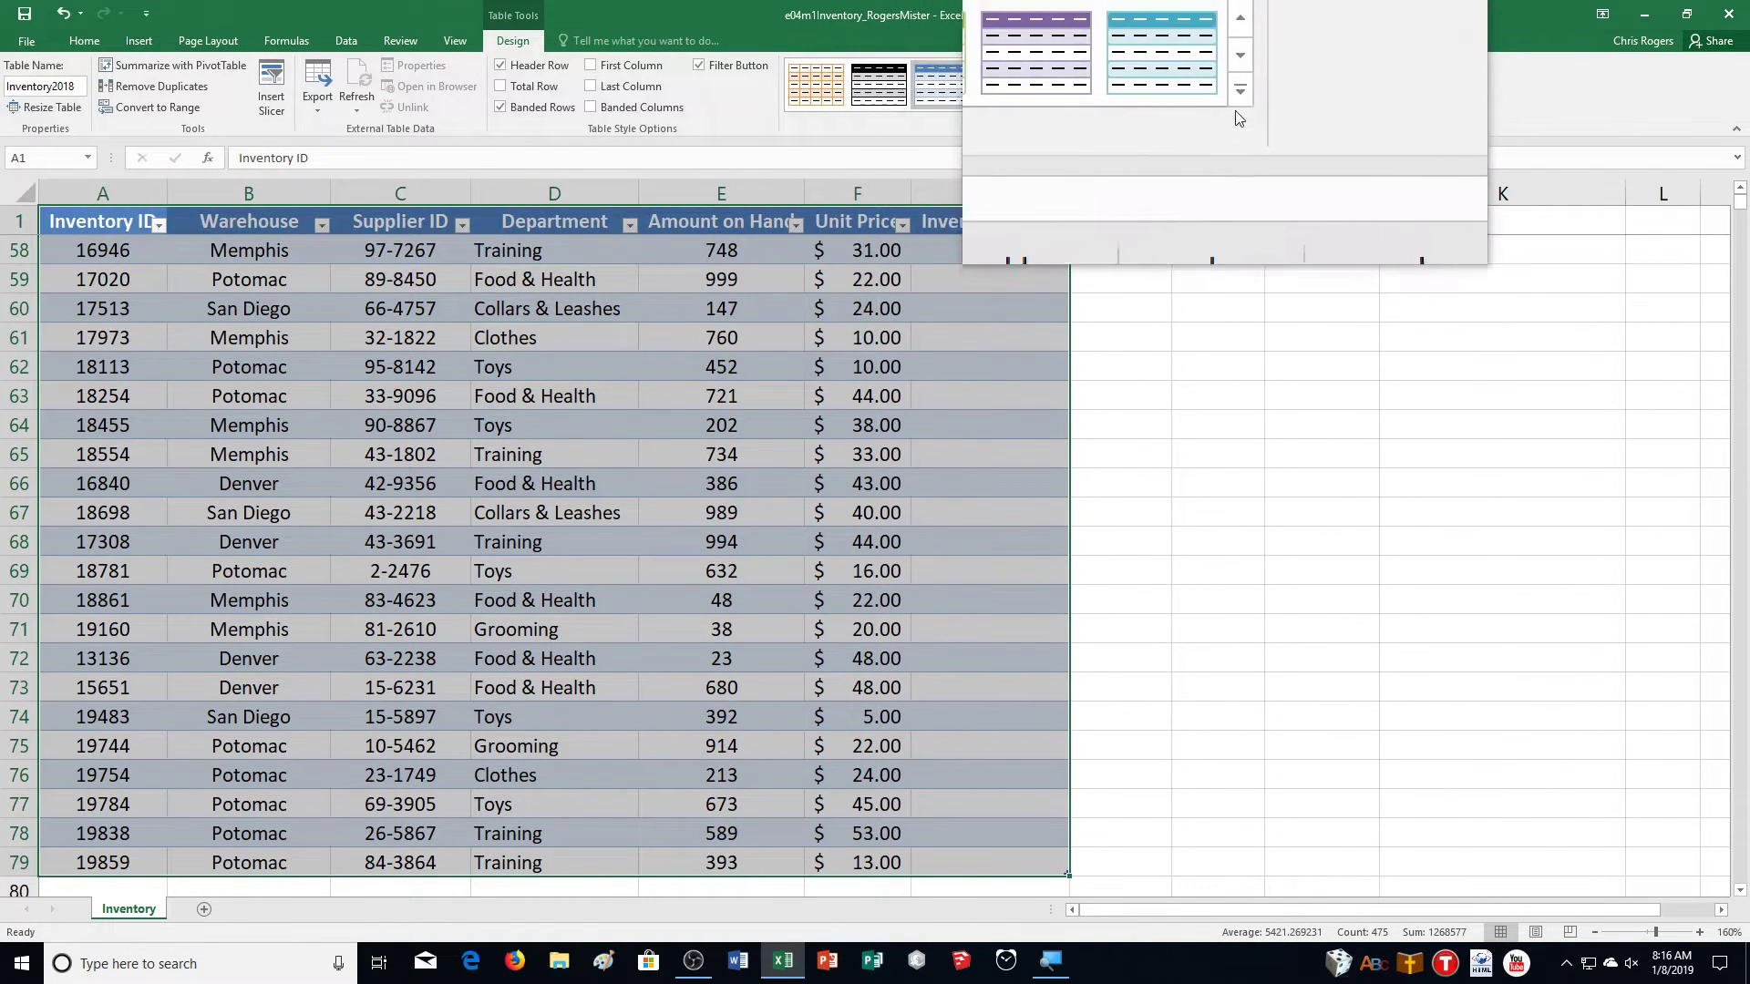
Step: Apply the red banded Table Style Medium 3 to the Inventory2018 table
left_click(1232, 102)
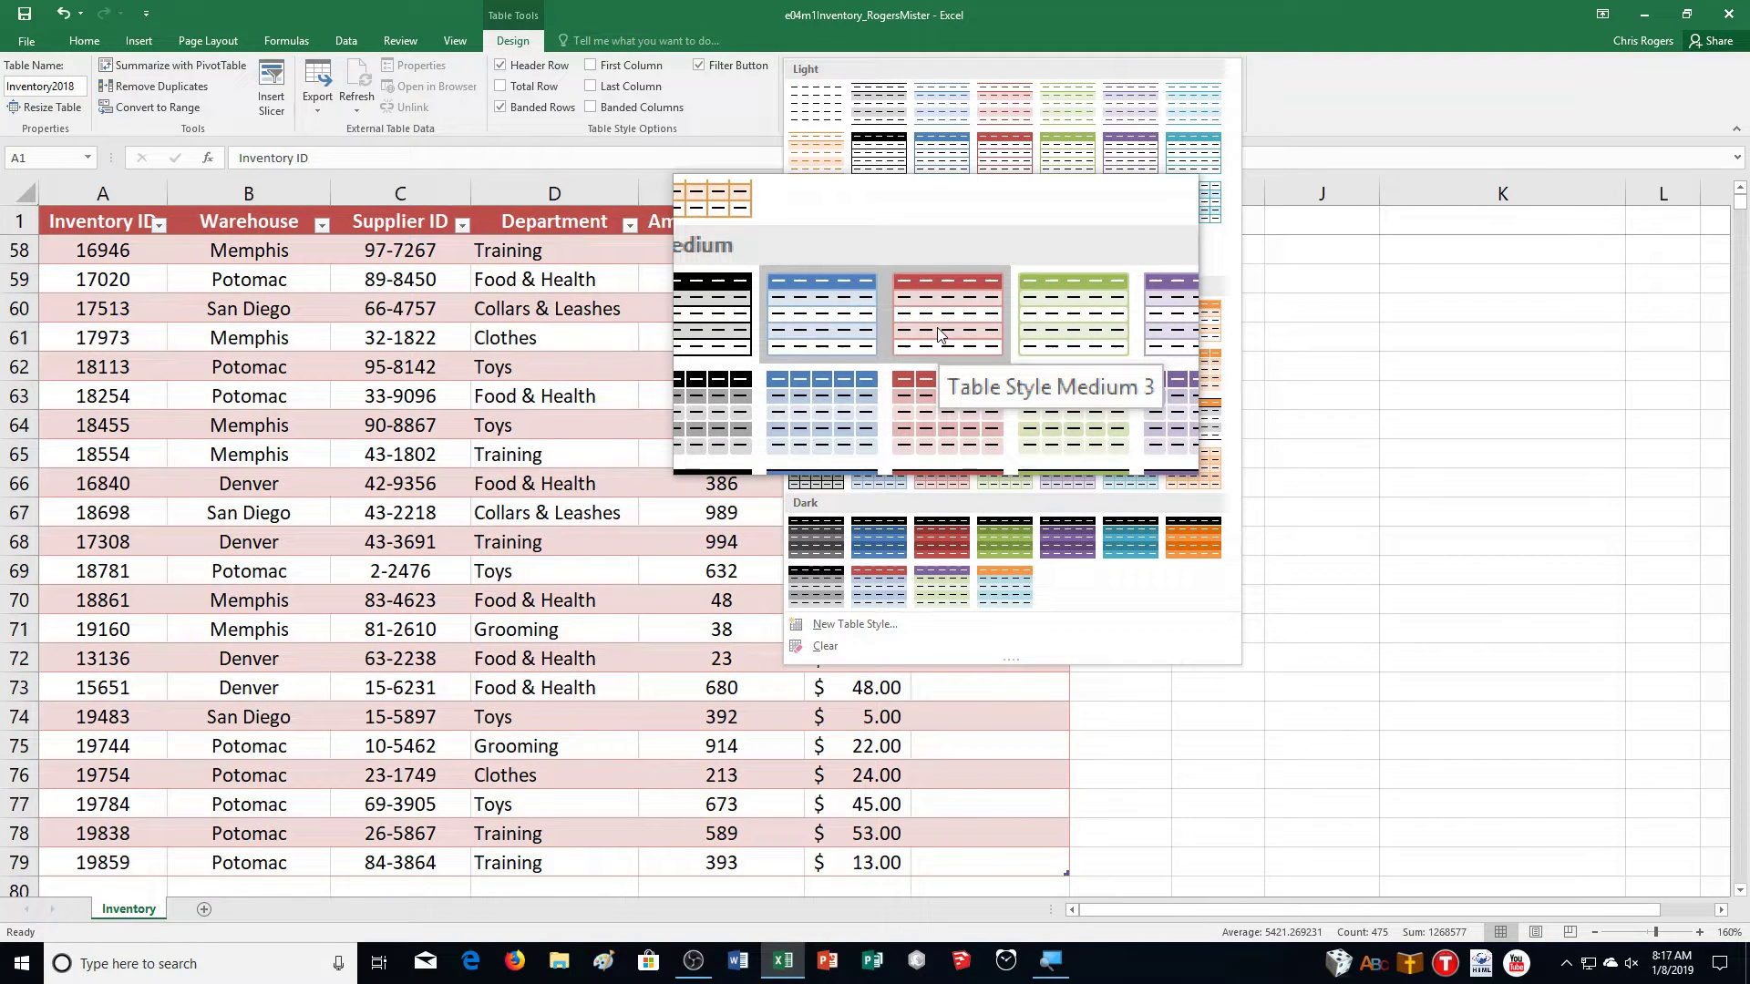
left_click(939, 333)
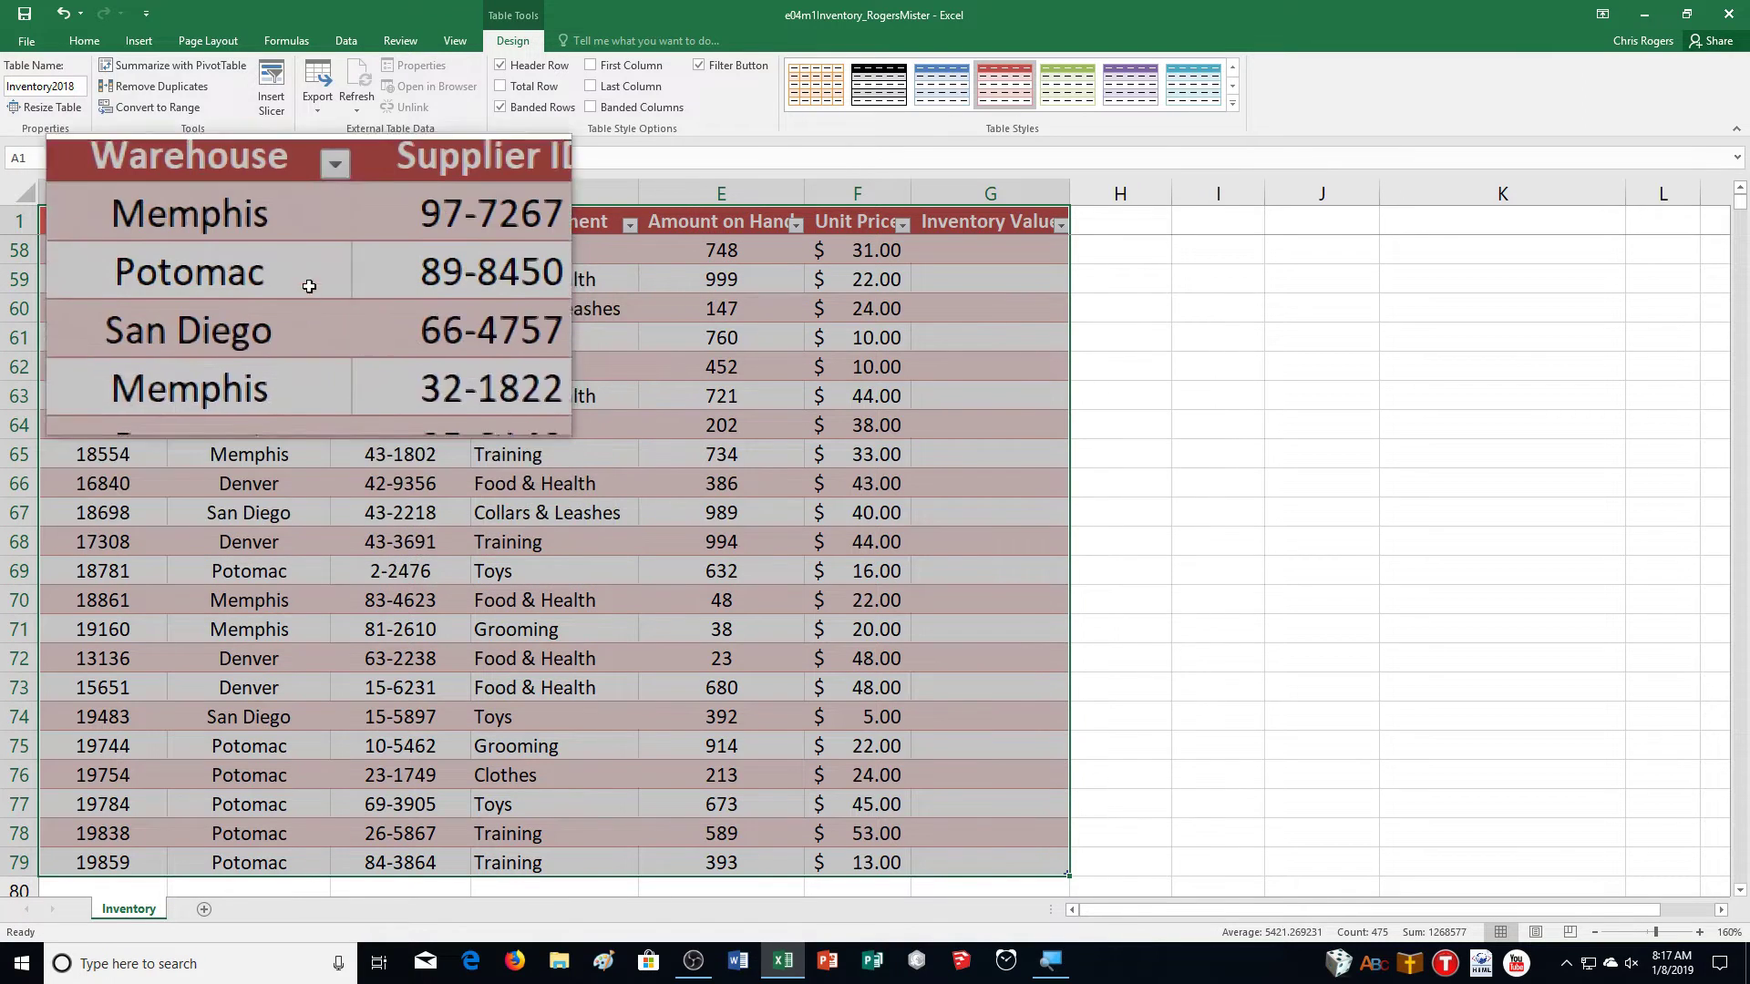
Step: Sort the table A to Z by Warehouse, then A to Z by Department
left_click(323, 239)
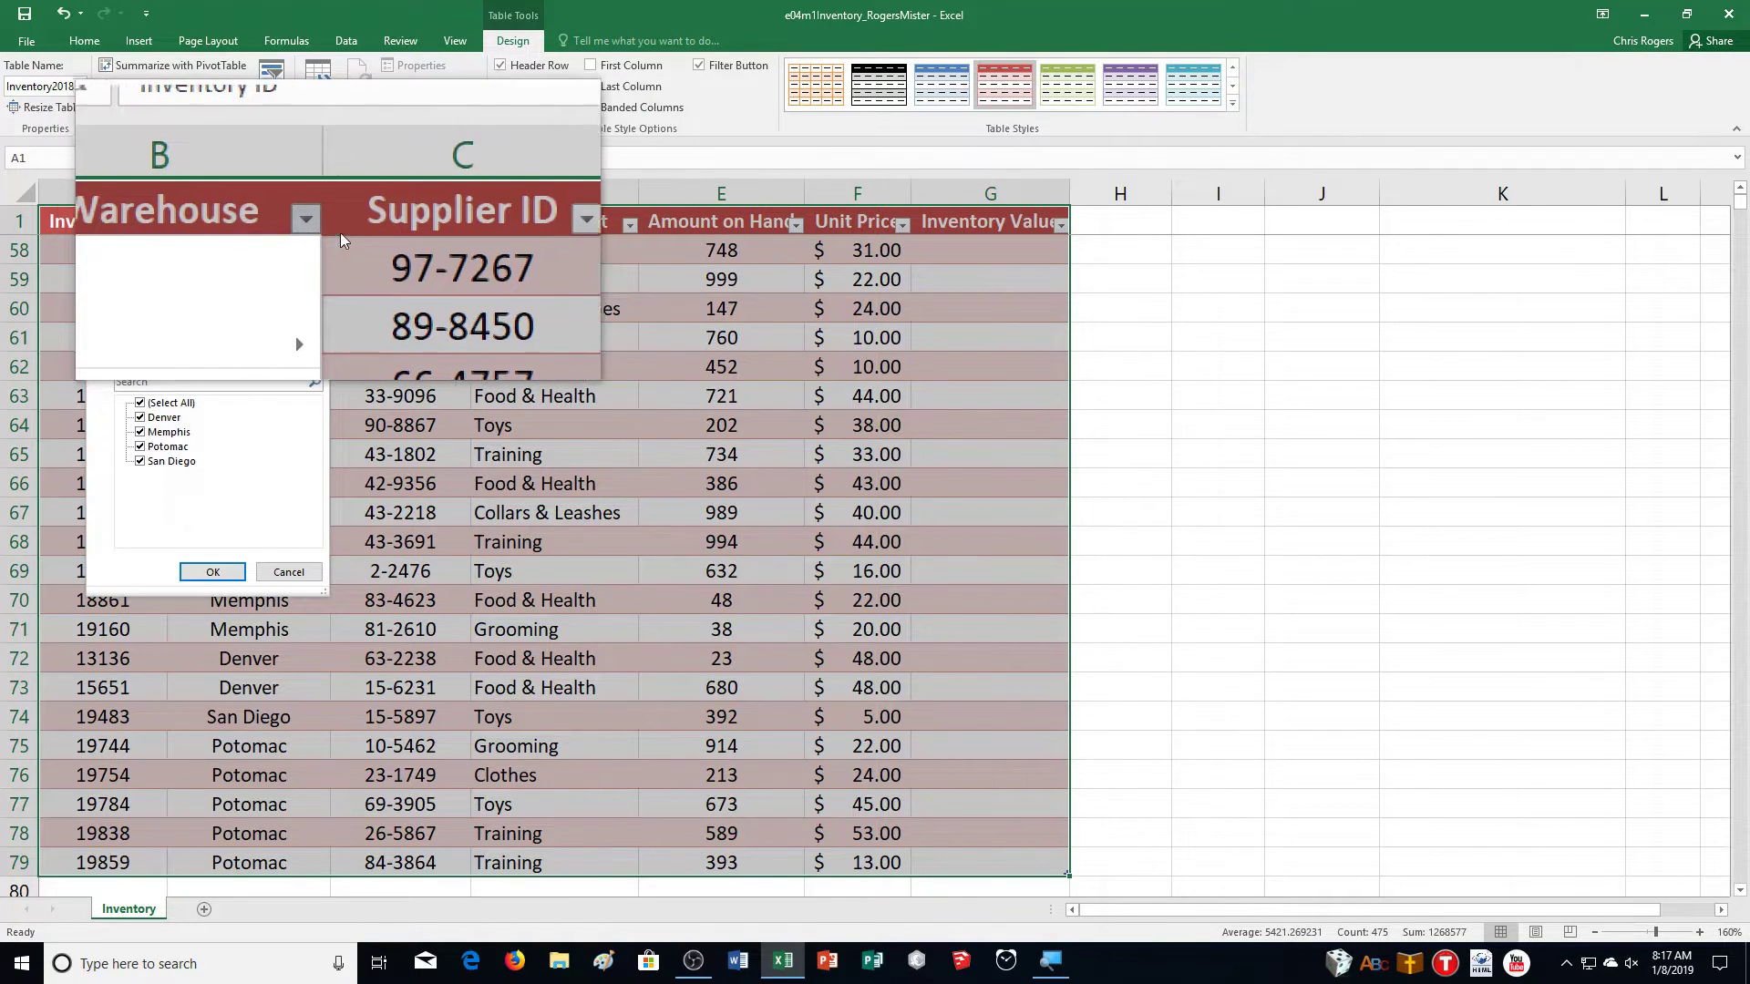
left_click(356, 230)
left_click(355, 229)
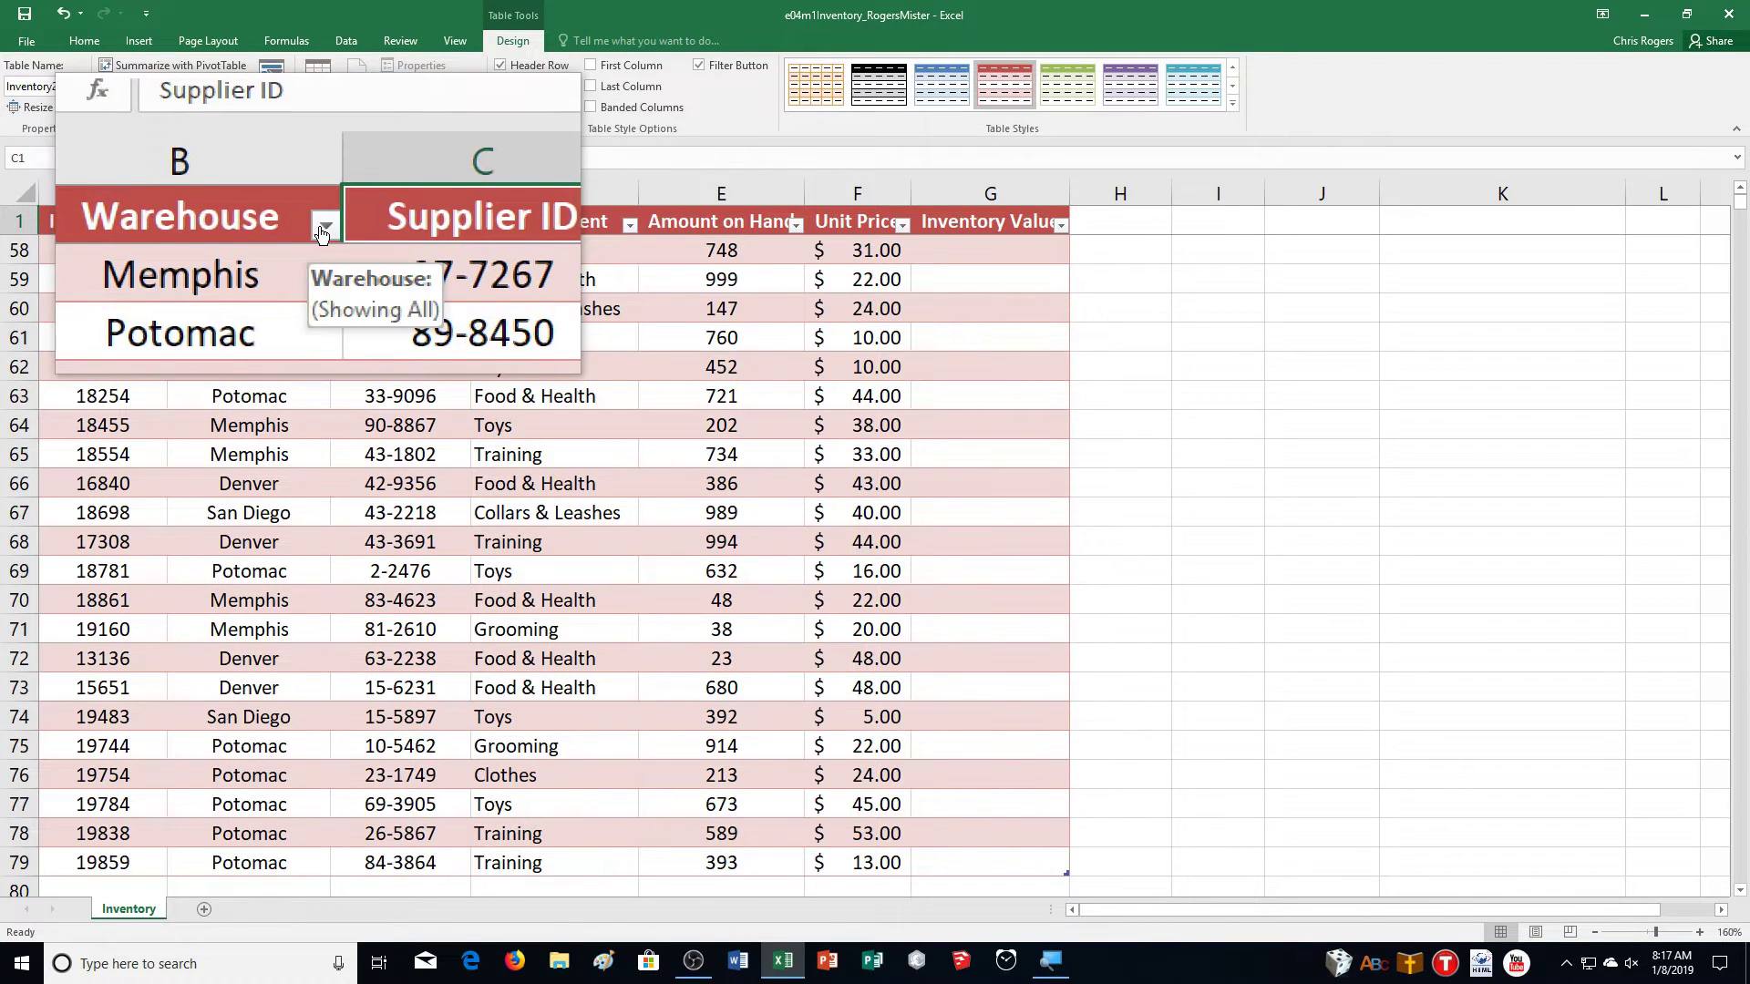
left_click(320, 233)
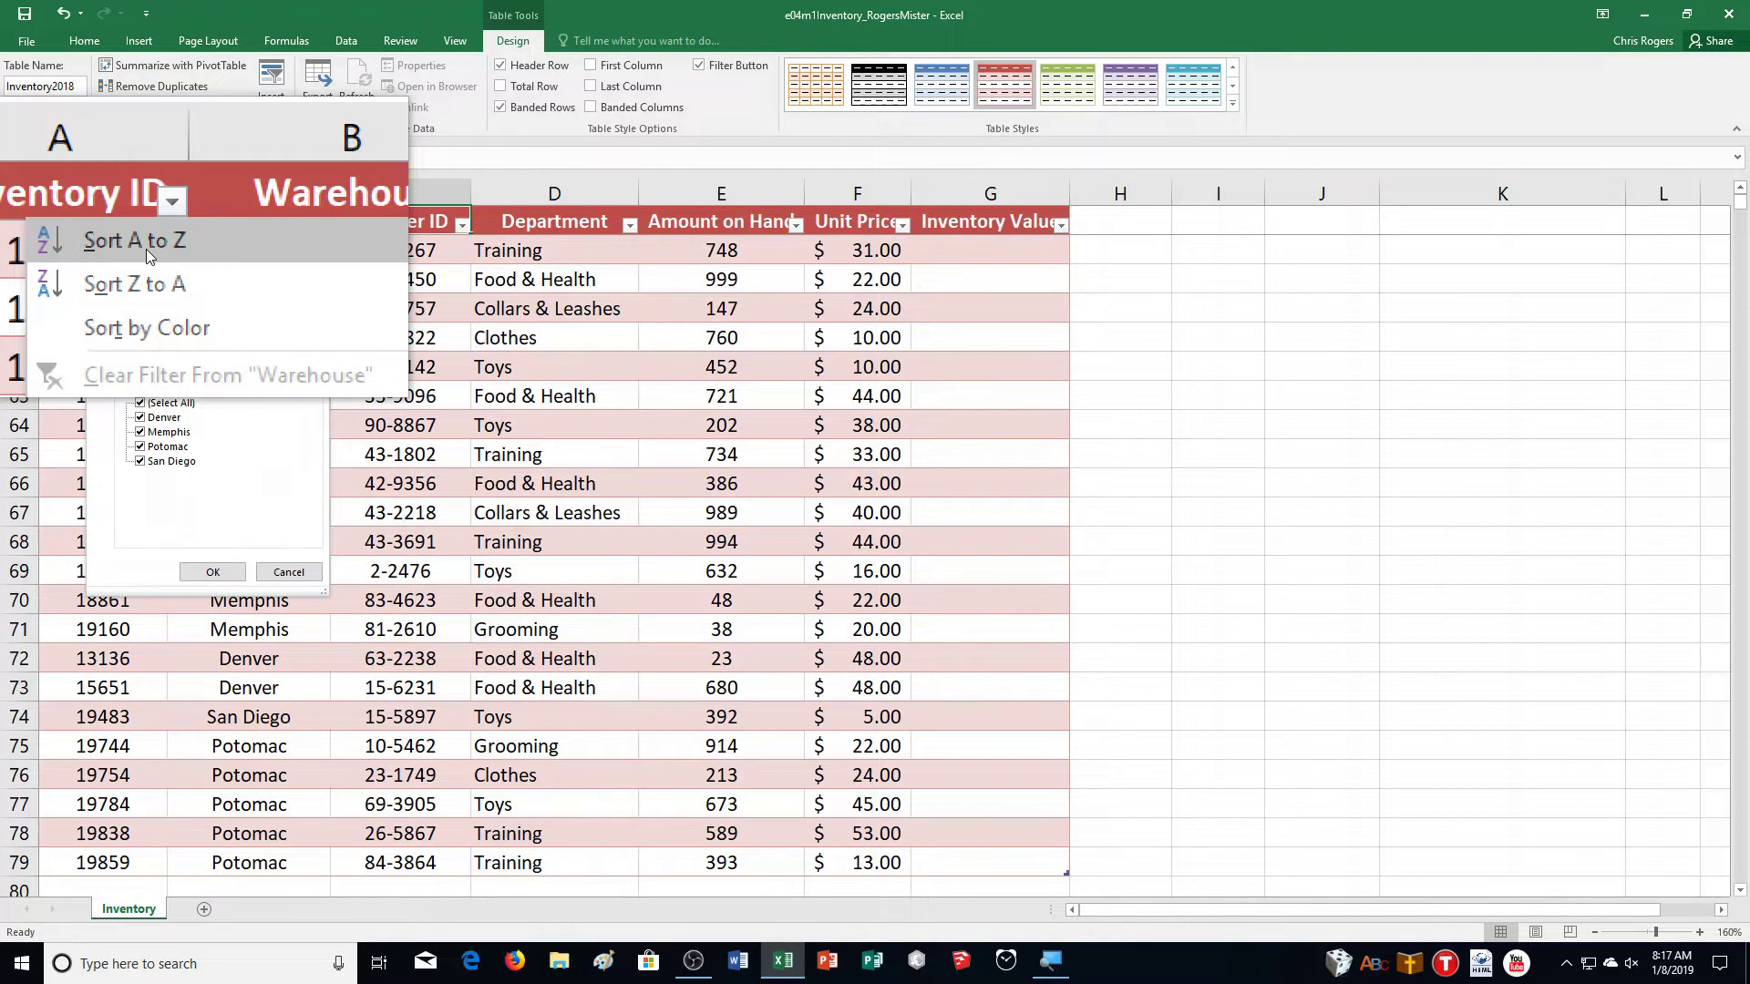
left_click(146, 249)
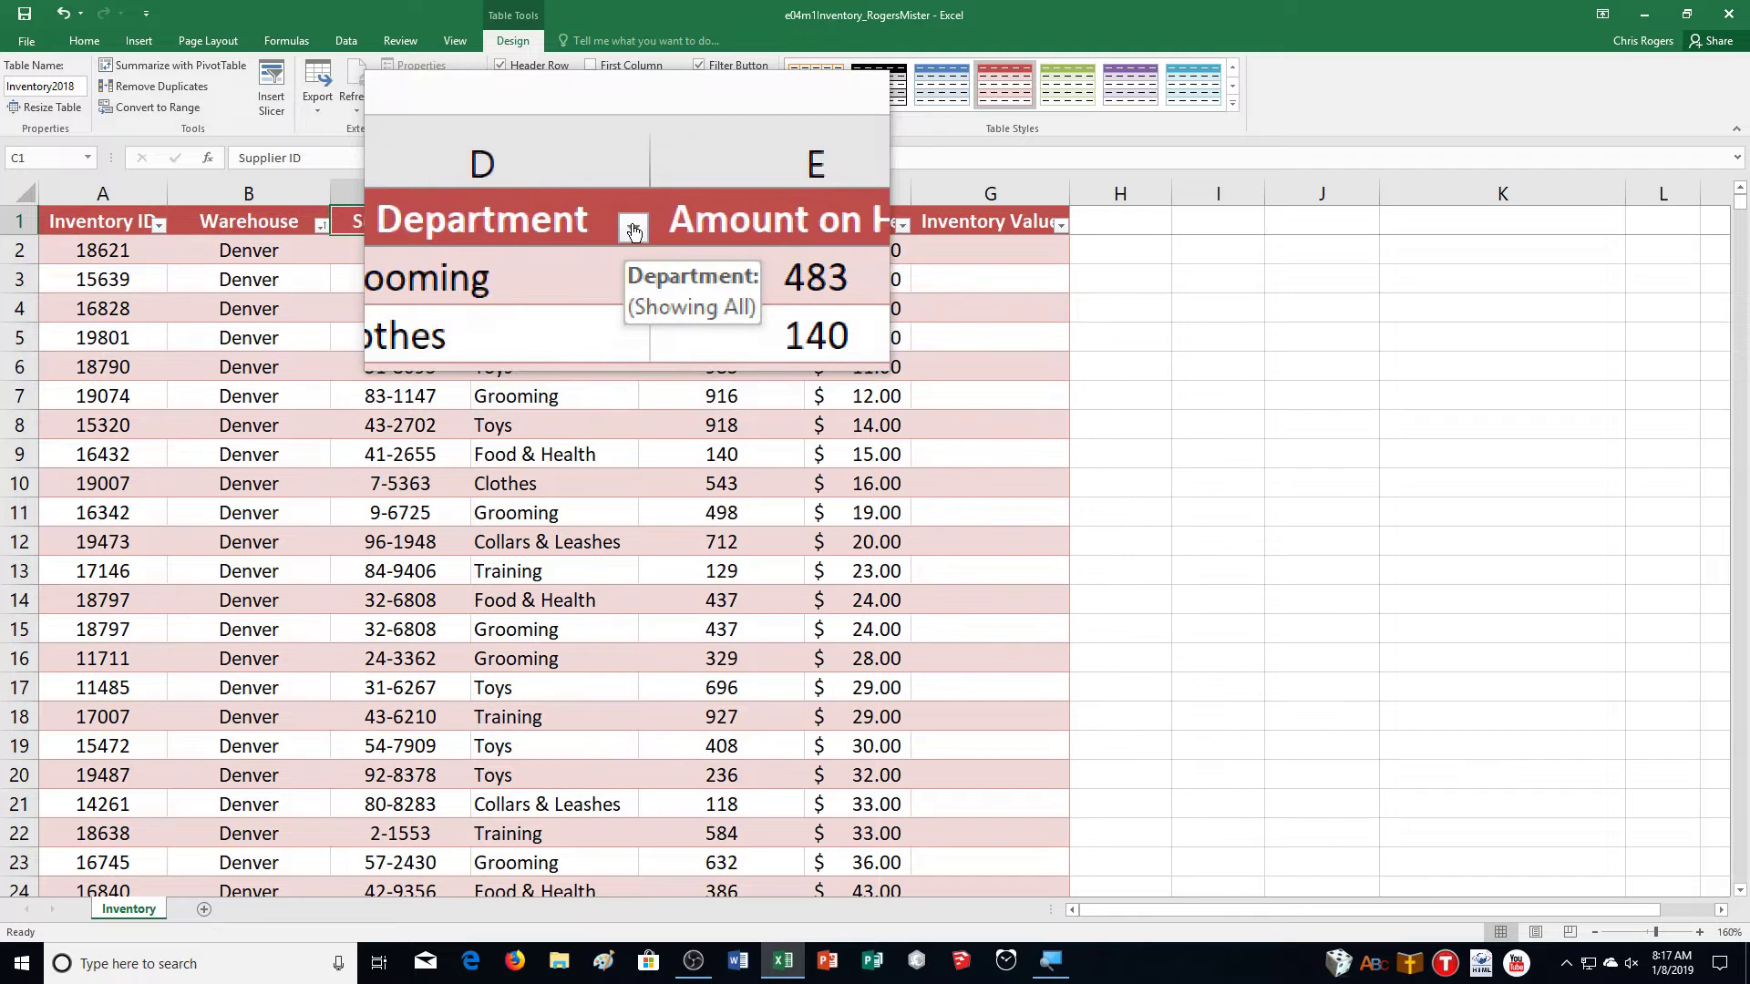
left_click(634, 231)
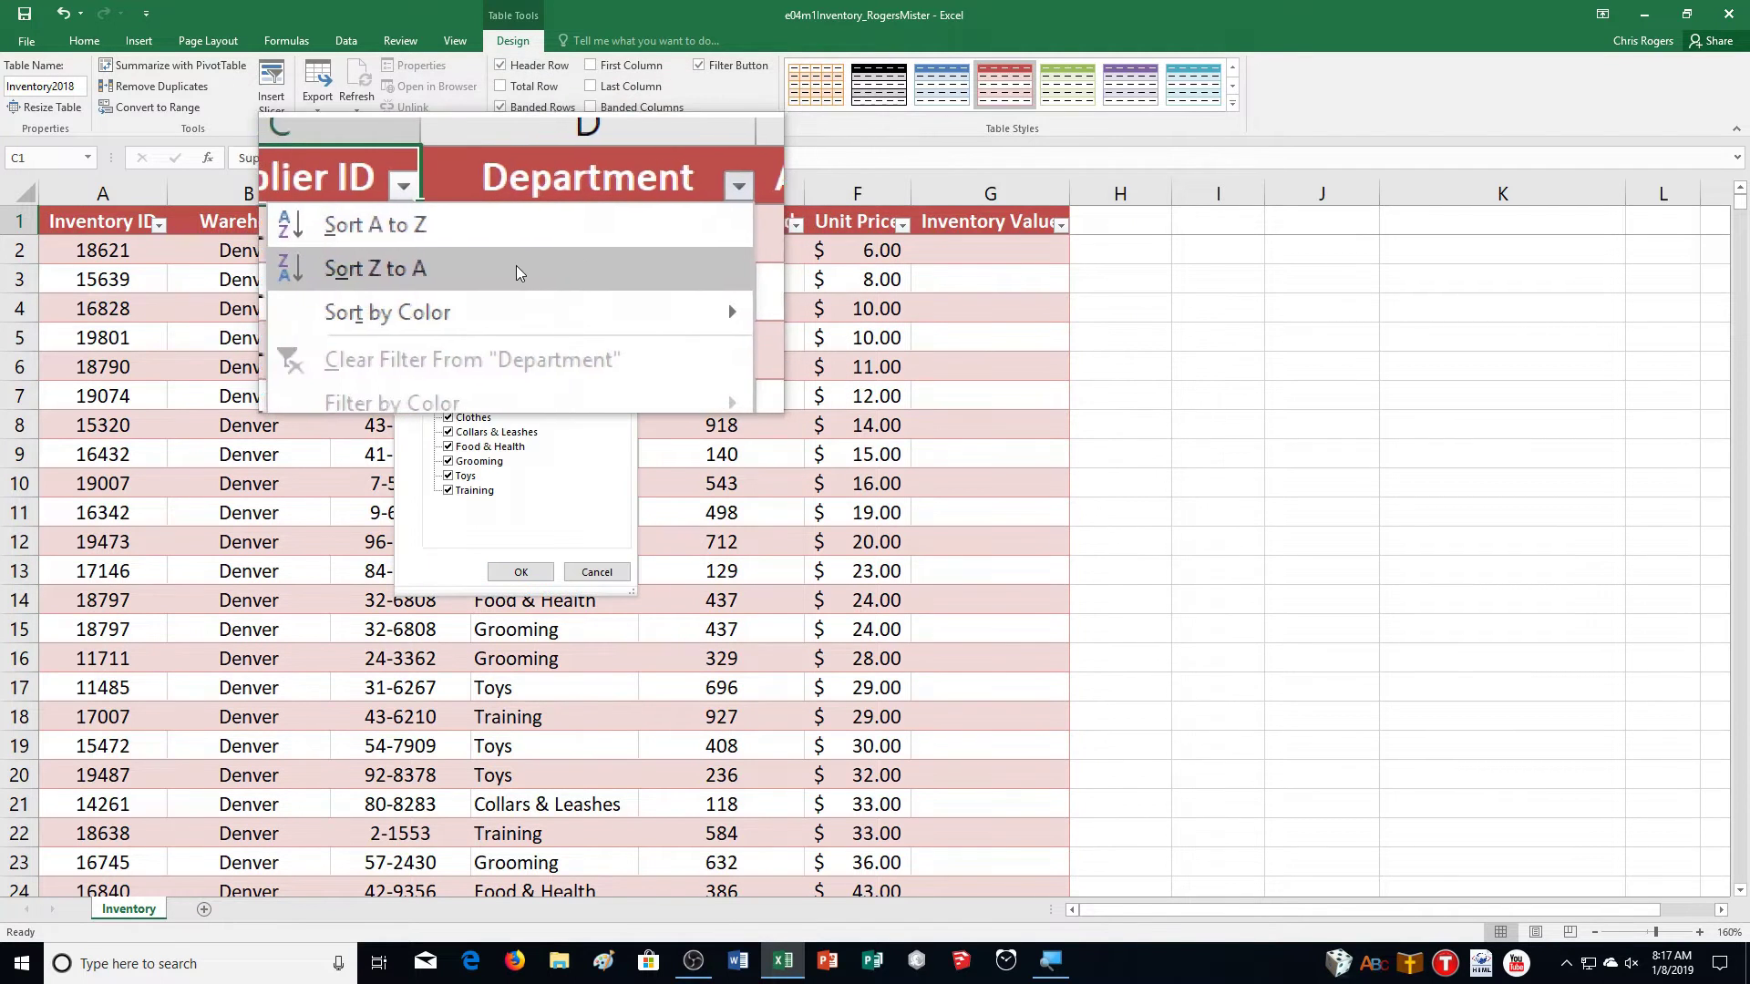
left_click(496, 261)
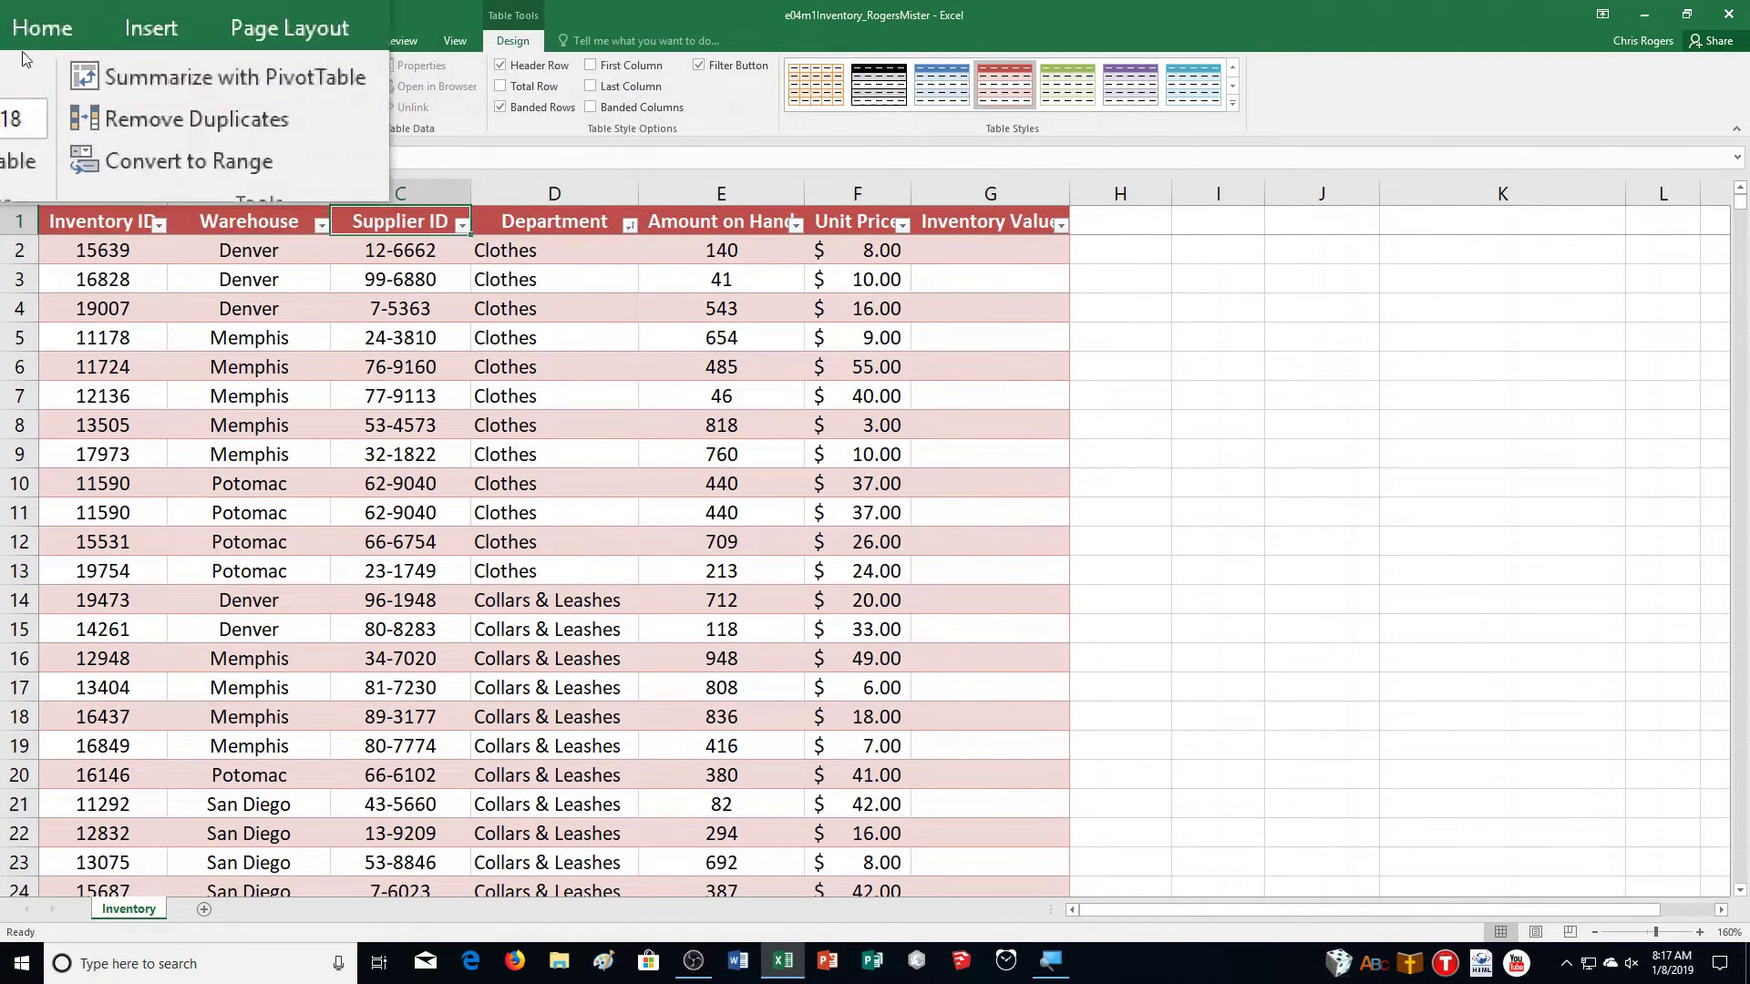
Step: Apply a custom sort: Warehouse, then Department, then Unit Price smallest to largest
left_click(84, 40)
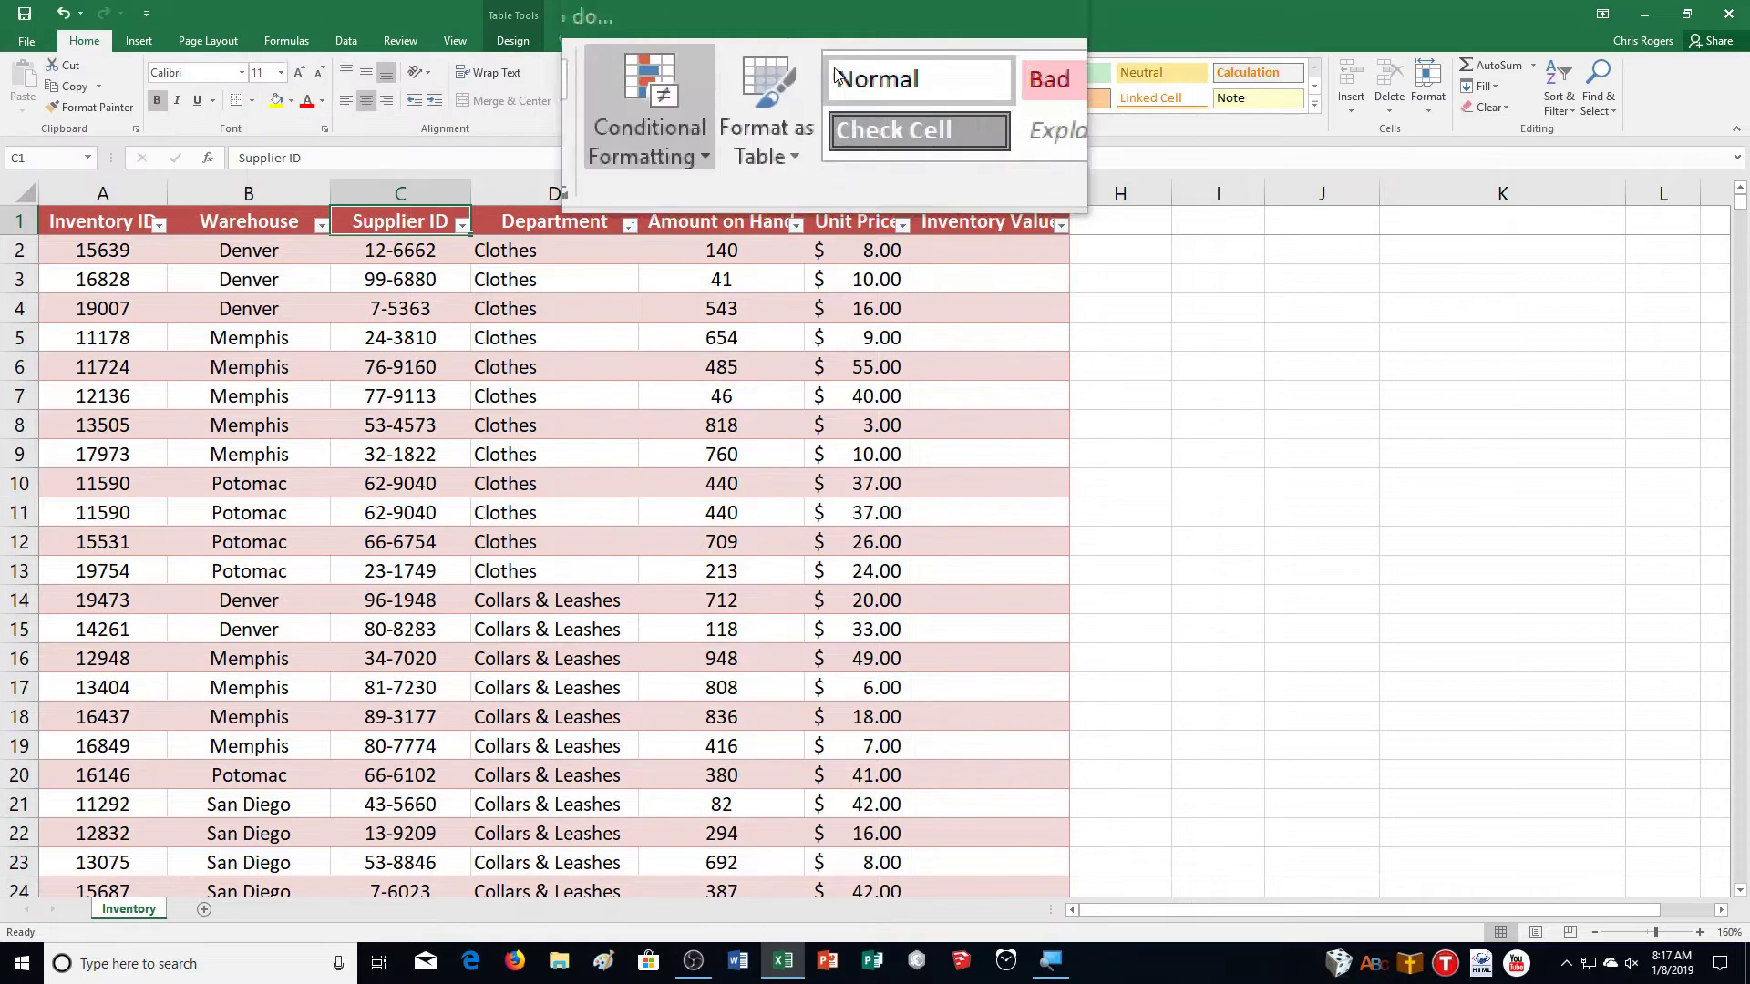
left_click(1544, 95)
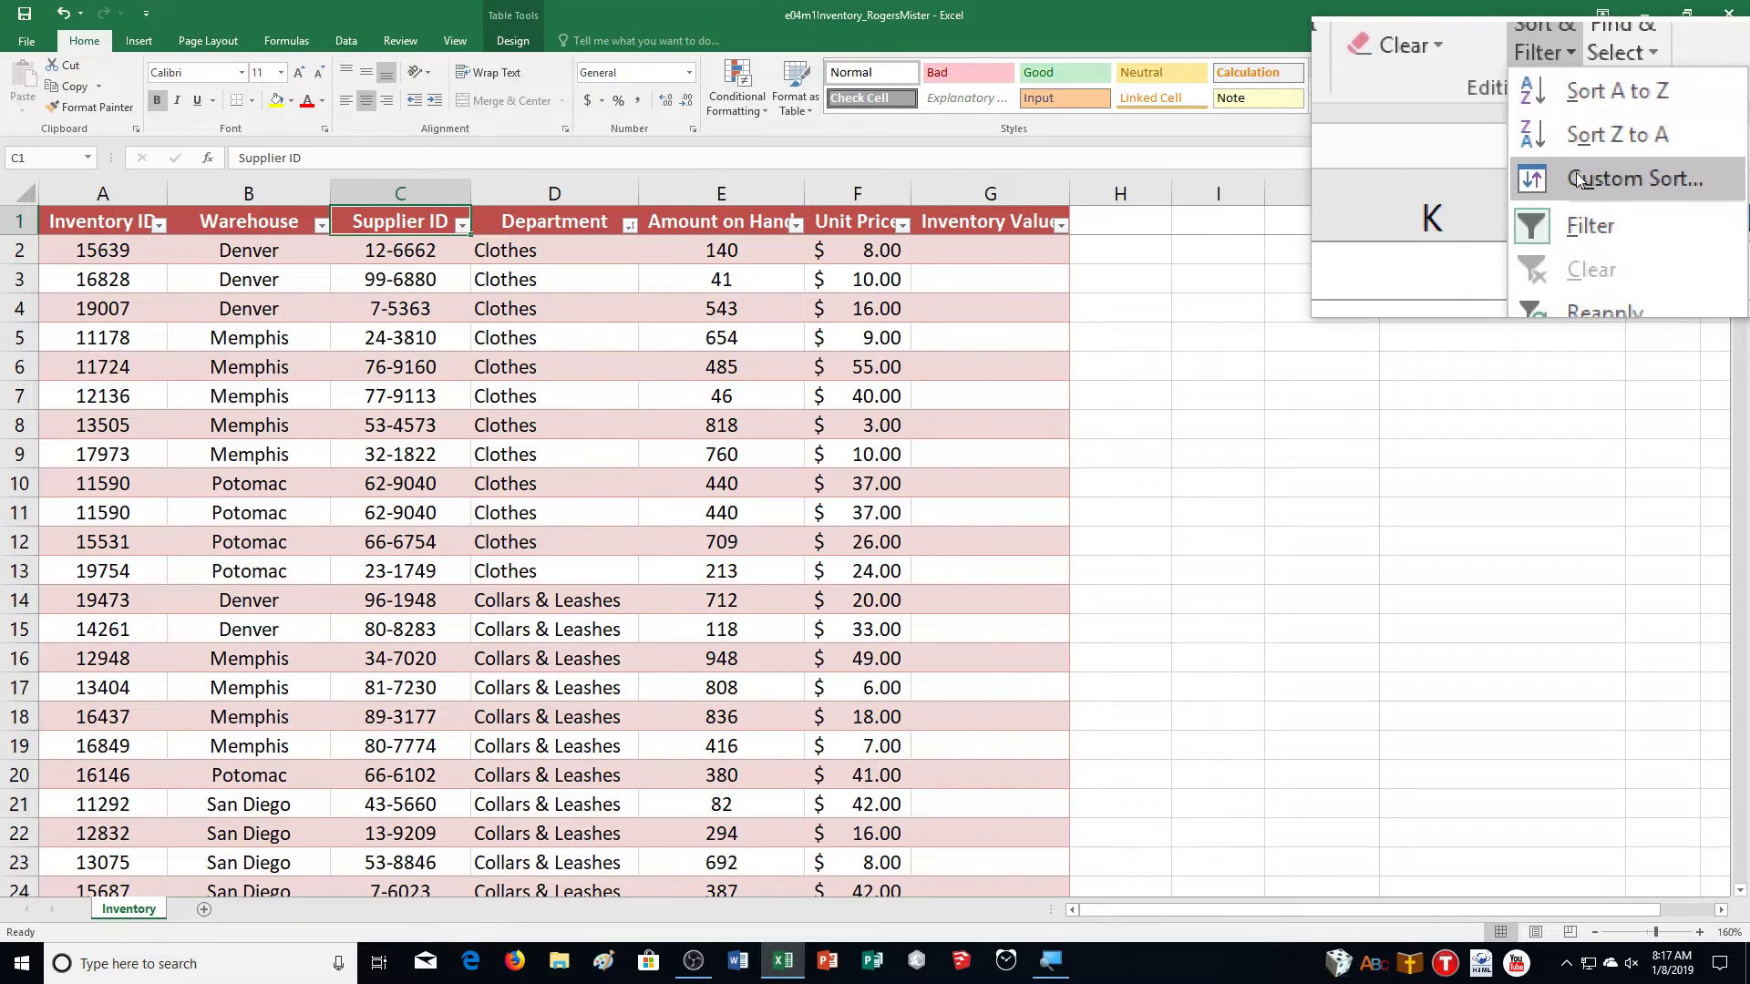
left_click(1581, 179)
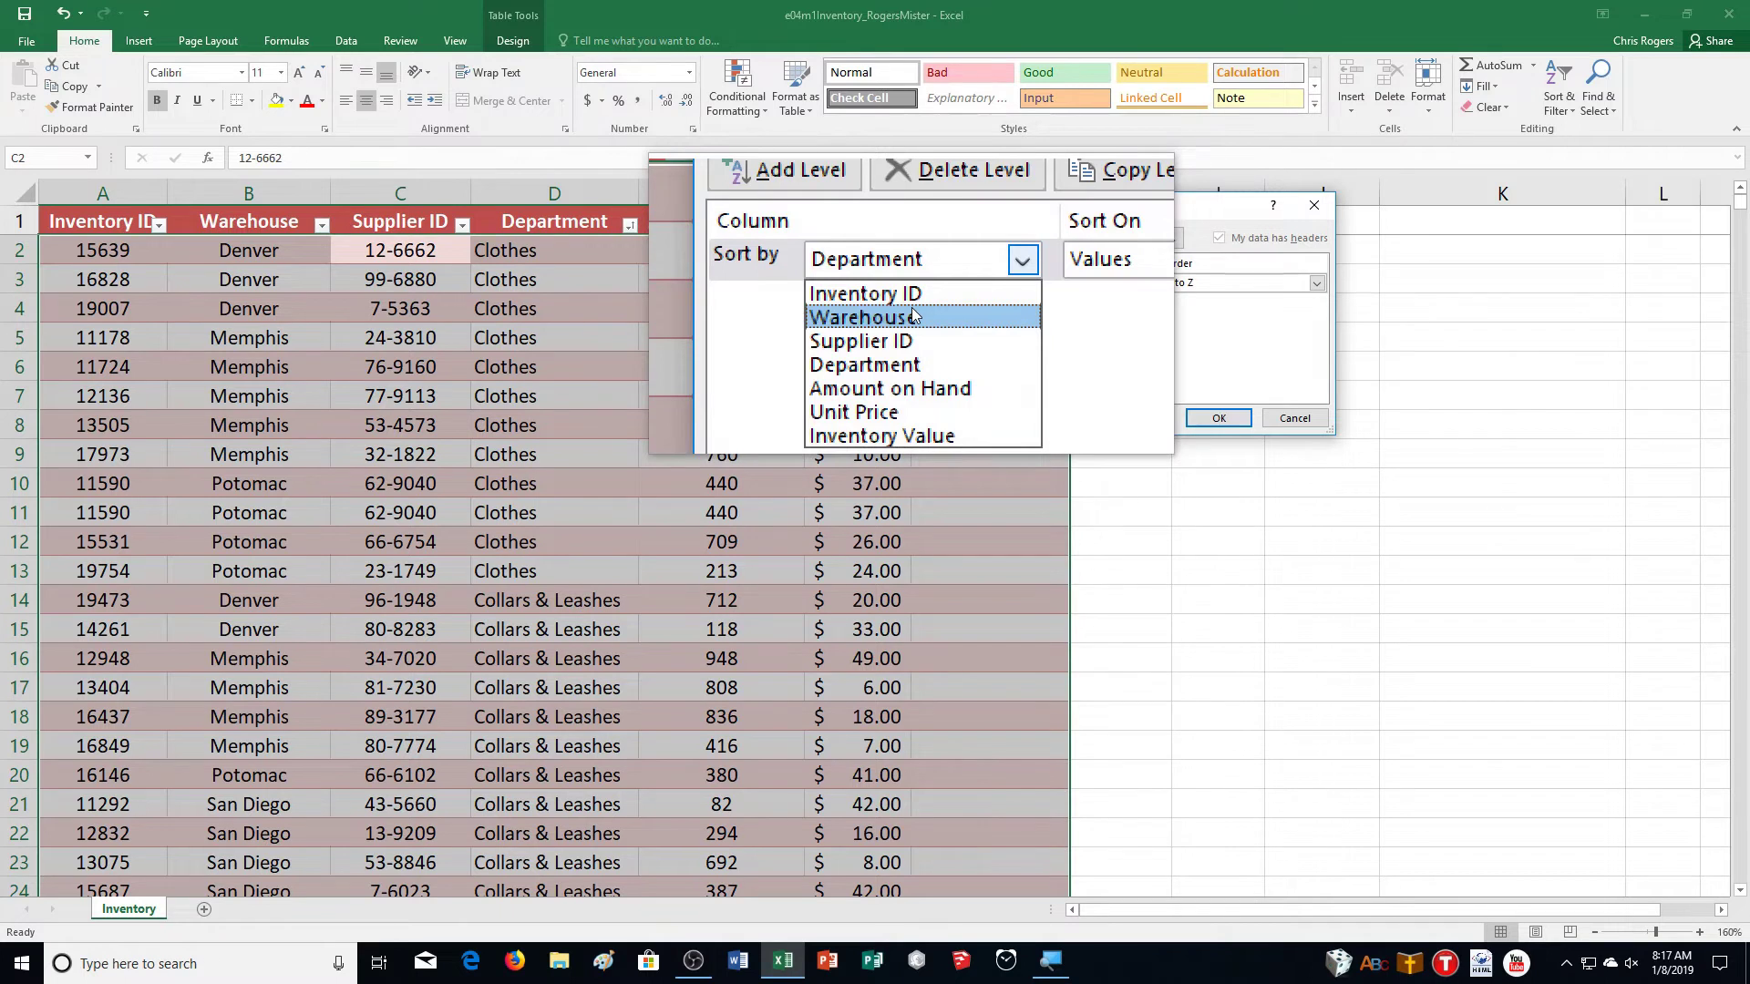
left_click(914, 316)
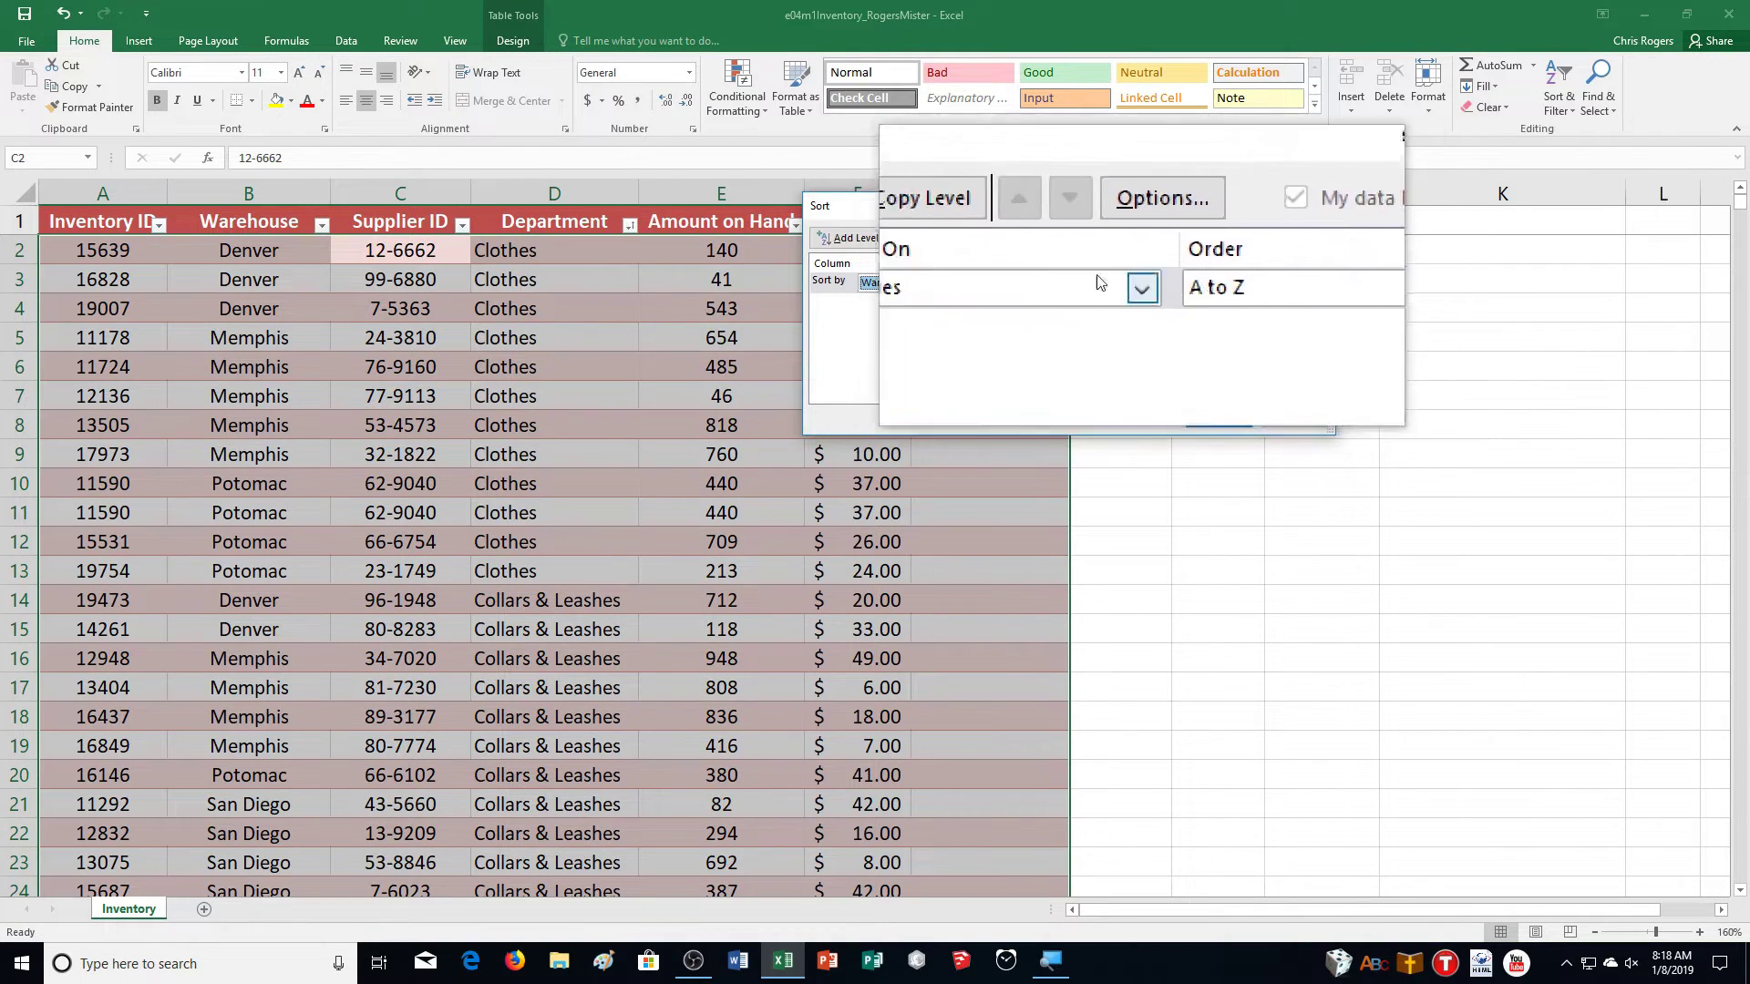
left_click(840, 238)
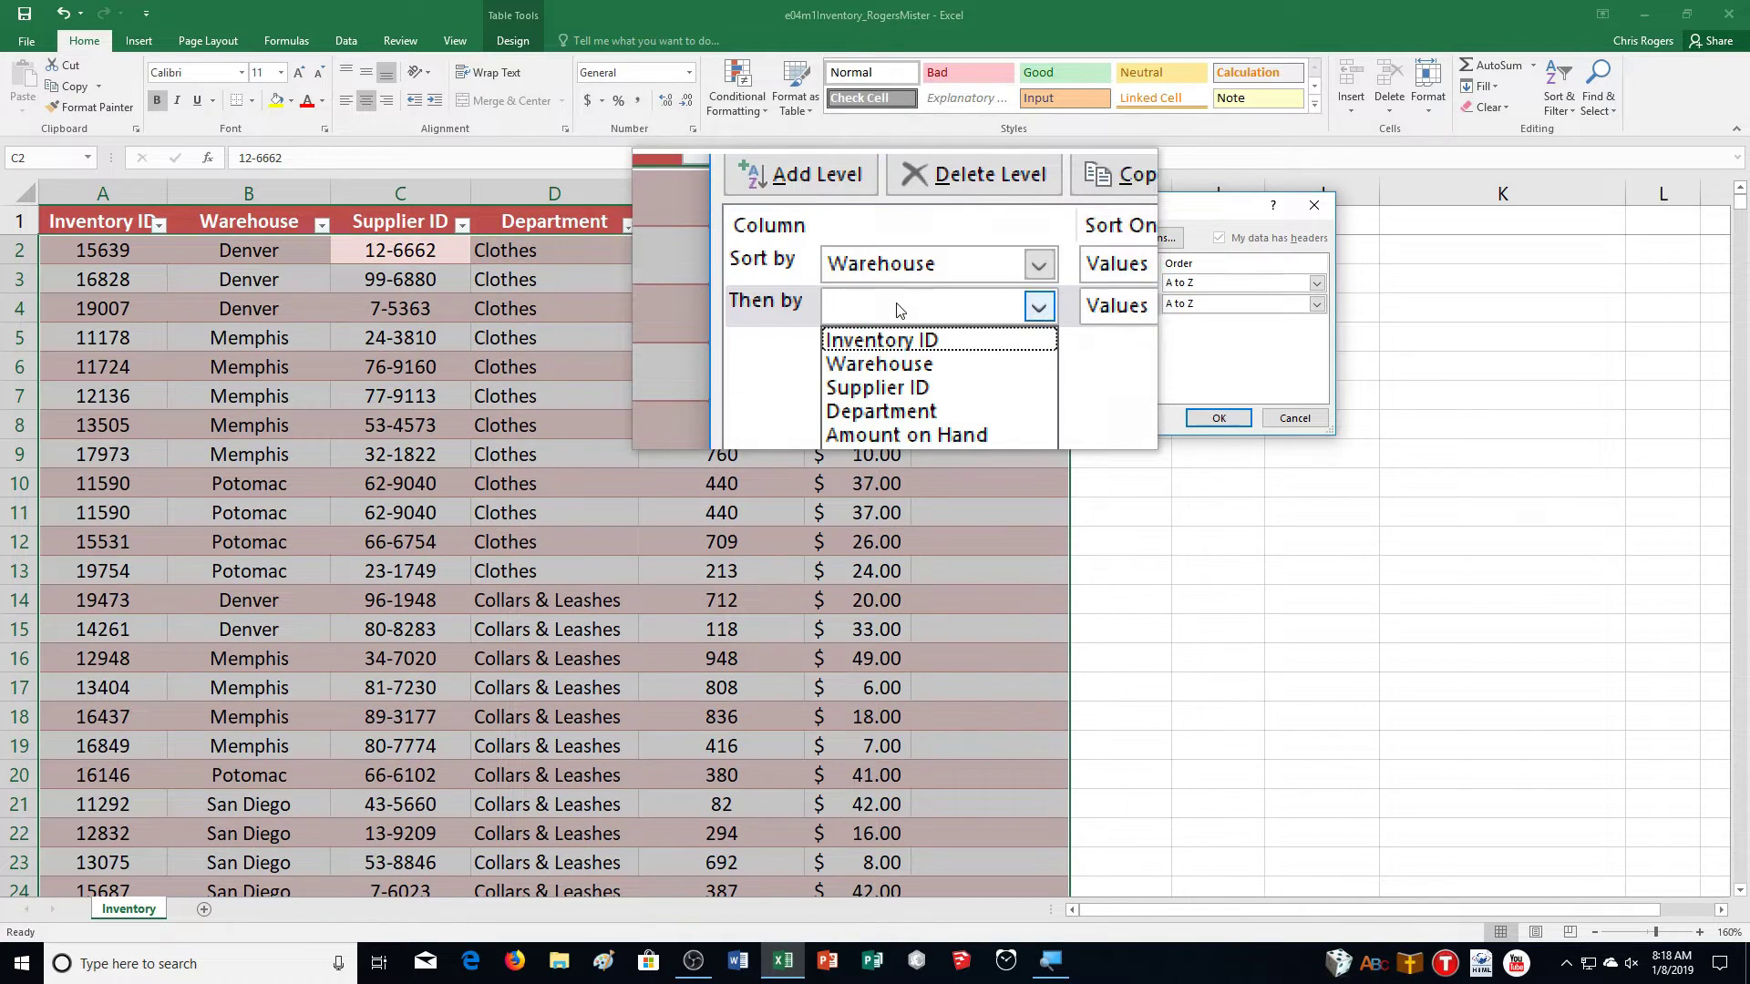
left_click(898, 360)
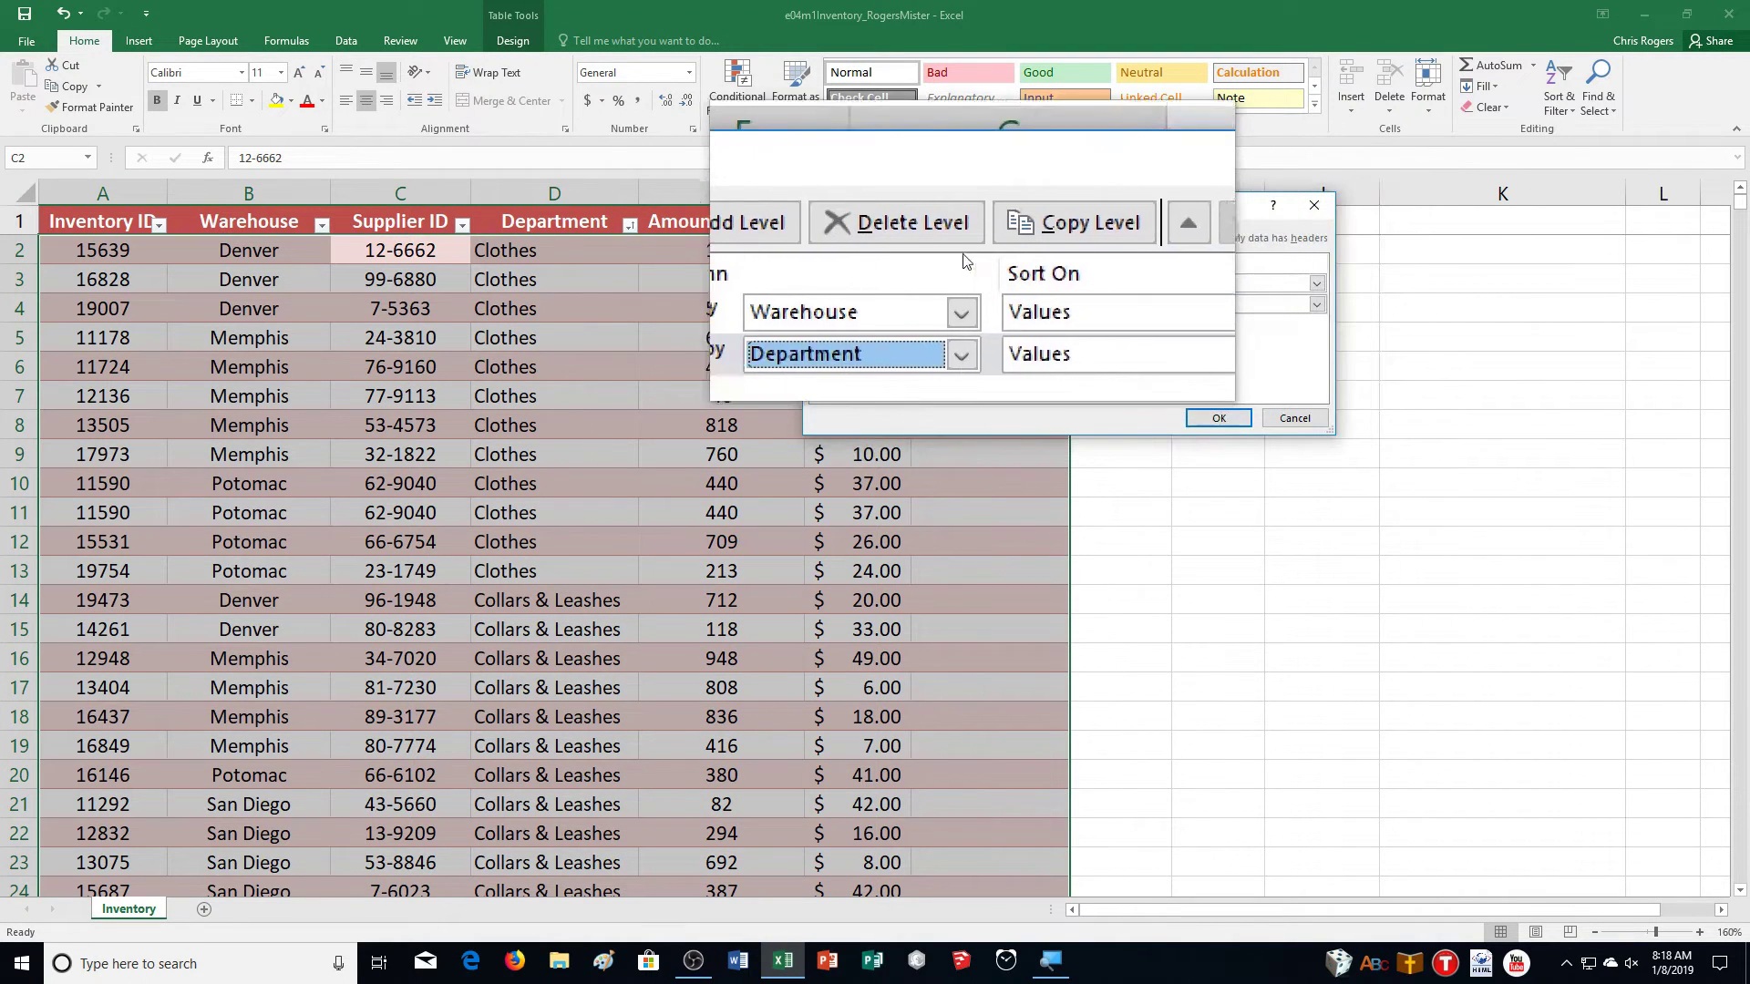
left_click(878, 244)
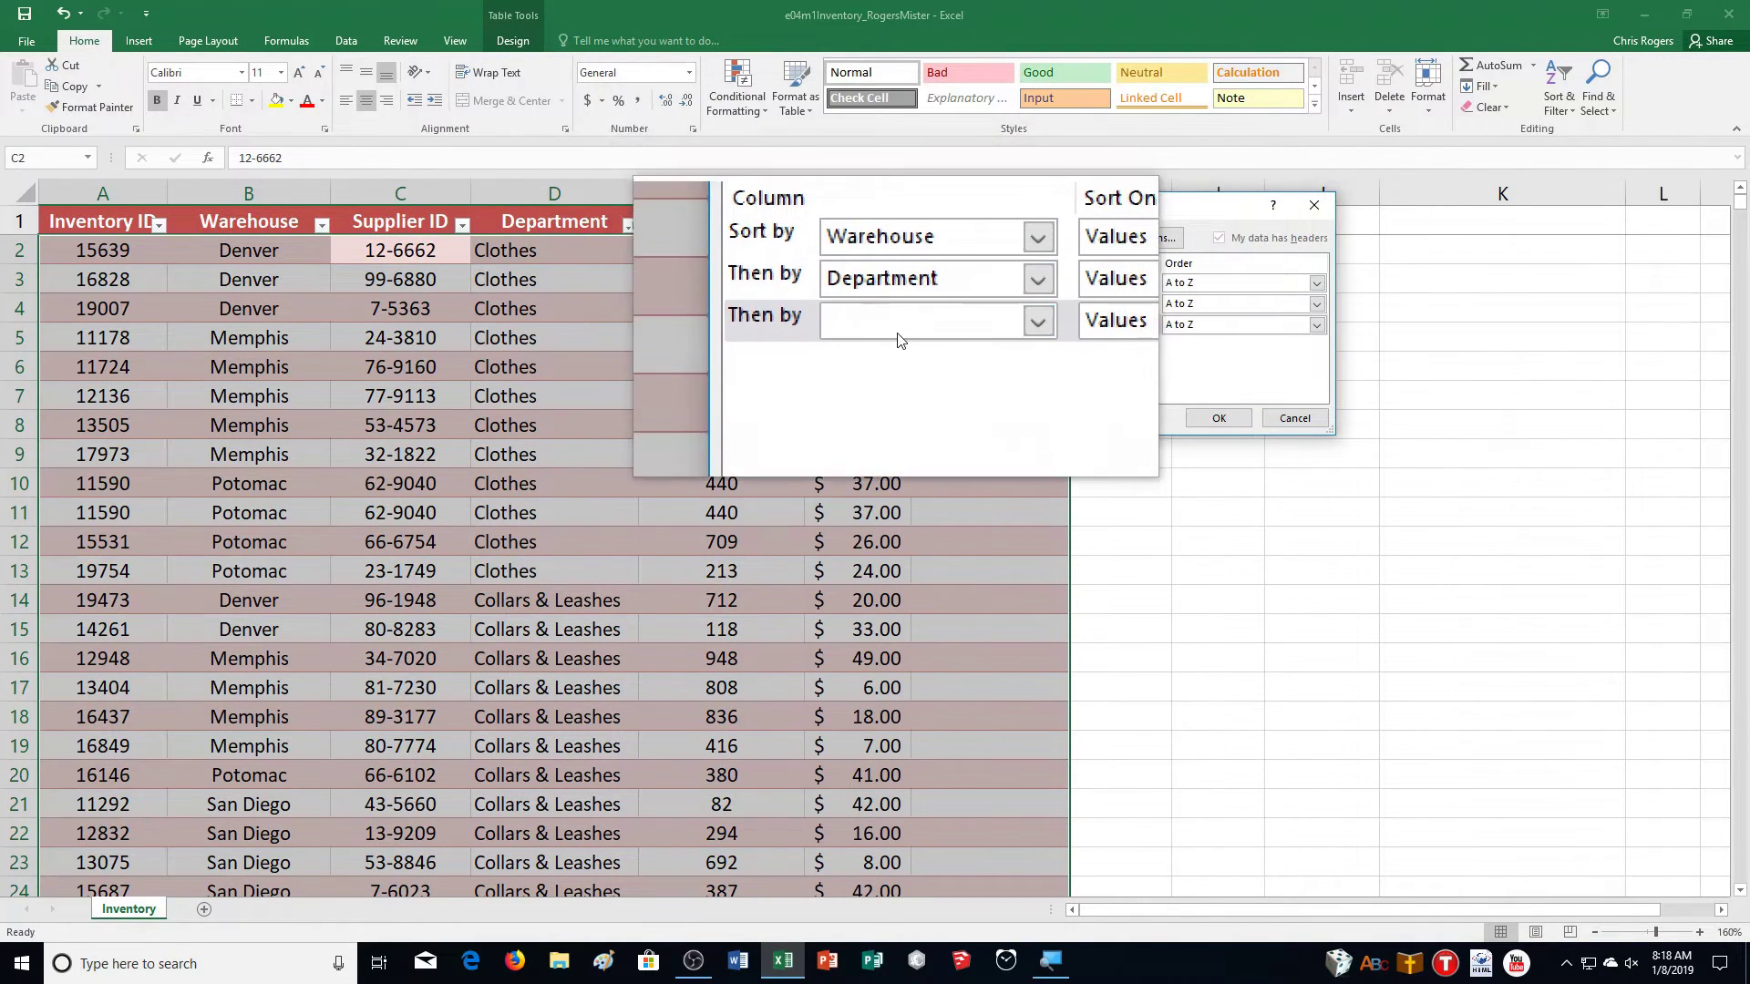
left_click(898, 337)
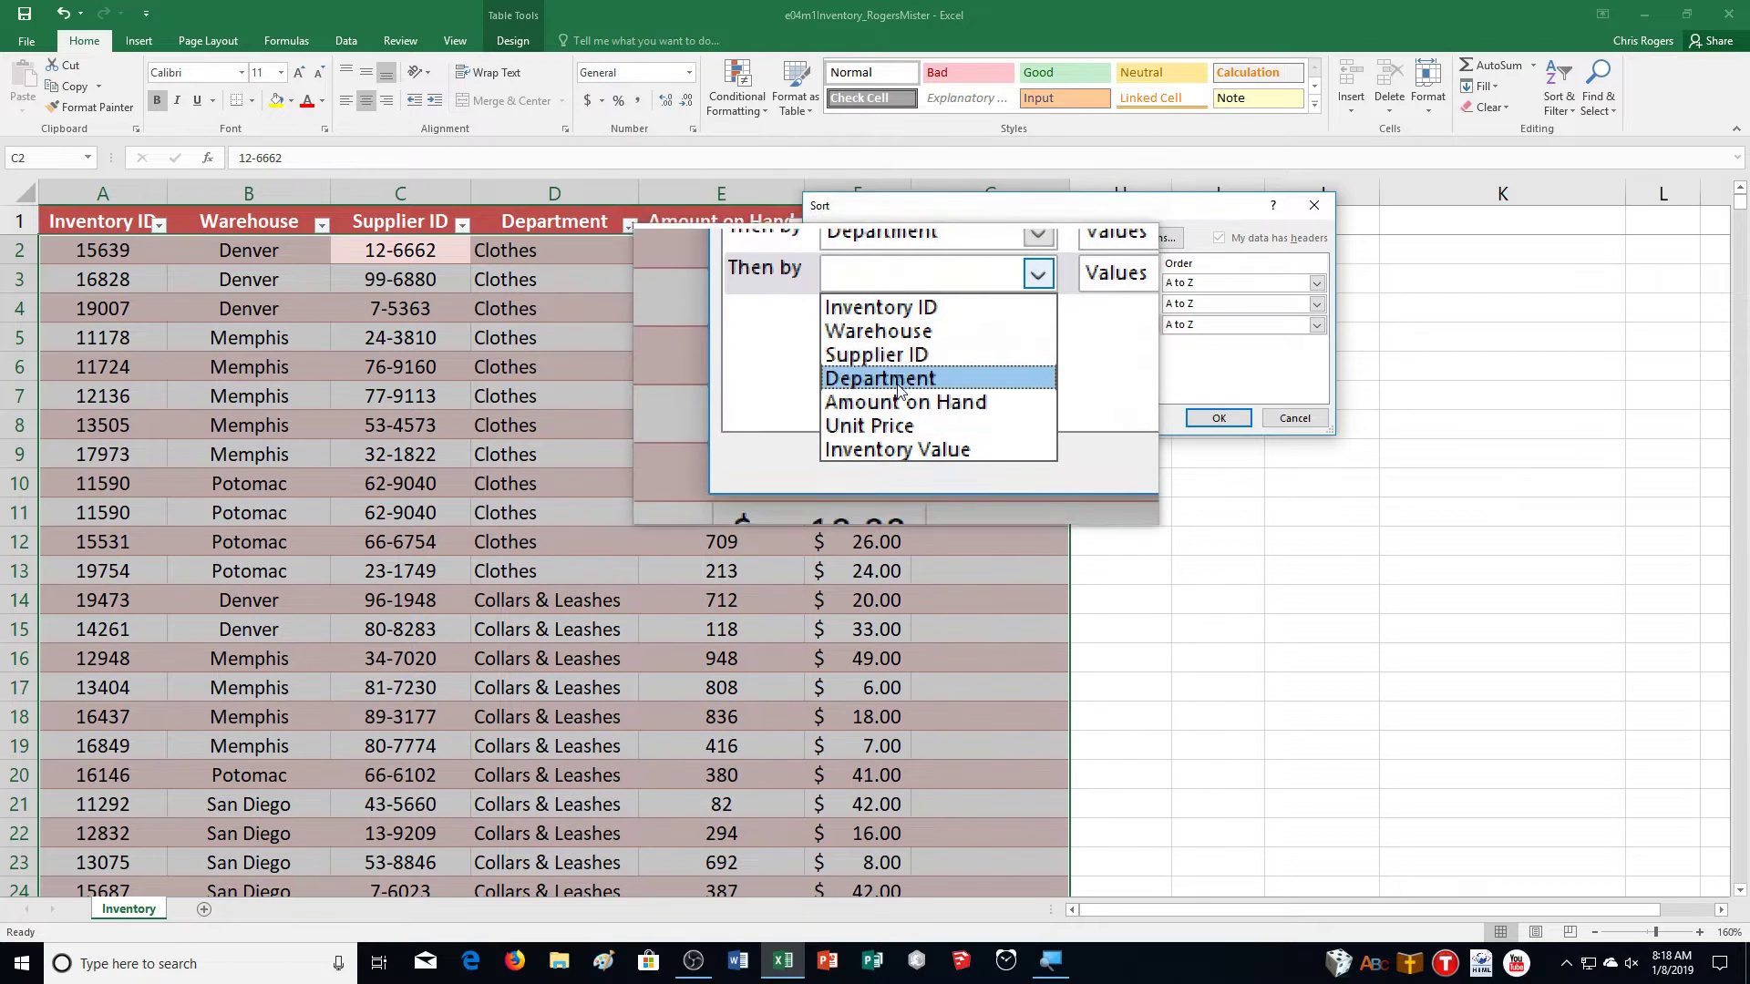
left_click(902, 406)
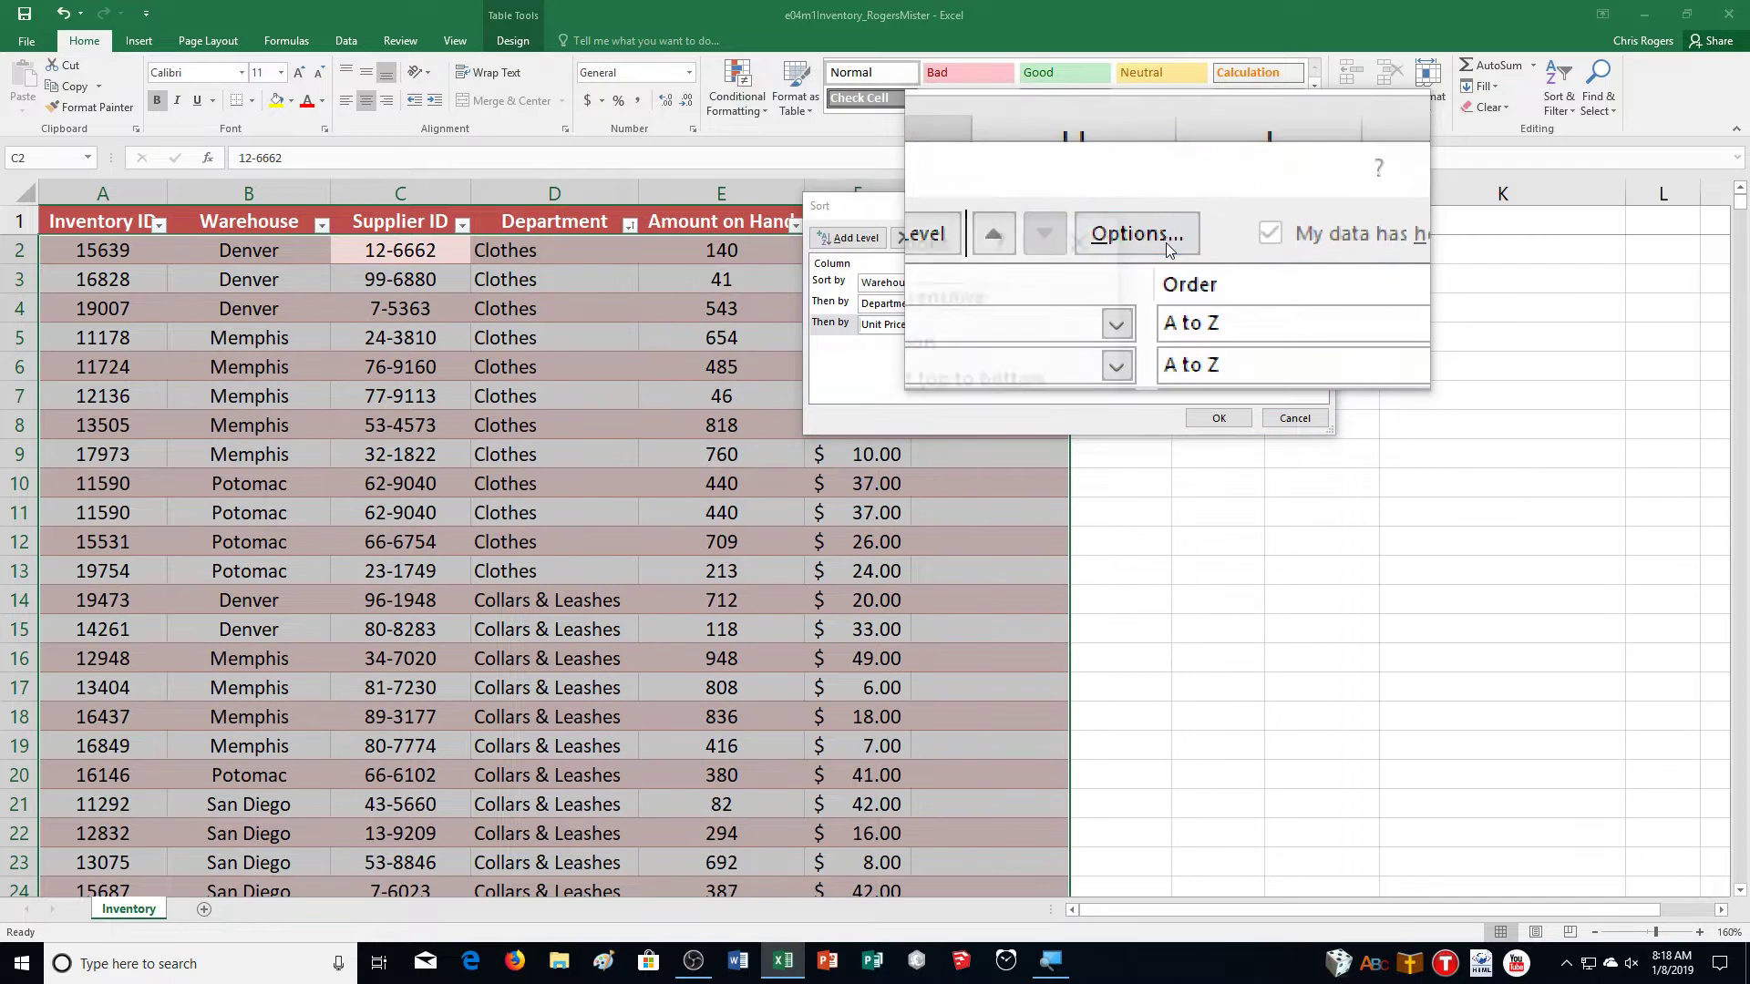
left_click(1166, 240)
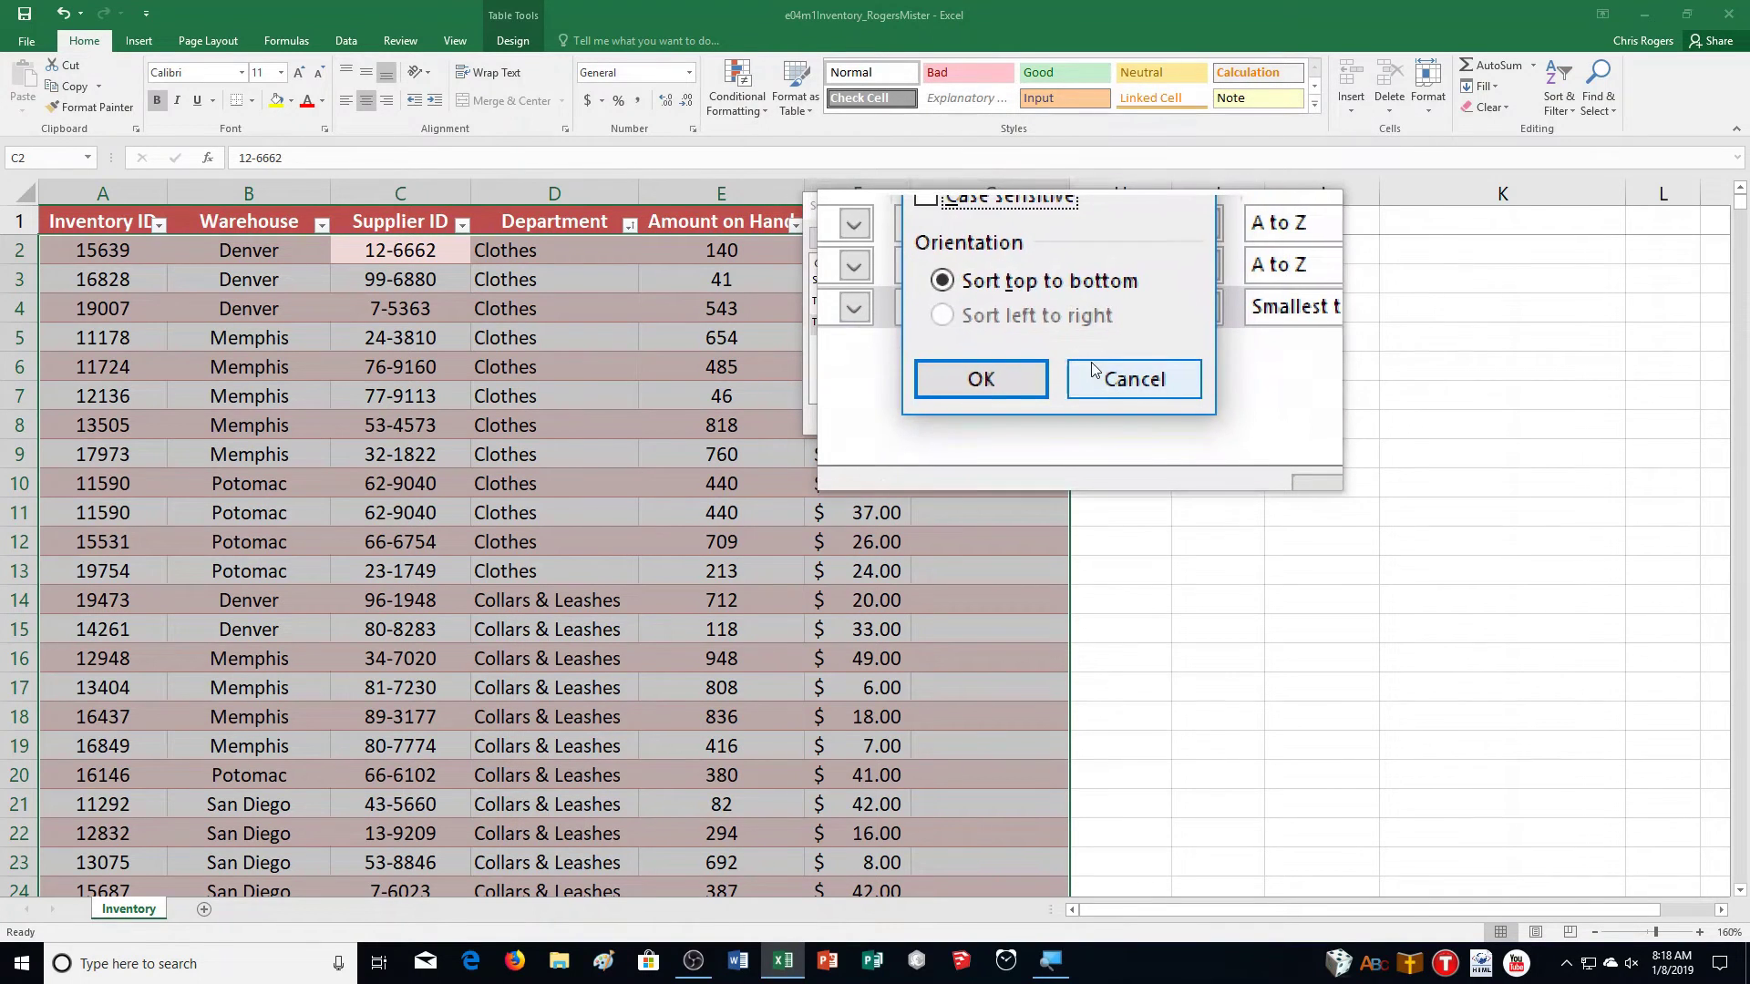
left_click(1101, 374)
left_click(1234, 424)
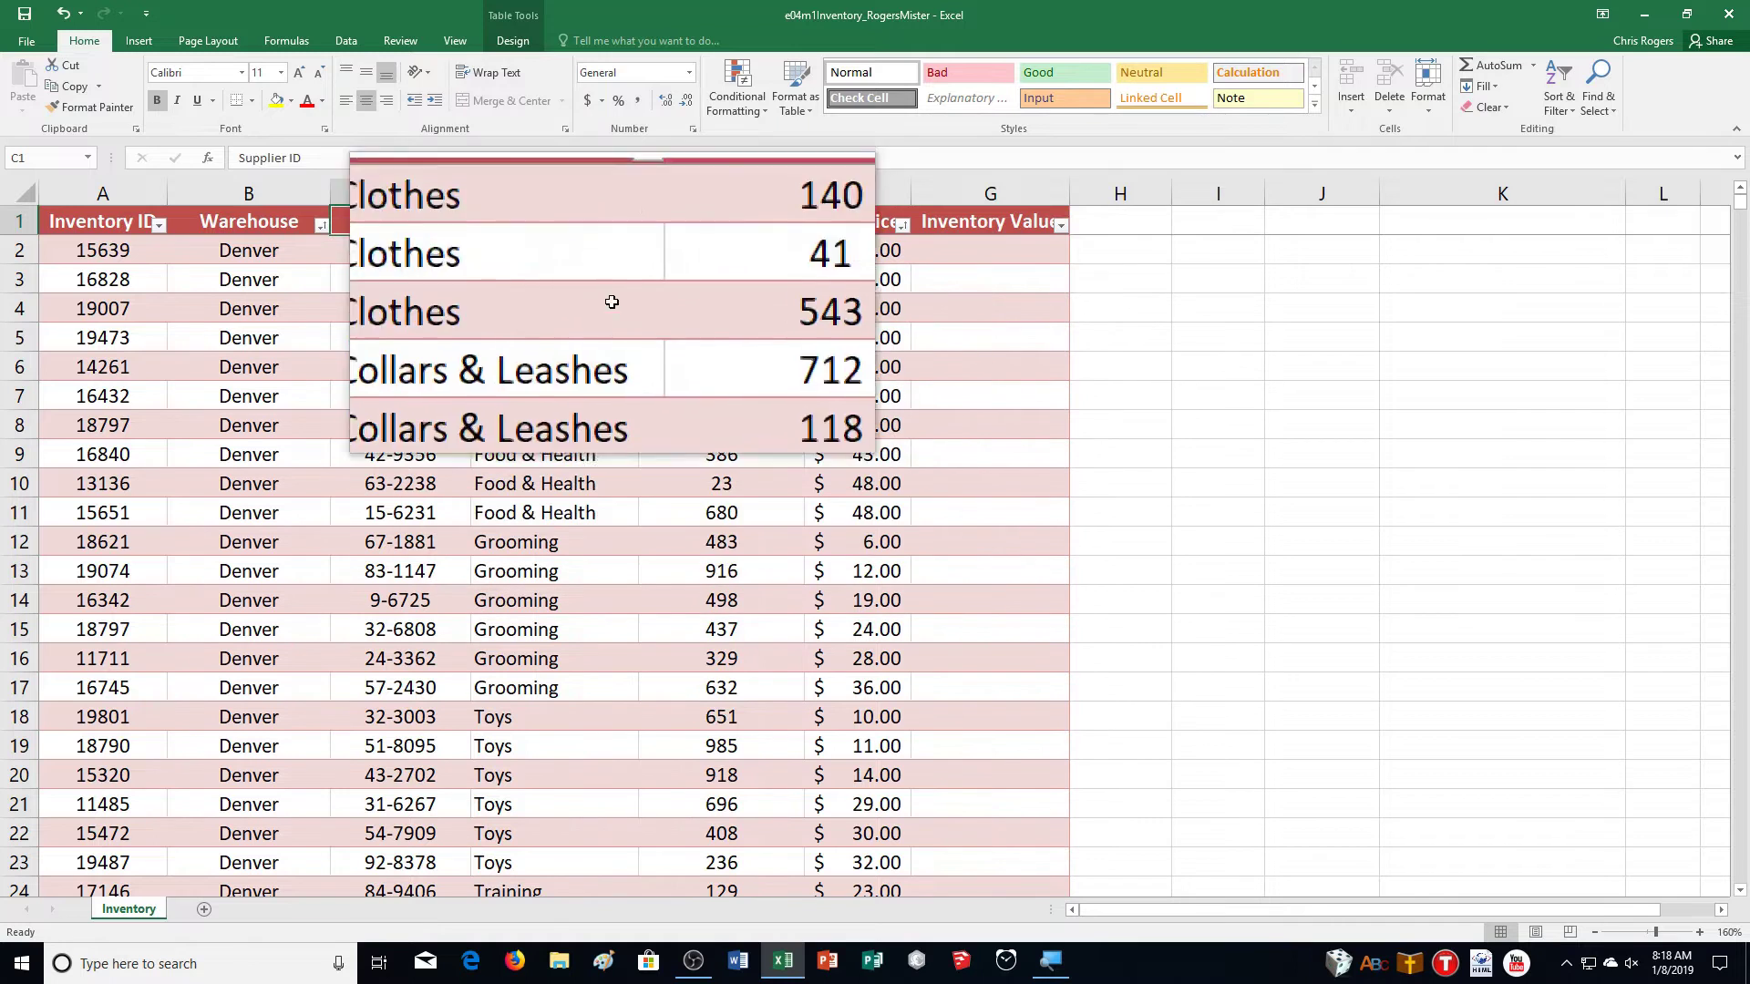
Step: Remove duplicate rows from Inventory2018 across all columns, dropping one record
left_click(516, 42)
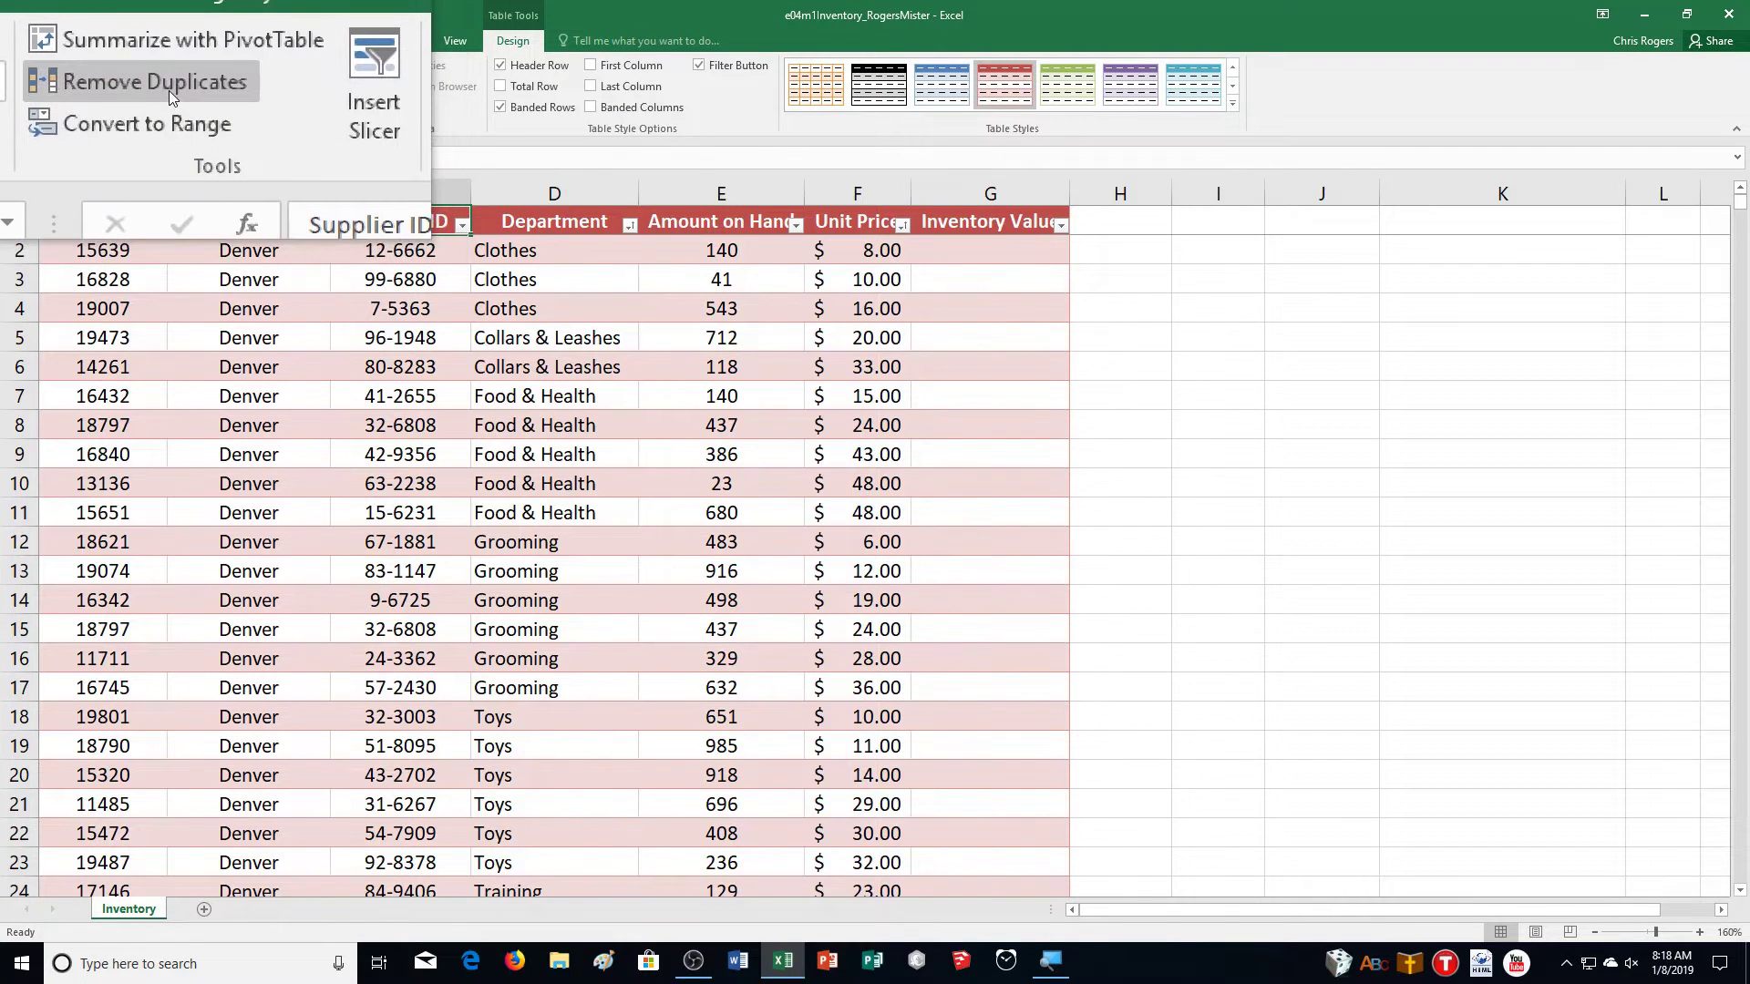
left_click(168, 90)
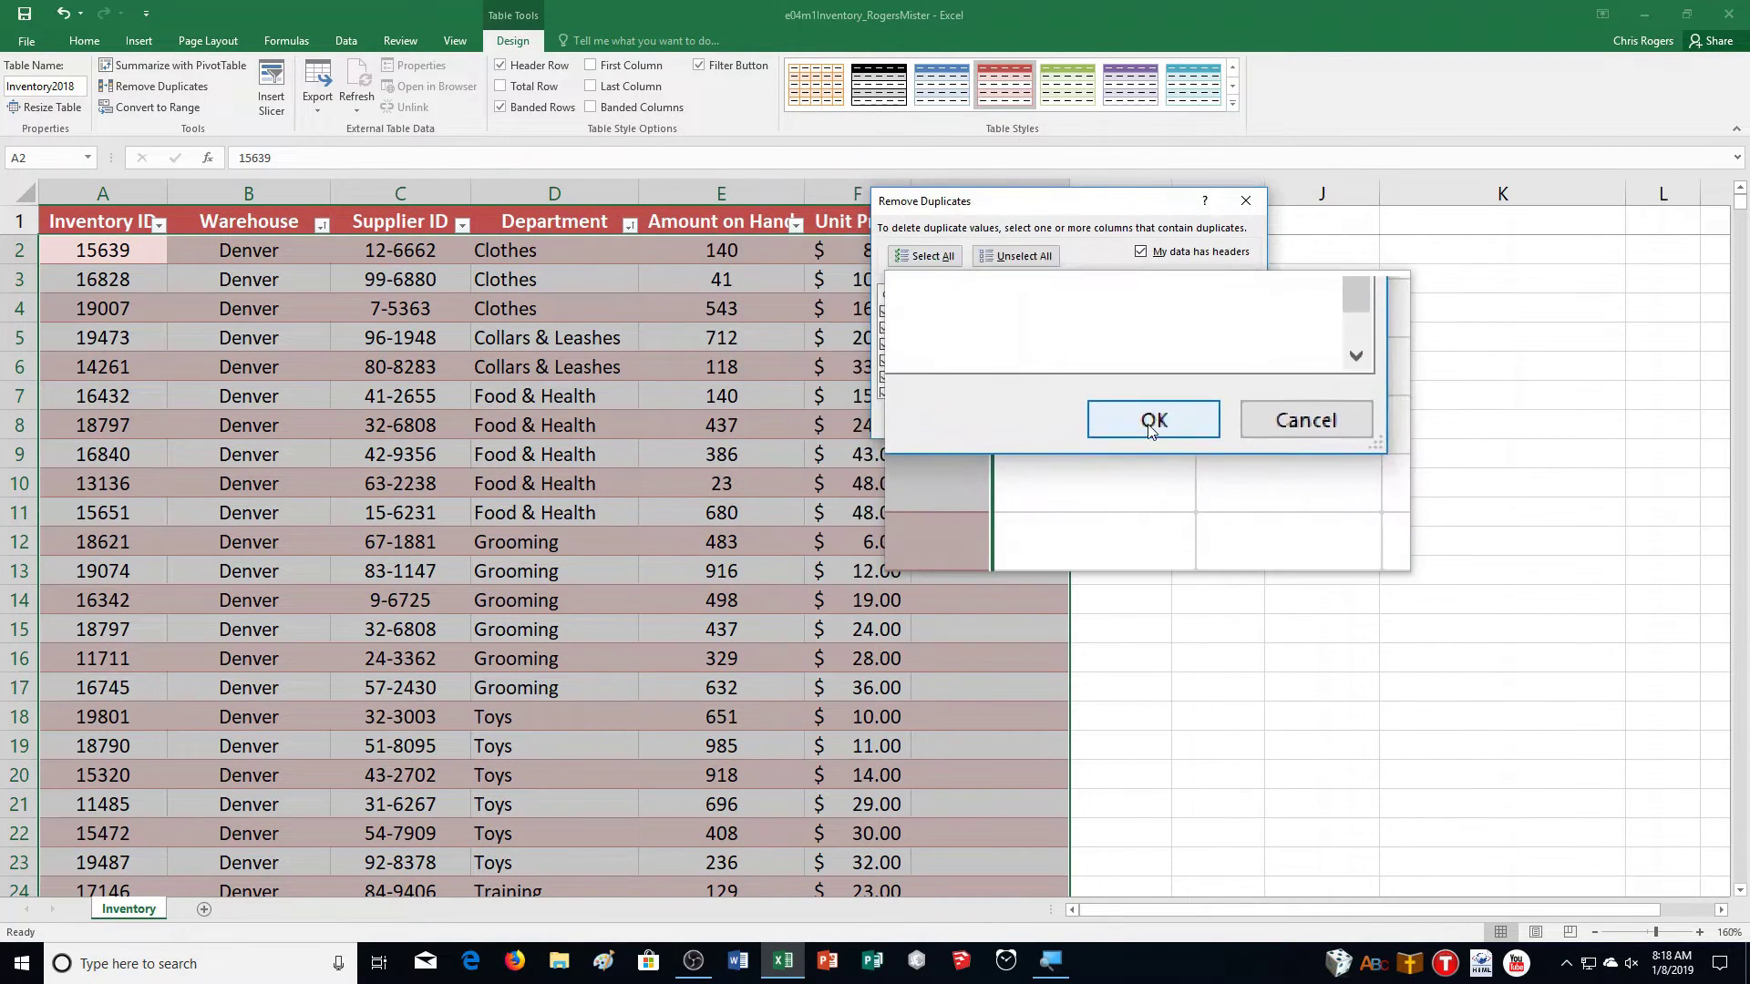
left_click(1154, 421)
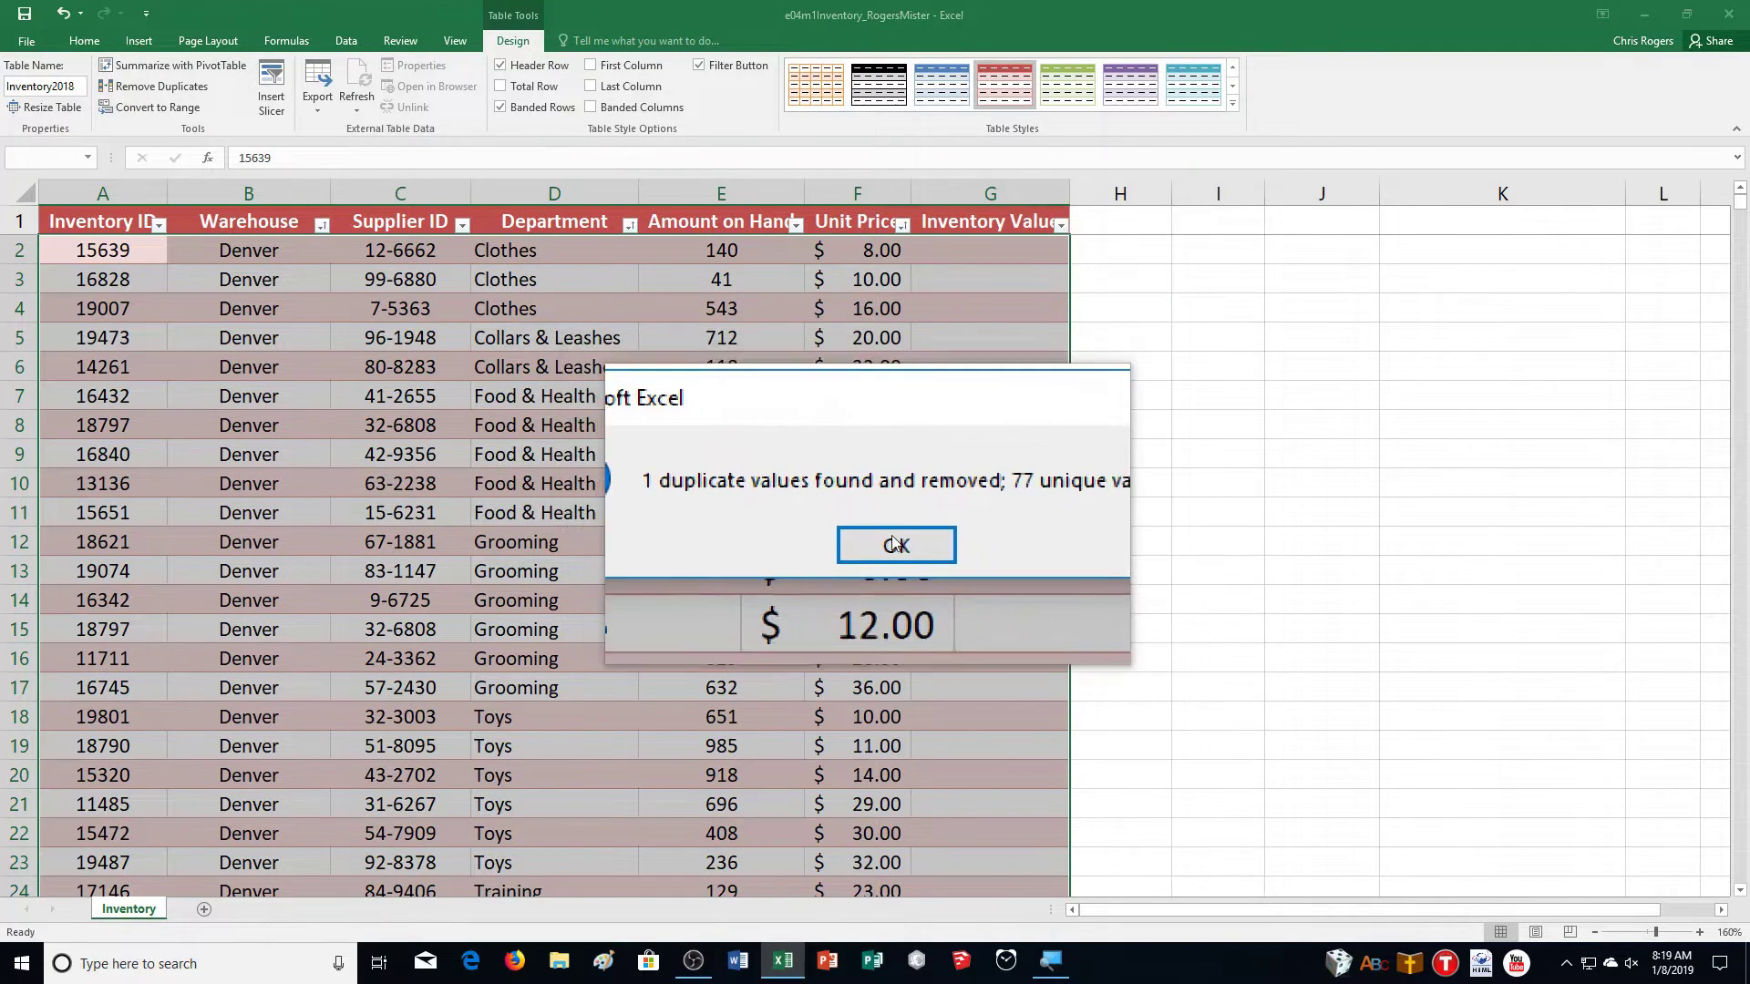
left_click(900, 533)
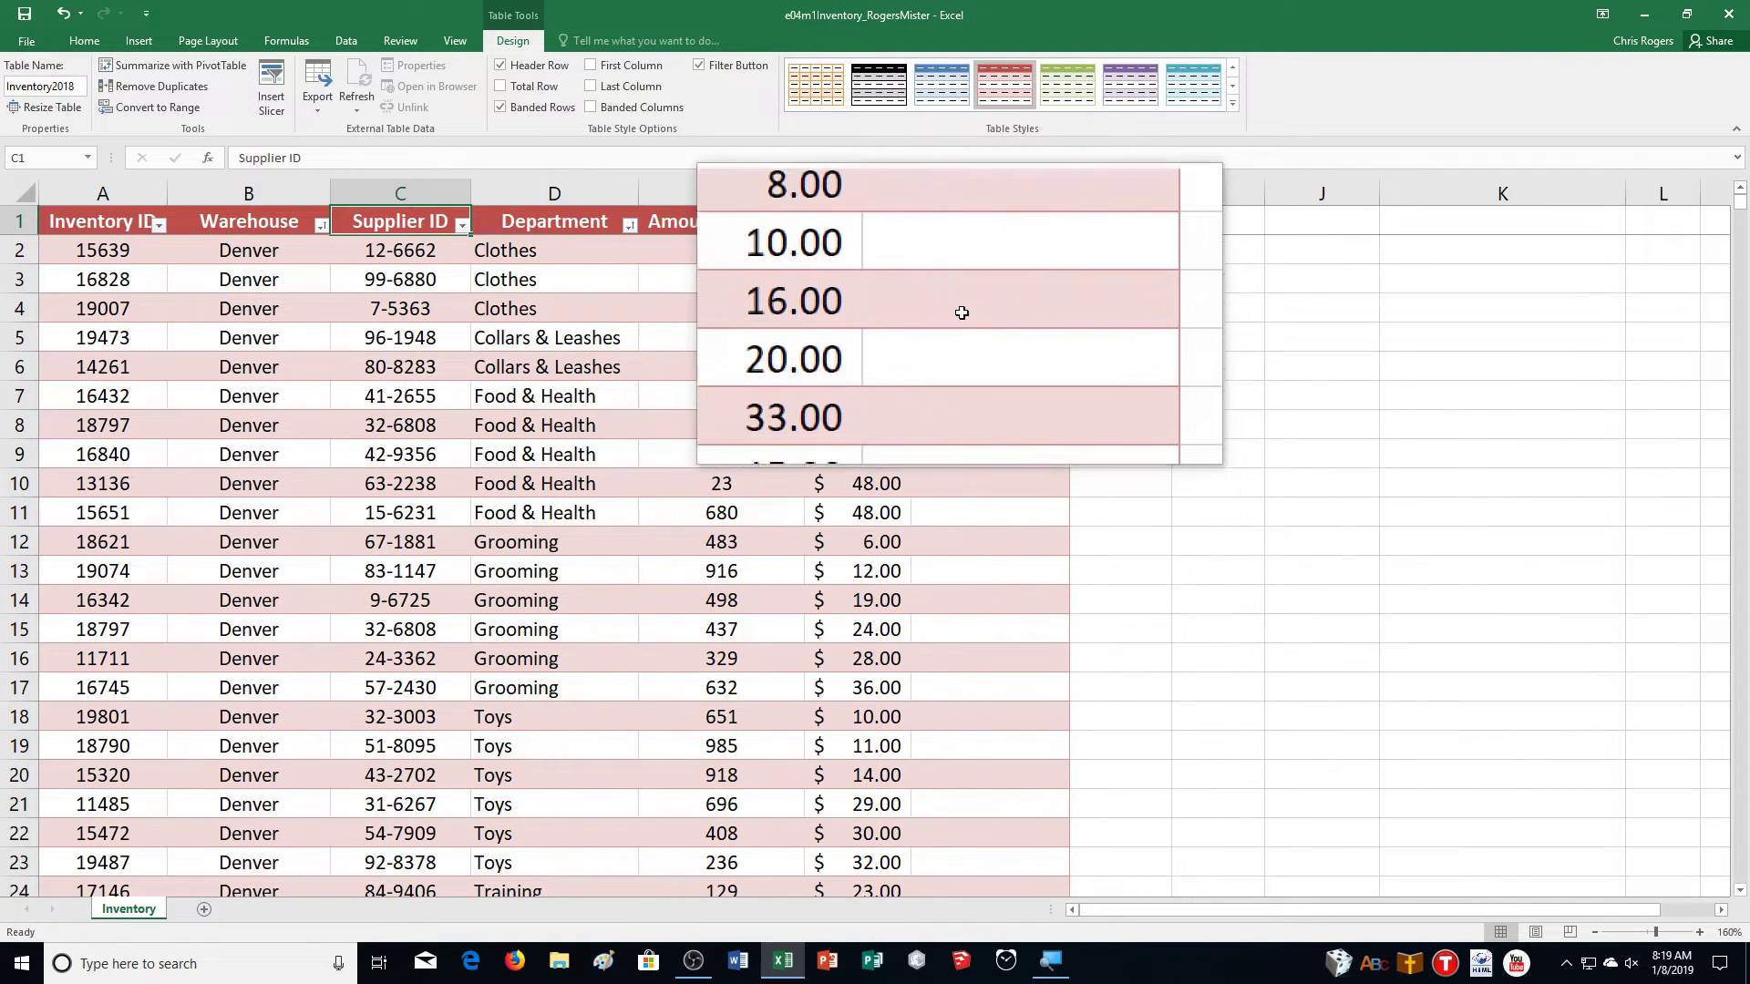
Step: Enter =[@[Unit Price]]*[@[Amount on Hand]] in G2 so the Inventory Value column fills
left_click(980, 252)
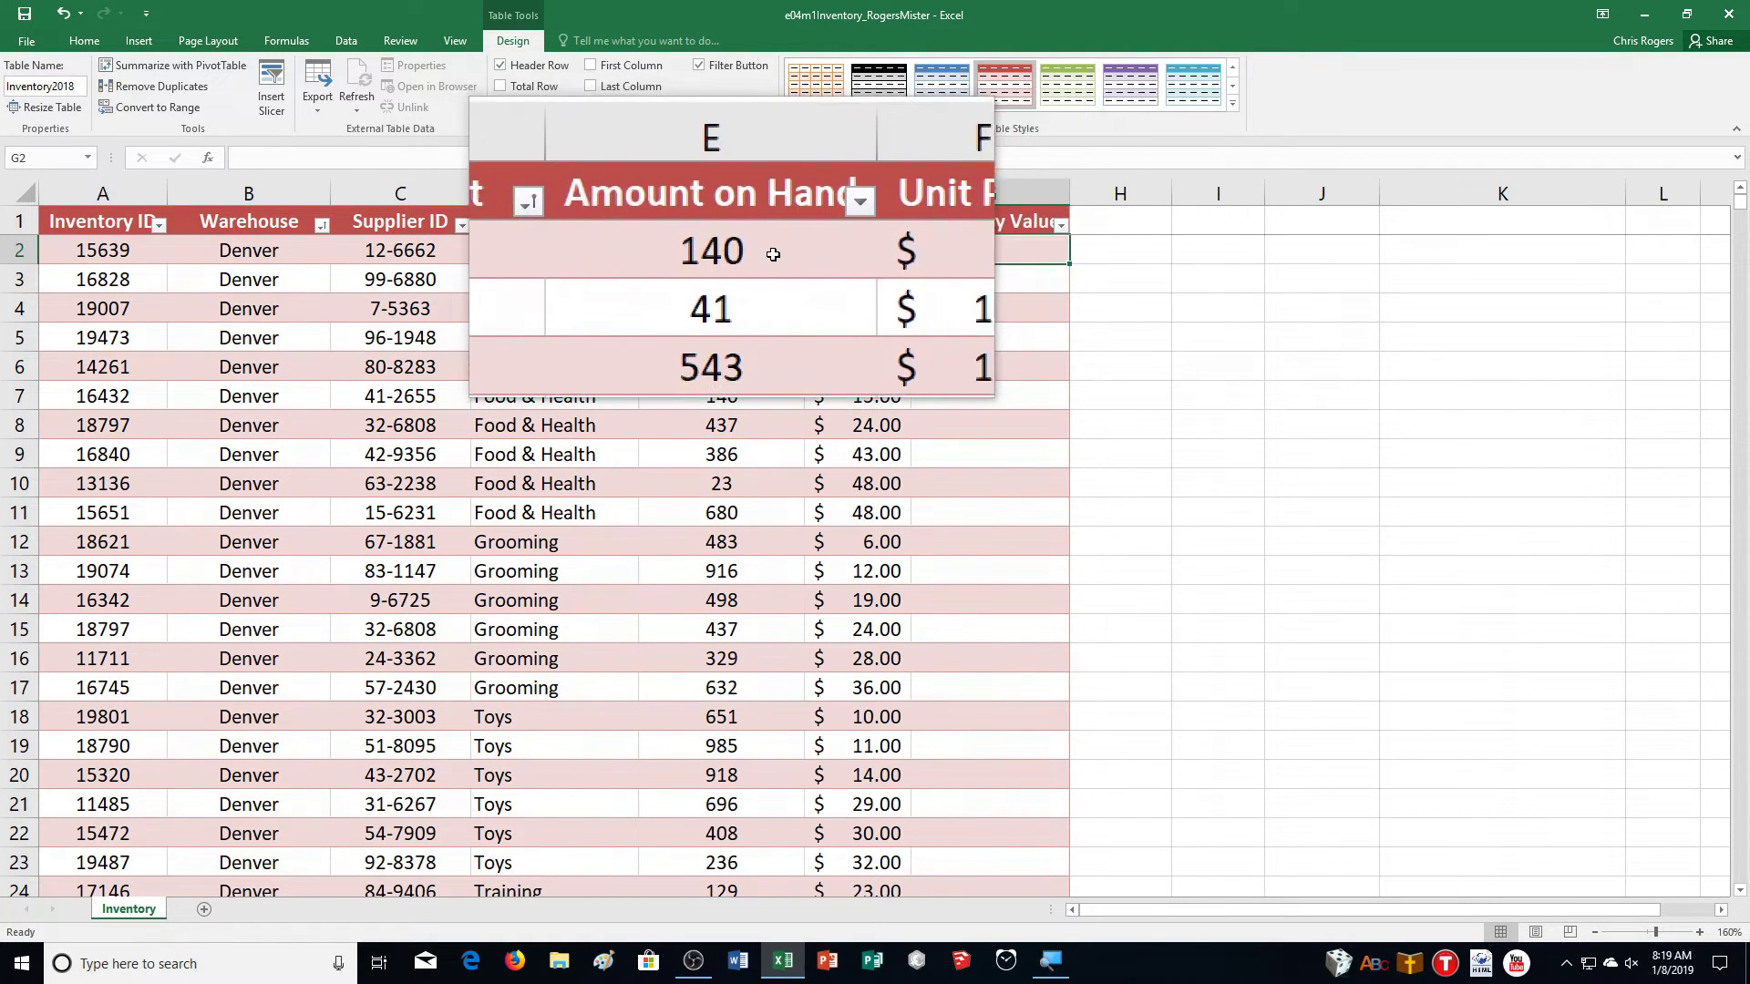
type("=")
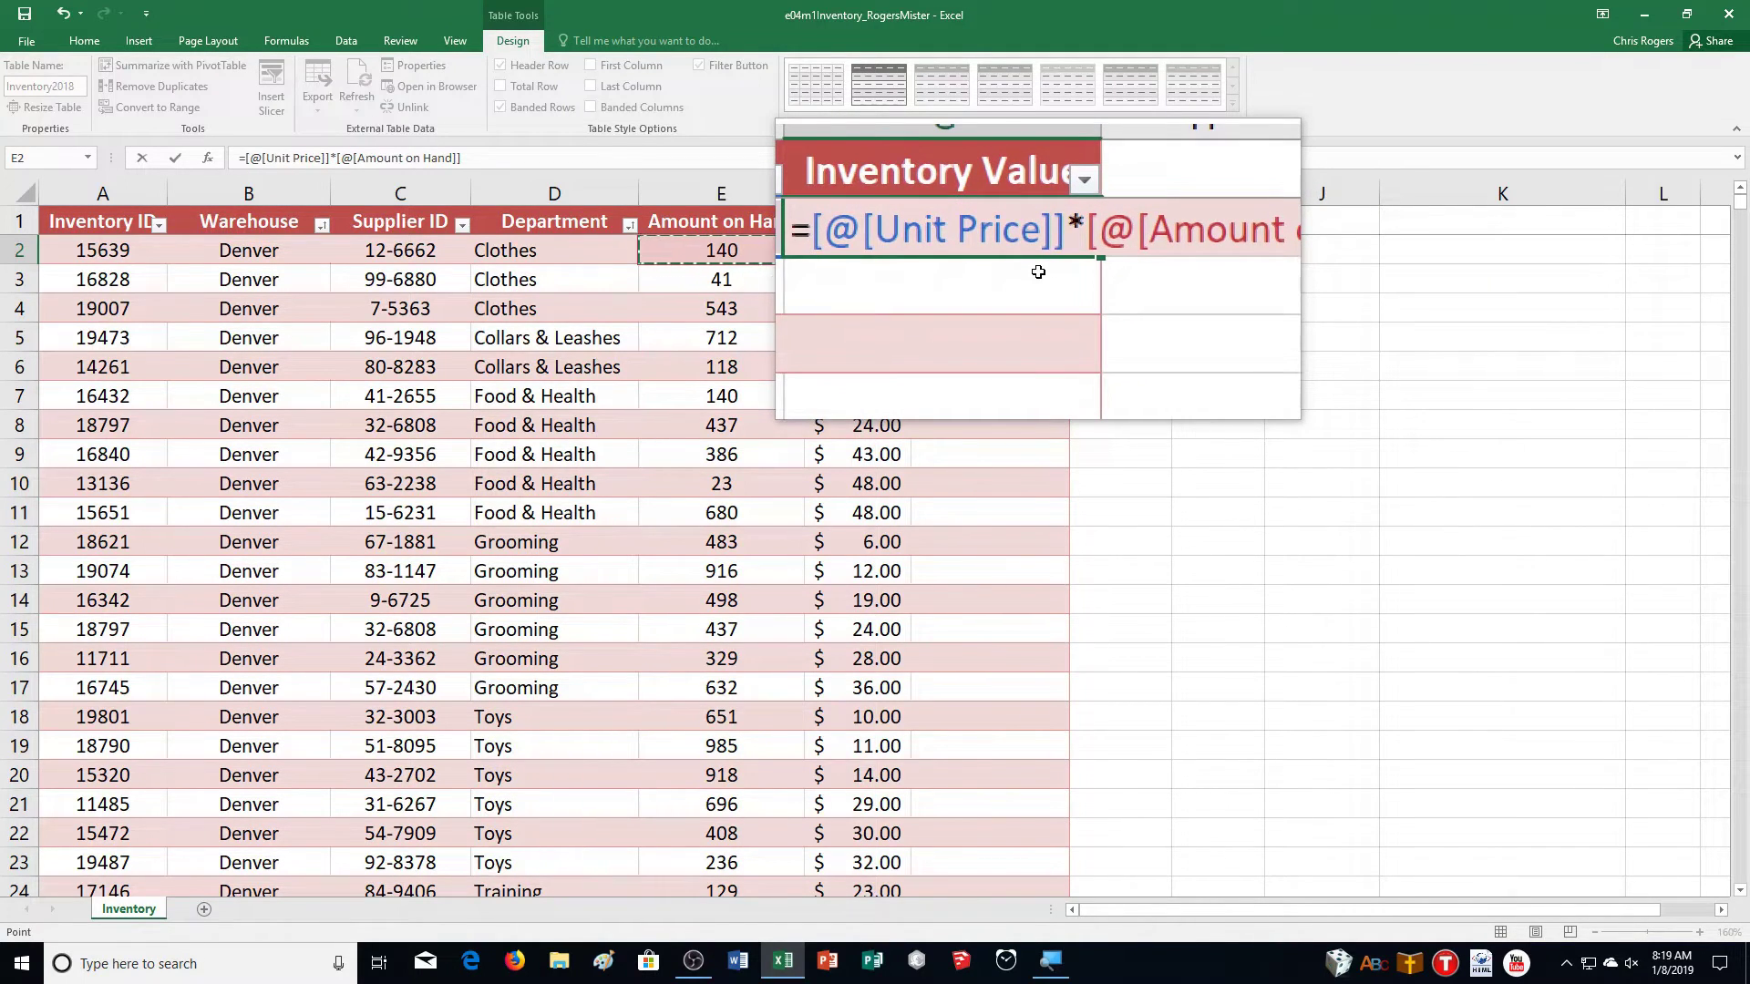
key("Return")
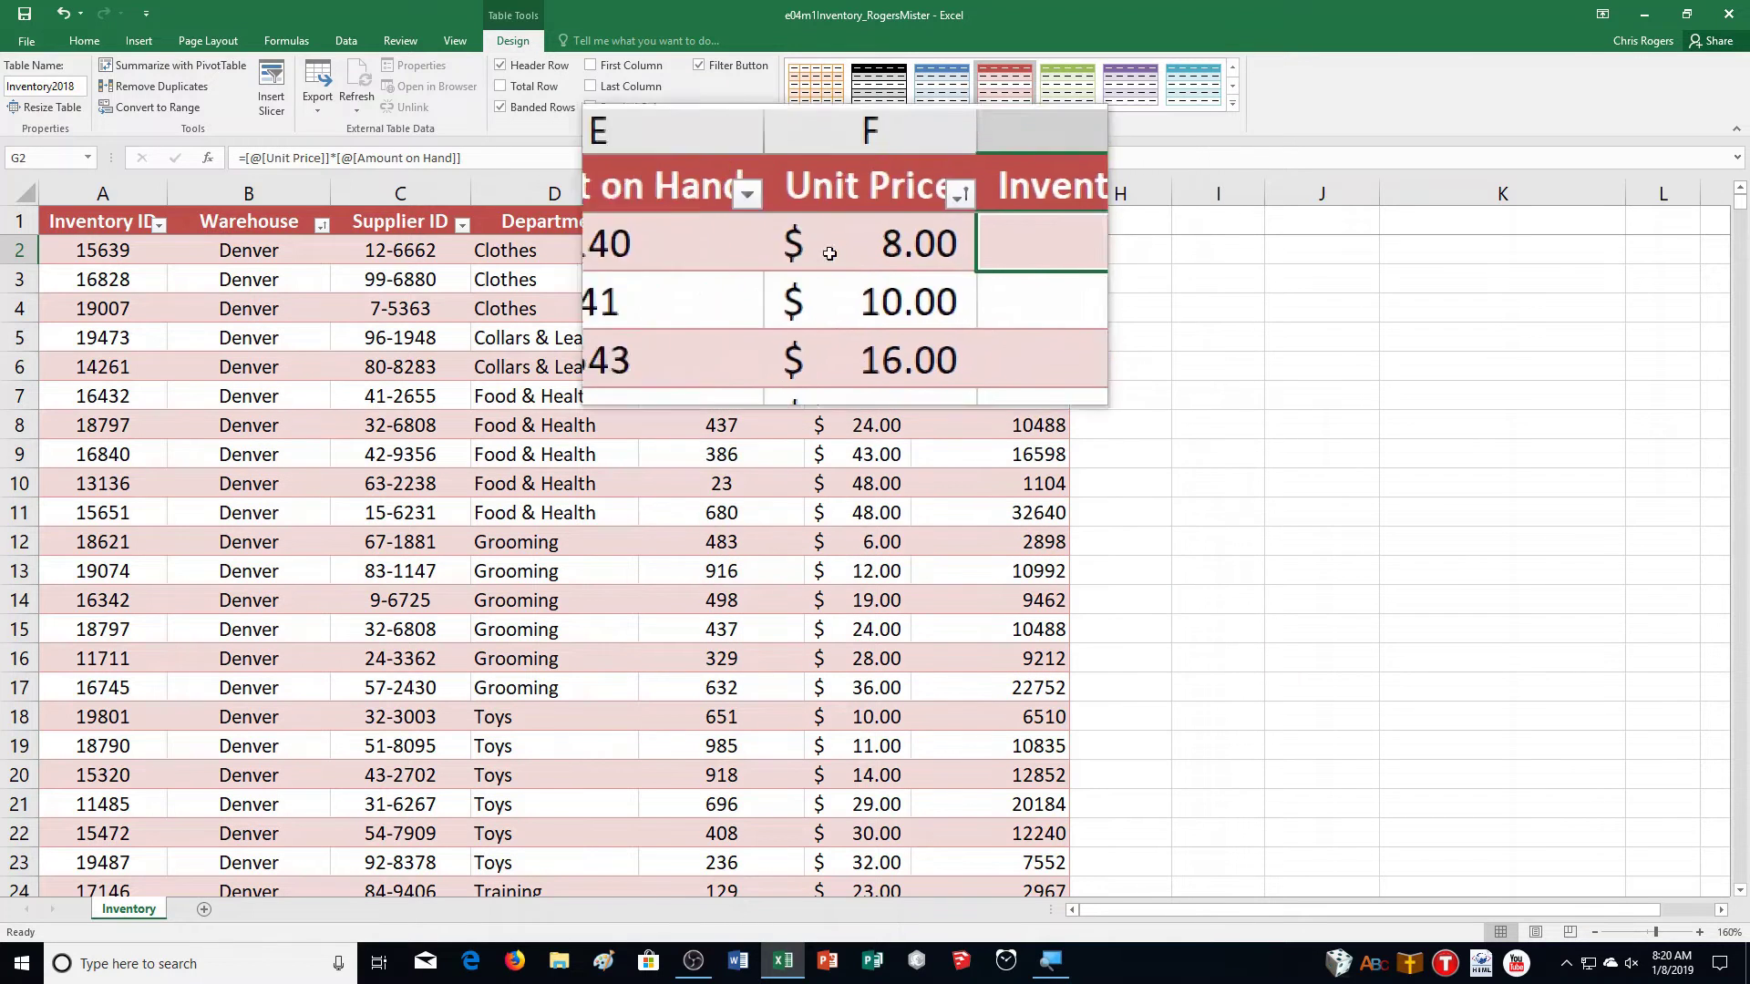
Step: Apply Accounting format to the Inventory Value cells from G3 down, e.g. $ 1,120.00
left_click(84, 41)
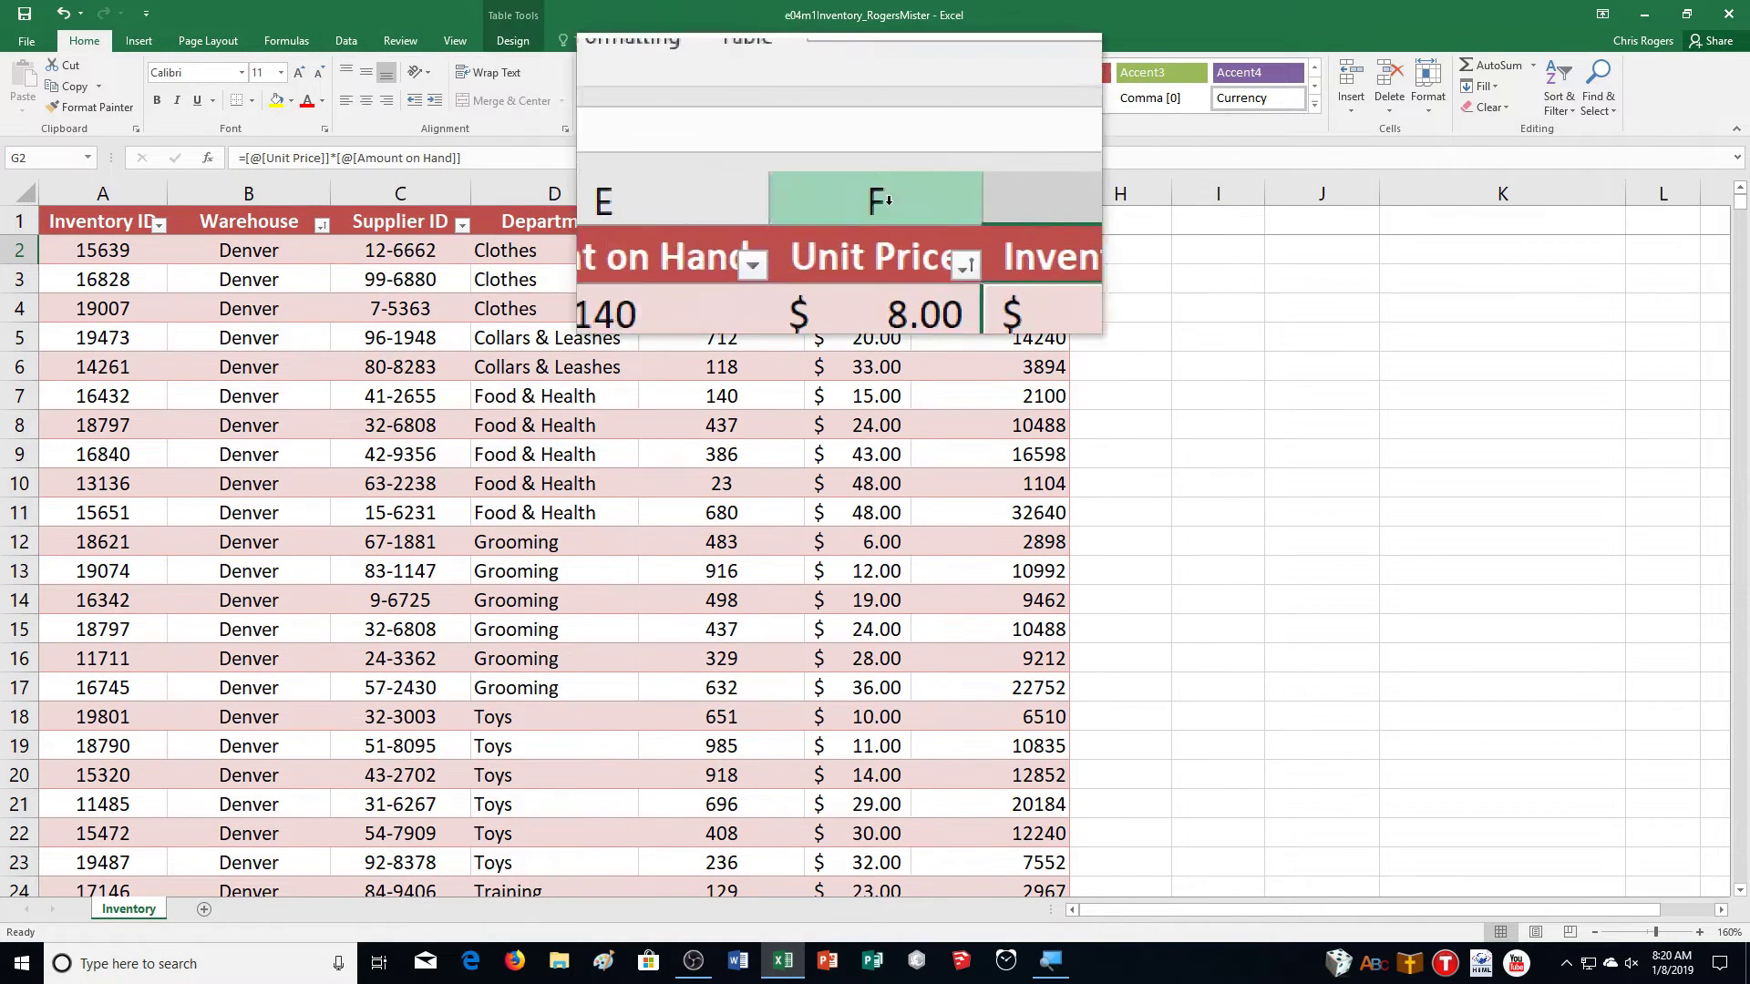
left_click(1015, 279)
left_click_drag(1015, 280, 1011, 571)
scroll(1247, 643, "up", 5)
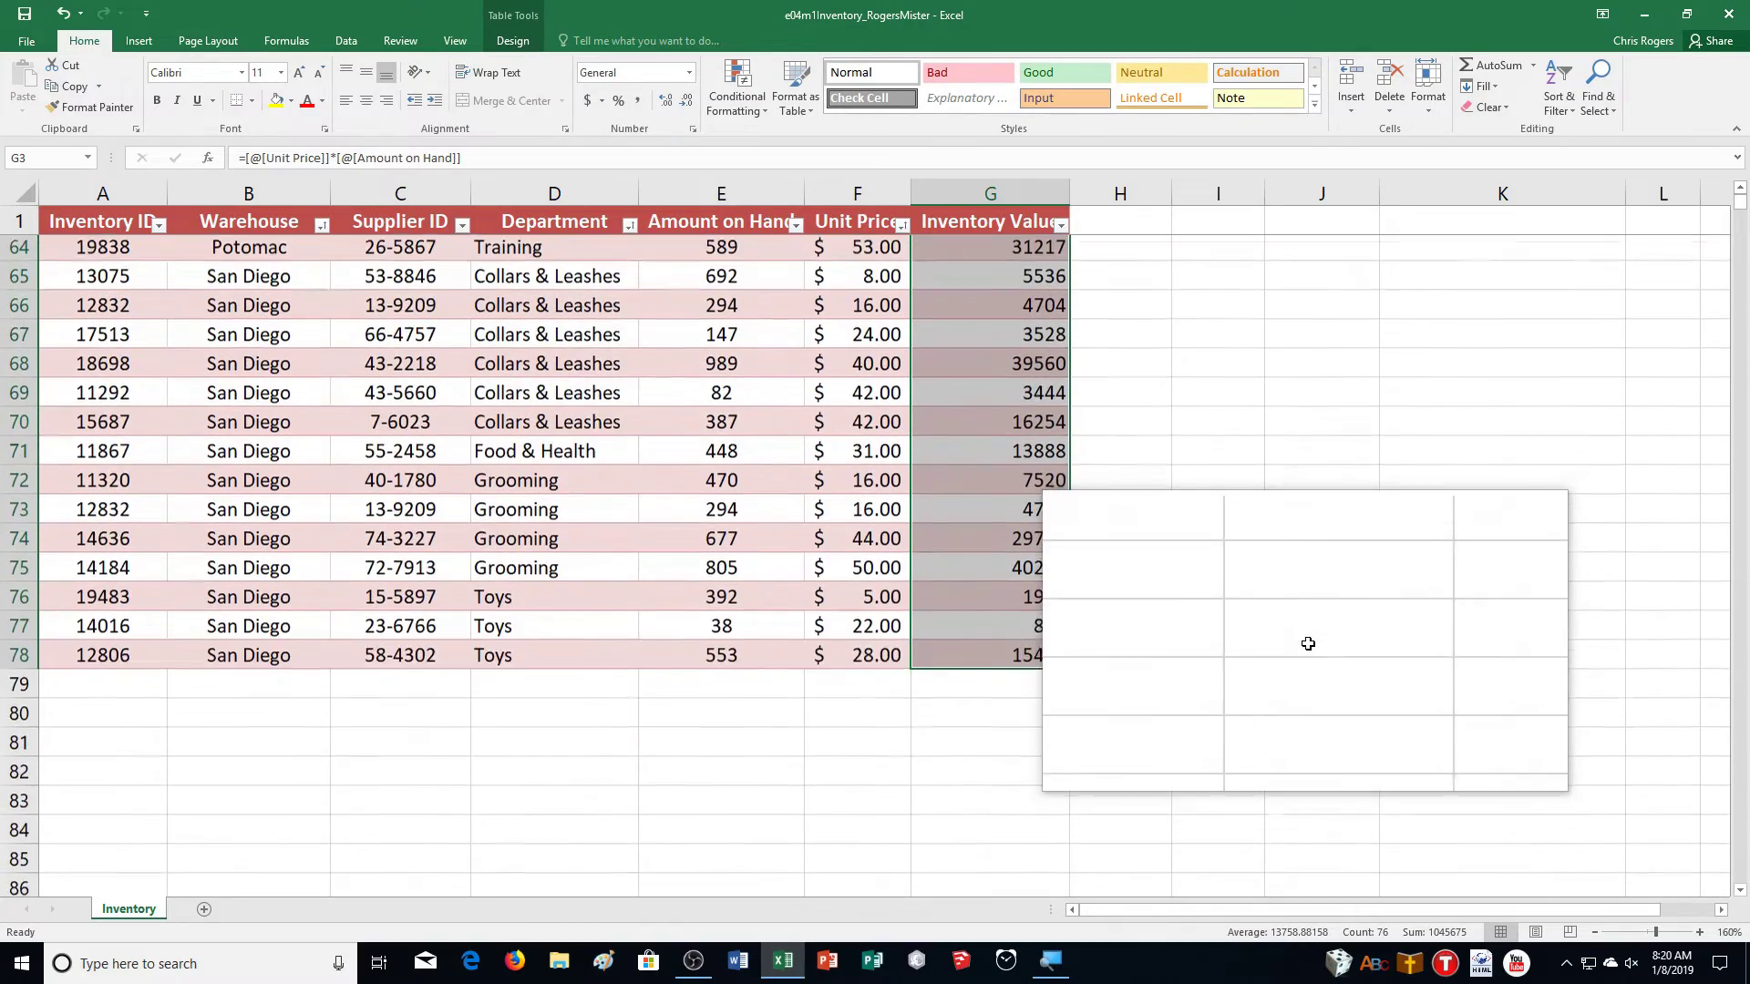
scroll(1309, 643, "up", 7)
scroll(1304, 643, "up", 10)
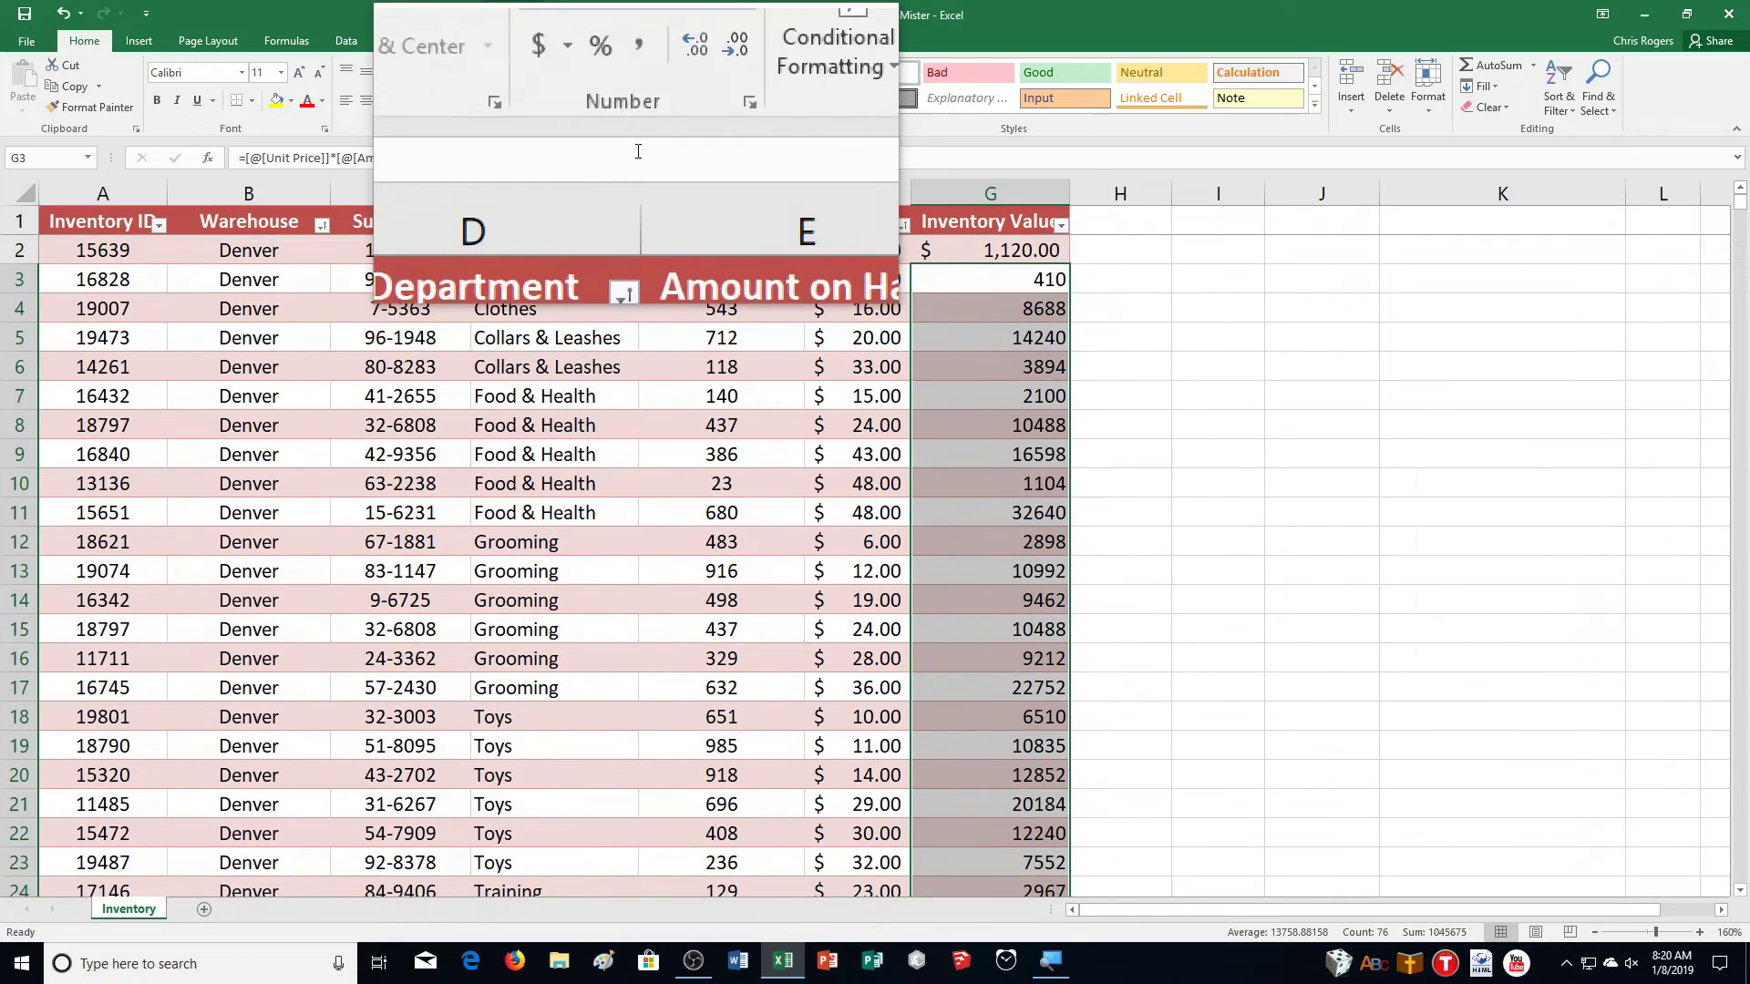
left_click(588, 105)
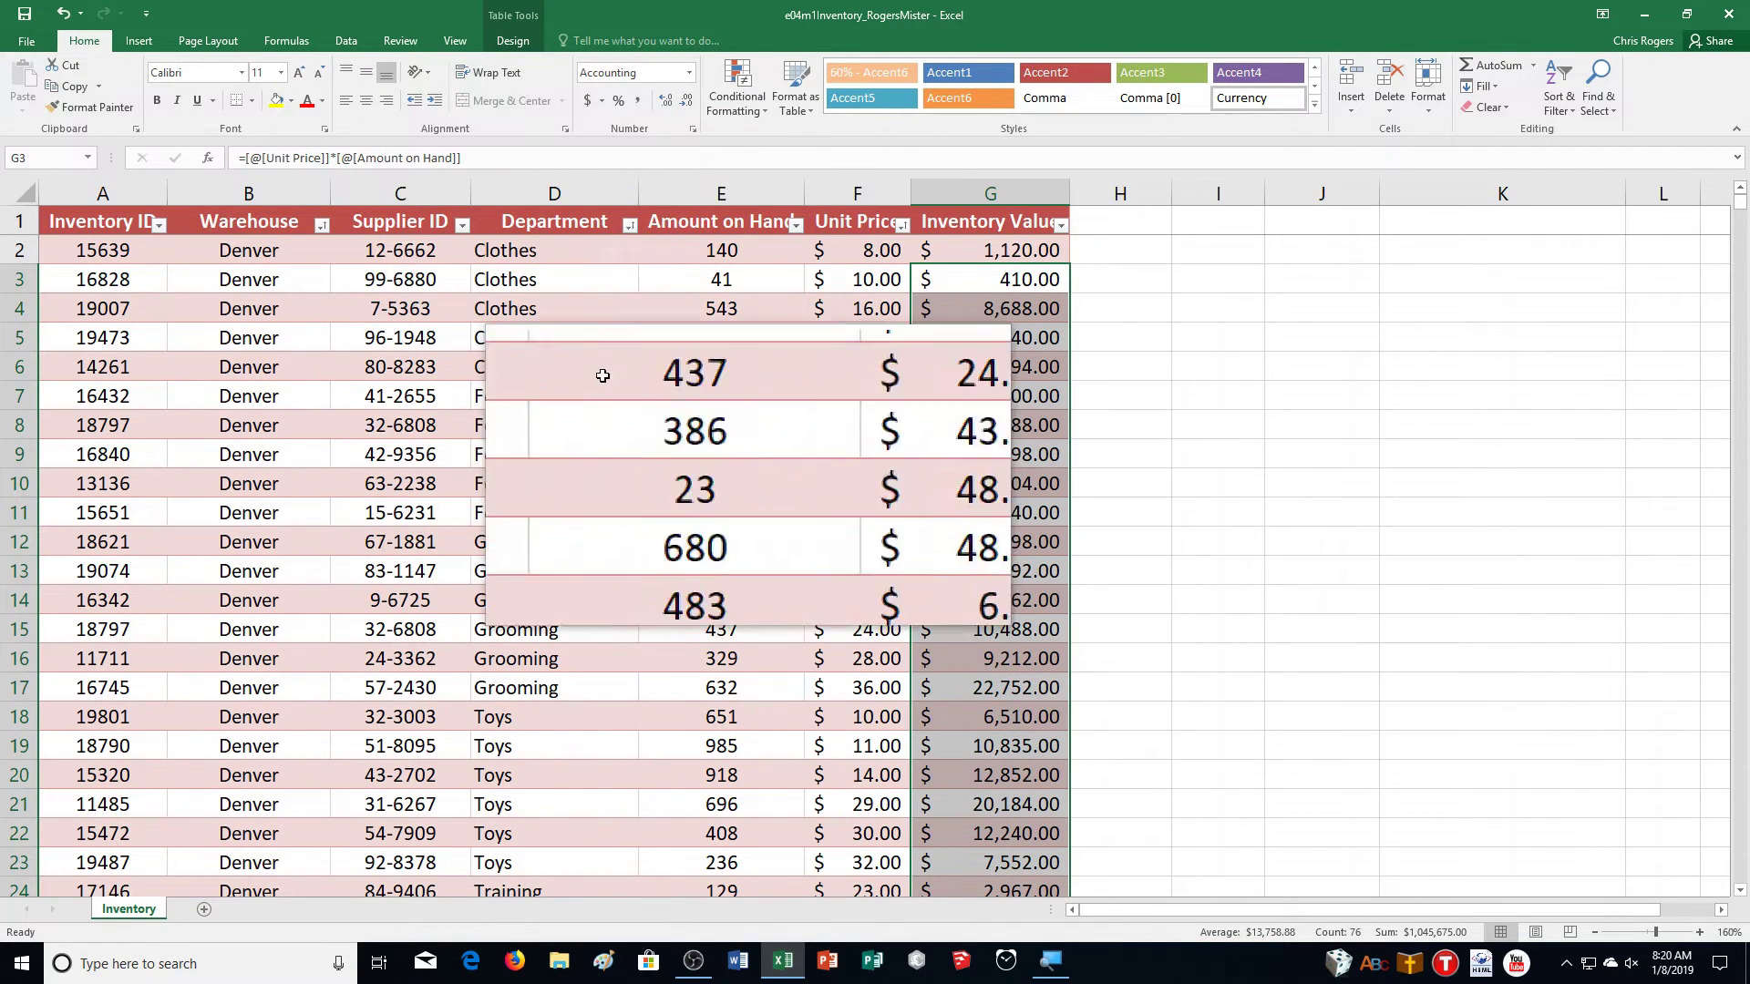
Step: Turn on the table's Total Row and select the Inventory Value total in G79, $ 1,046,795.00
left_click(524, 42)
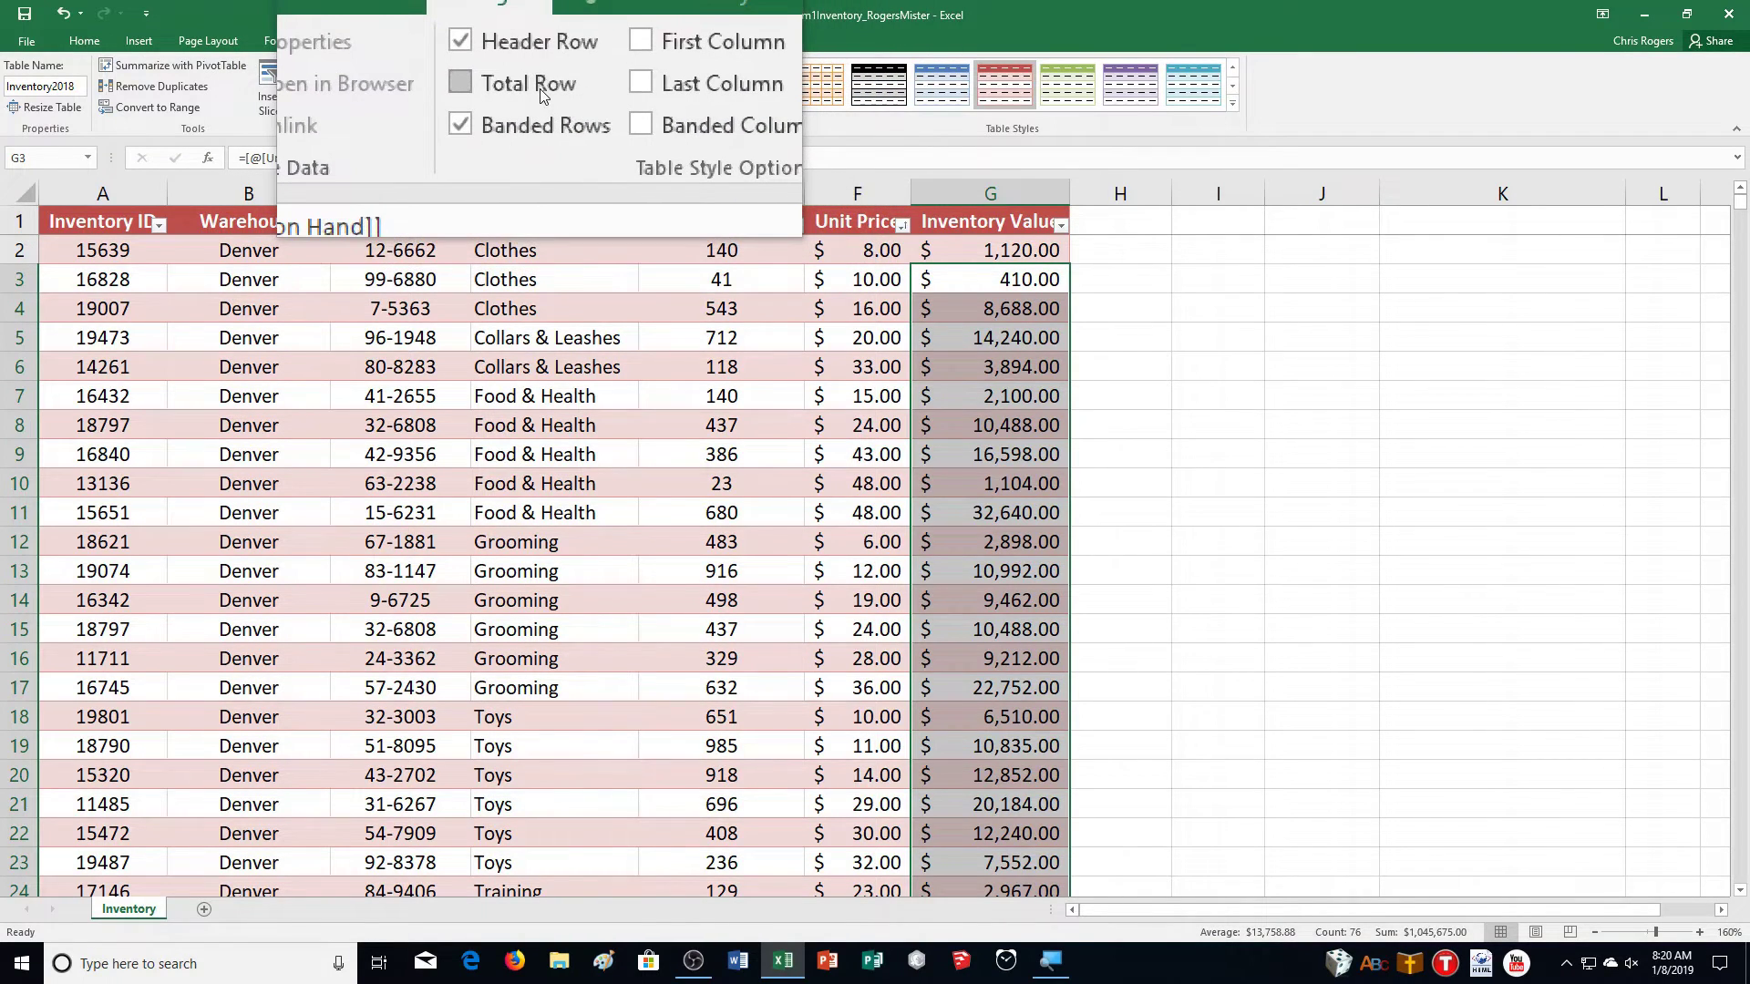
left_click(539, 87)
scroll(1447, 487, "down", 12)
scroll(1423, 492, "down", 10)
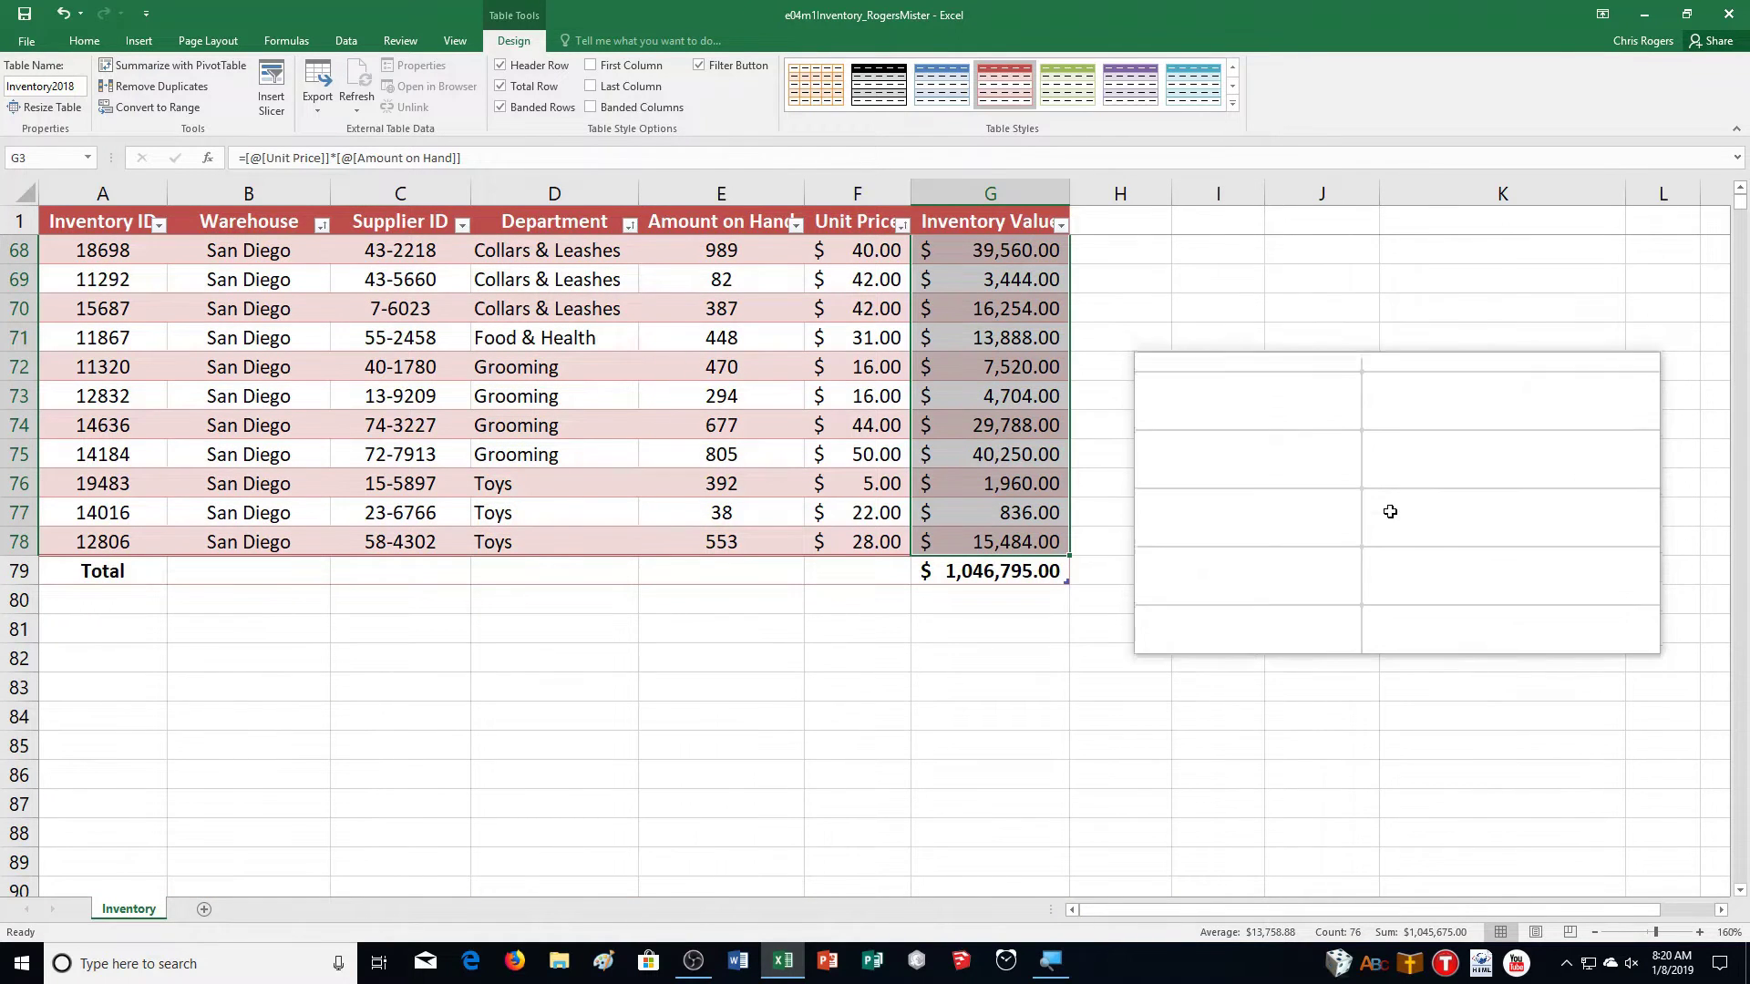
left_click(1007, 574)
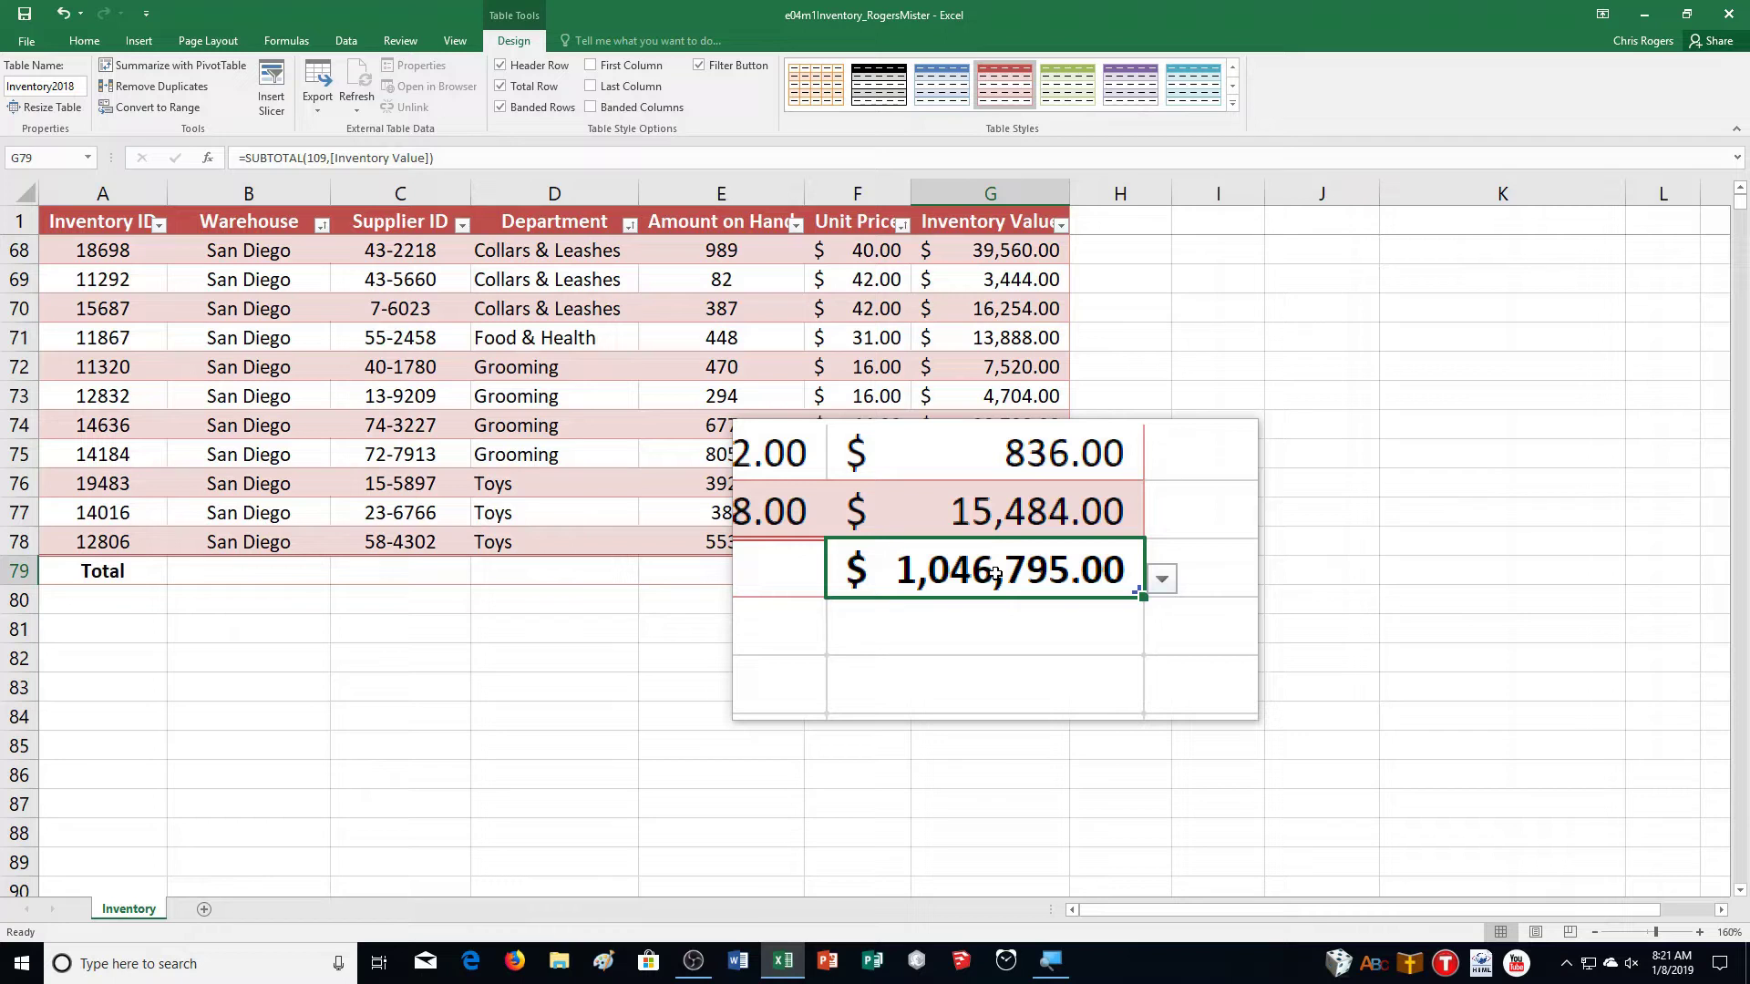
Step: Set the Amount on Hand total in E79 to Average, showing 514.17
left_click(766, 573)
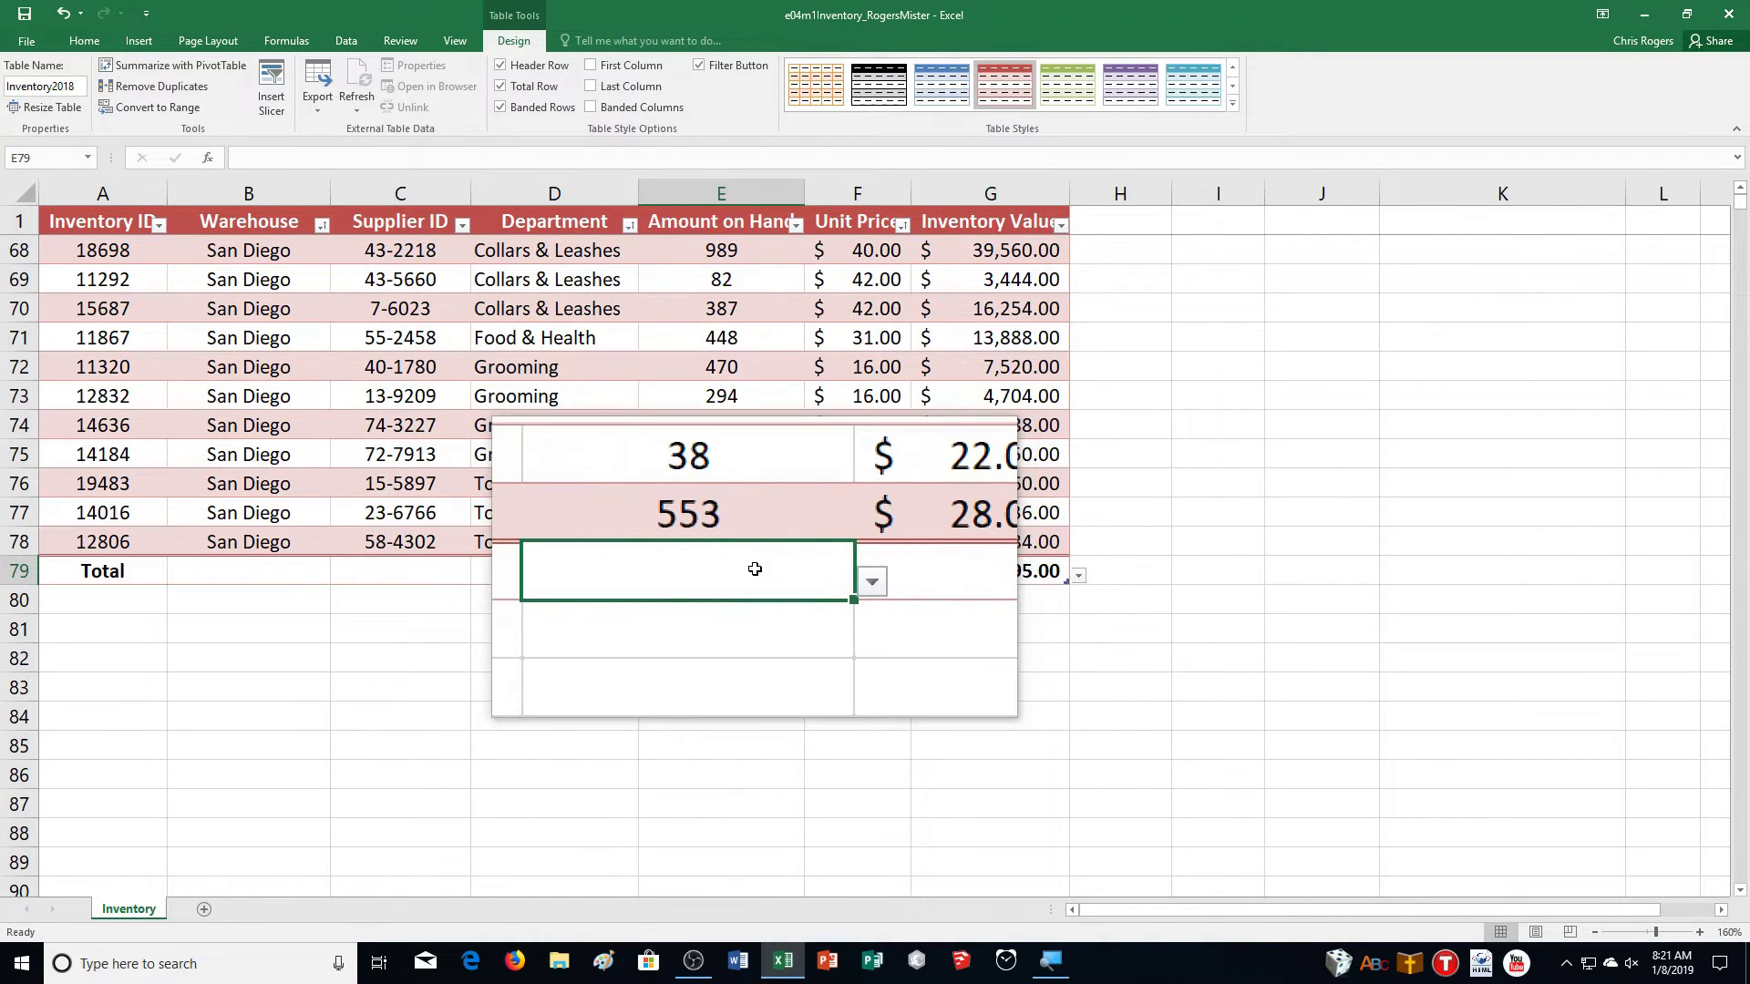
left_click(811, 576)
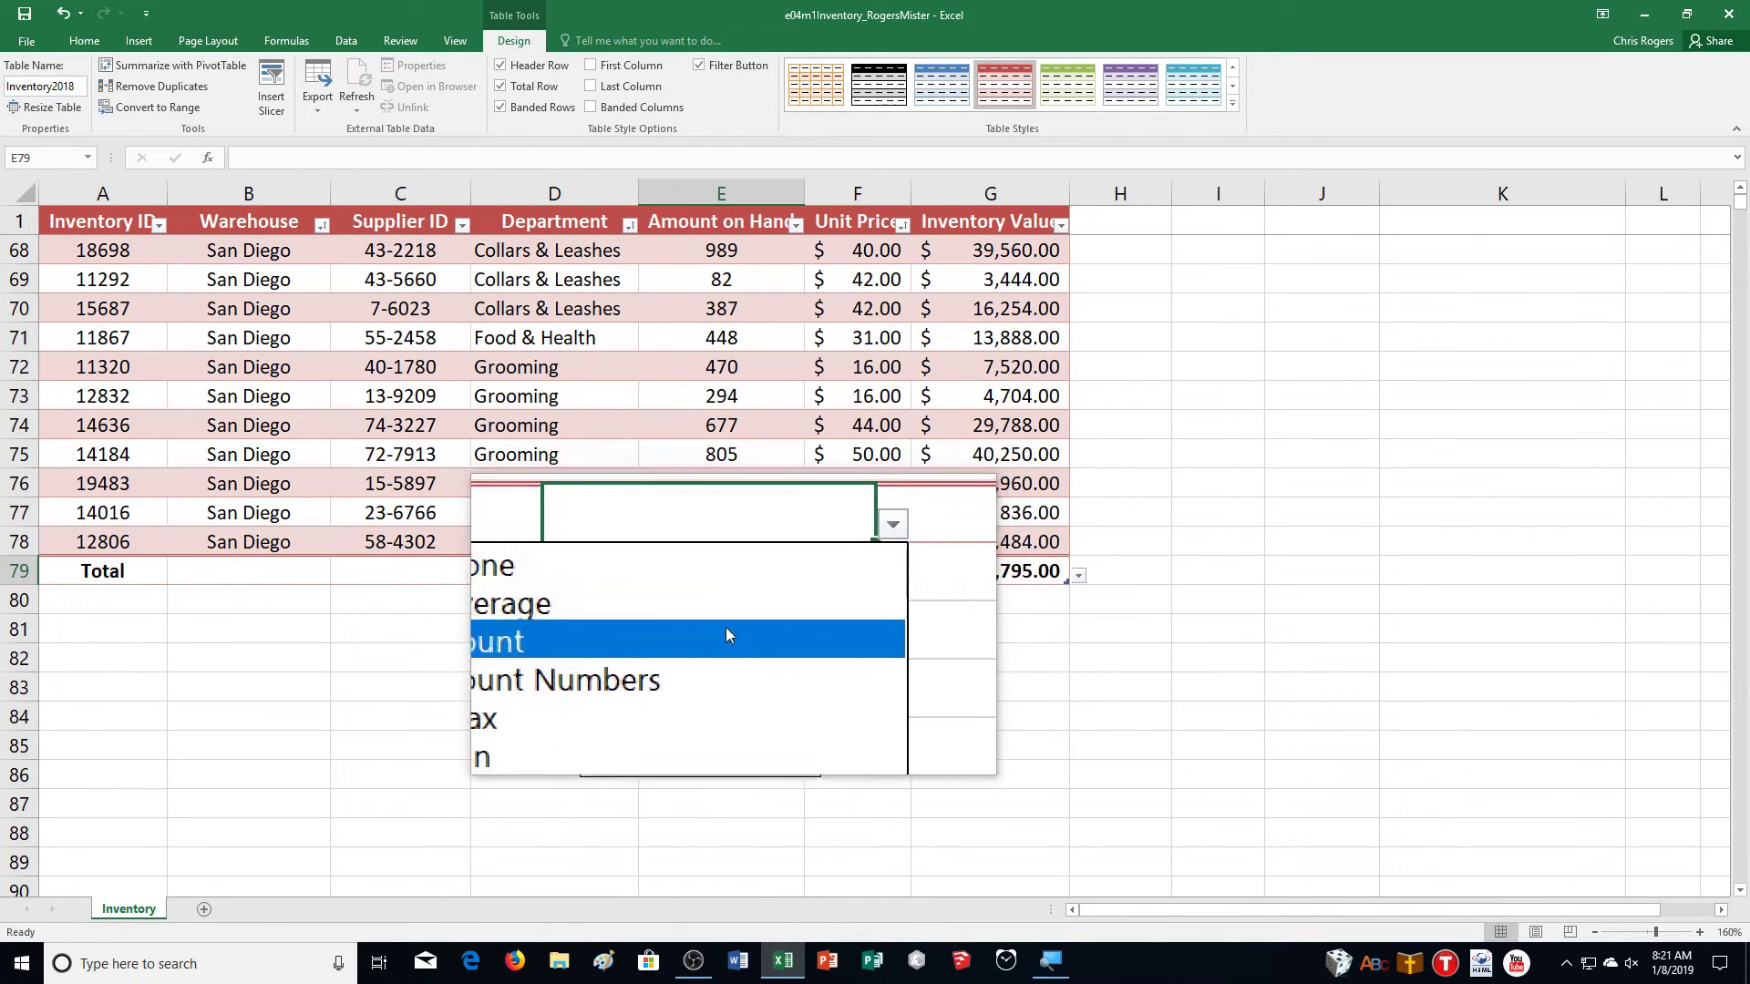
left_click(714, 615)
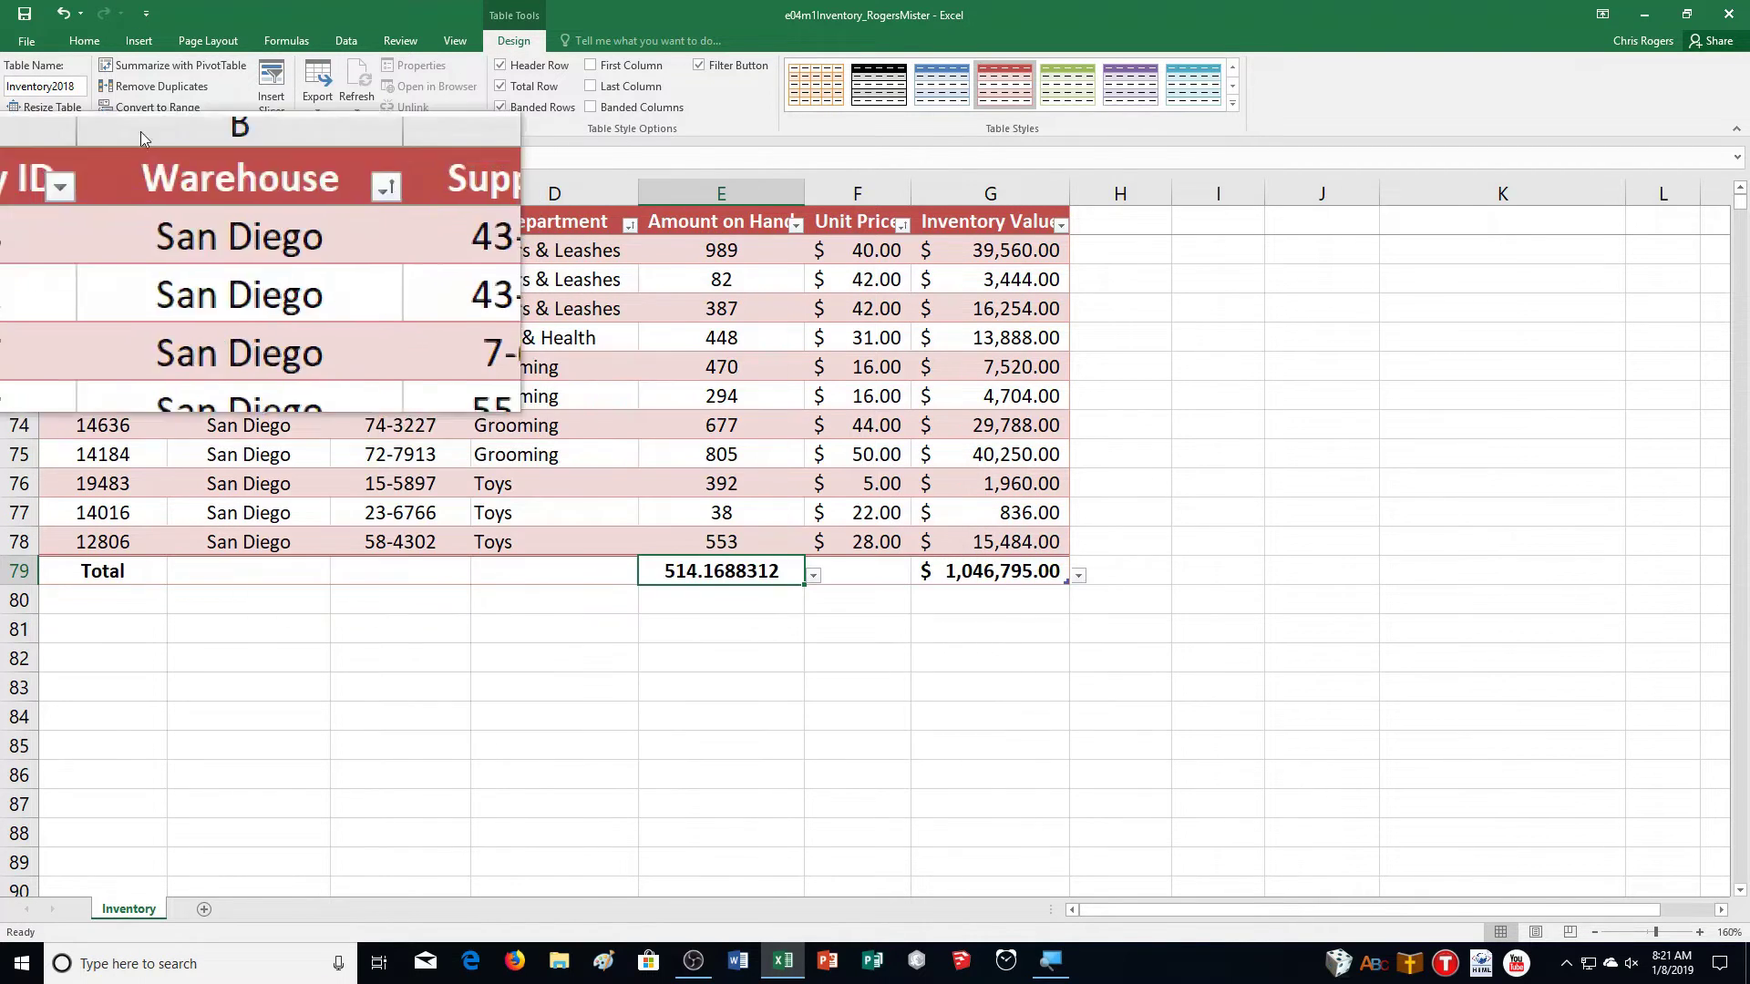
left_click(82, 38)
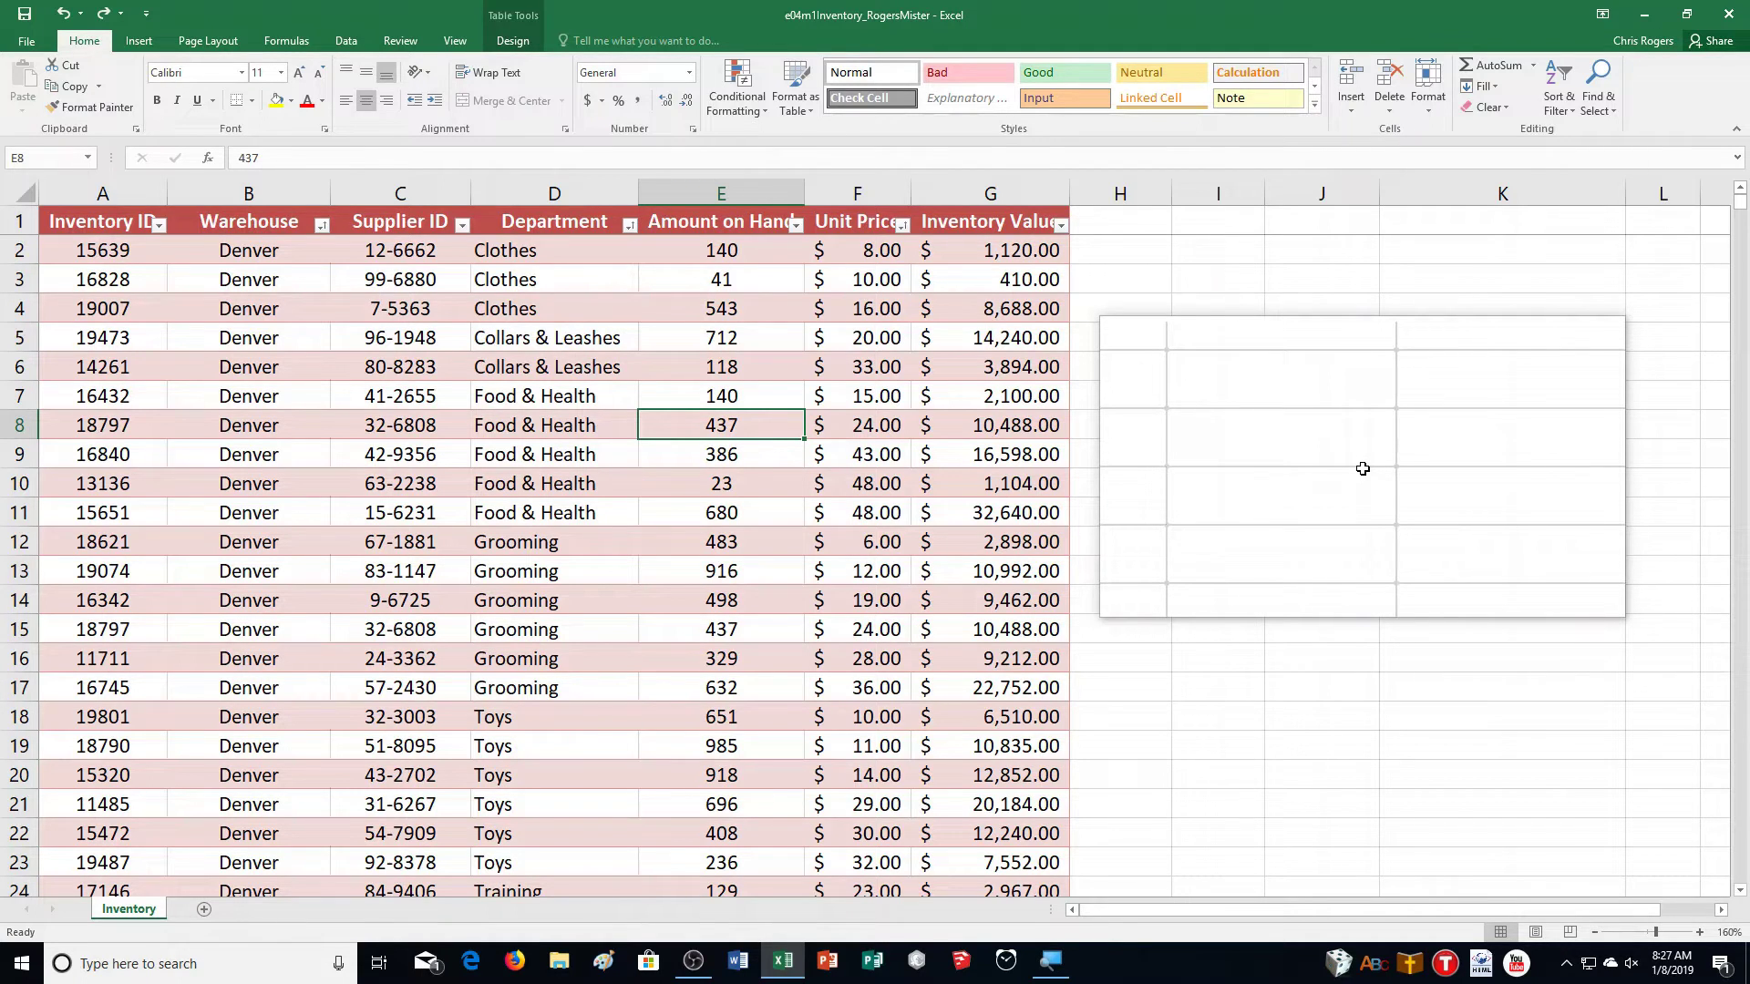
Step: Select the Food & Health Inventory Value cells G7:G11 plus the Potomac Food & Health values further down
left_click_drag(1362, 469, 1071, 461)
left_click(1021, 395)
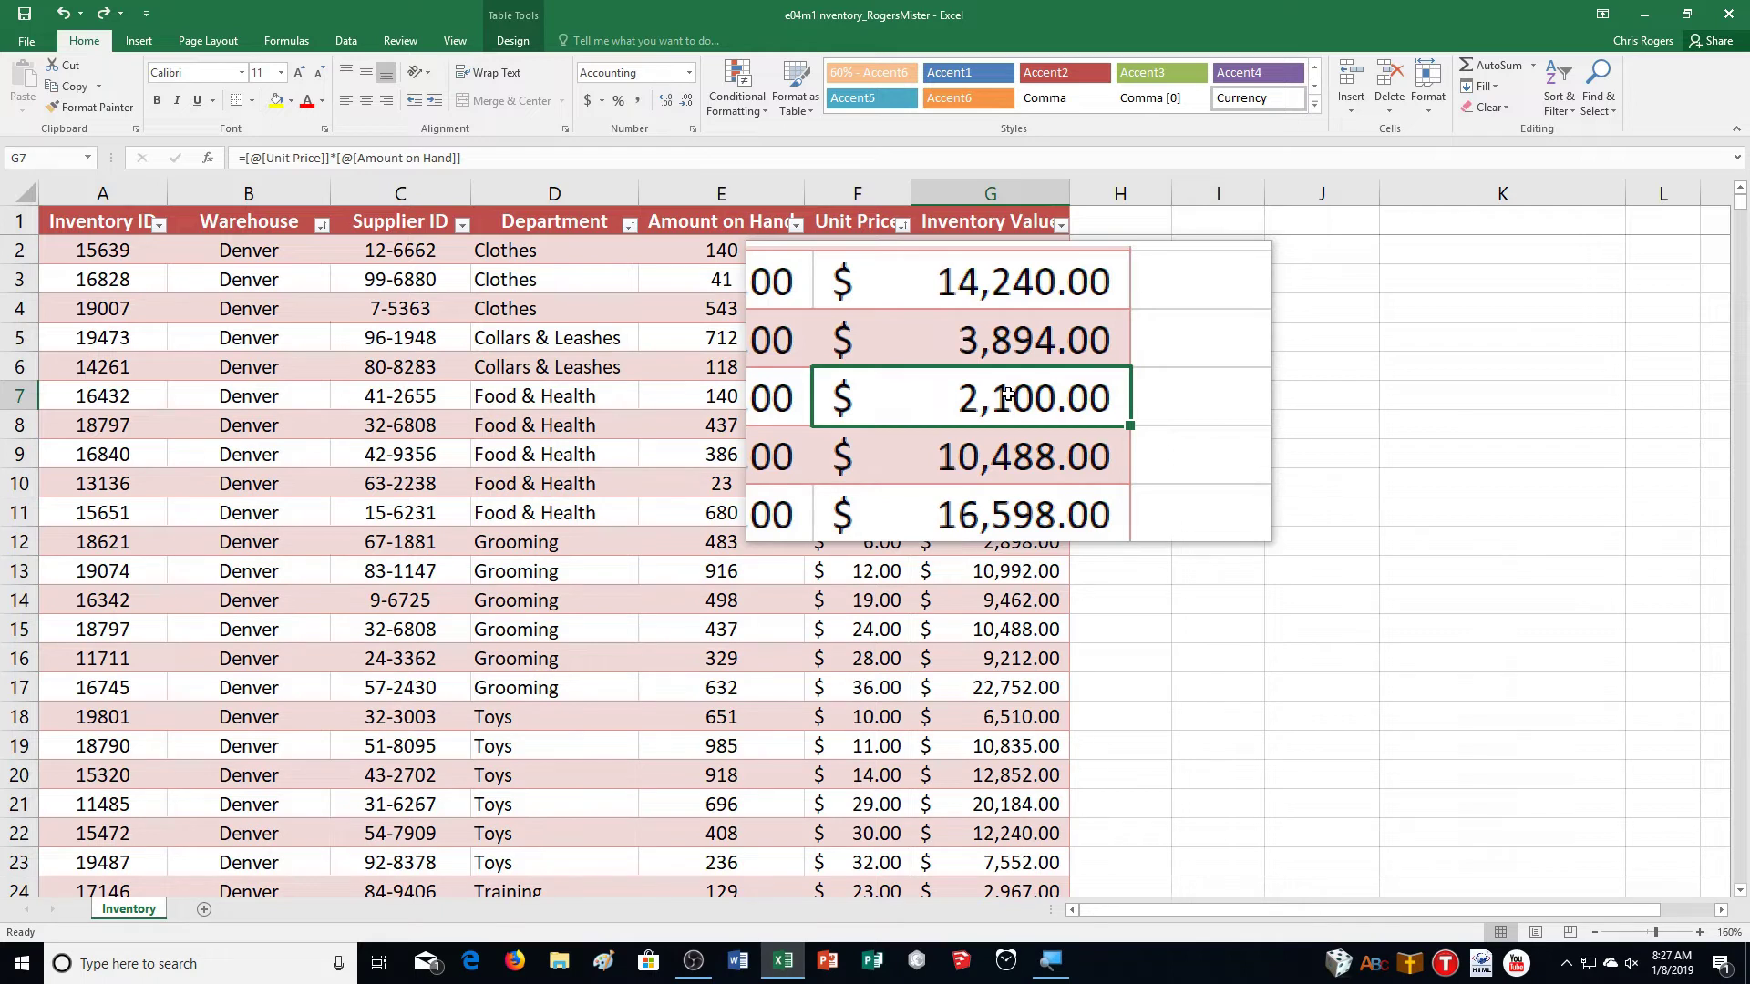
left_click_drag(1007, 393, 996, 506)
scroll(1258, 620, "down", 4)
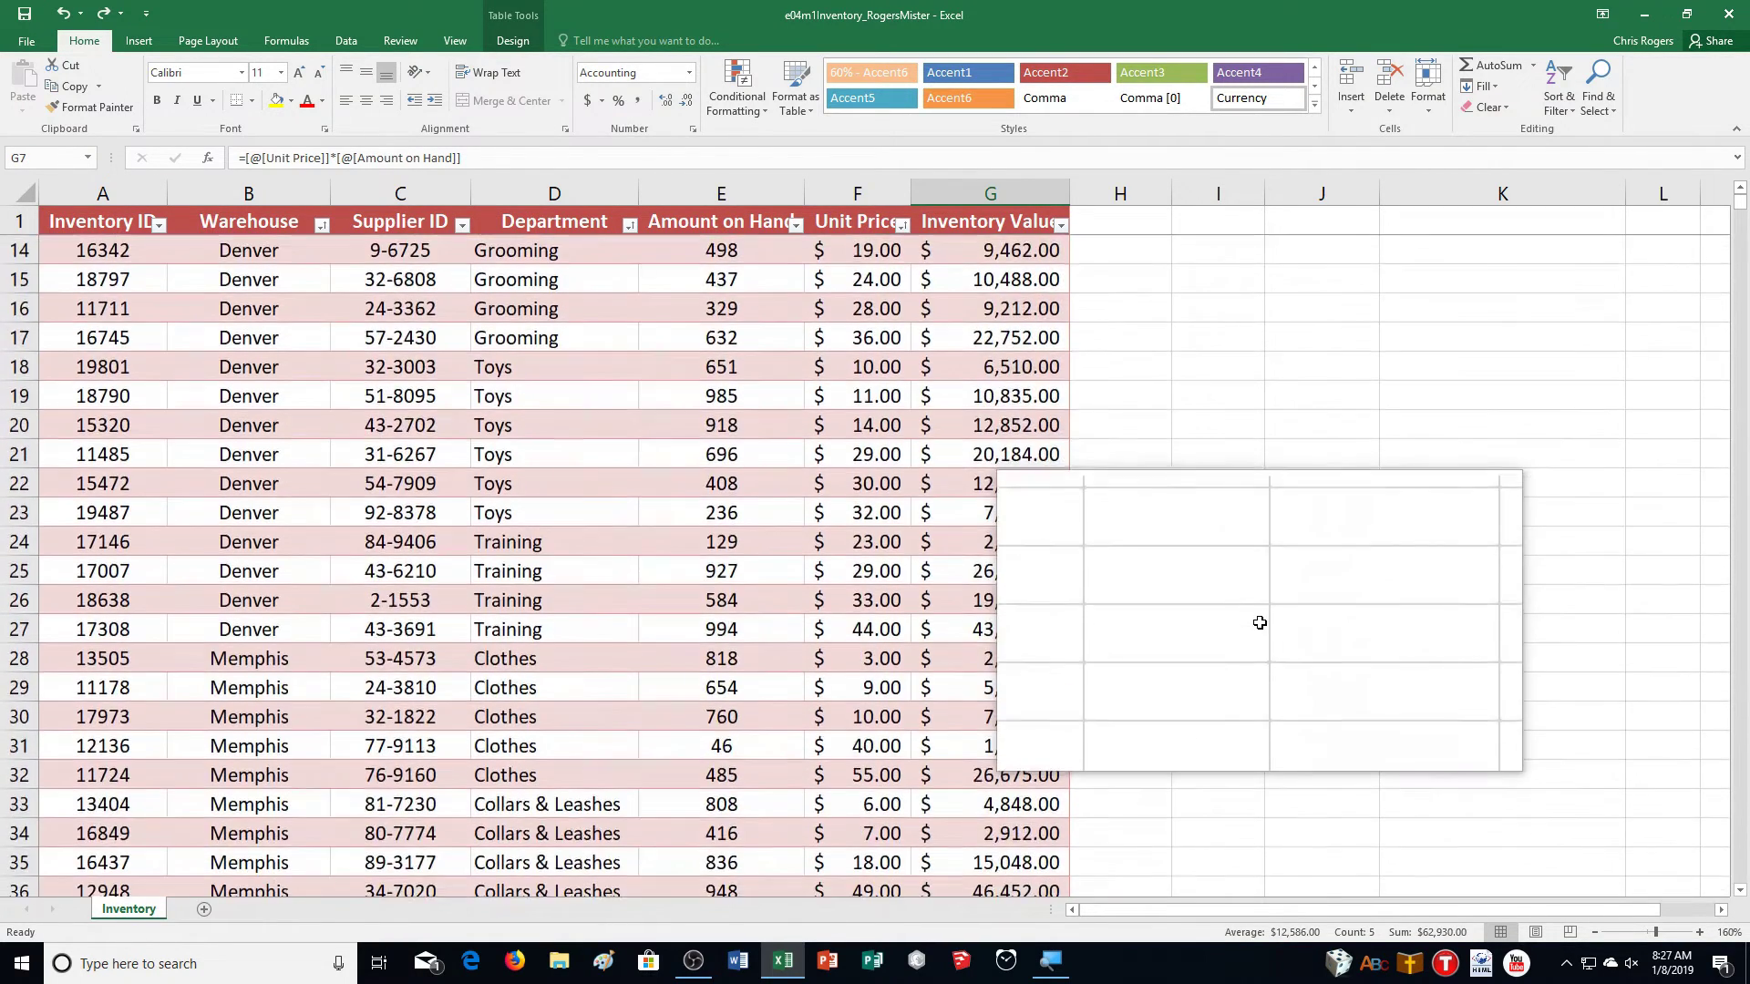
scroll(1258, 619, "down", 4)
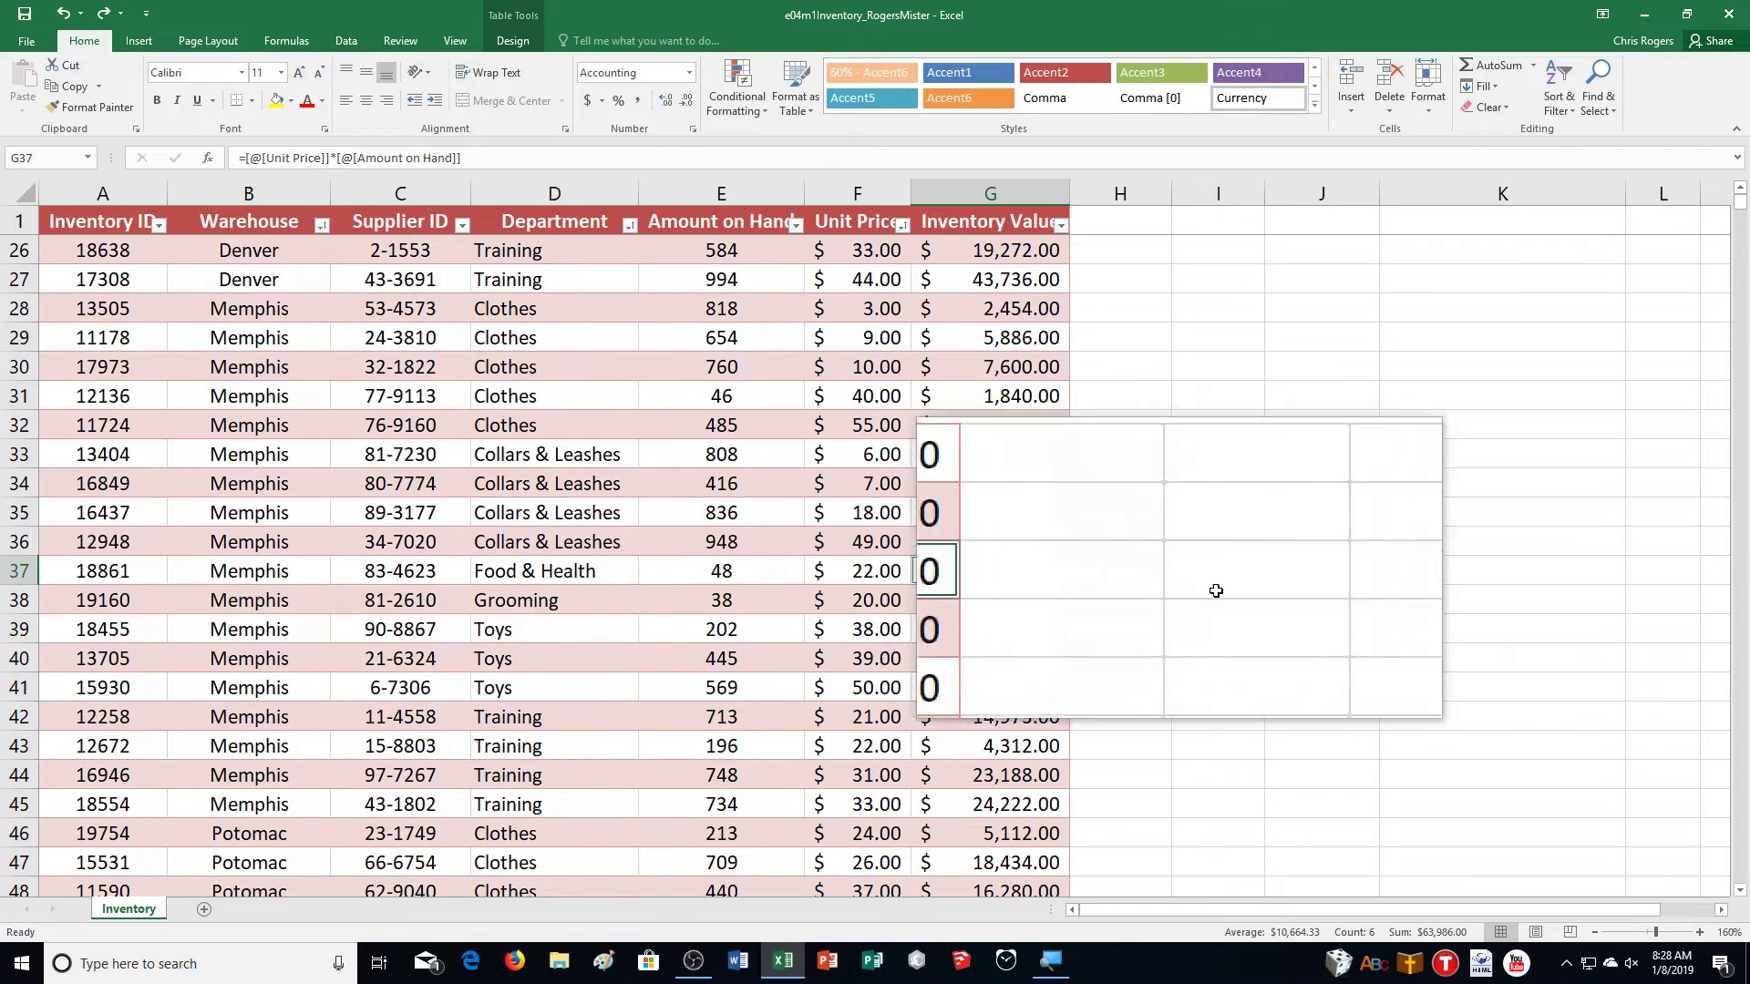
scroll(1232, 601, "down", 1)
scroll(1236, 605, "down", 3)
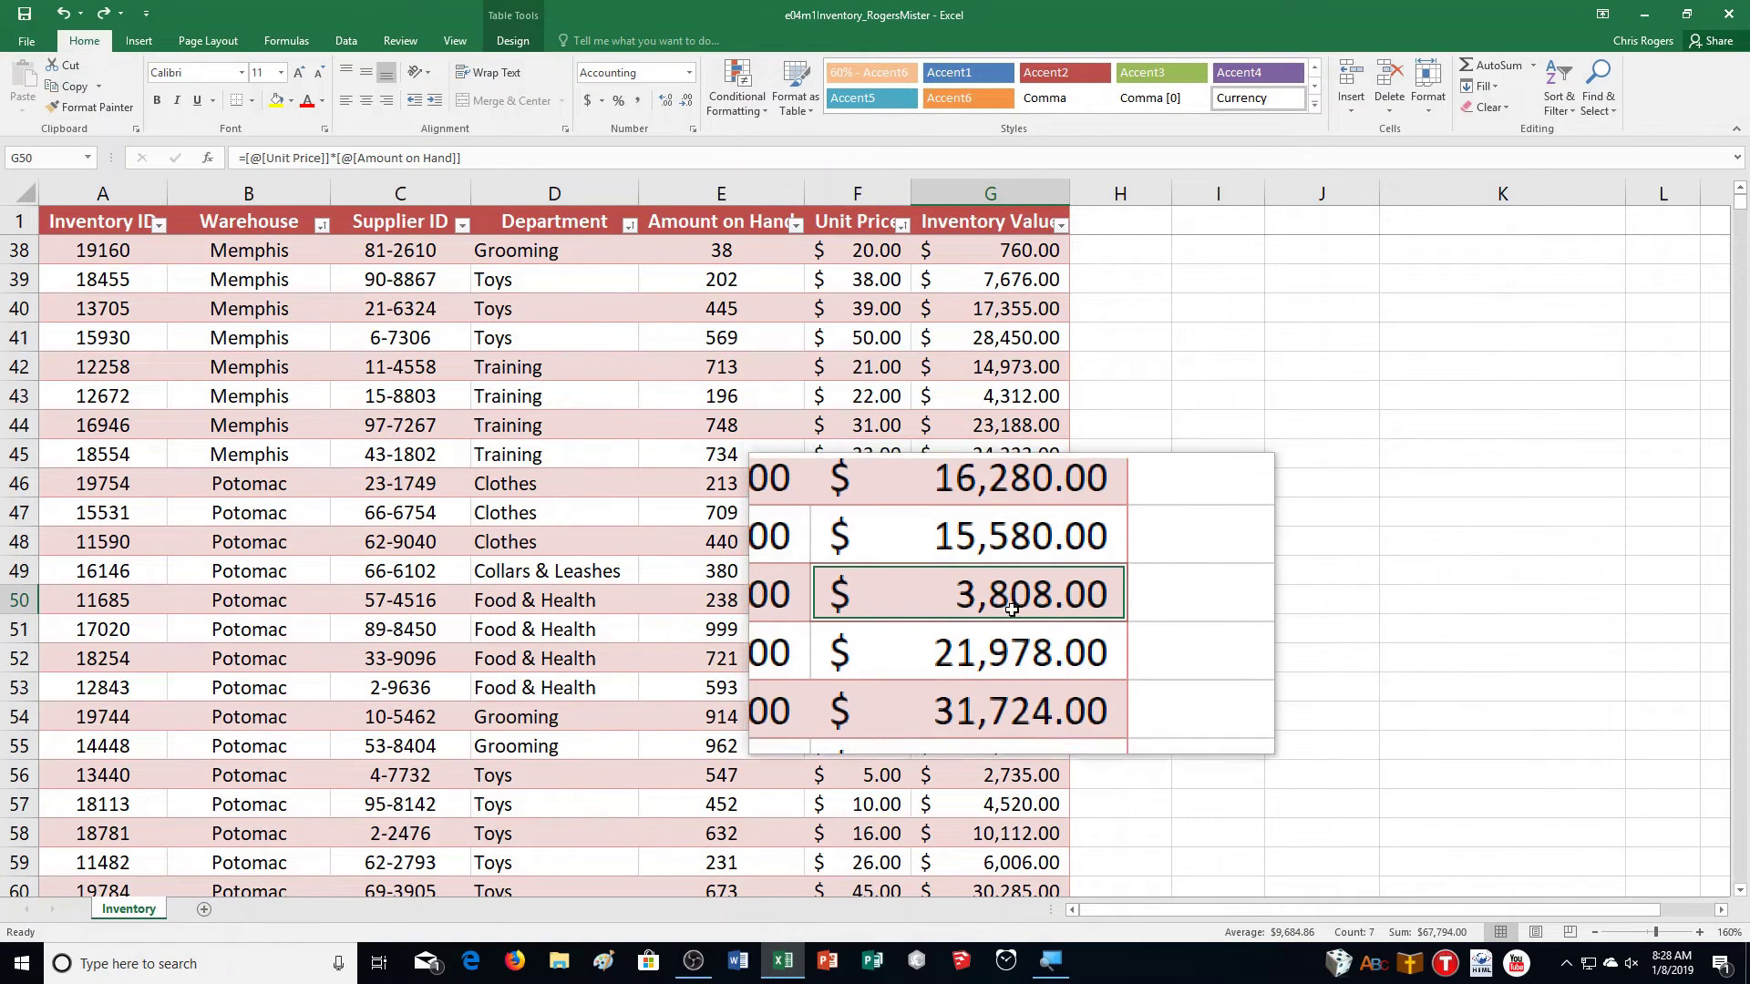
left_click_drag(1011, 611, 1007, 681)
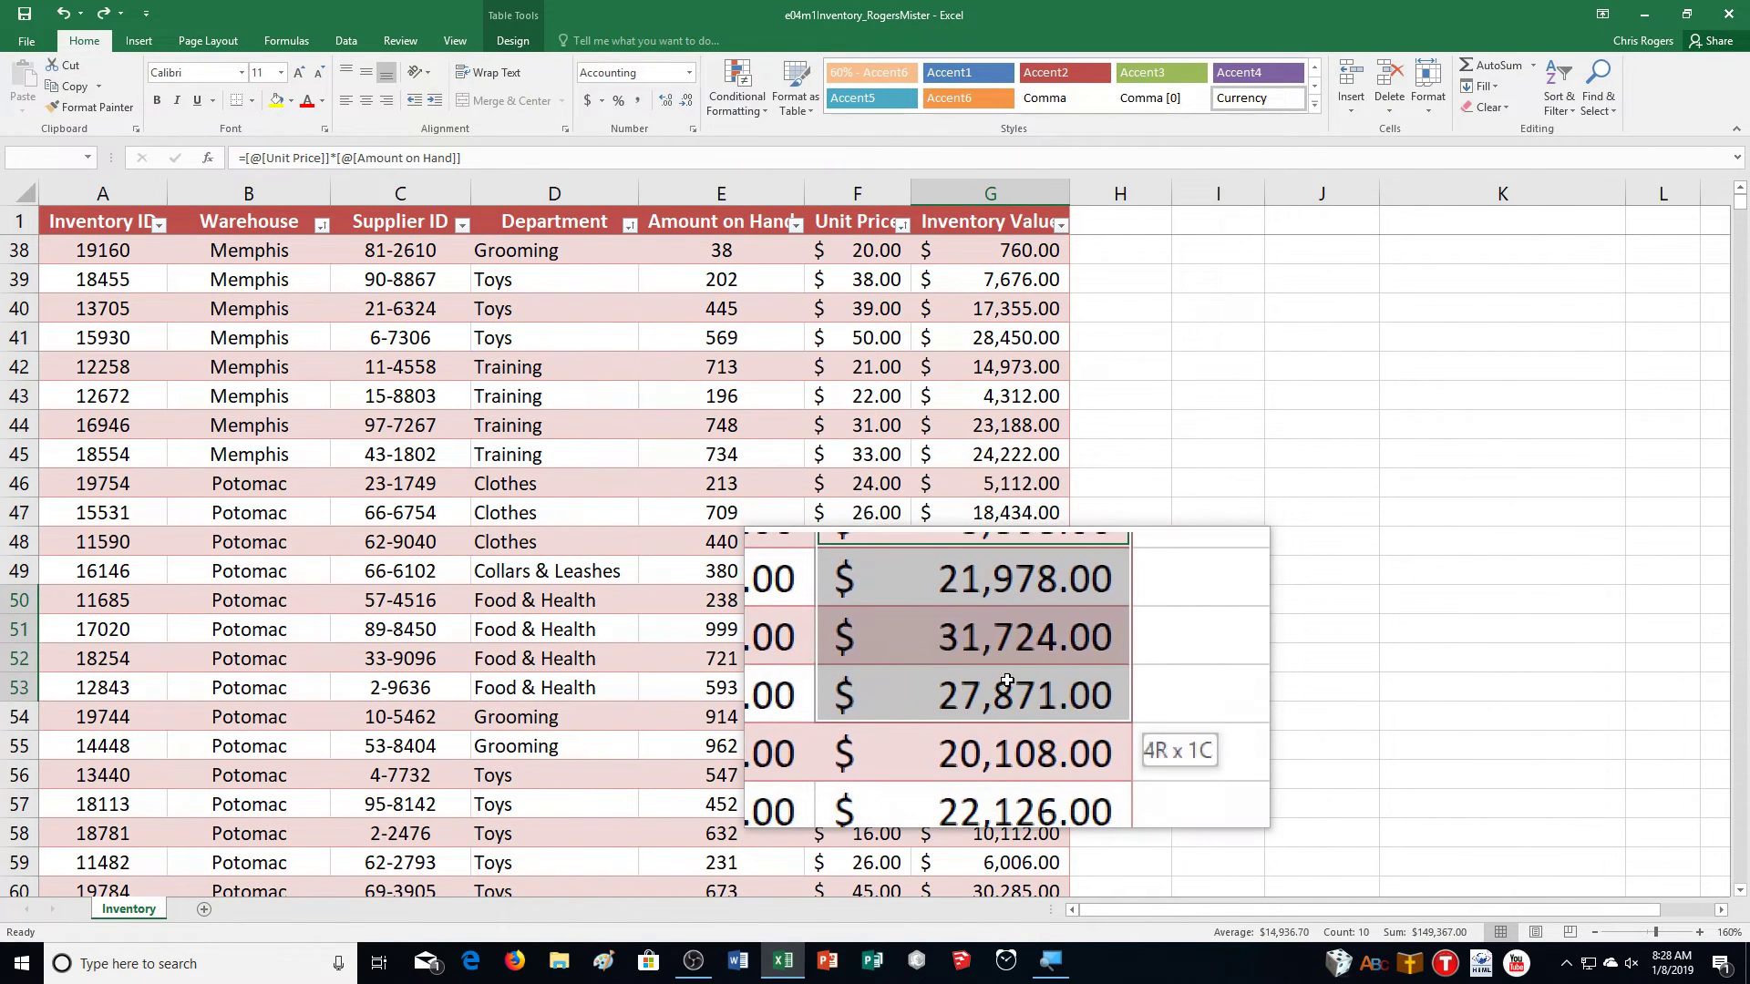
scroll(1277, 652, "down", 3)
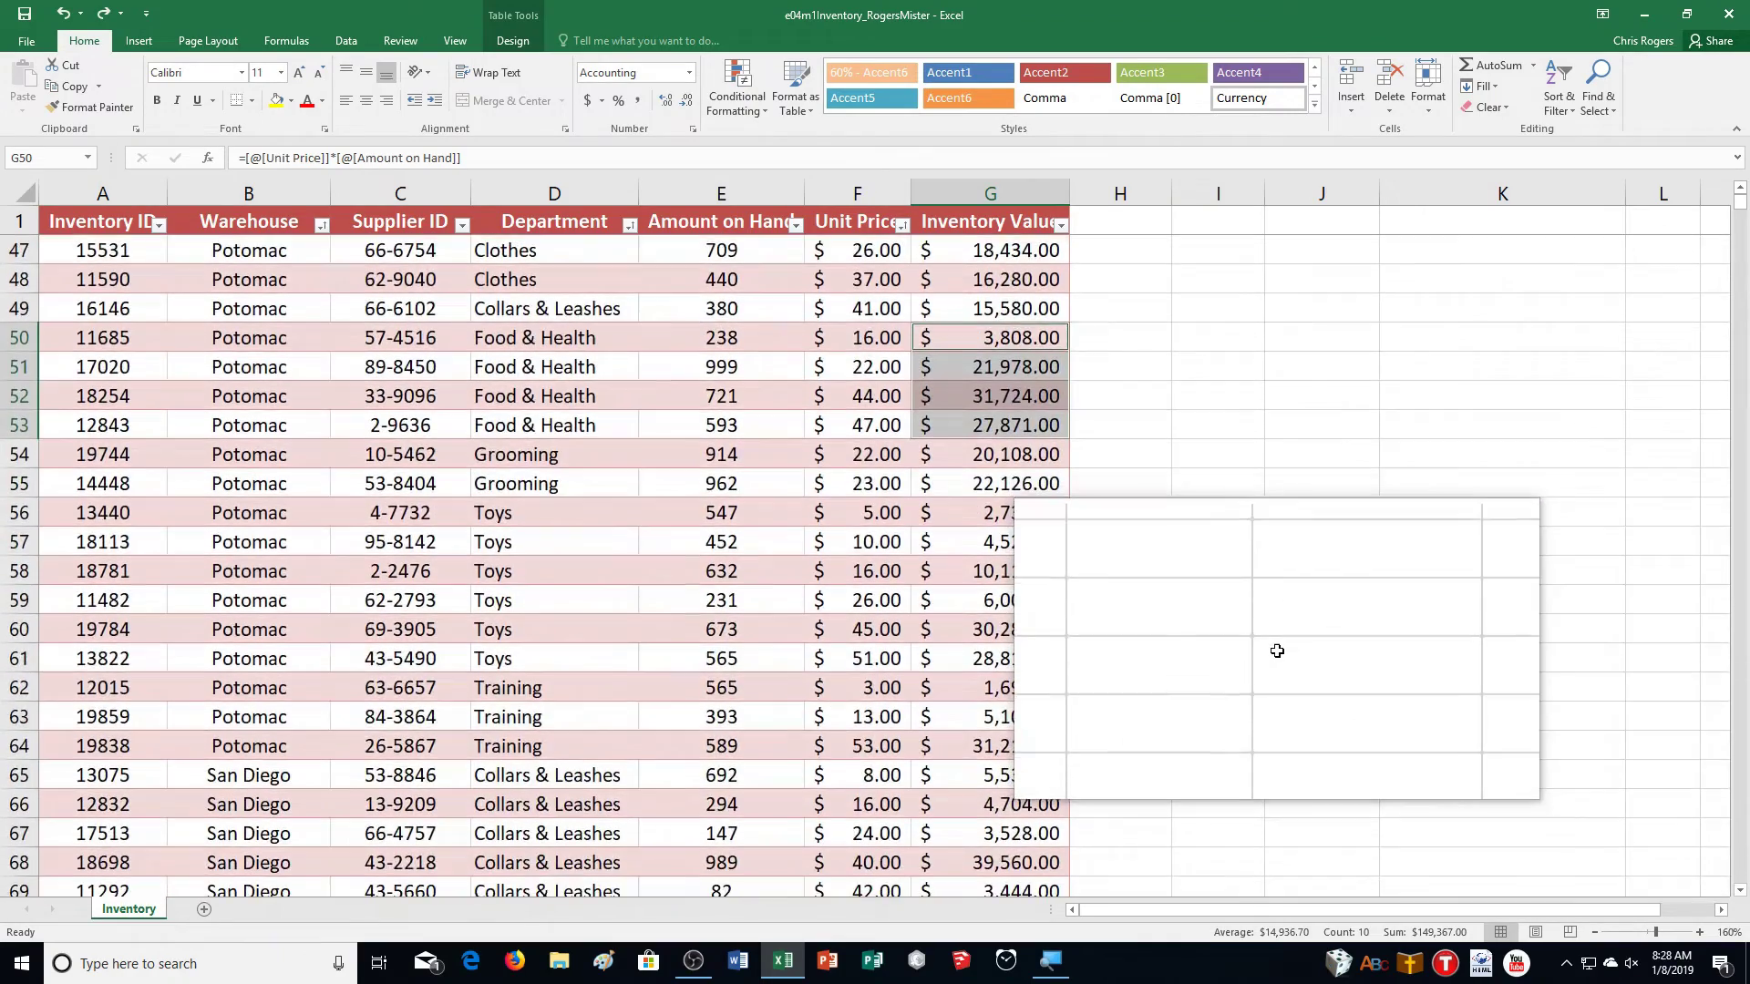
scroll(1276, 651, "down", 5)
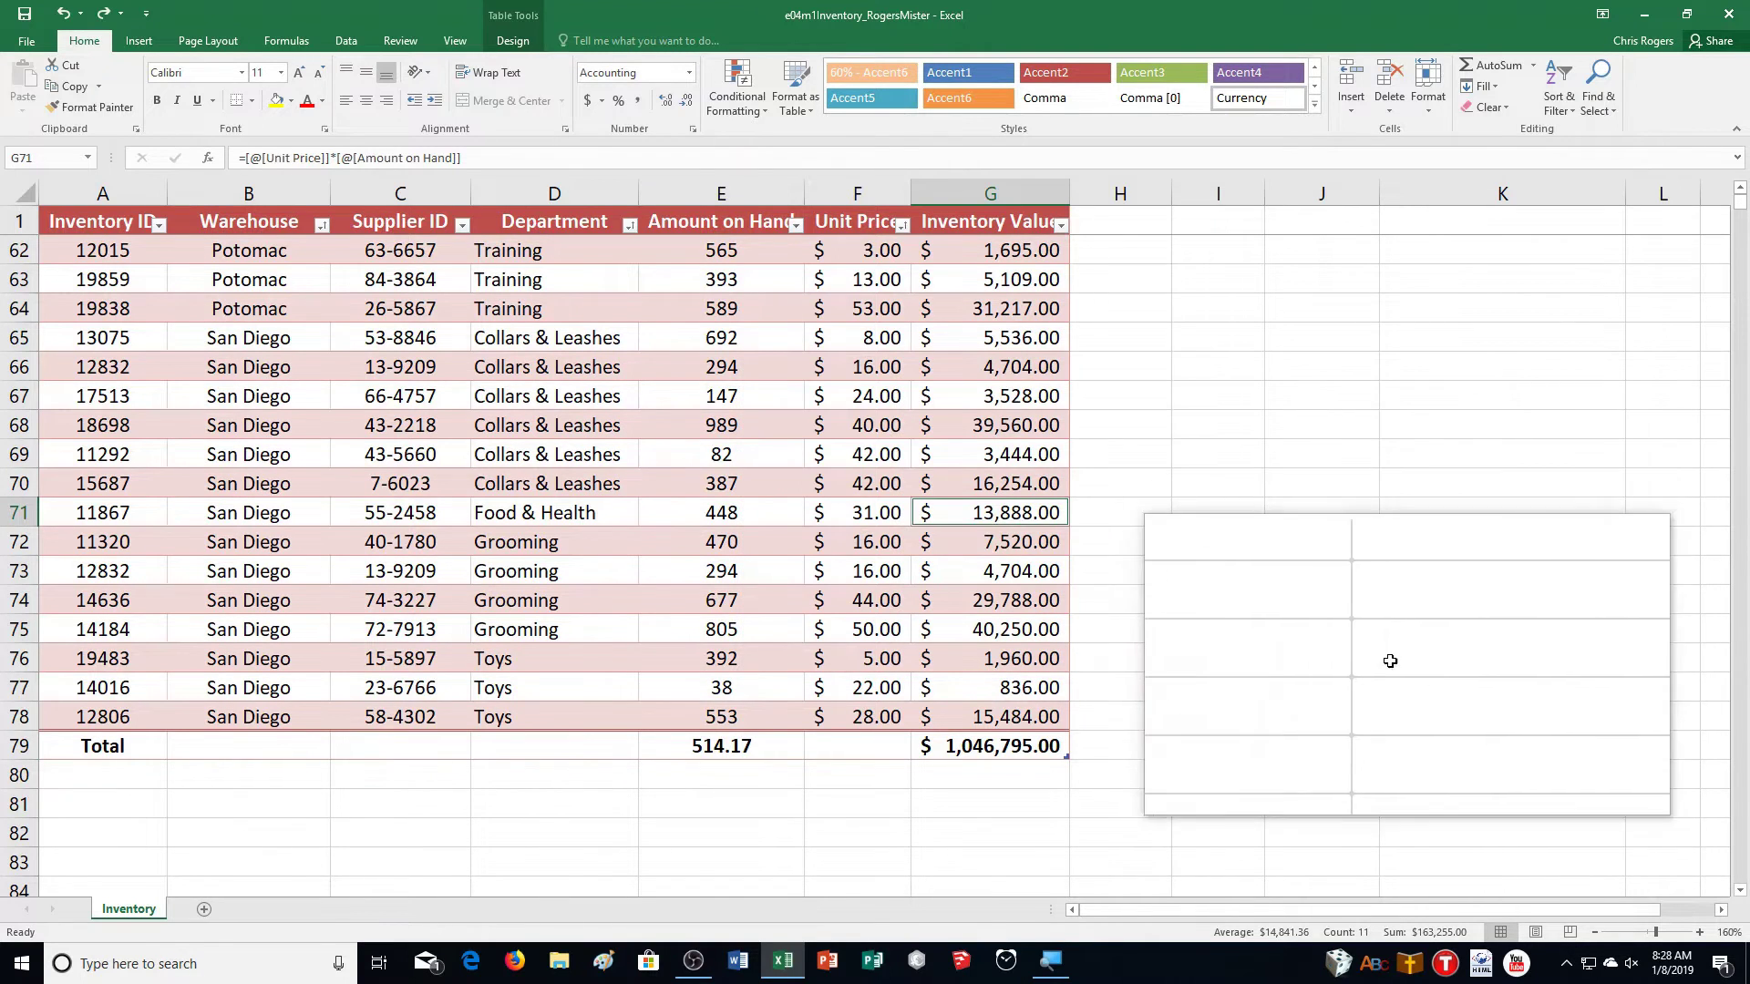
scroll(1361, 652, "up", 1)
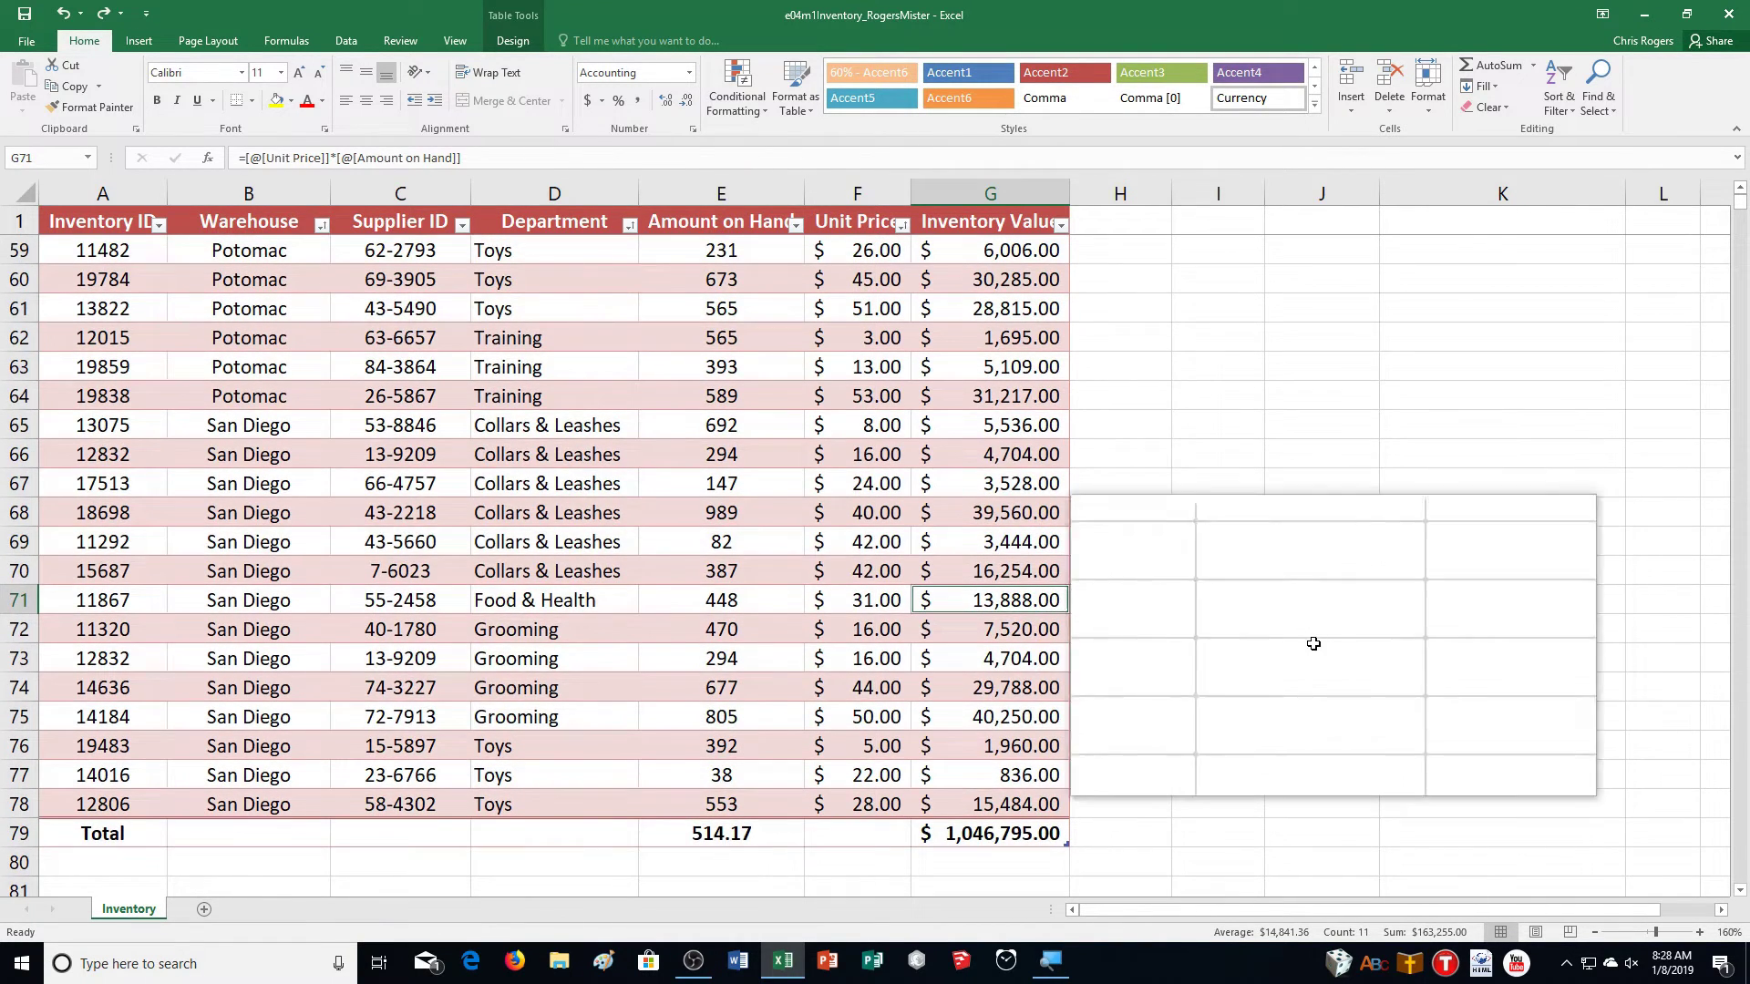
scroll(1361, 617, "up", 5)
scroll(1361, 617, "up", 6)
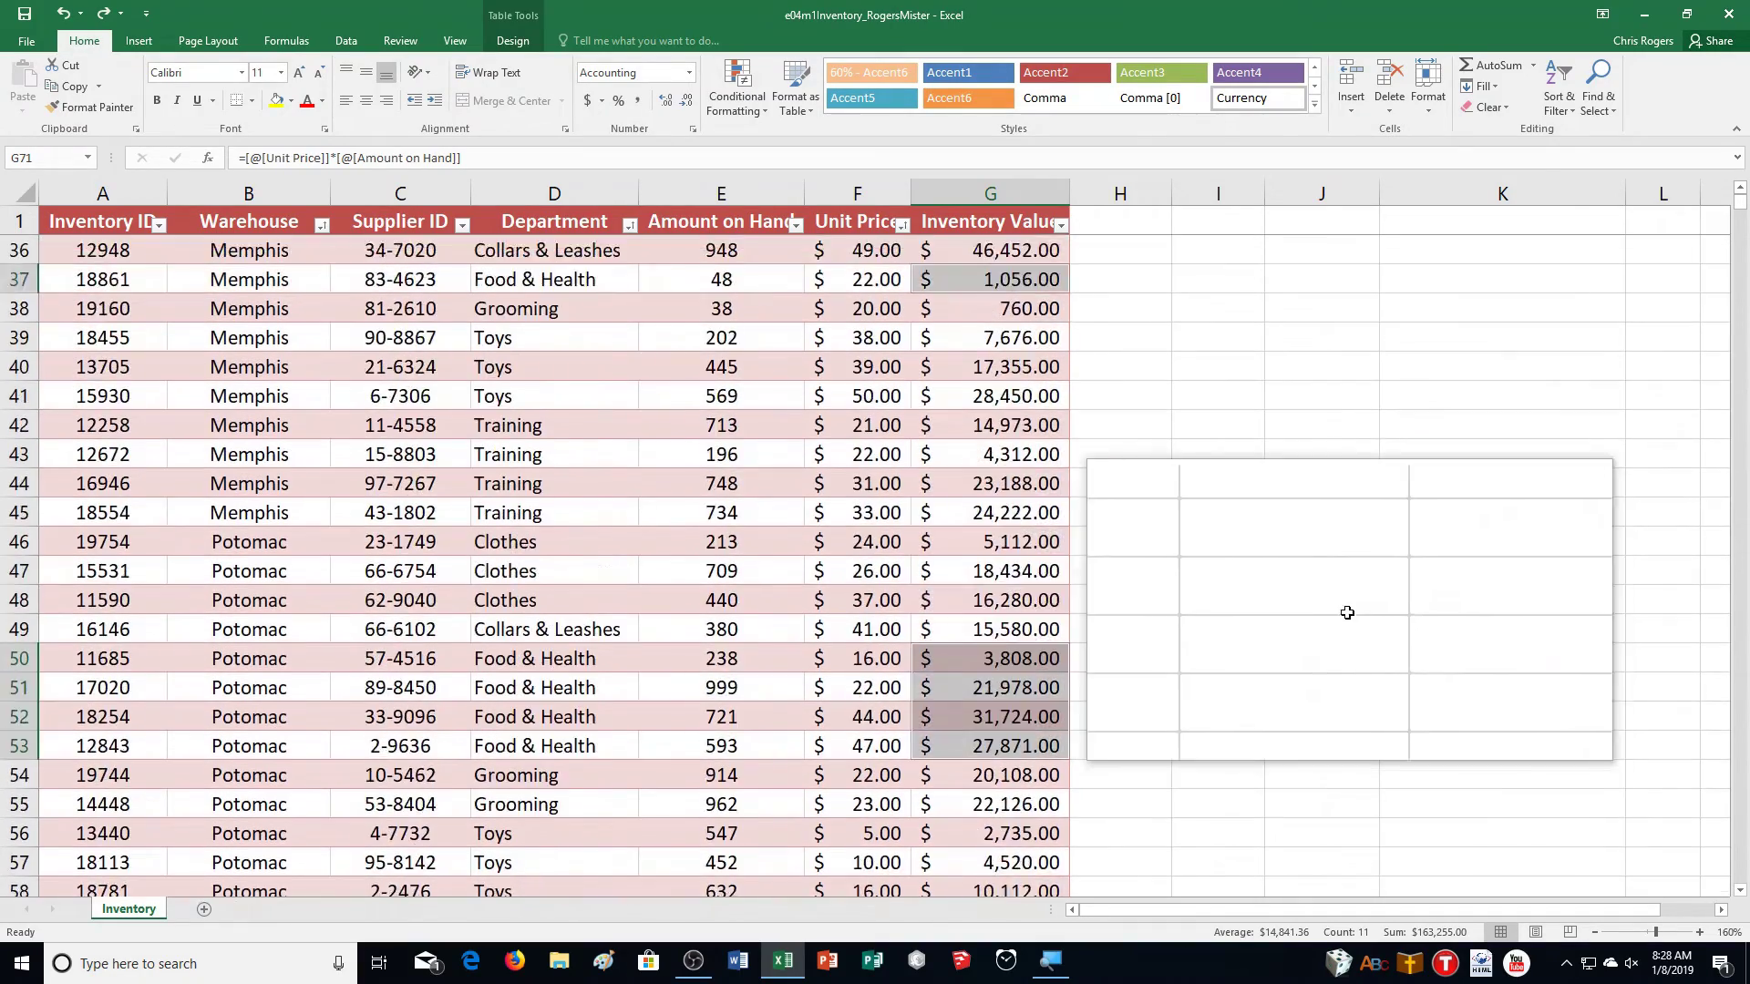
Step: Highlight selected values greater than 30,000 with Light Red Fill and Dark Red Text
left_click(740, 107)
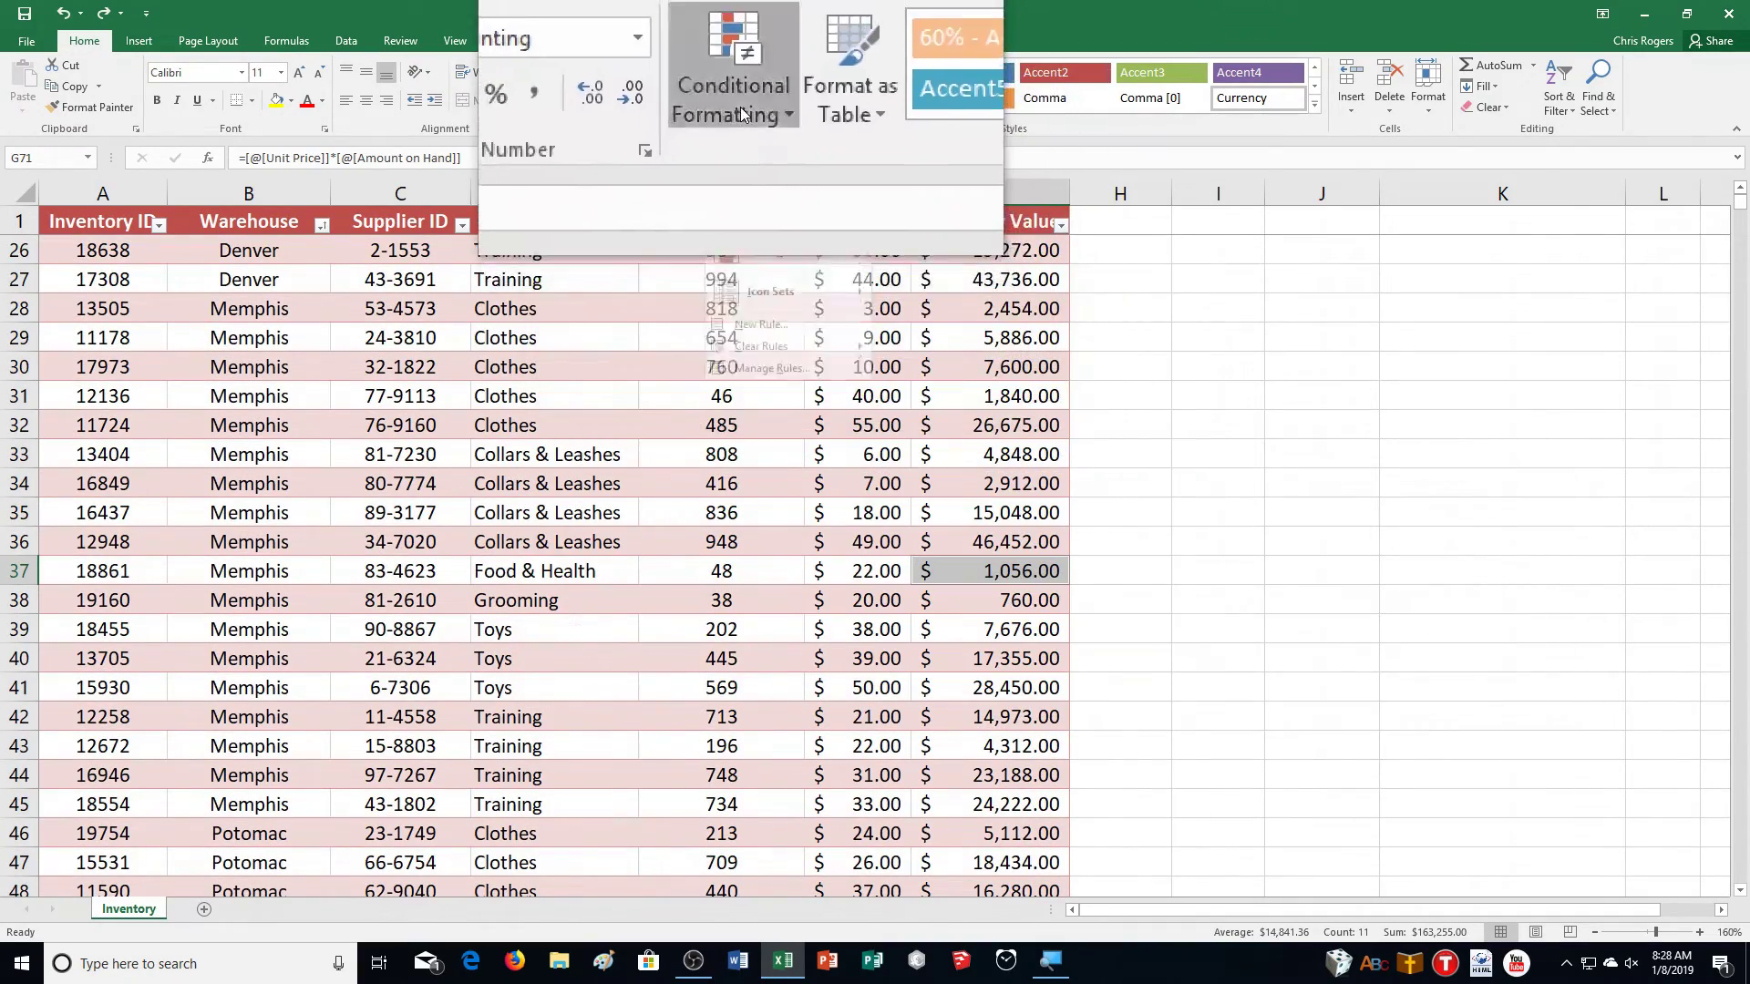
mouse_move(822, 146)
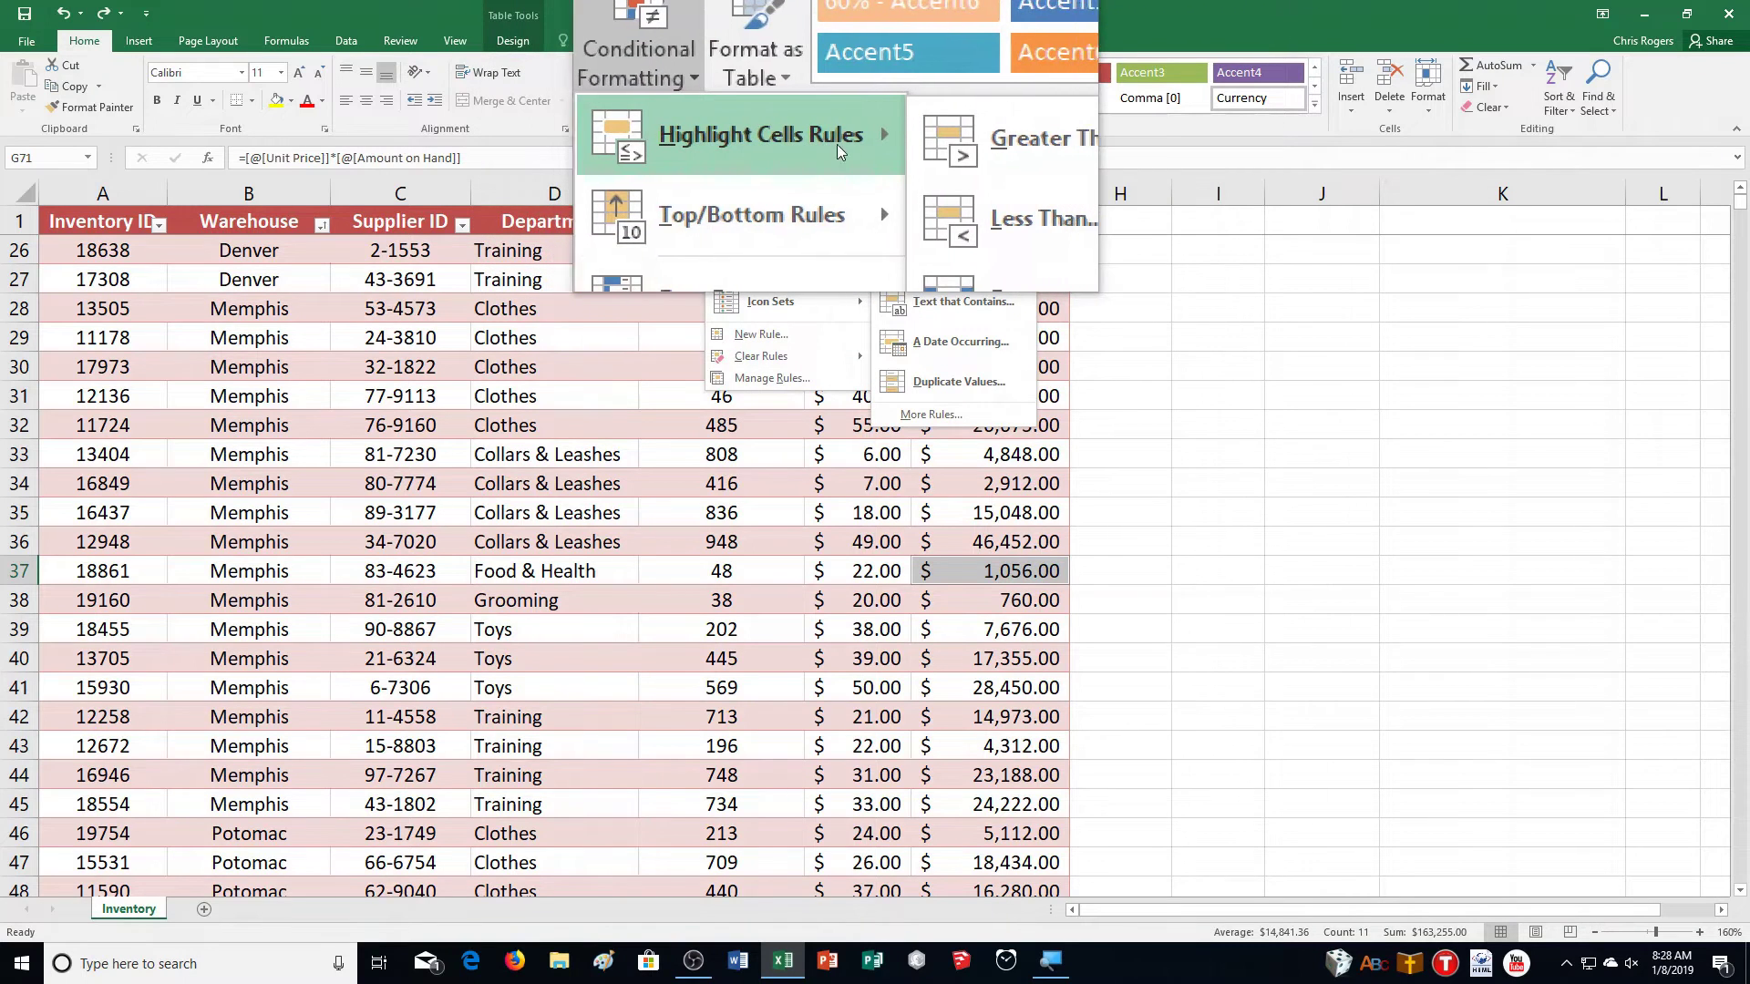
left_click(979, 145)
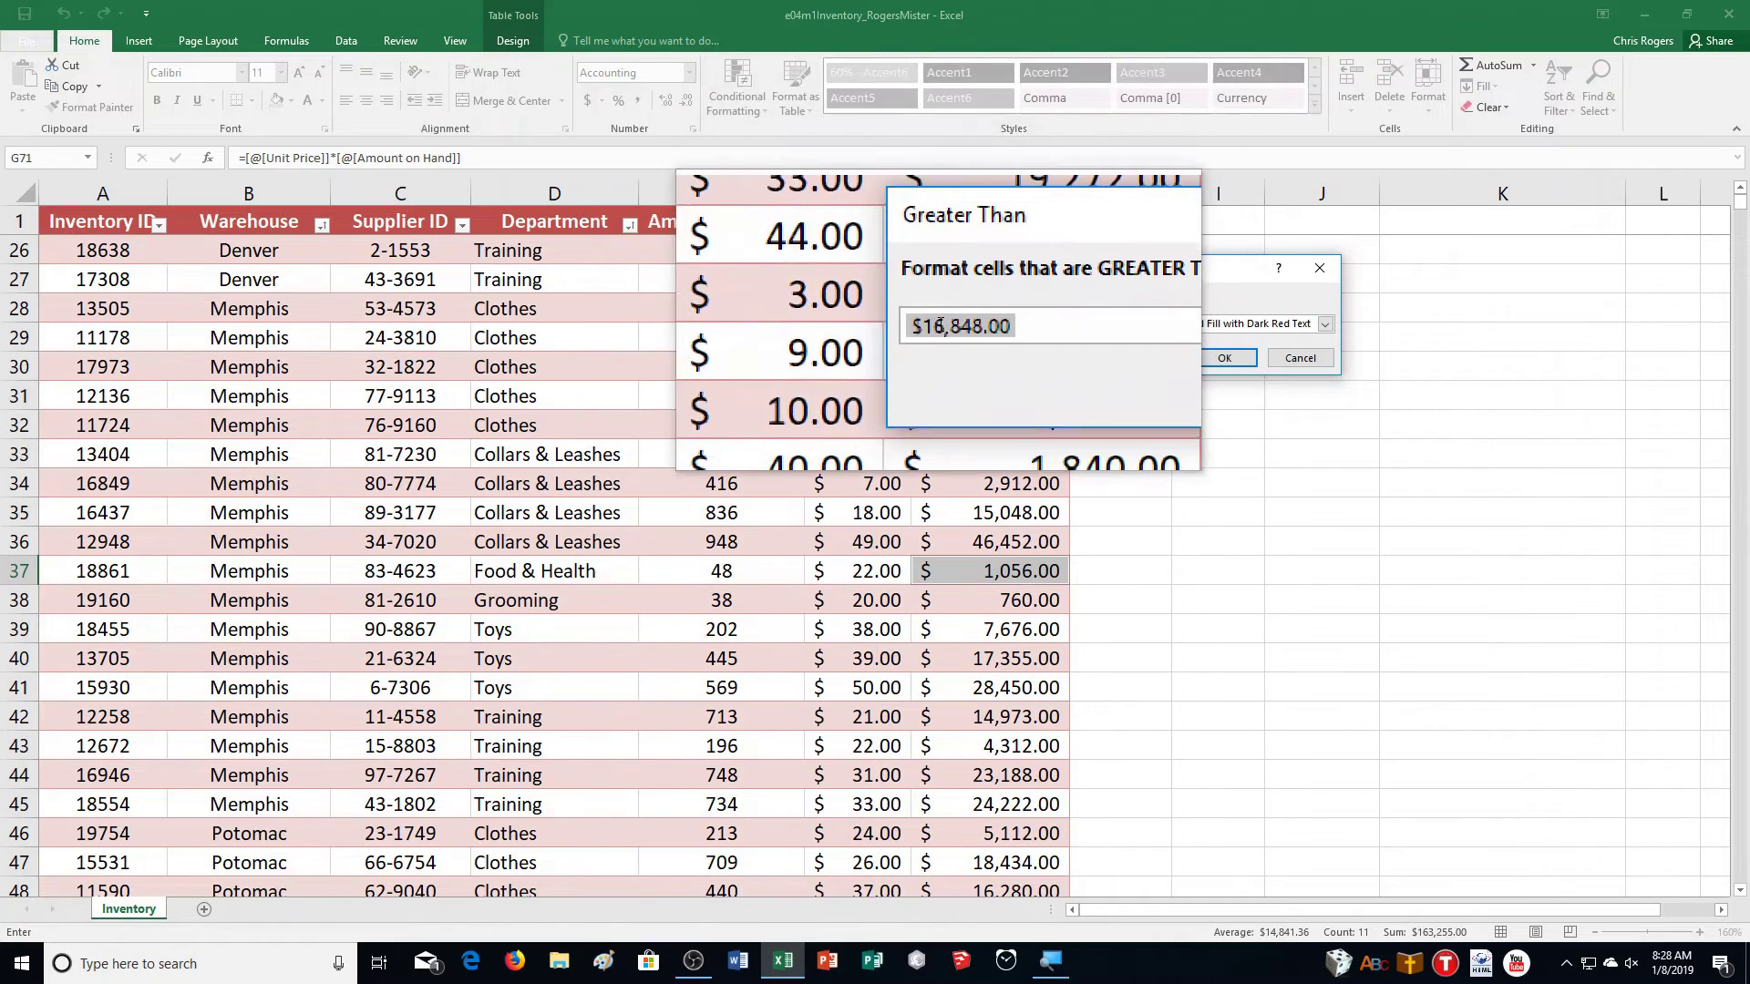
left_click(964, 325)
left_click_drag(964, 325, 932, 321)
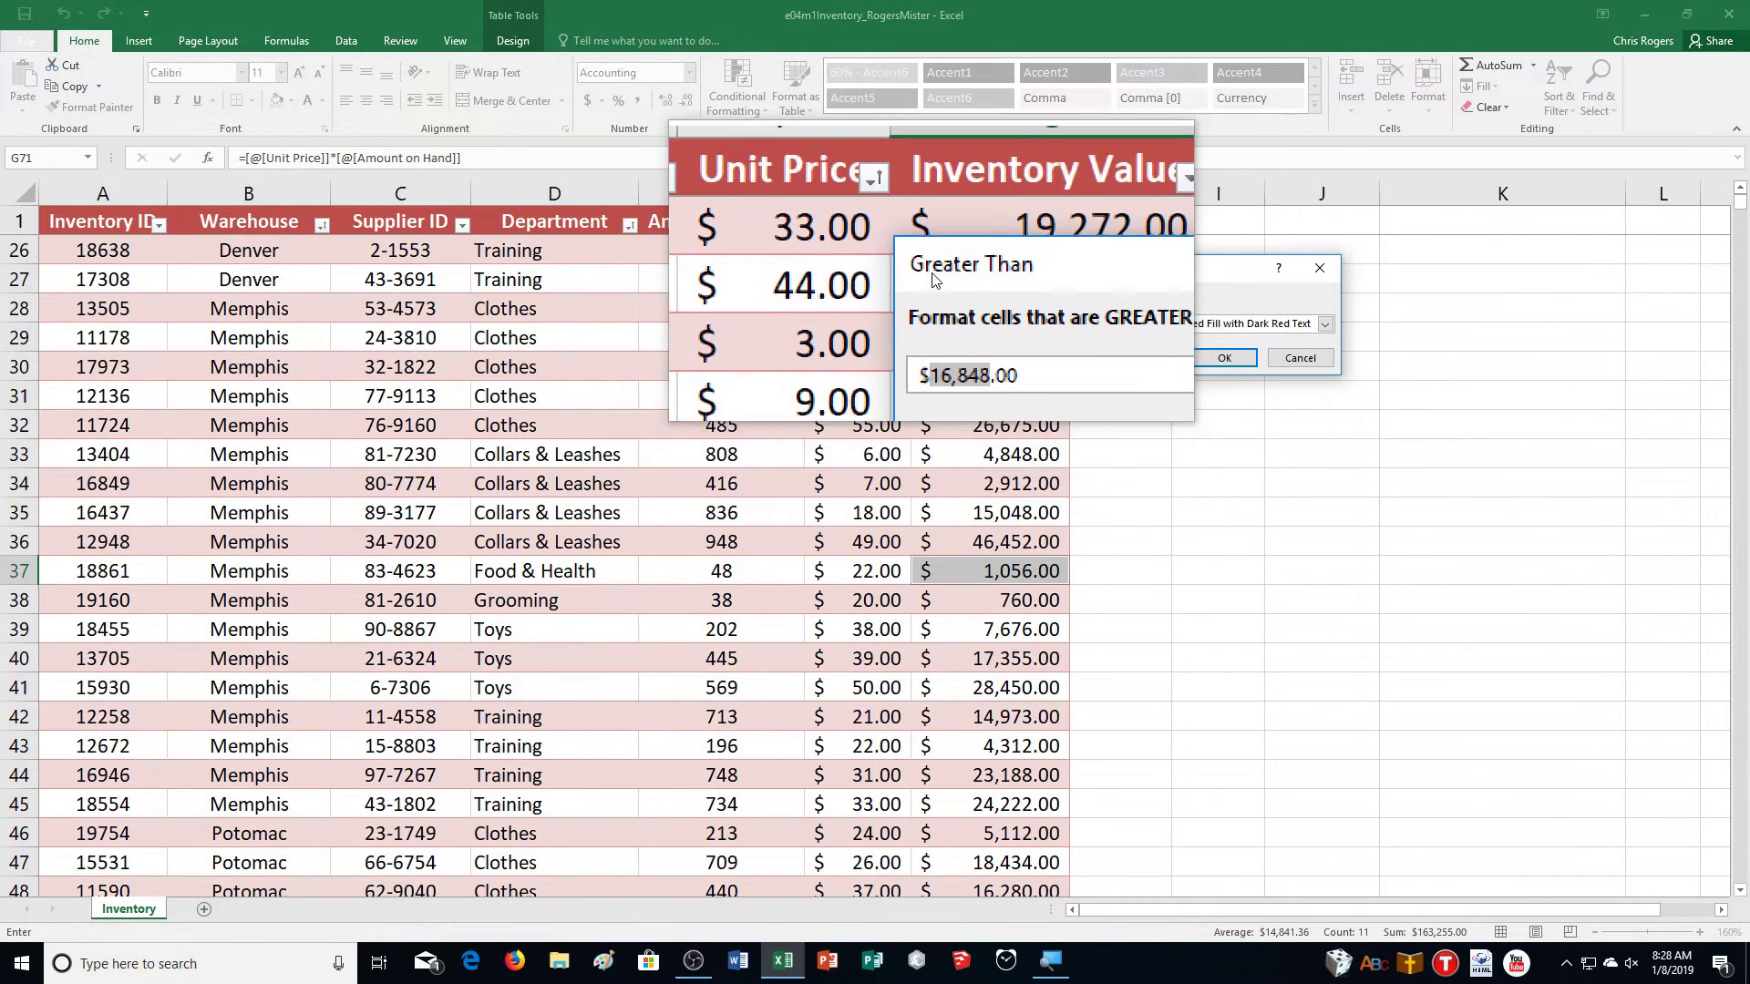
type("30")
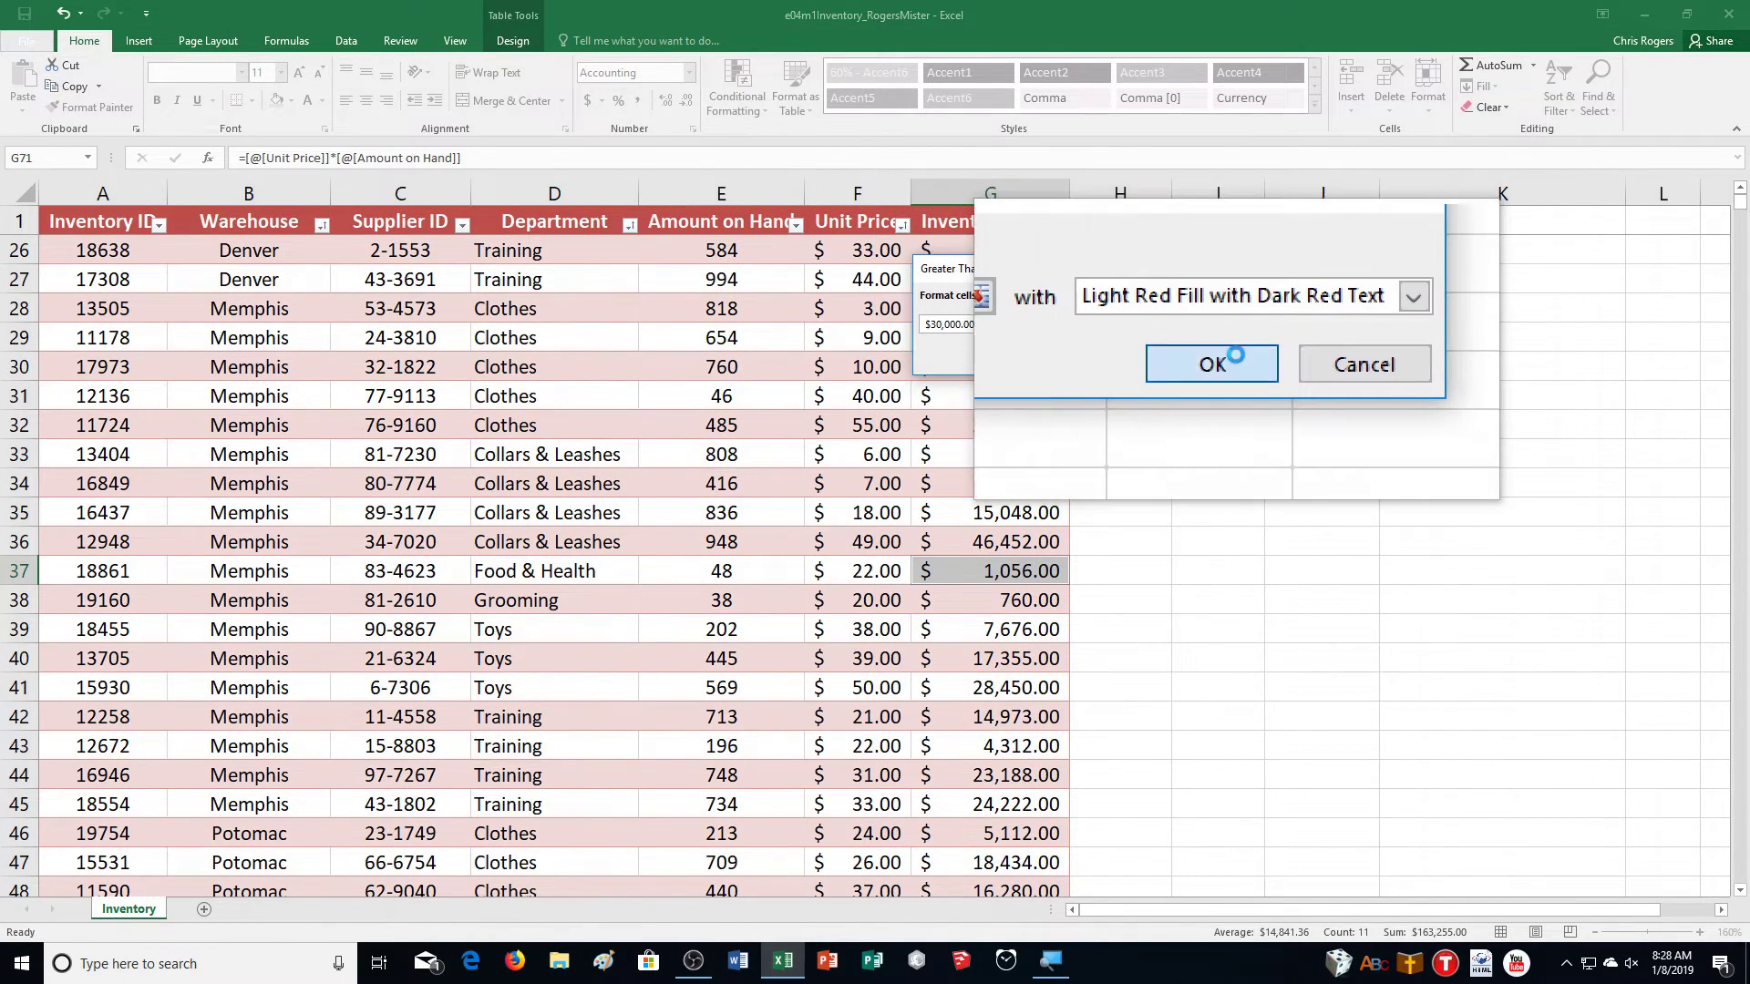
left_click(1235, 357)
scroll(1405, 632, "up", 5)
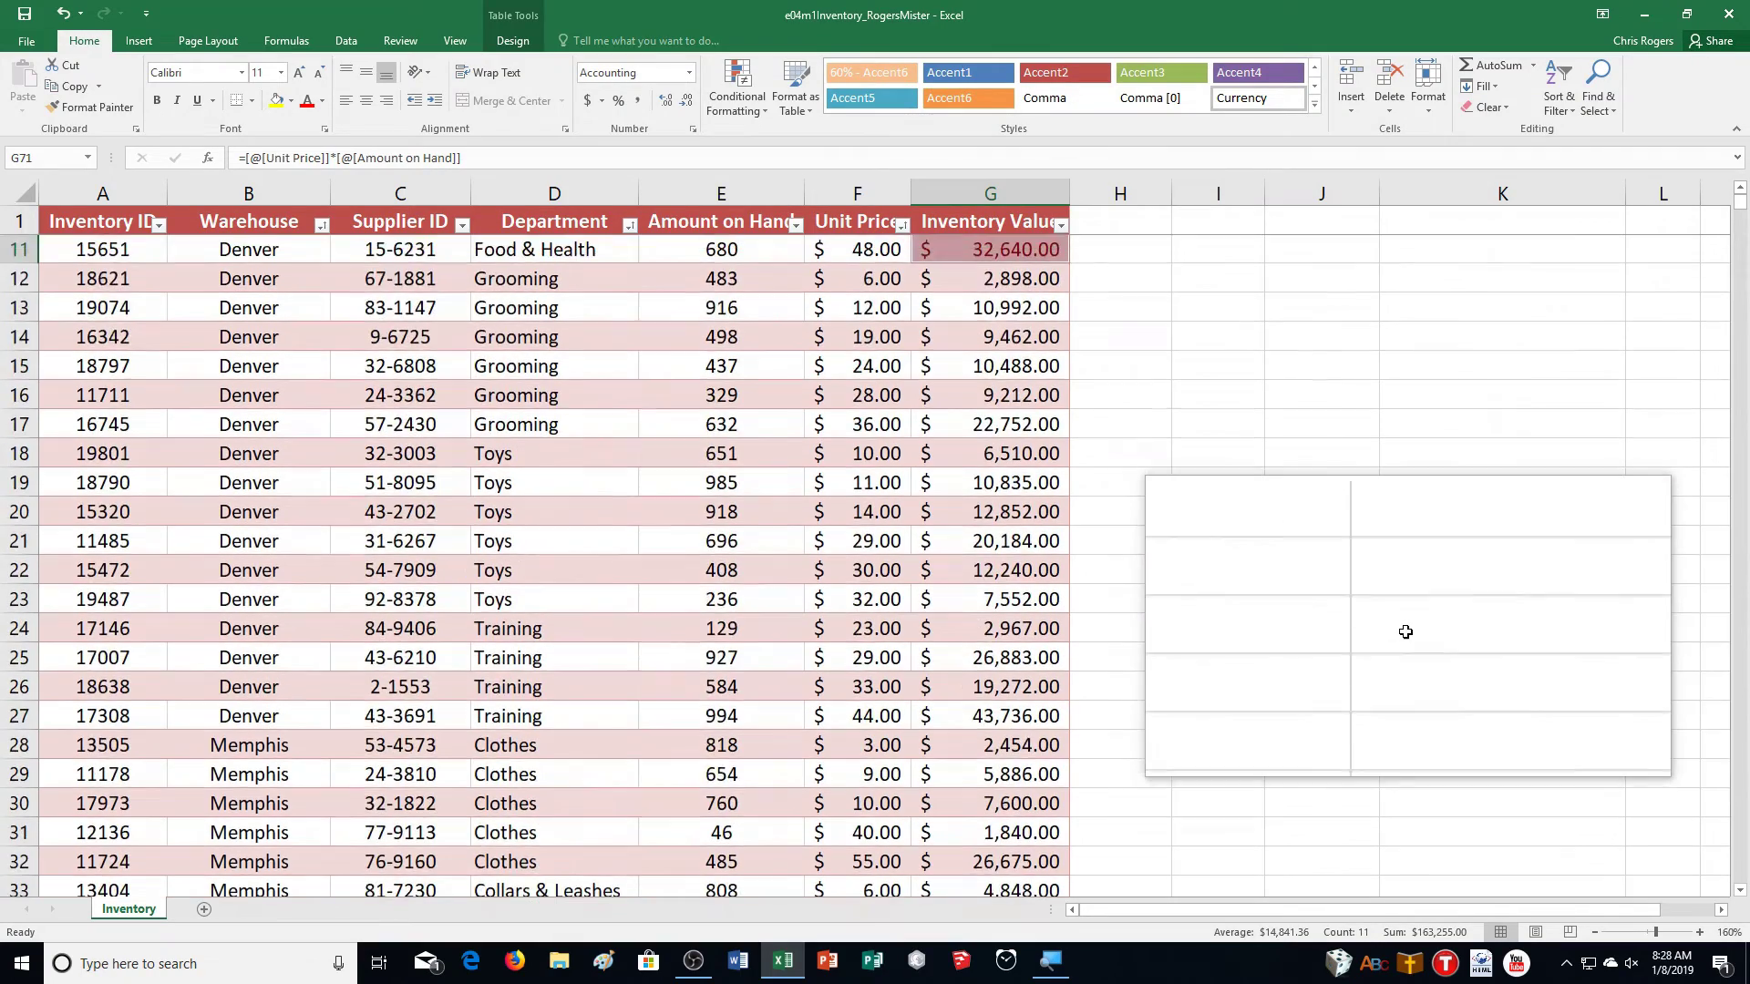
scroll(1405, 632, "up", 3)
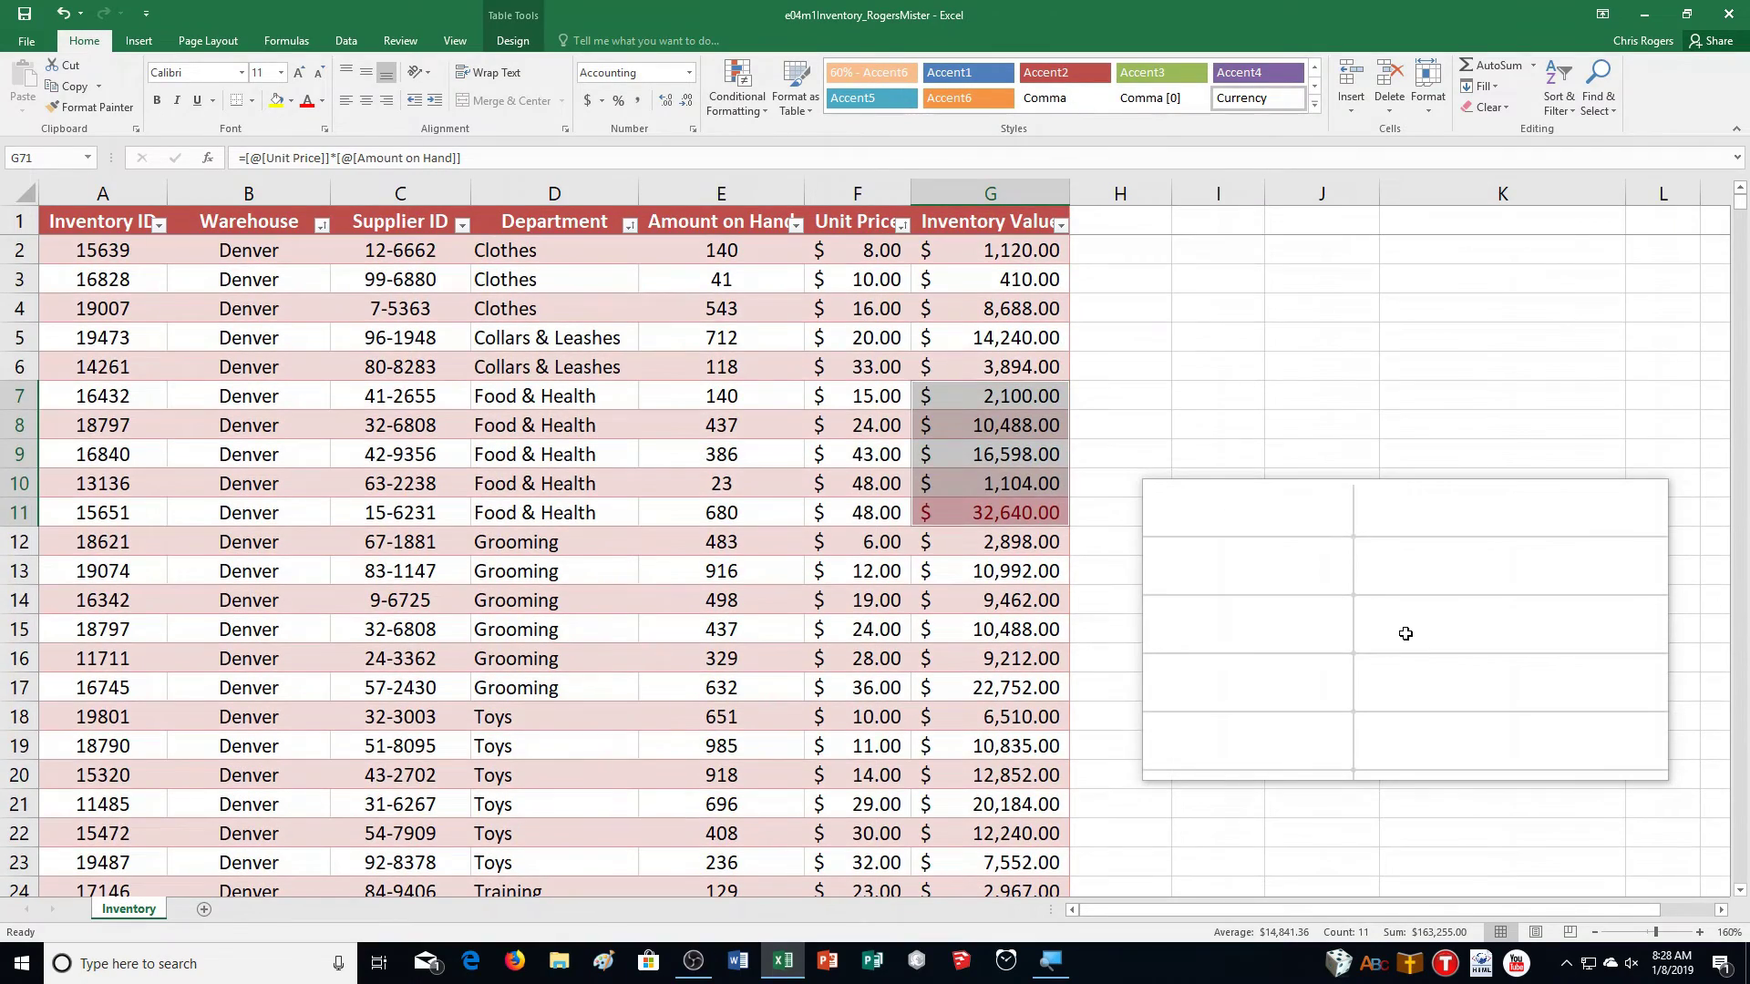
scroll(1405, 632, "down", 10)
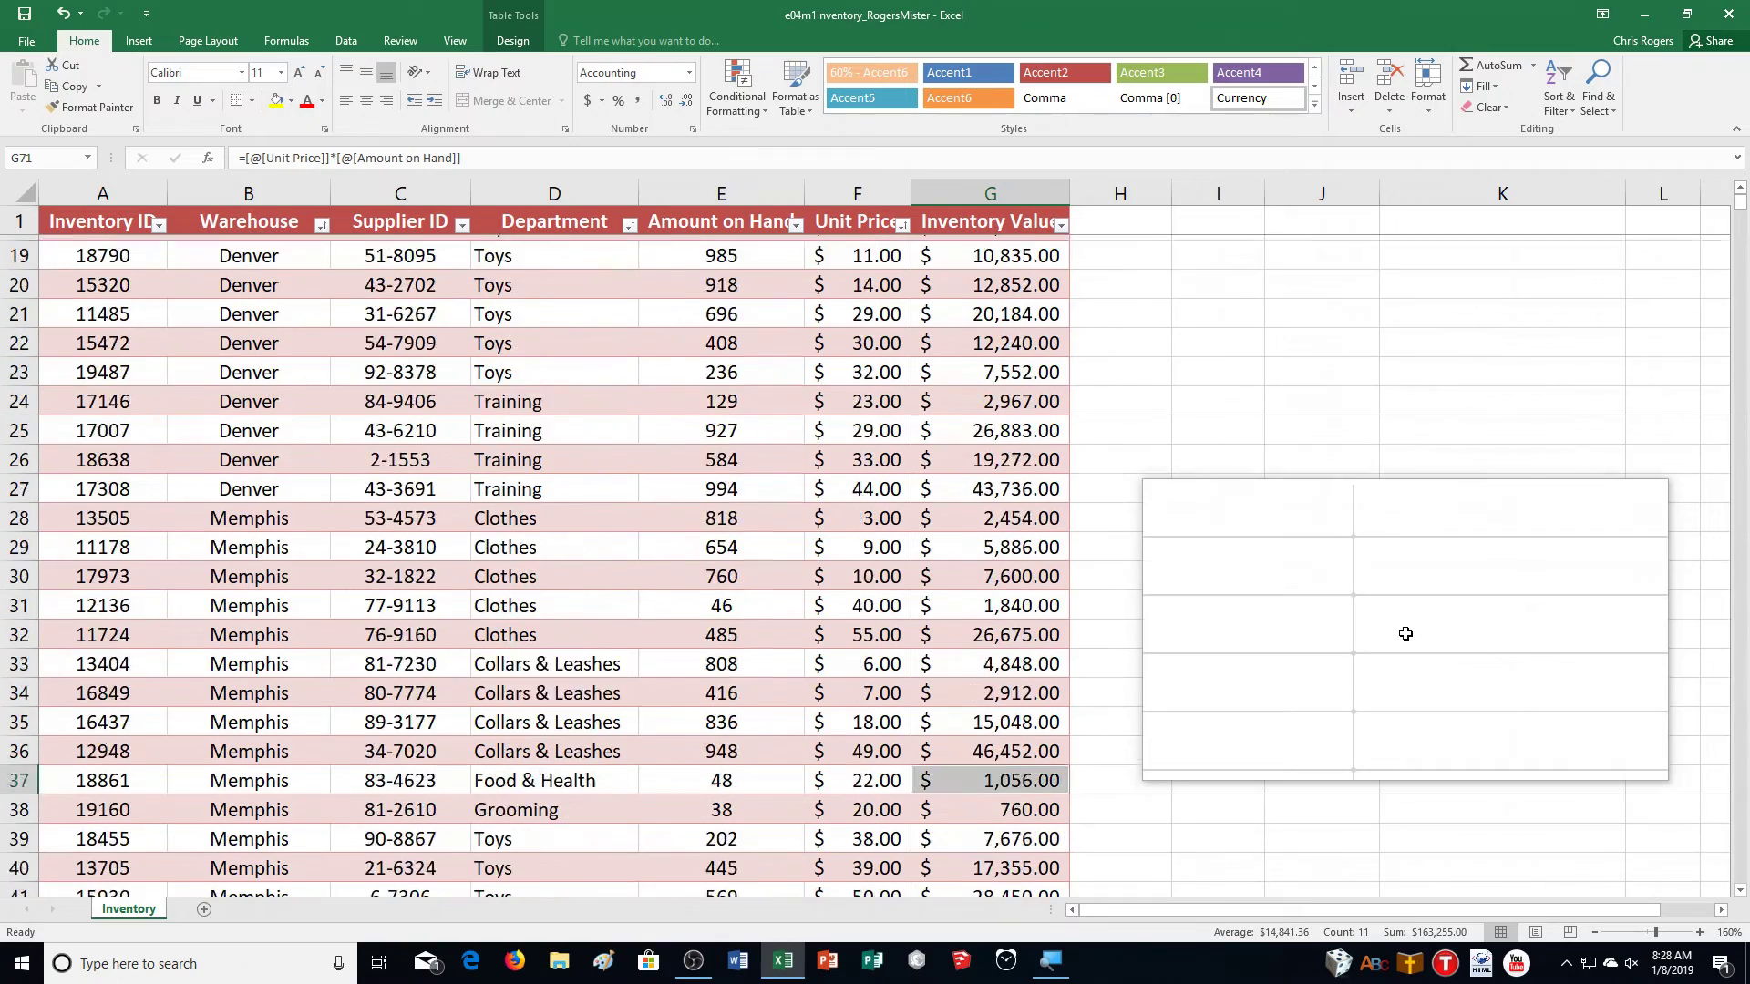
scroll(1405, 632, "down", 2)
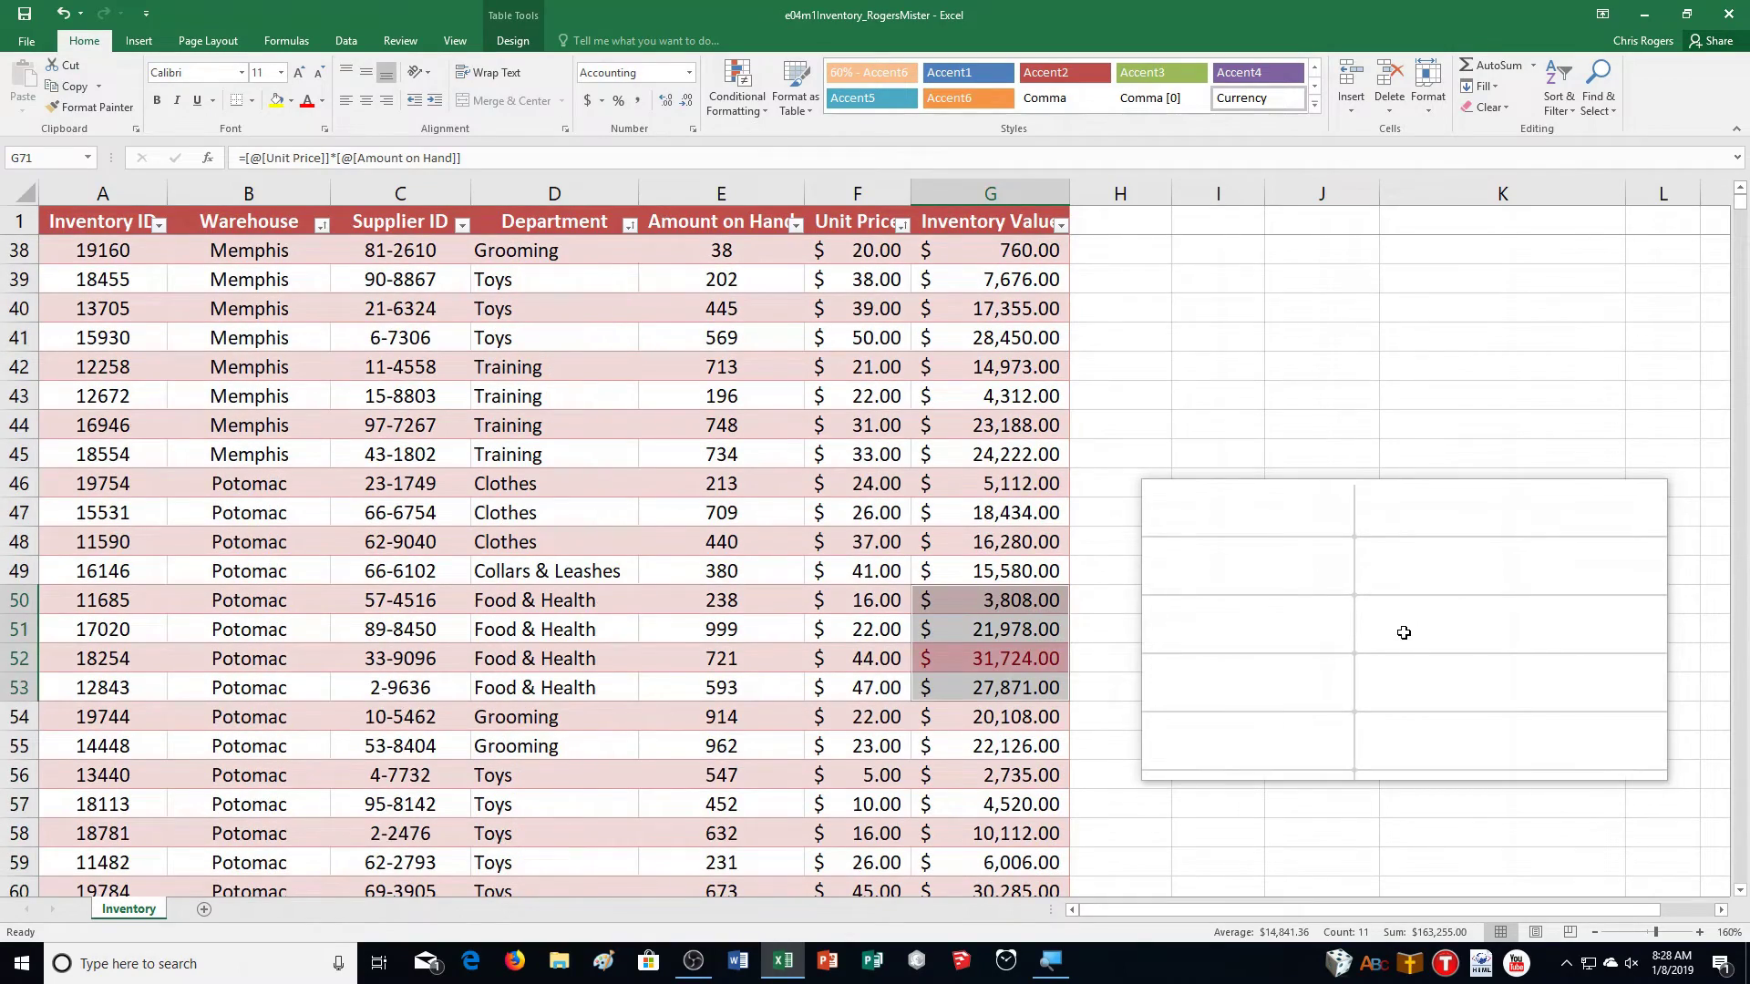
scroll(1403, 633, "down", 7)
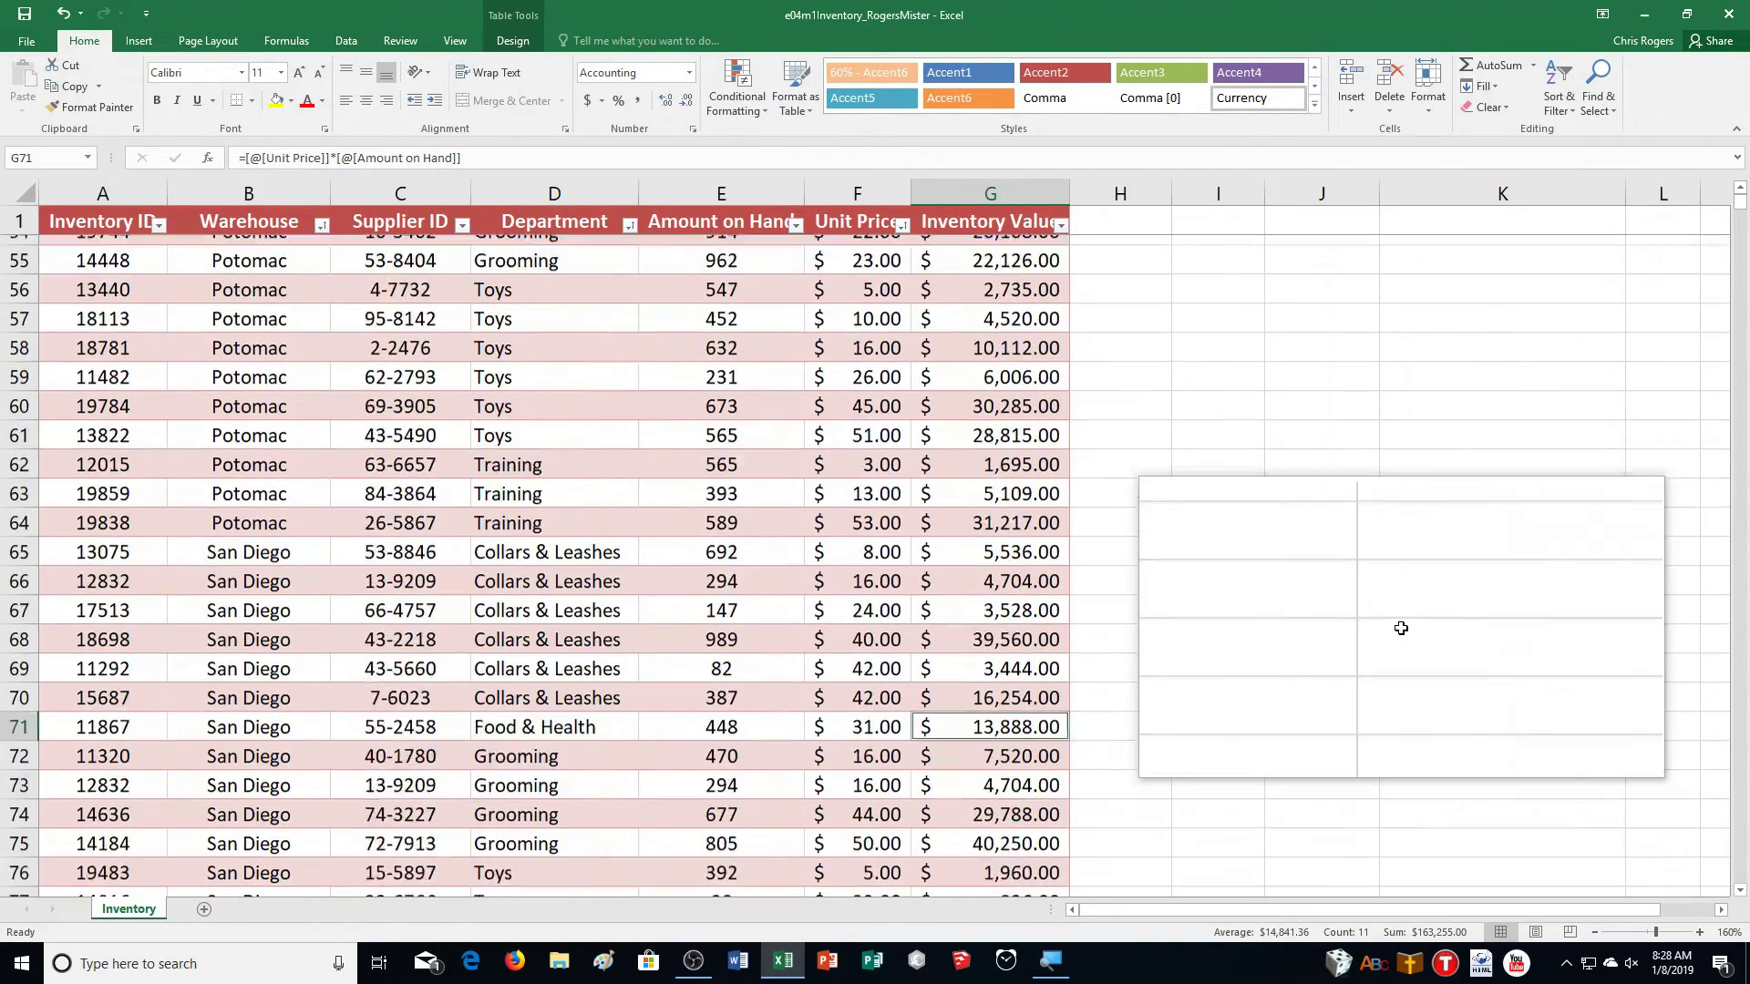
left_click_drag(1401, 628, 1384, 574)
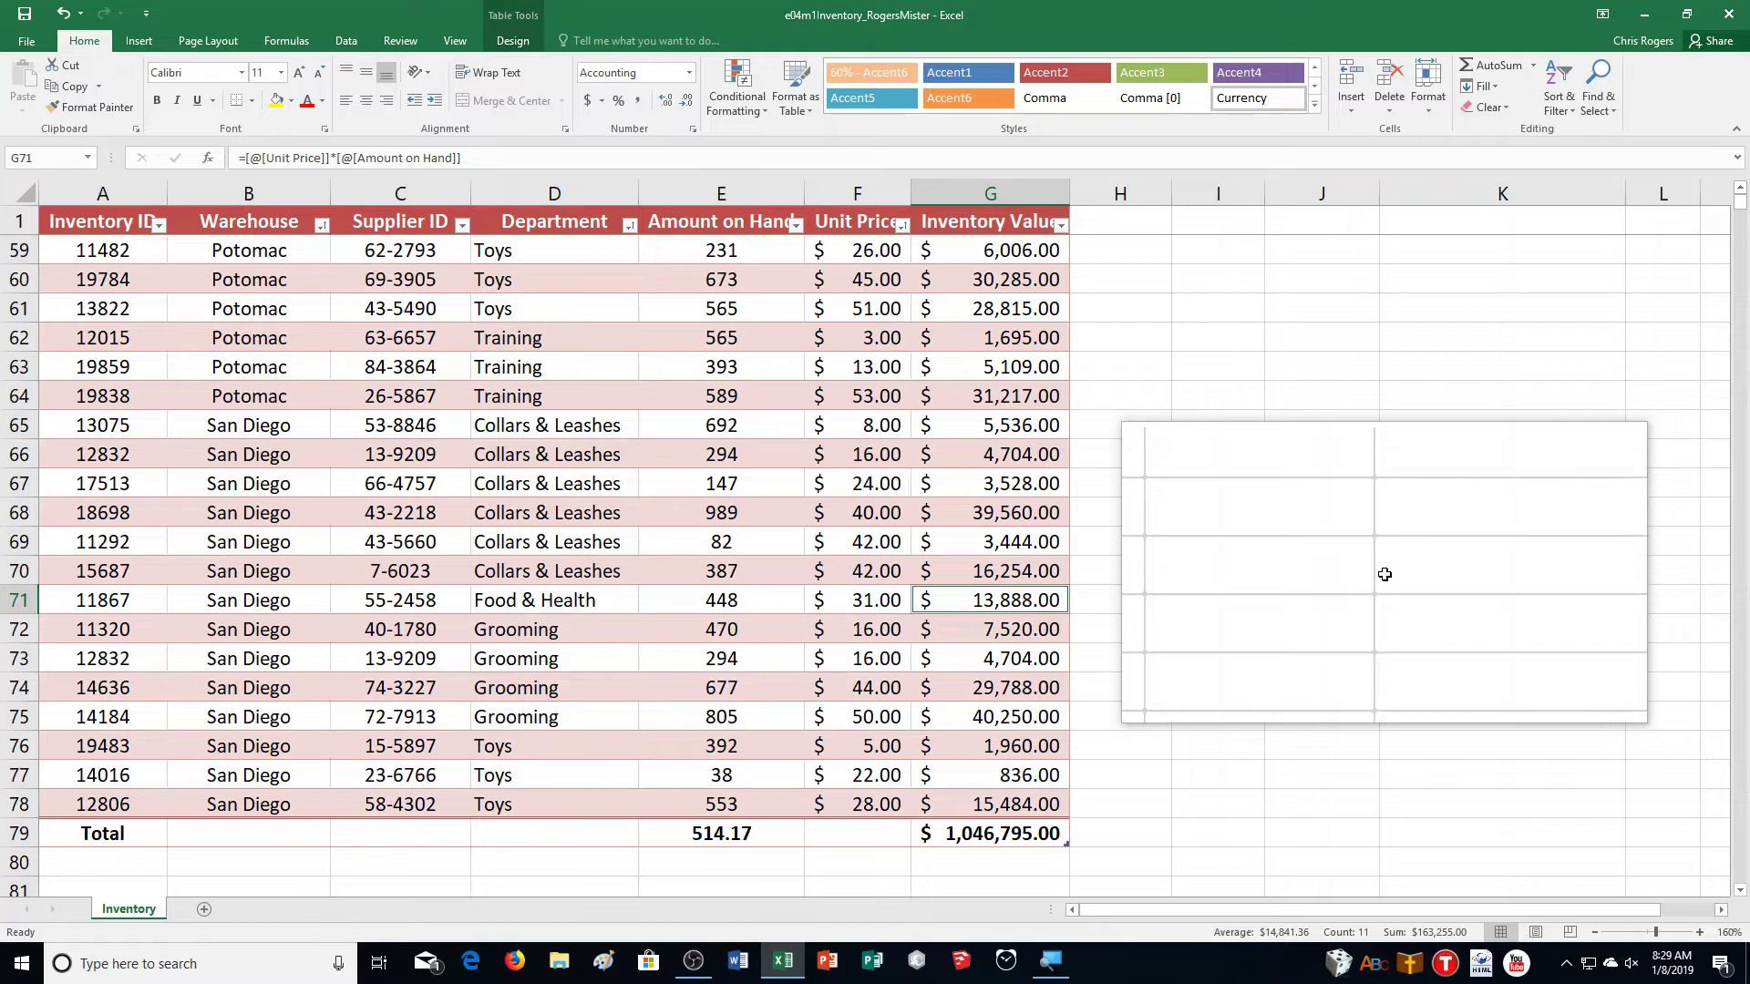
Step: Select cell A28, the first Memphis warehouse row
left_click_drag(1376, 564, 1082, 559)
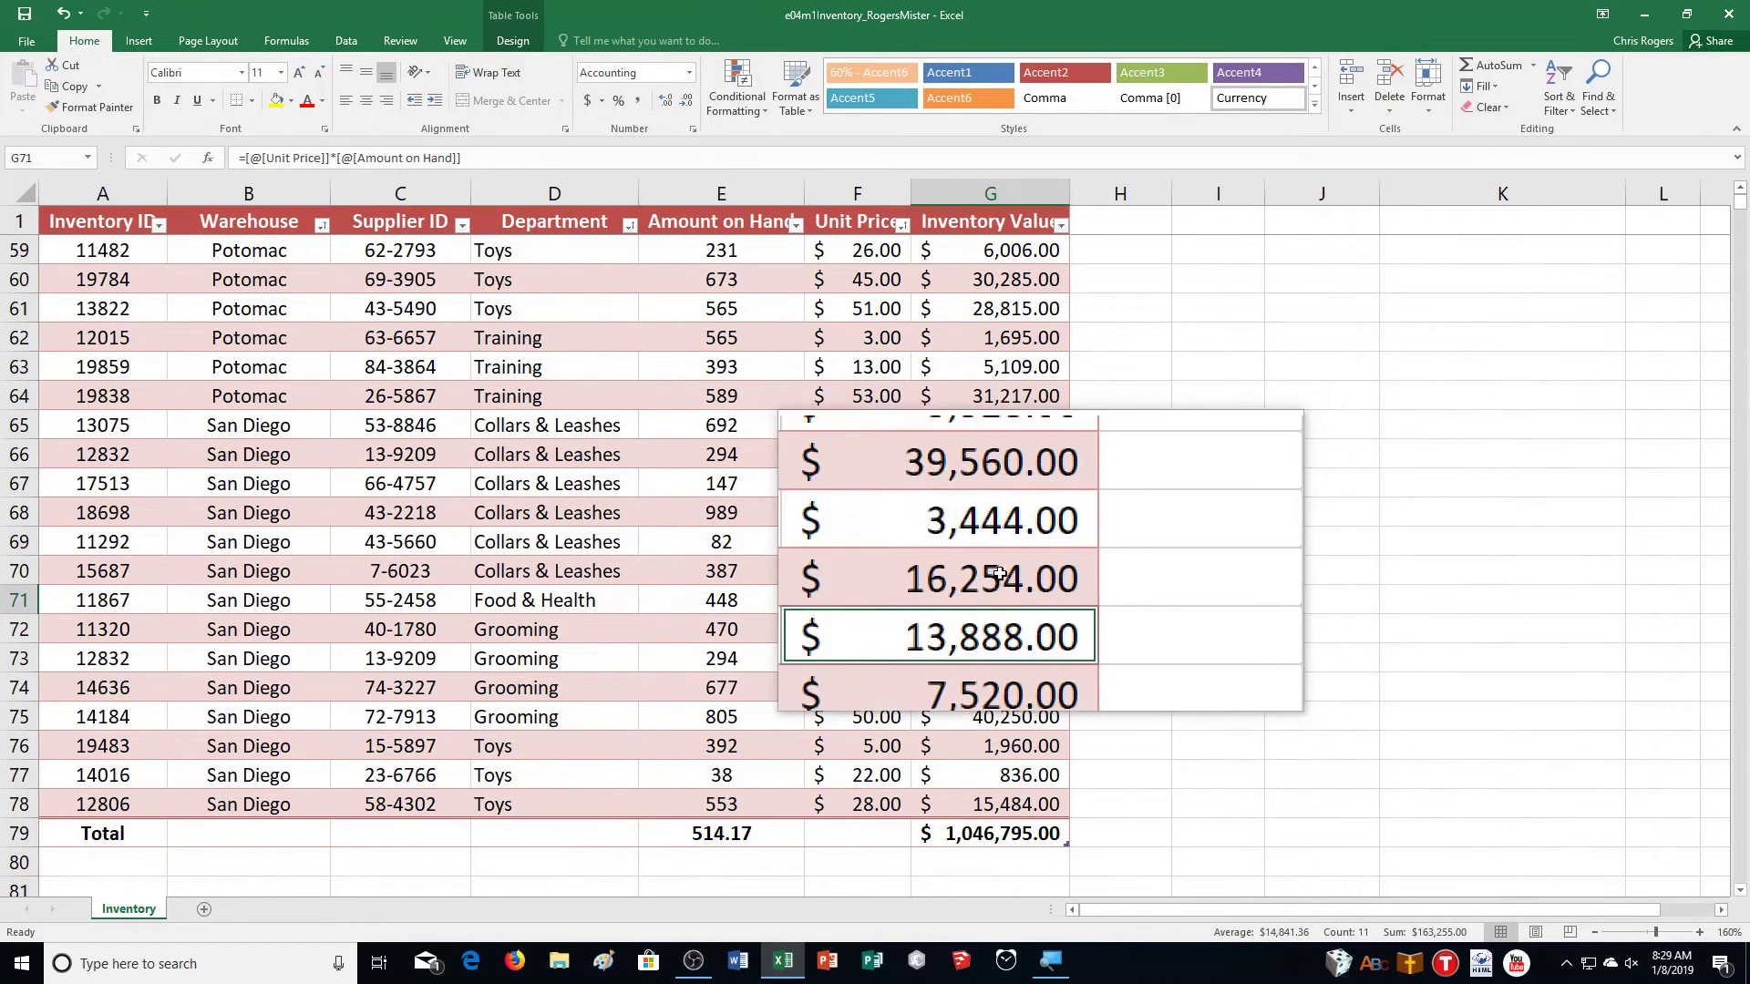
scroll(921, 557, "up", 5)
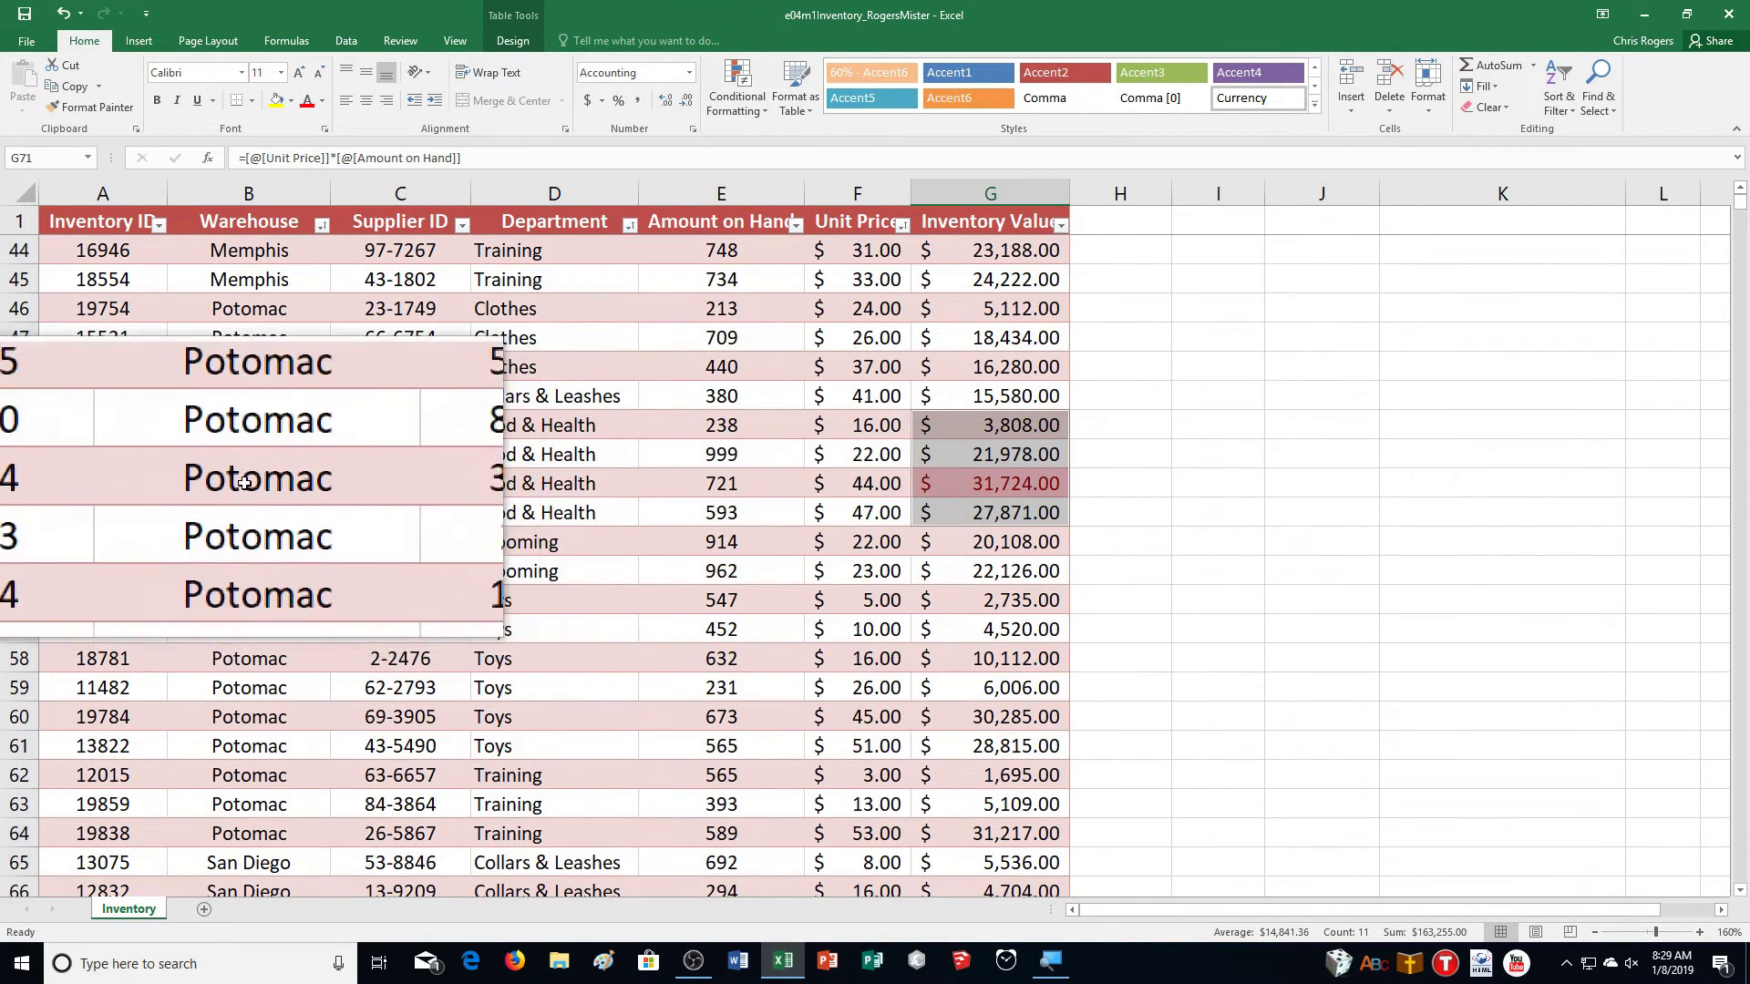
scroll(623, 637, "up", 1)
scroll(623, 637, "up", 10)
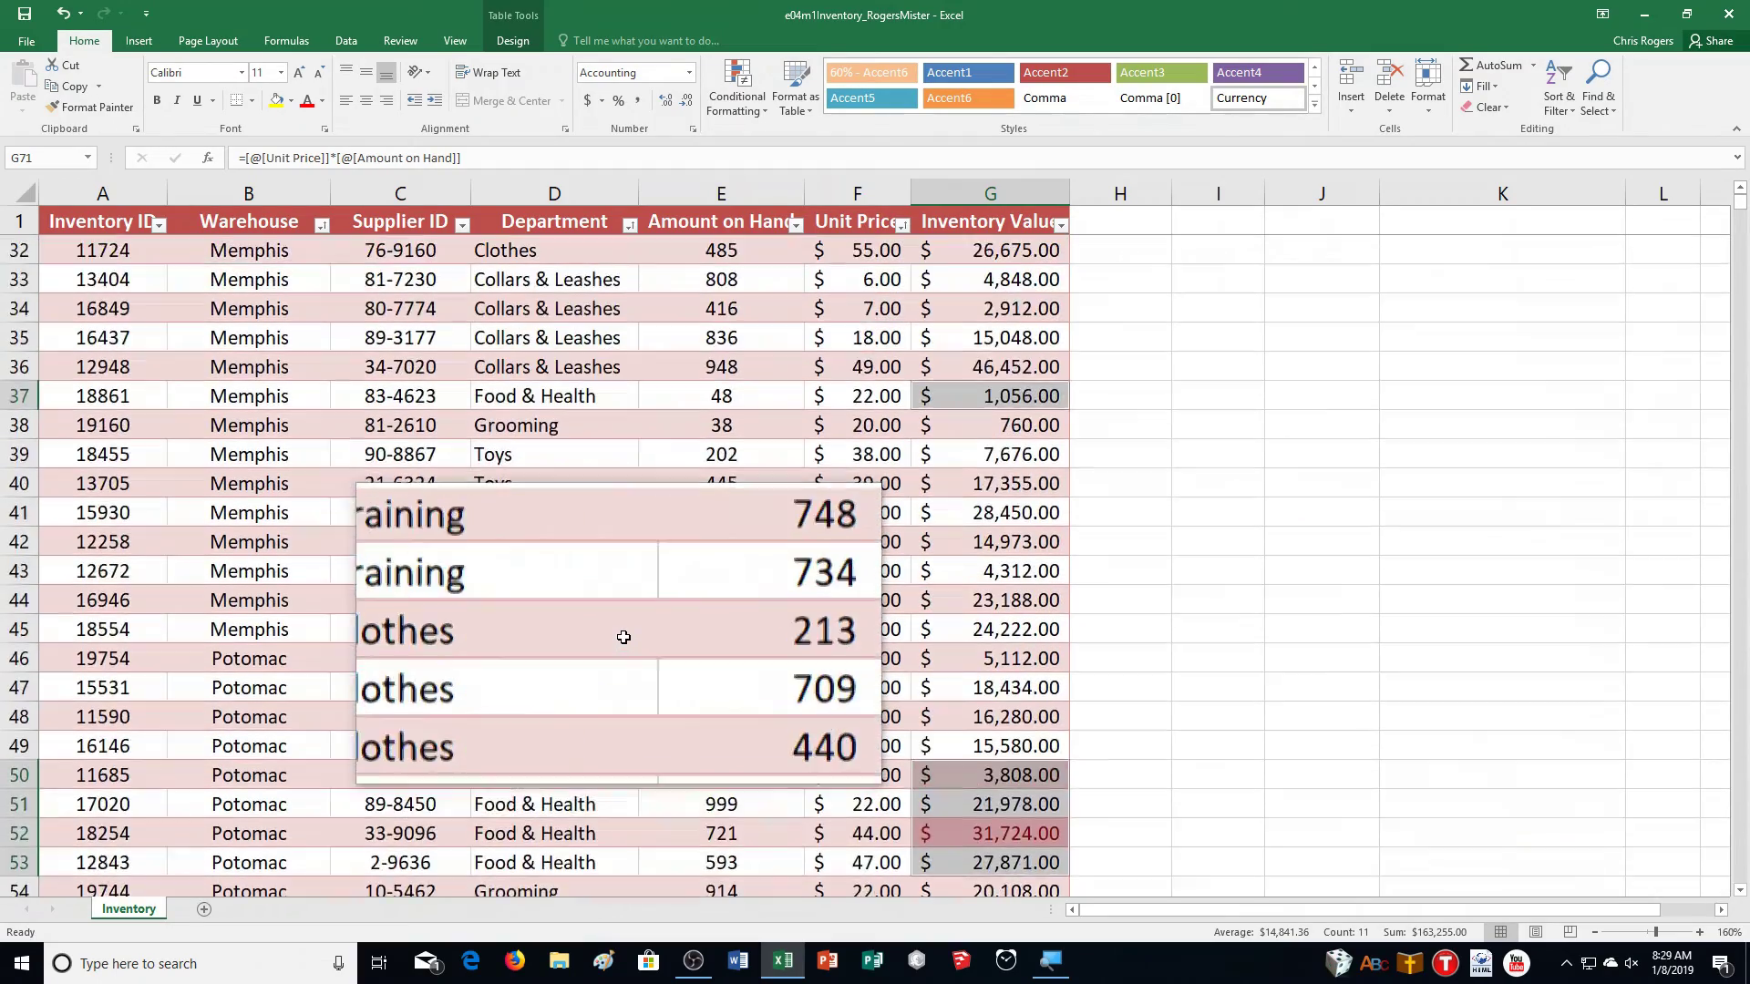
scroll(625, 637, "up", 3)
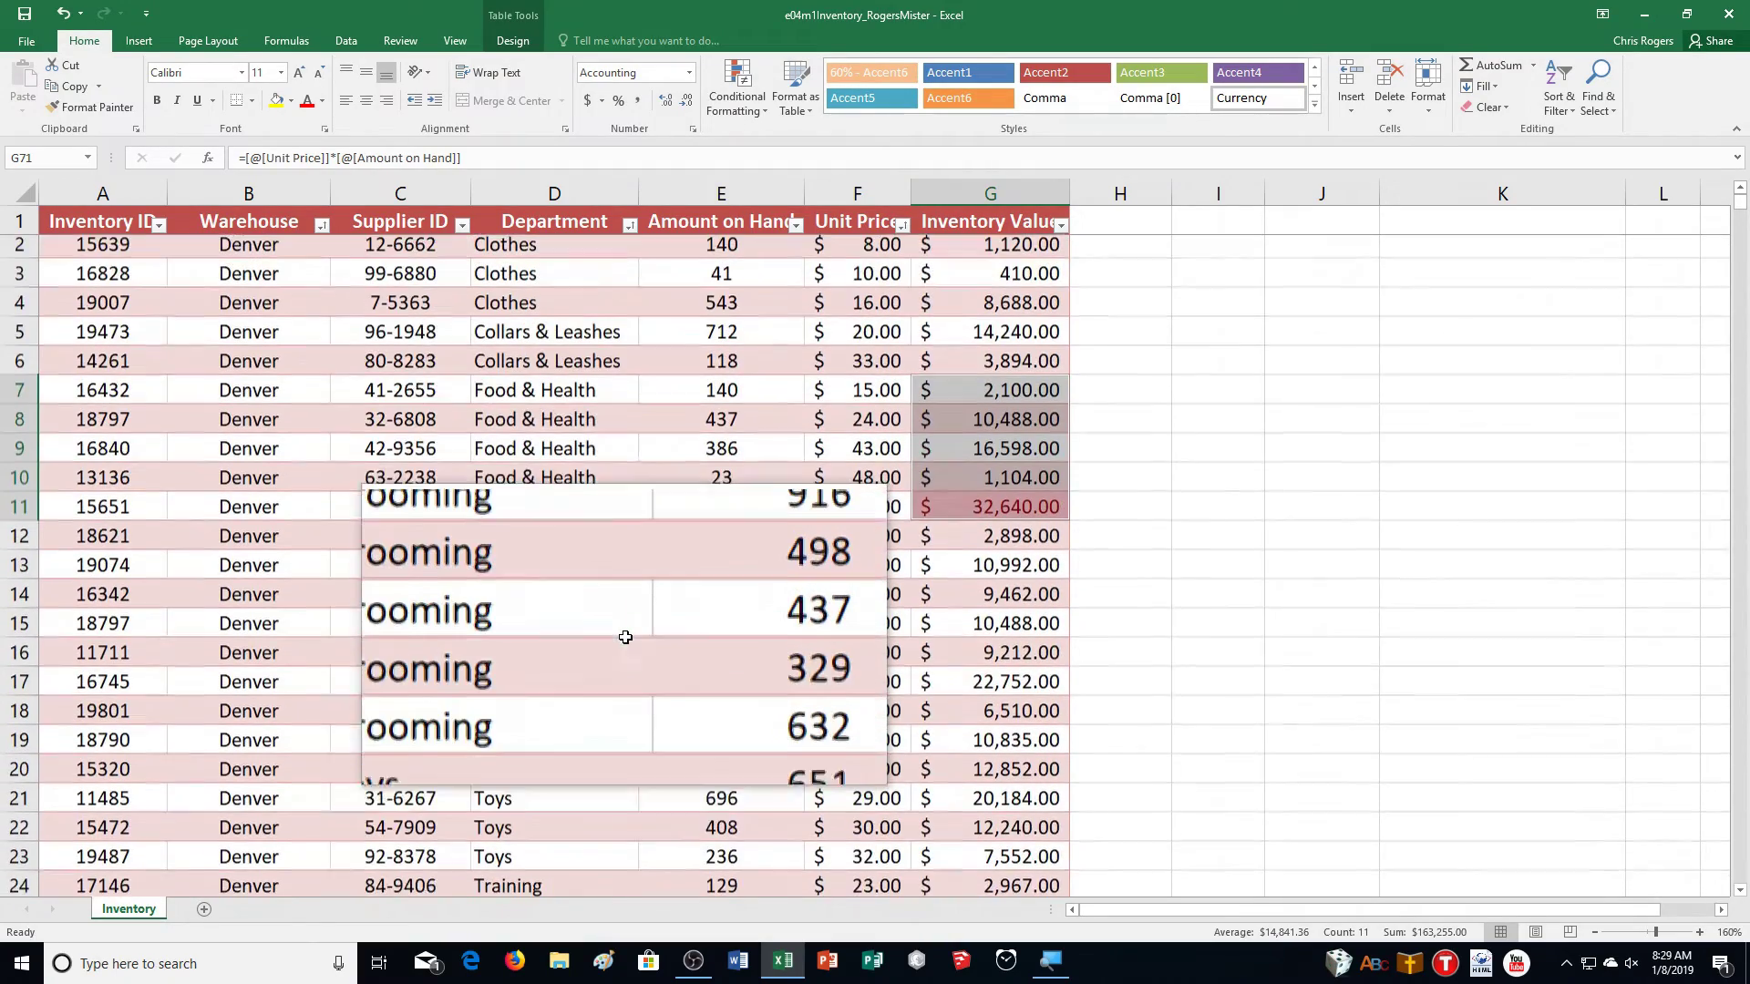
scroll(625, 637, "down", 5)
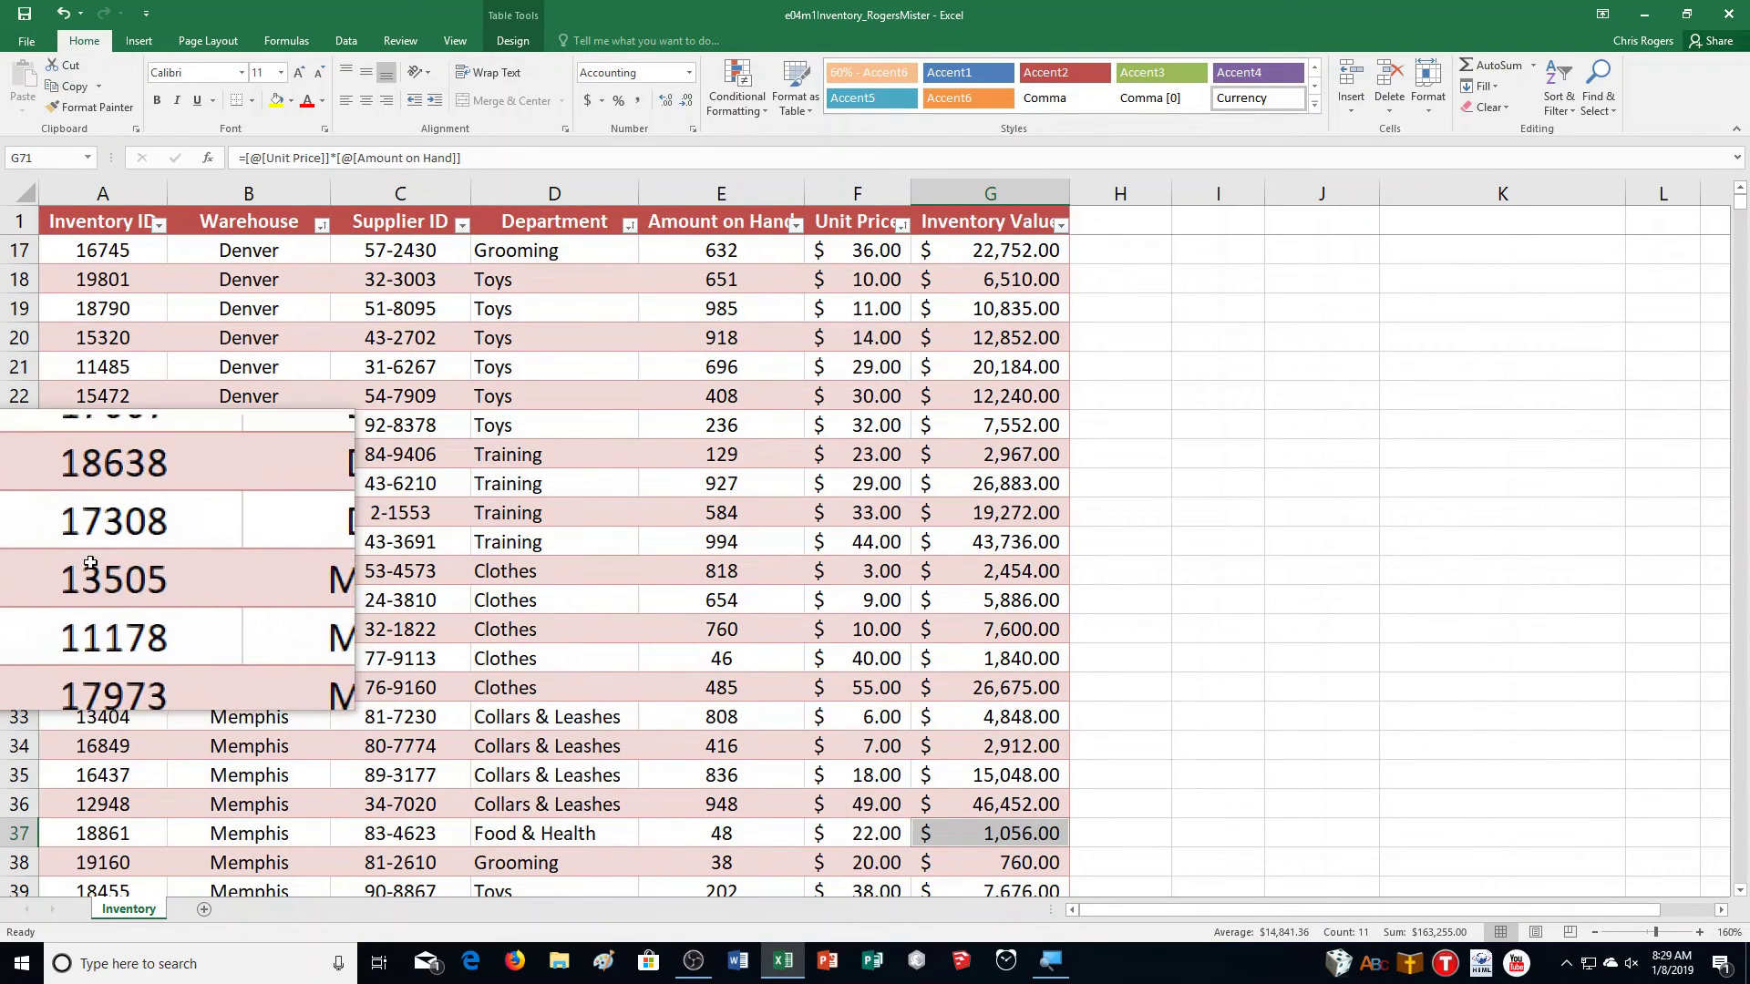
left_click(100, 570)
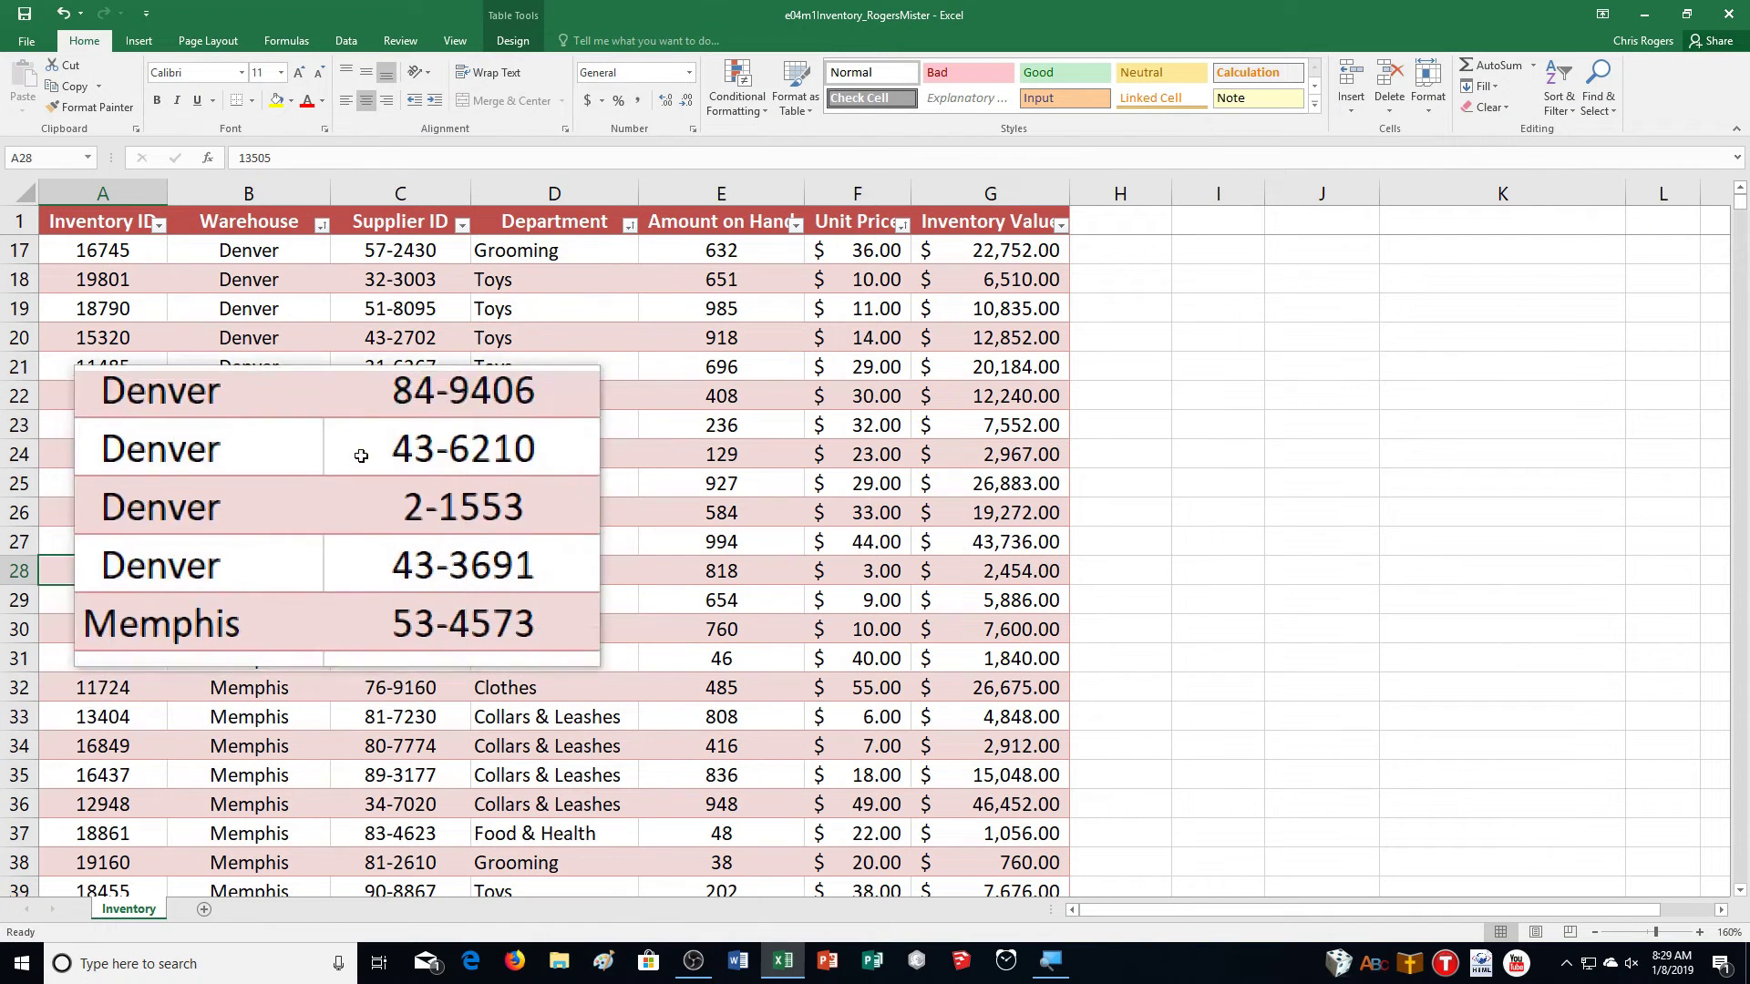
Step: Insert a page break above row 28 so Memphis starts a new page
left_click(173, 40)
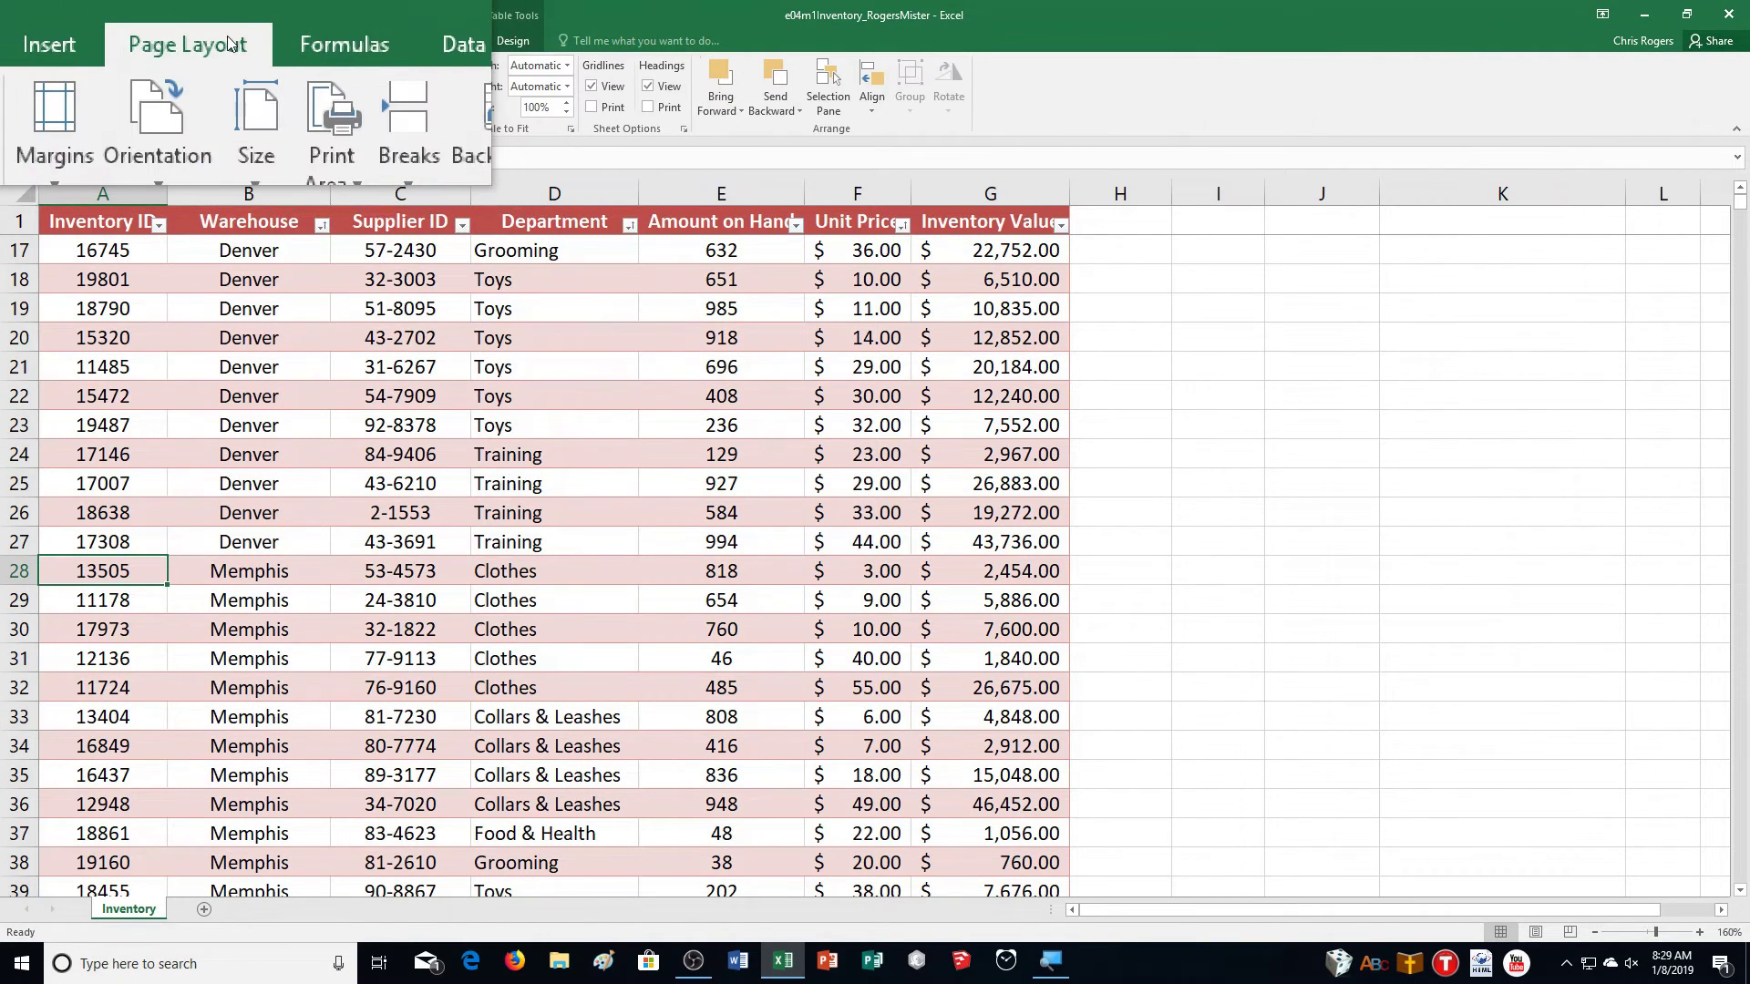
left_click(313, 97)
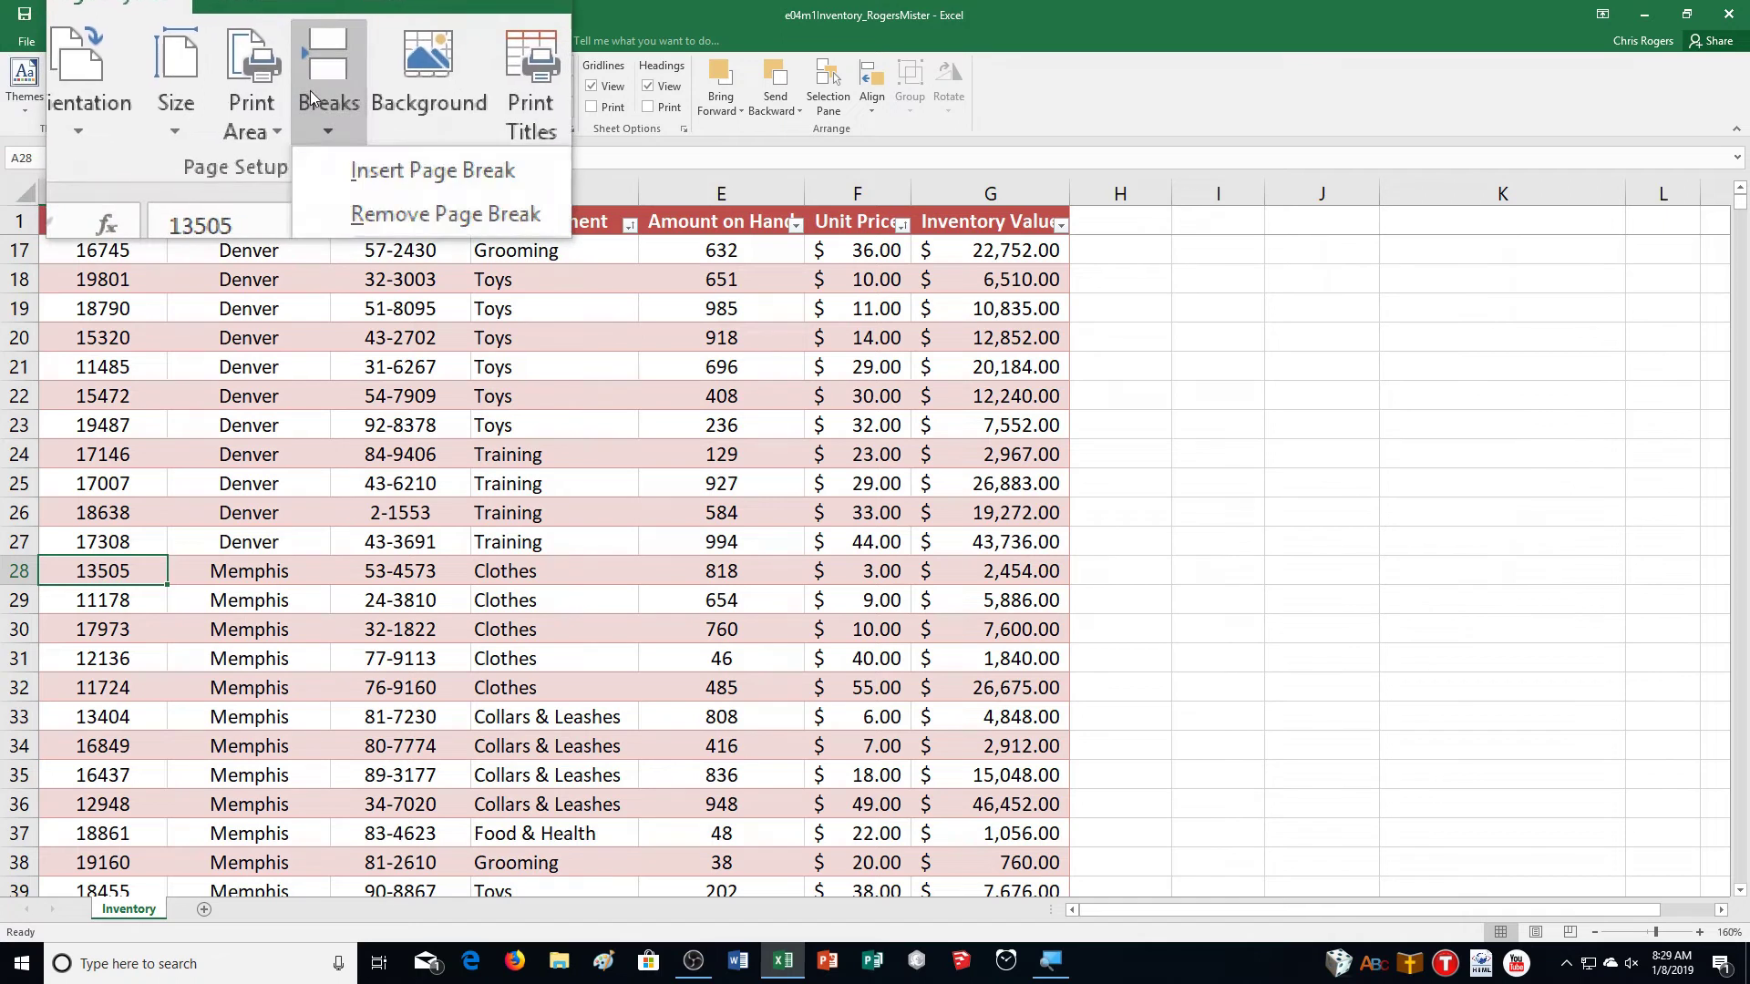
left_click(333, 138)
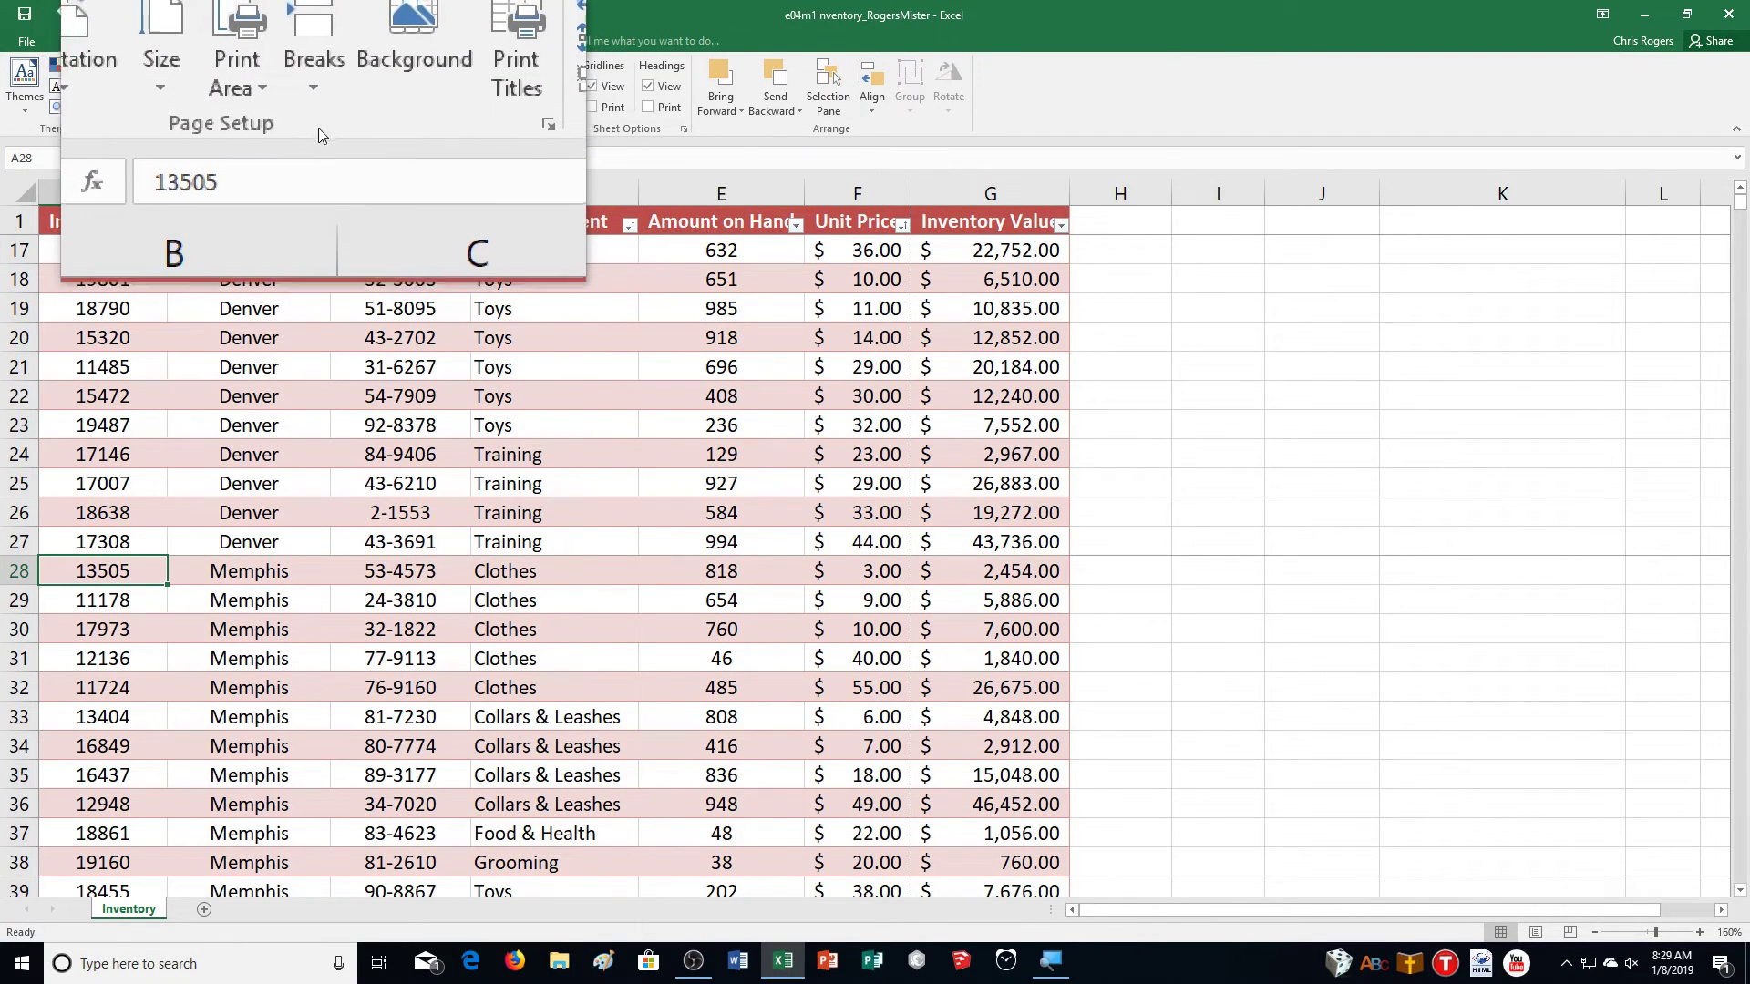
scroll(741, 642, "down", 6)
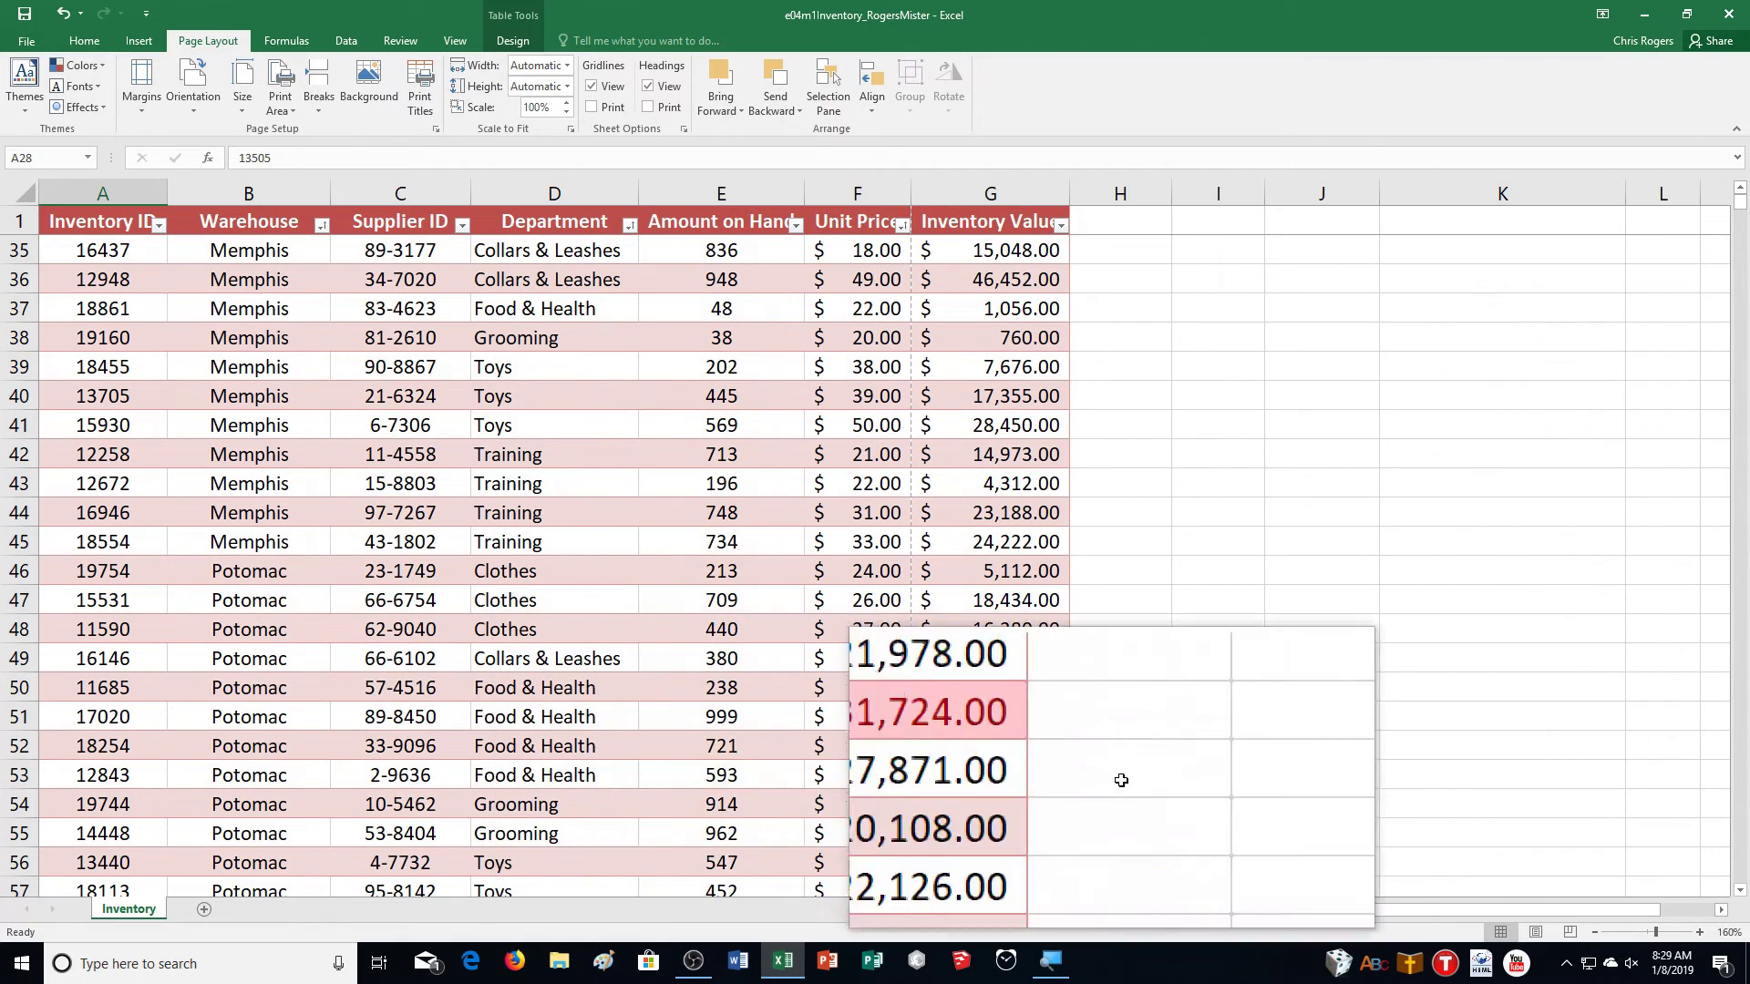
Step: Switch to Page Layout view, accepting the unfreeze-panes prompt, and check Denver ends at row 27
left_click(1536, 936)
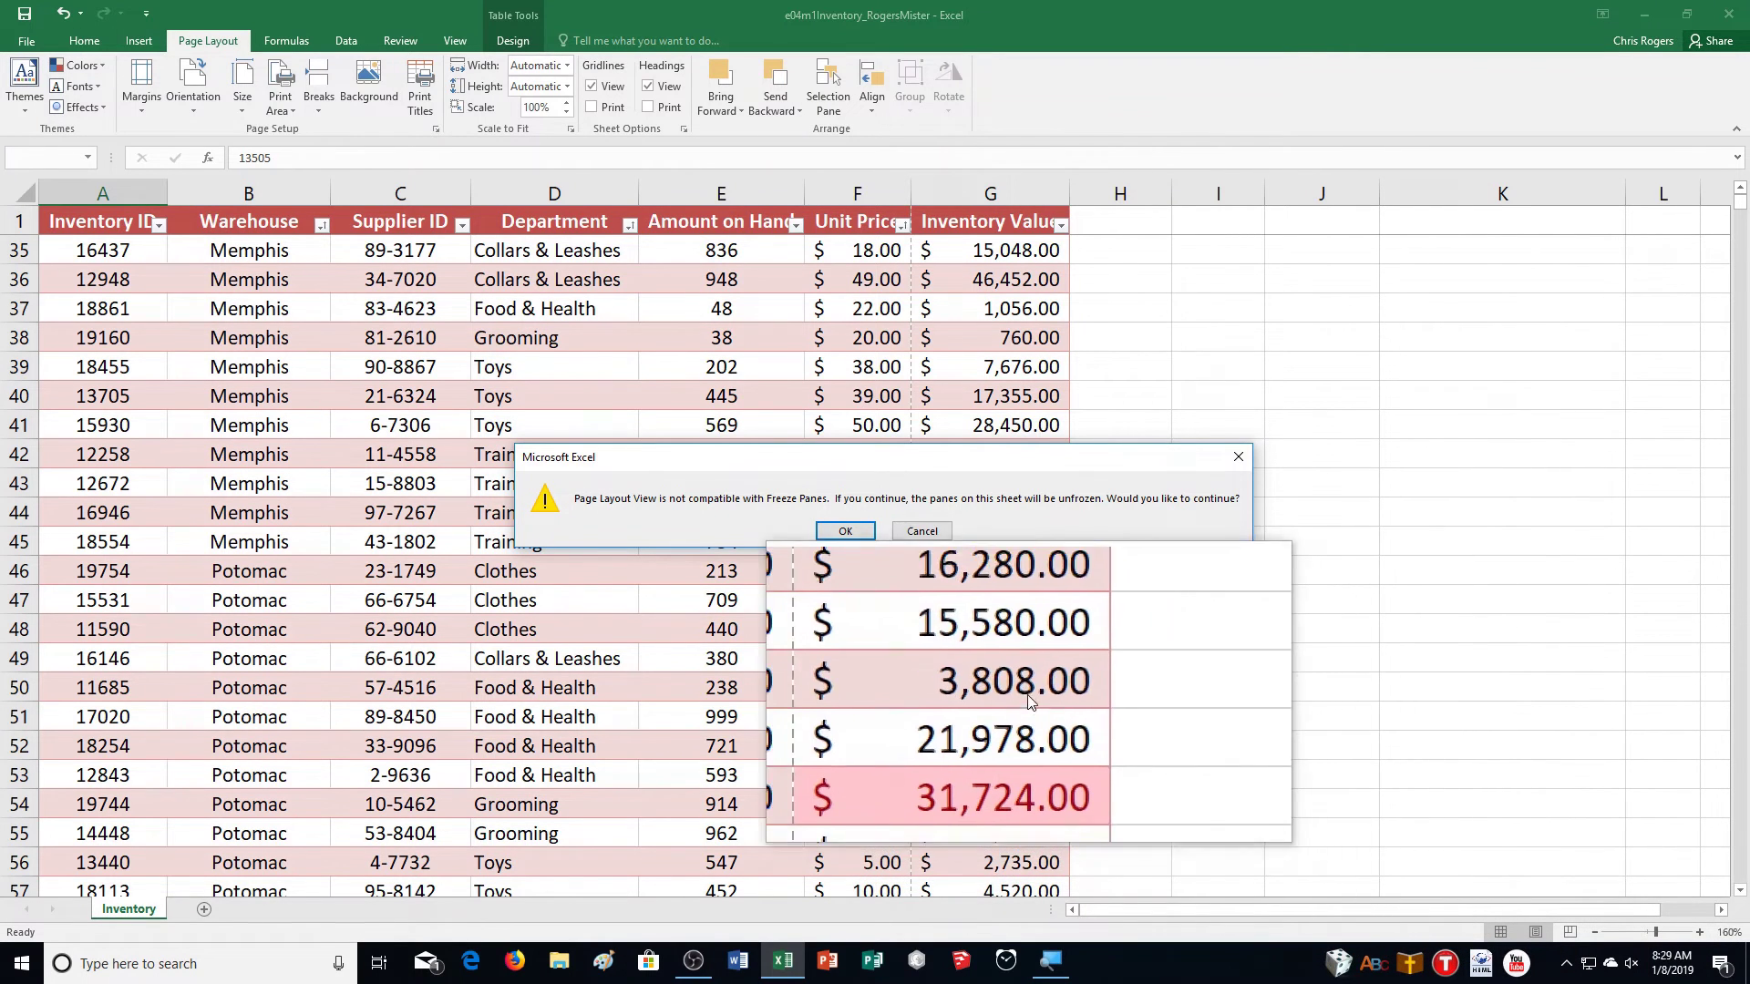
left_click(844, 535)
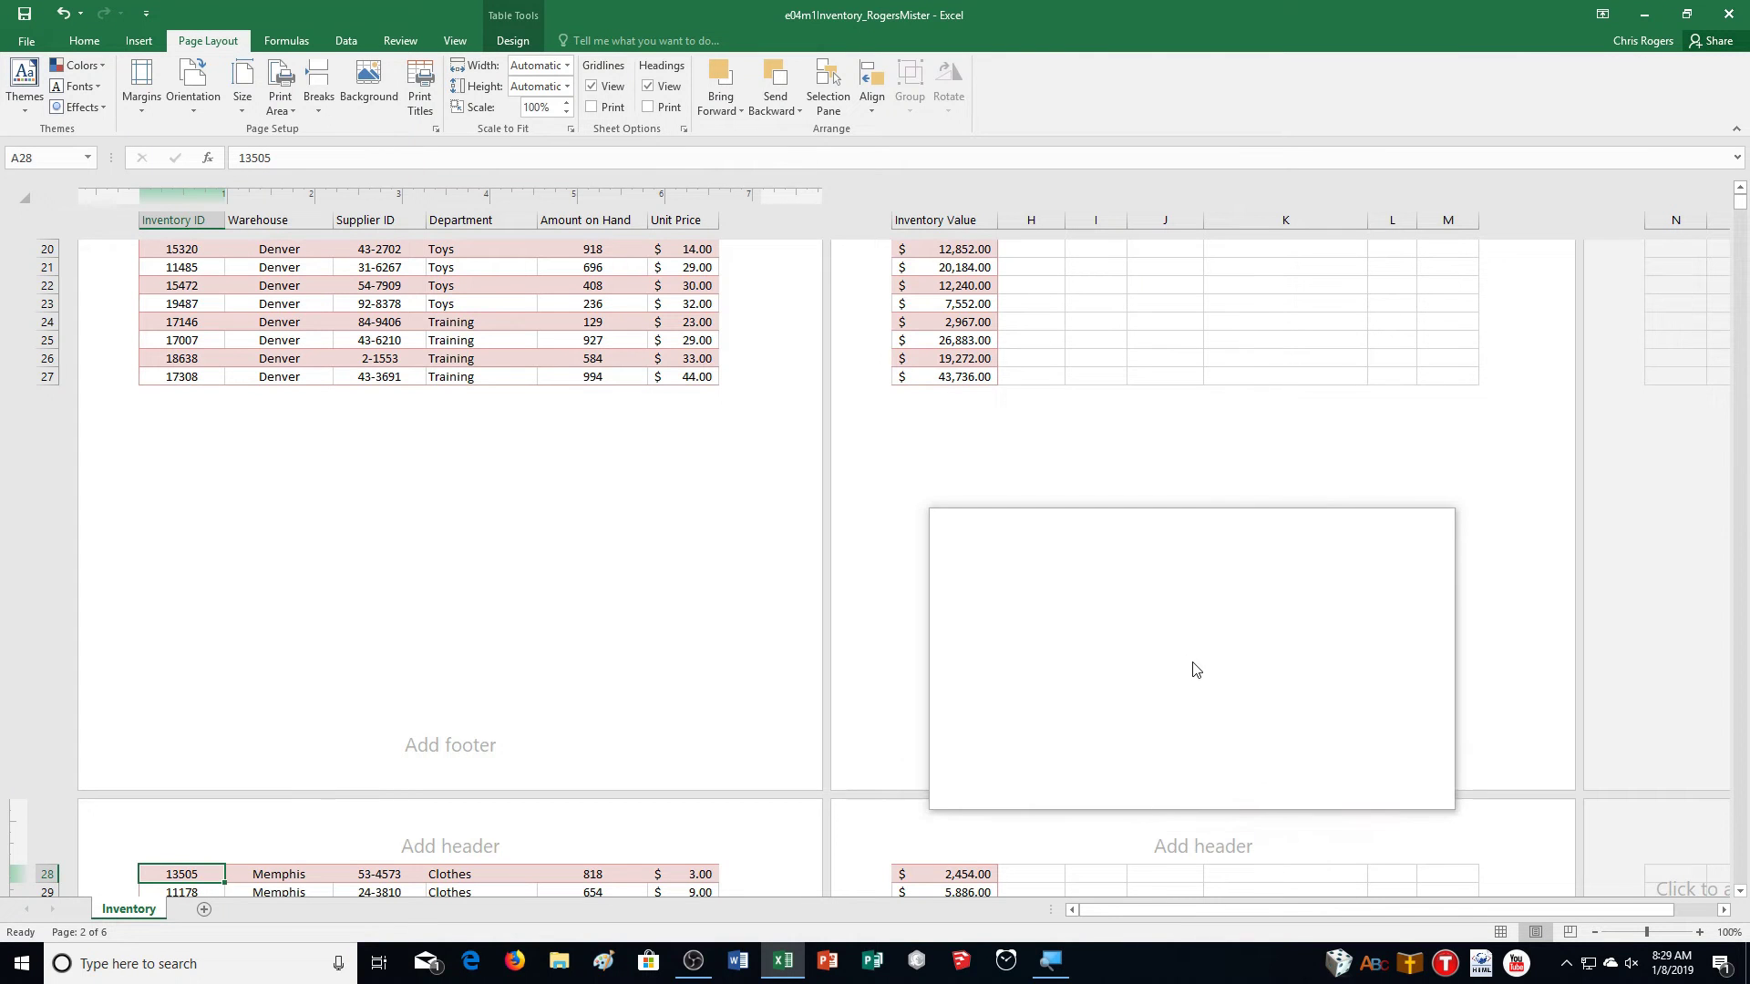
scroll(1222, 667, "up", 8)
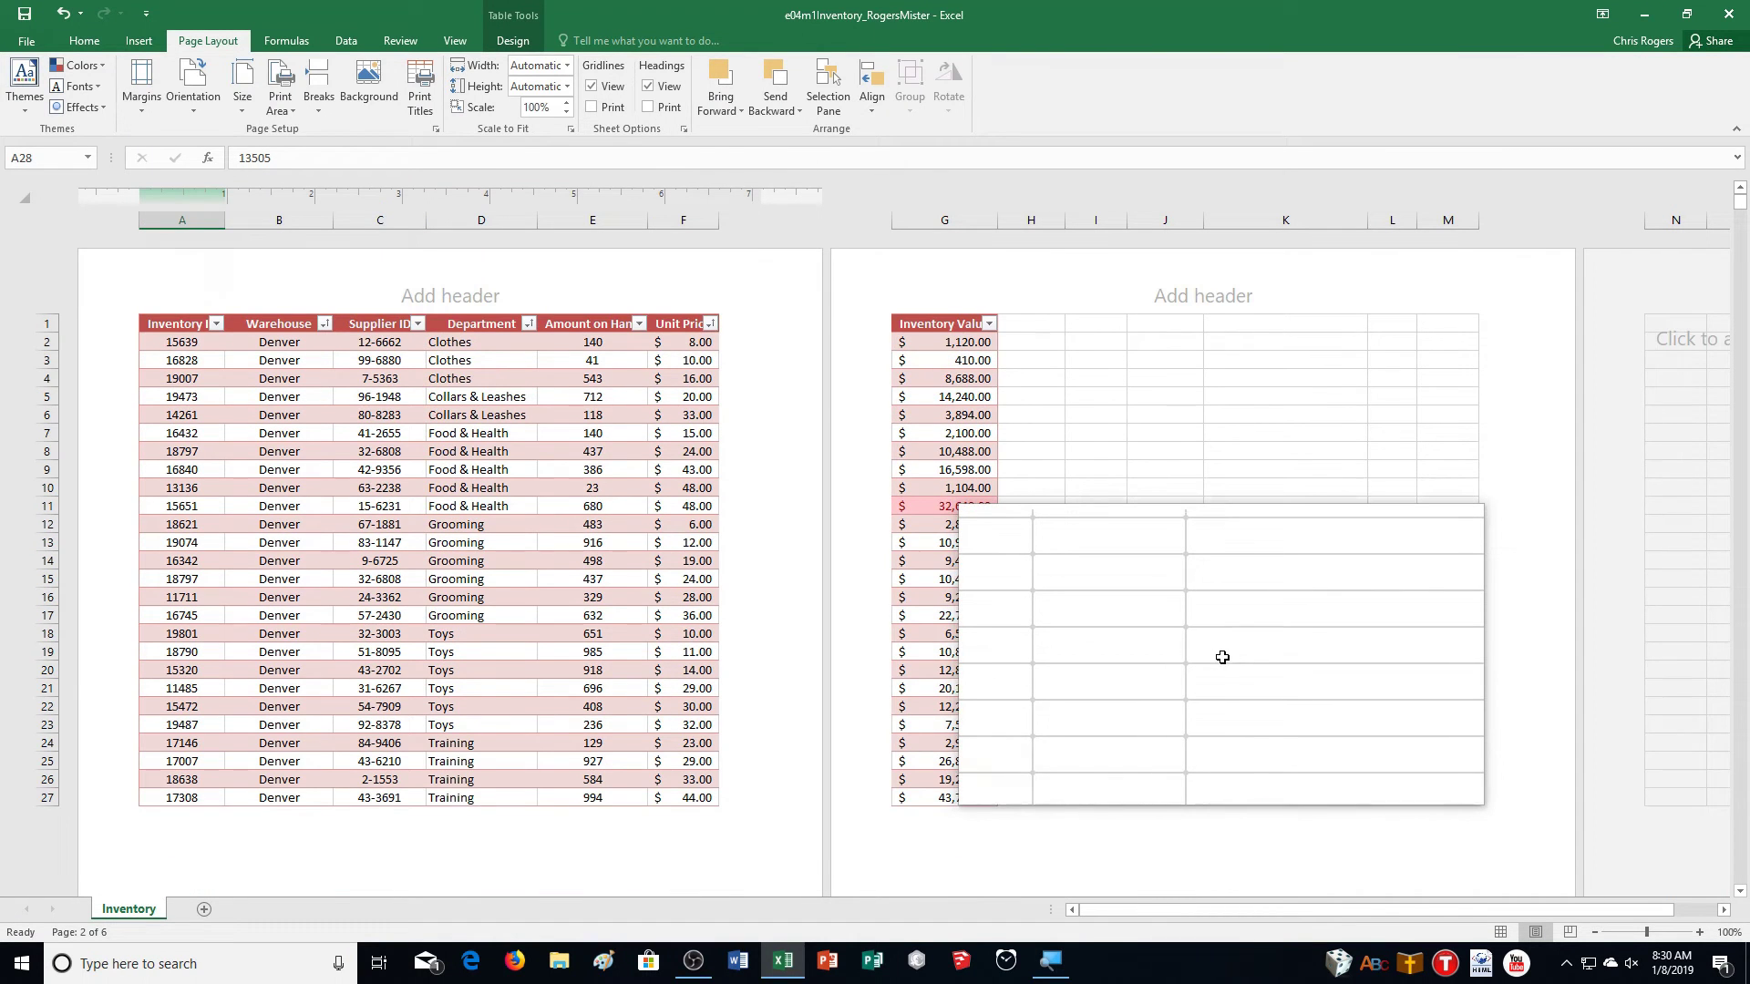
scroll(1222, 657, "down", 8)
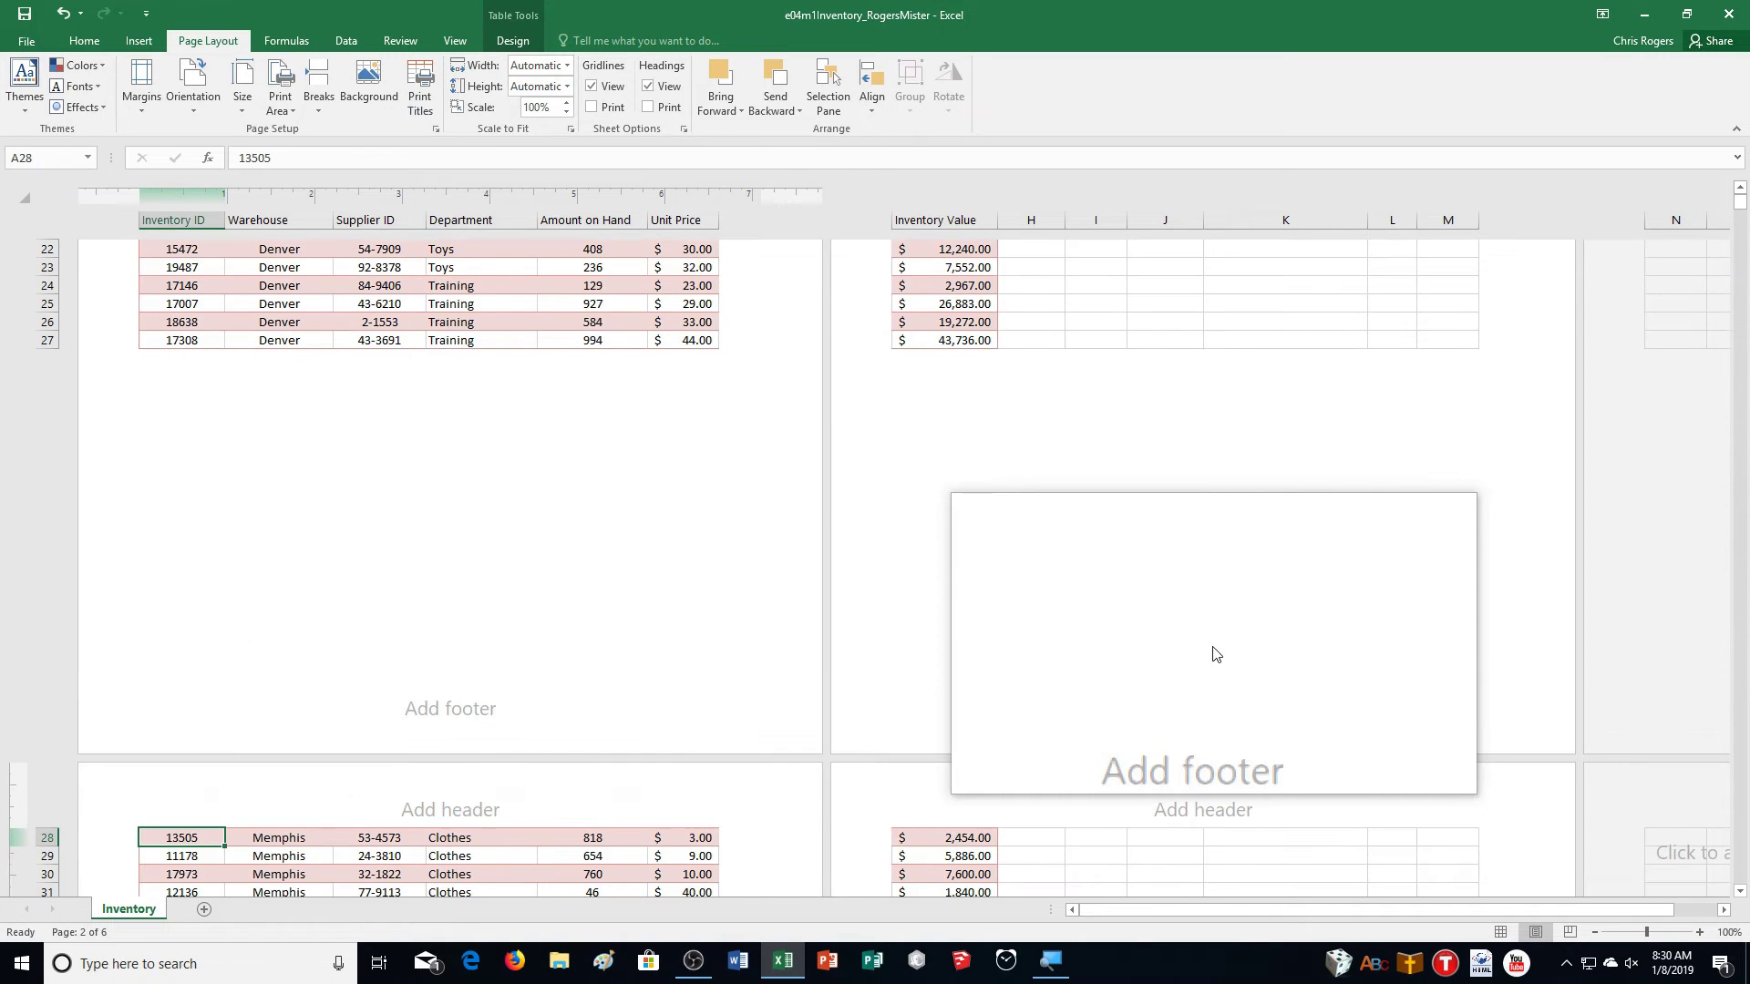
scroll(1216, 654, "down", 10)
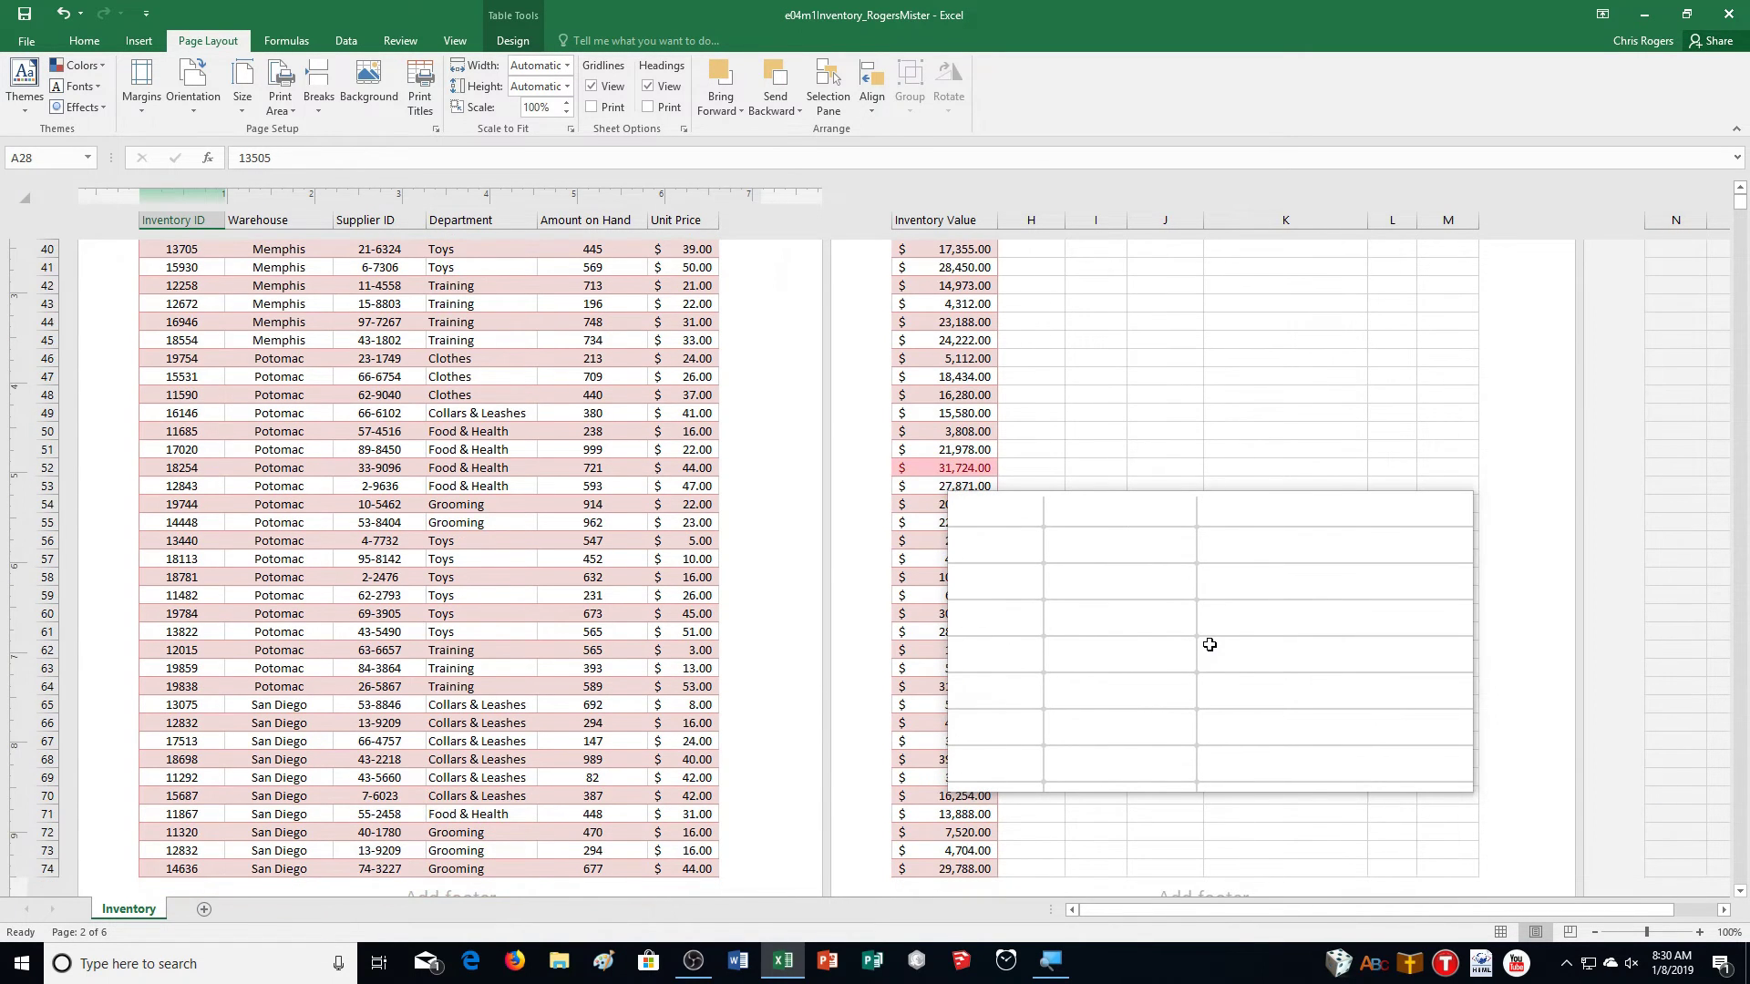
scroll(1209, 644, "down", 3)
scroll(1209, 644, "down", 1)
scroll(1209, 645, "up", 15)
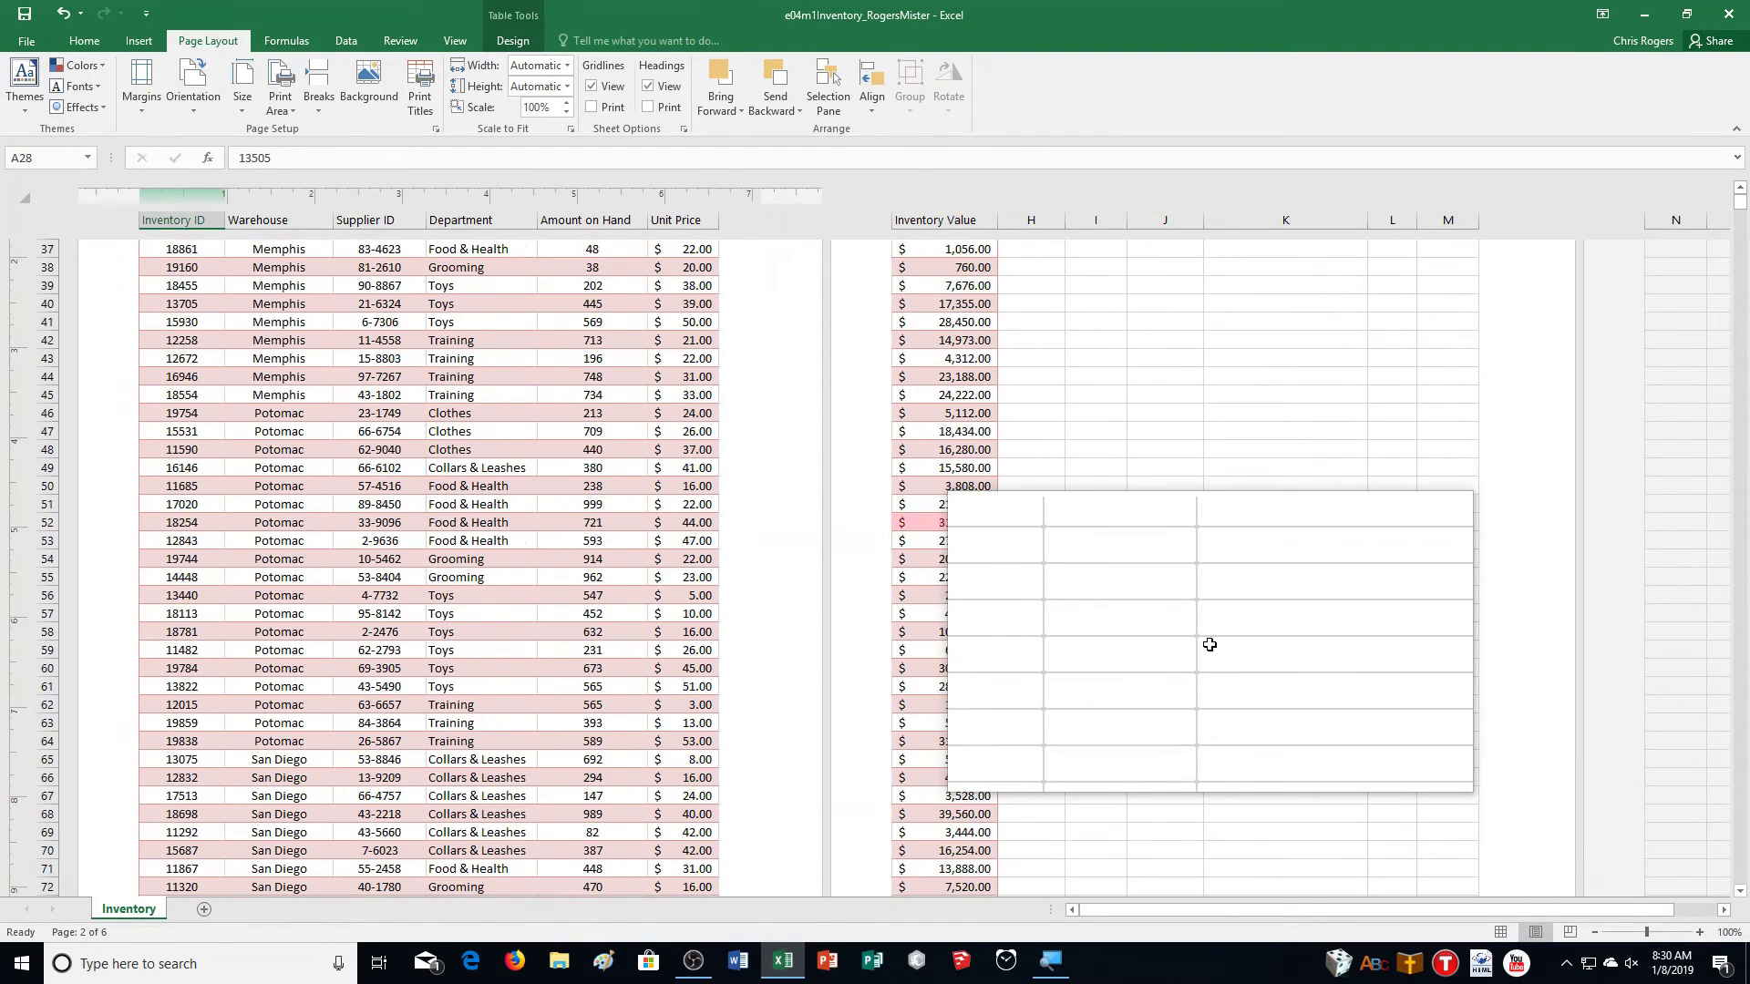
scroll(1209, 644, "up", 1)
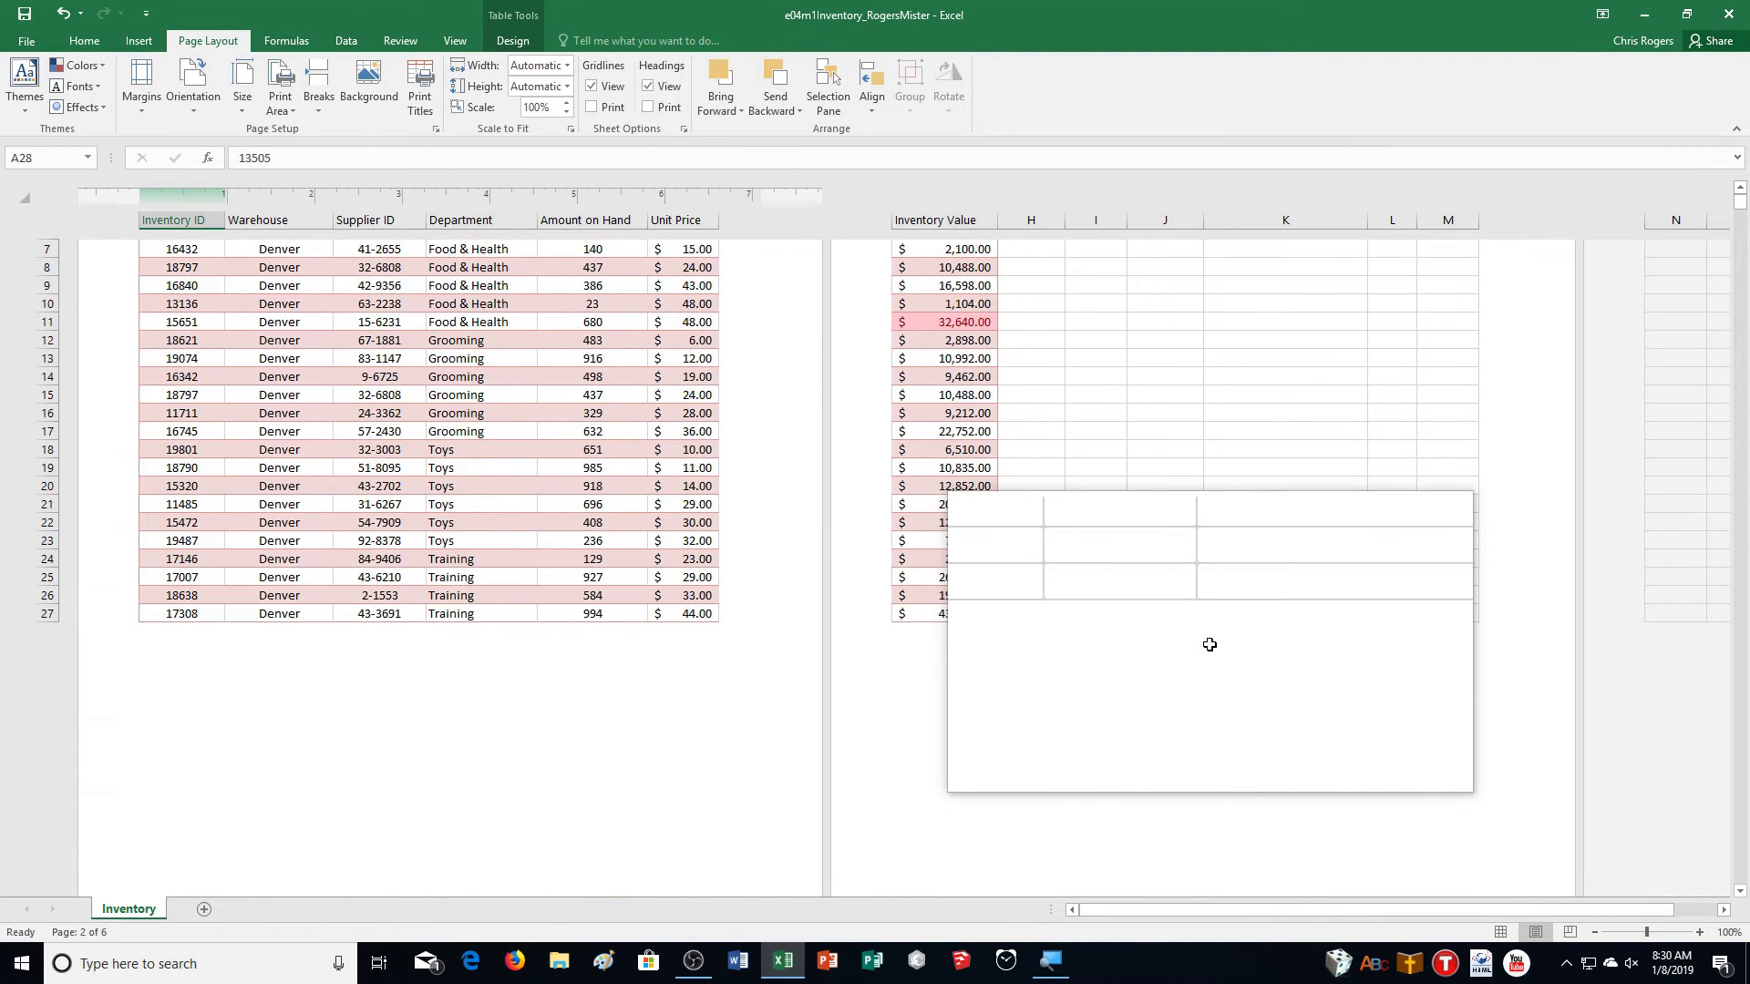
Step: Back in Normal view, insert a page break above A46 so Potomac starts a new page
key("alt+w")
key("l")
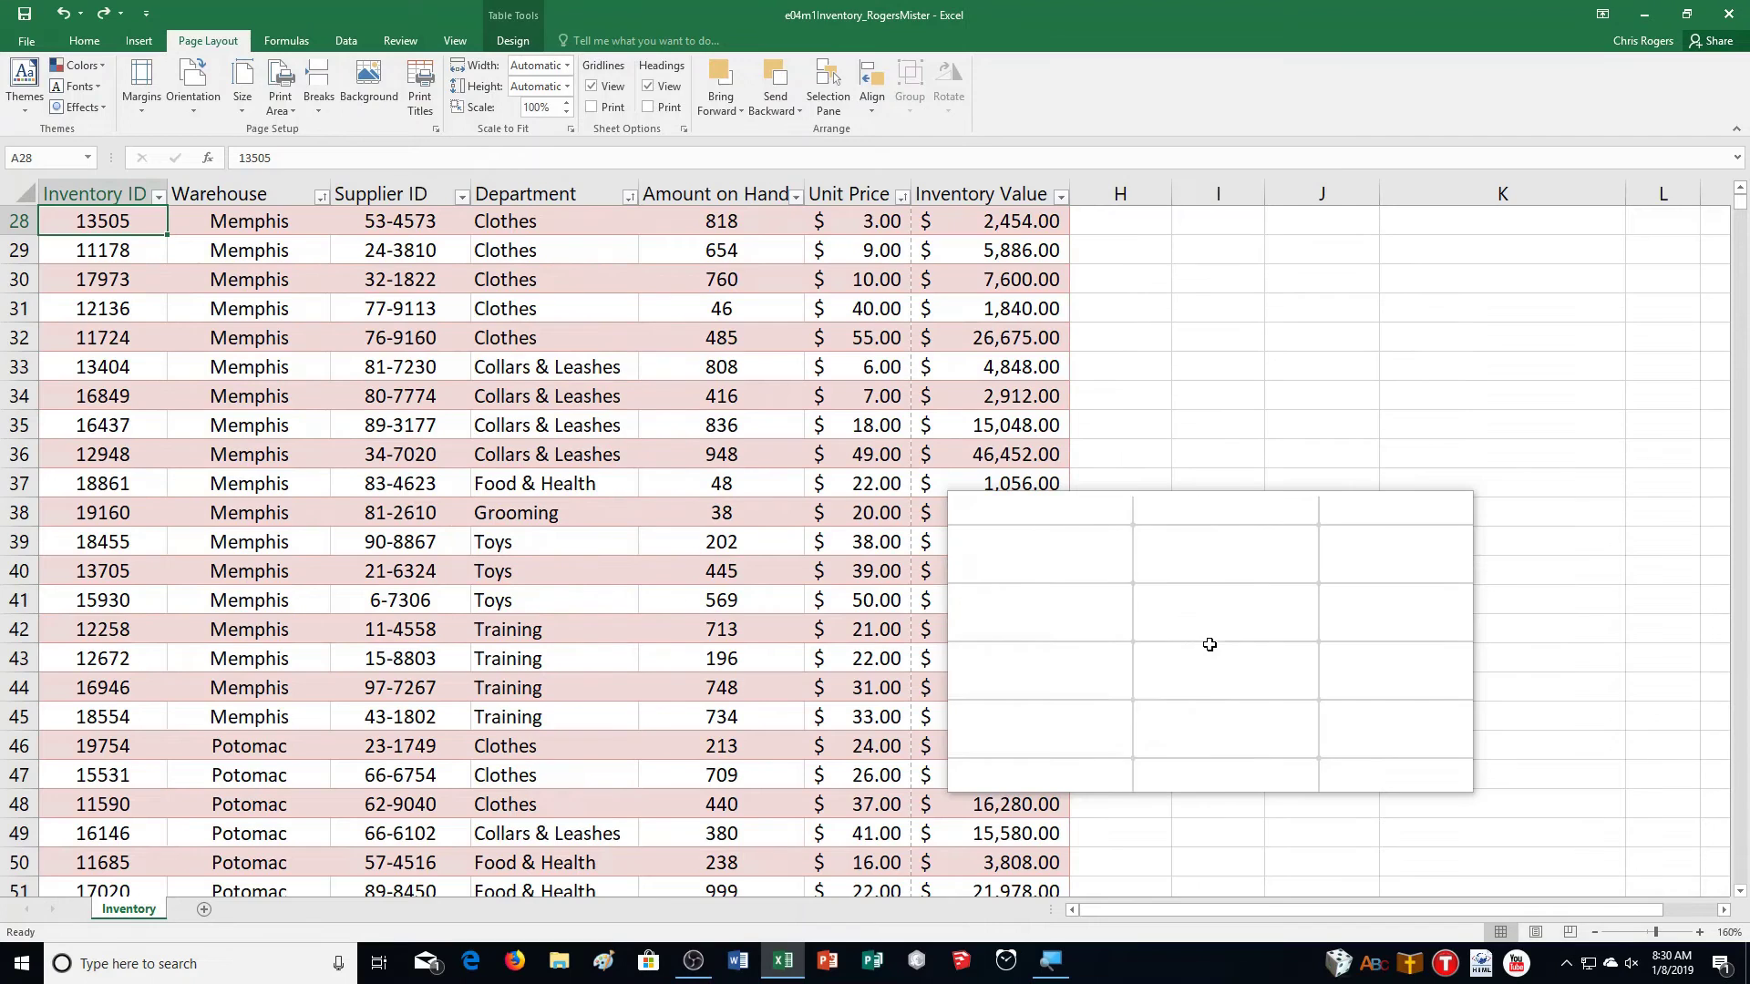
scroll(499, 676, "up", 4)
scroll(585, 798, "down", 3)
scroll(585, 798, "up", 1)
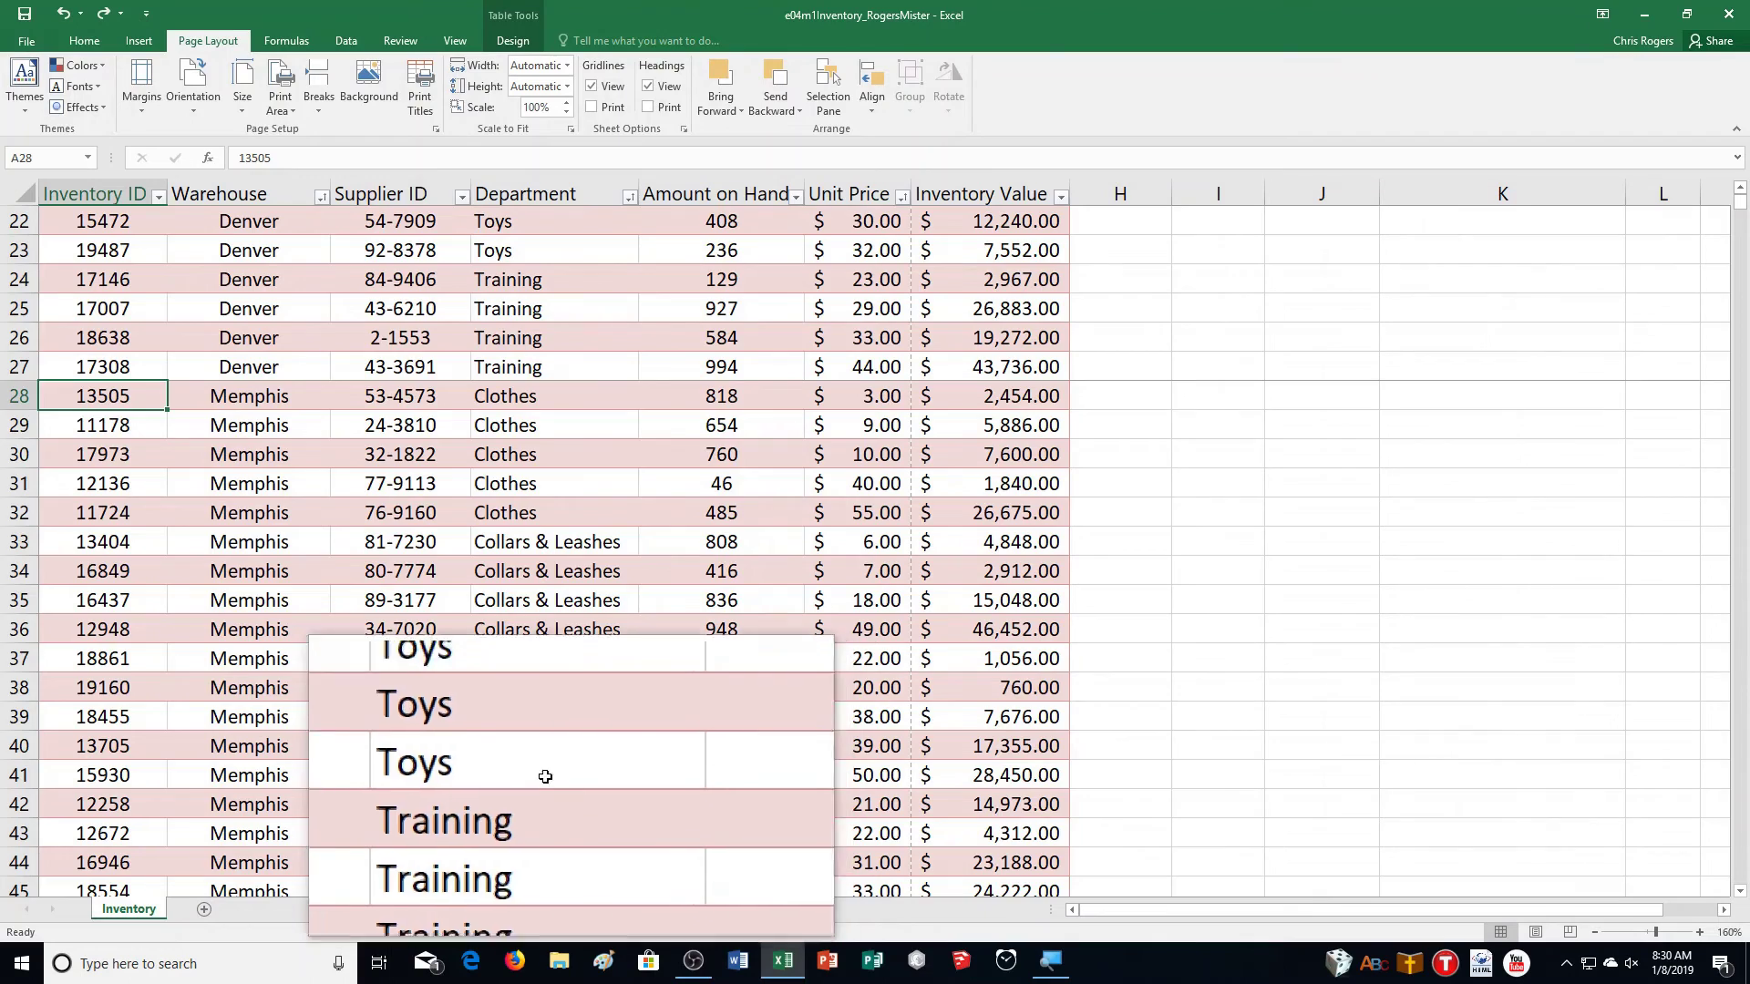
scroll(583, 795, "down", 7)
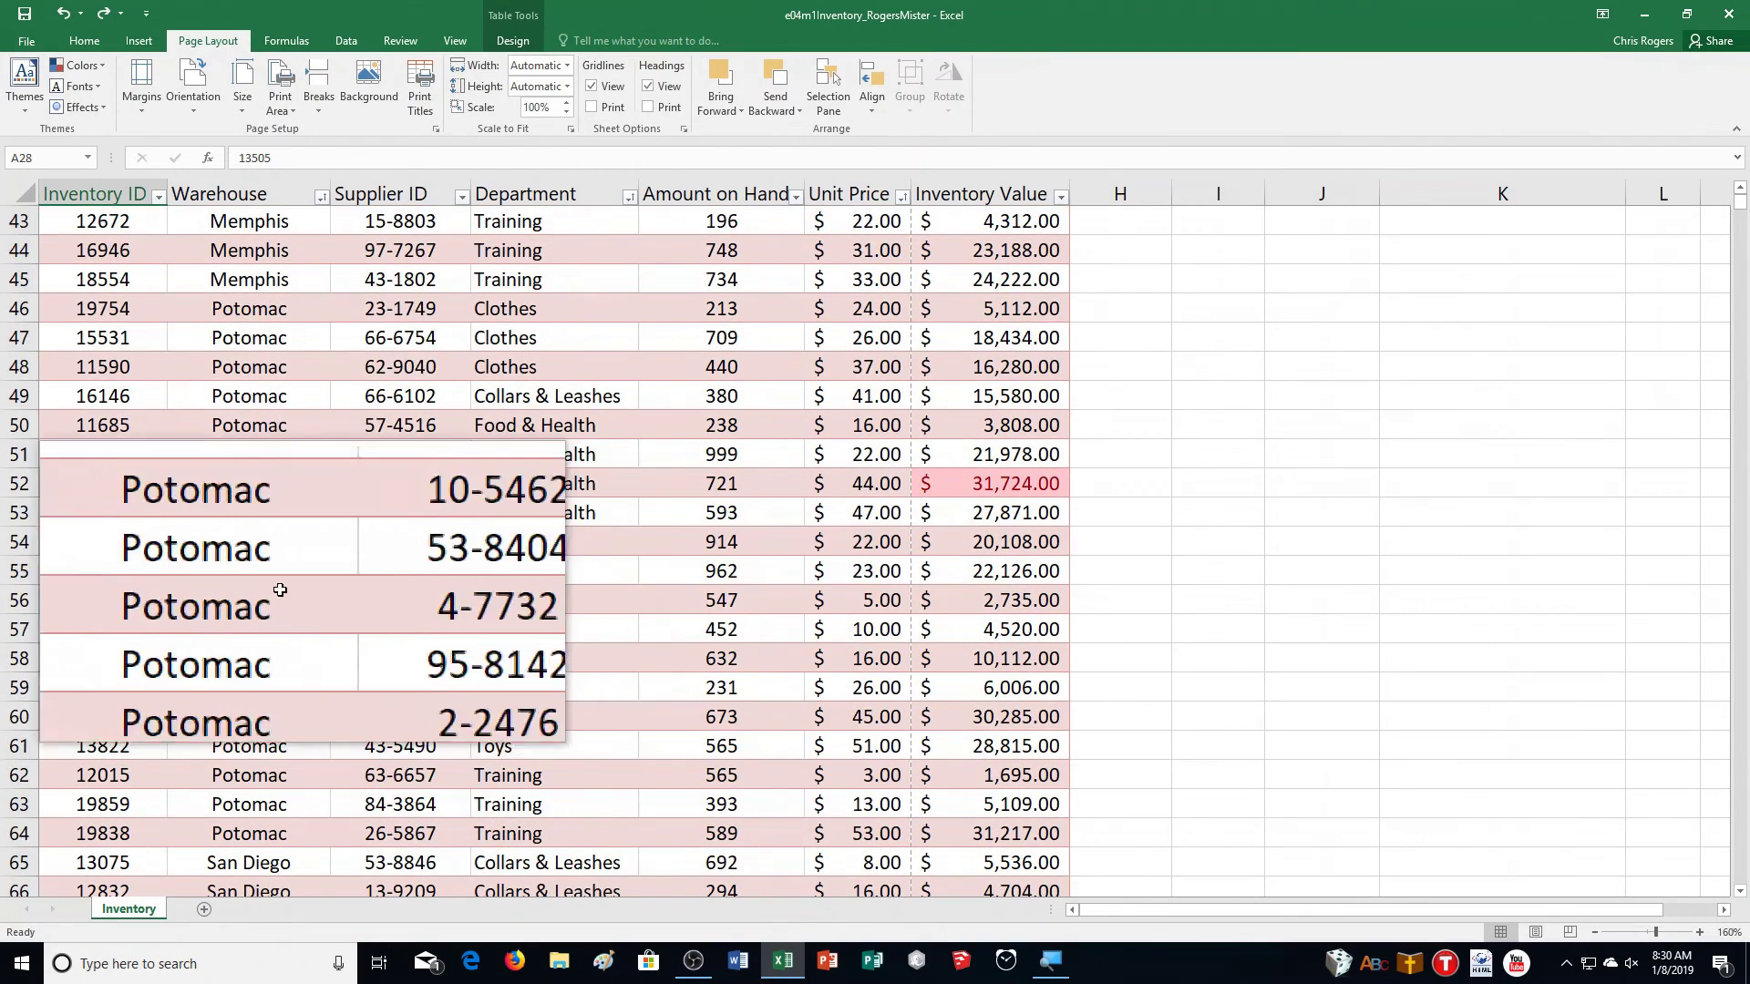
left_click(142, 311)
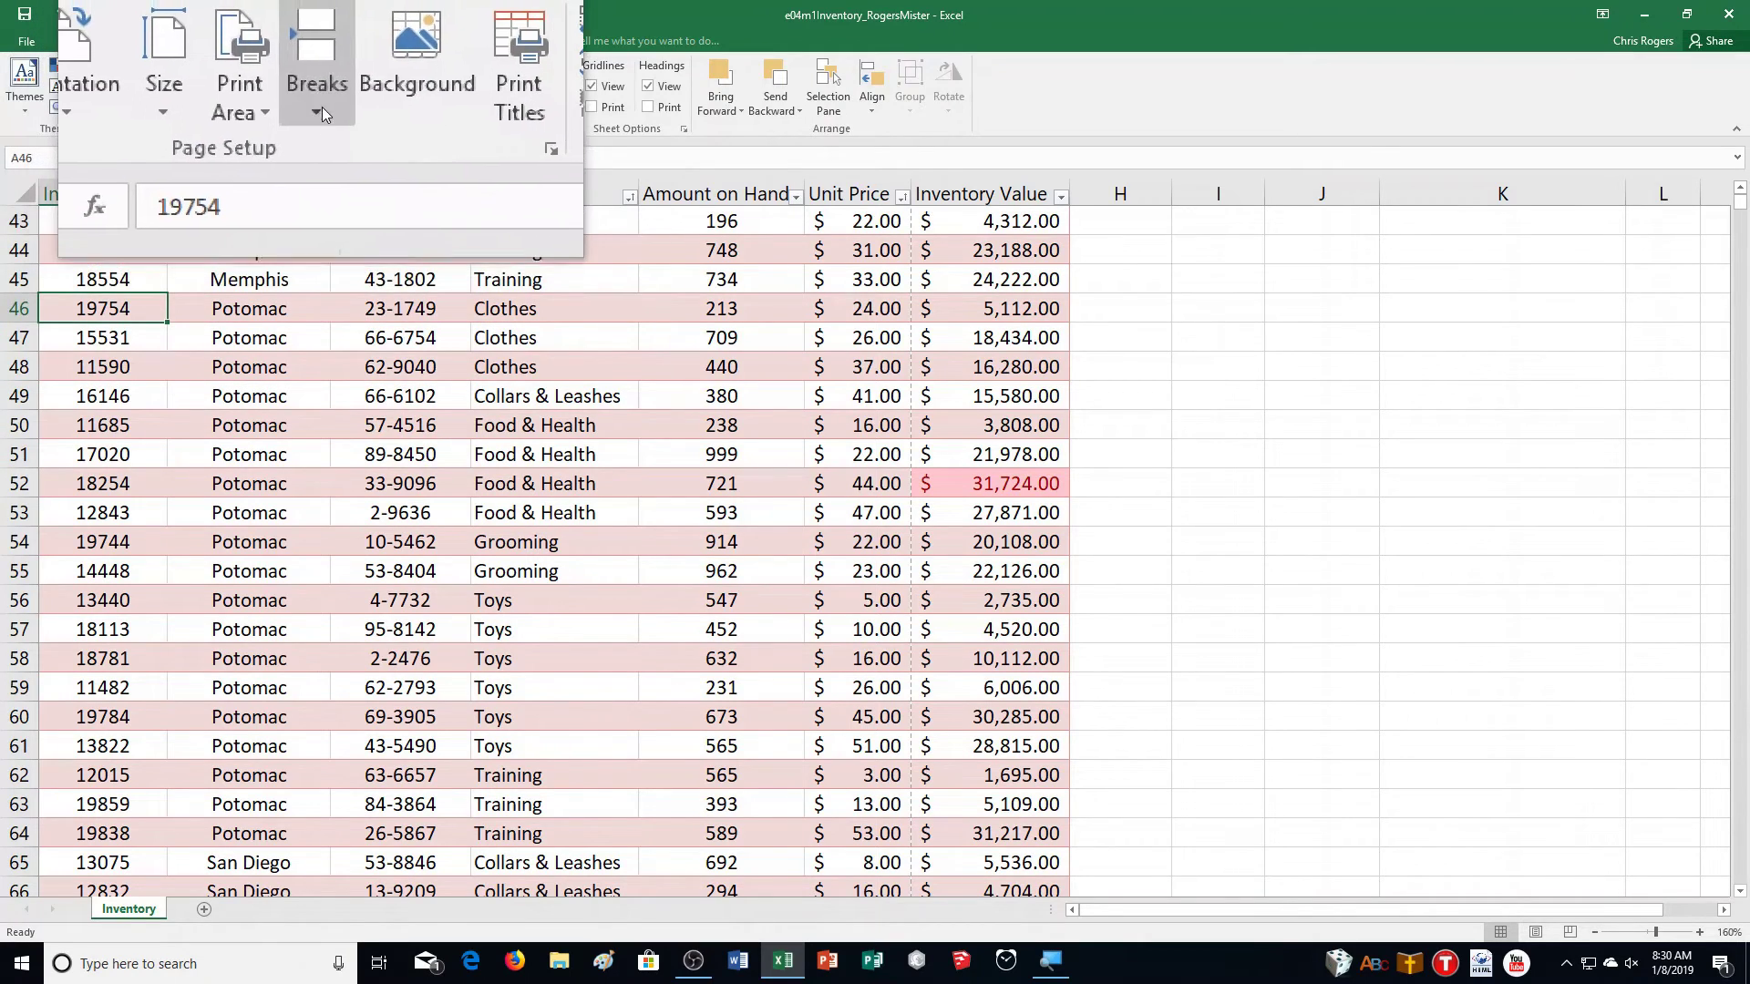
left_click(325, 106)
left_click(342, 130)
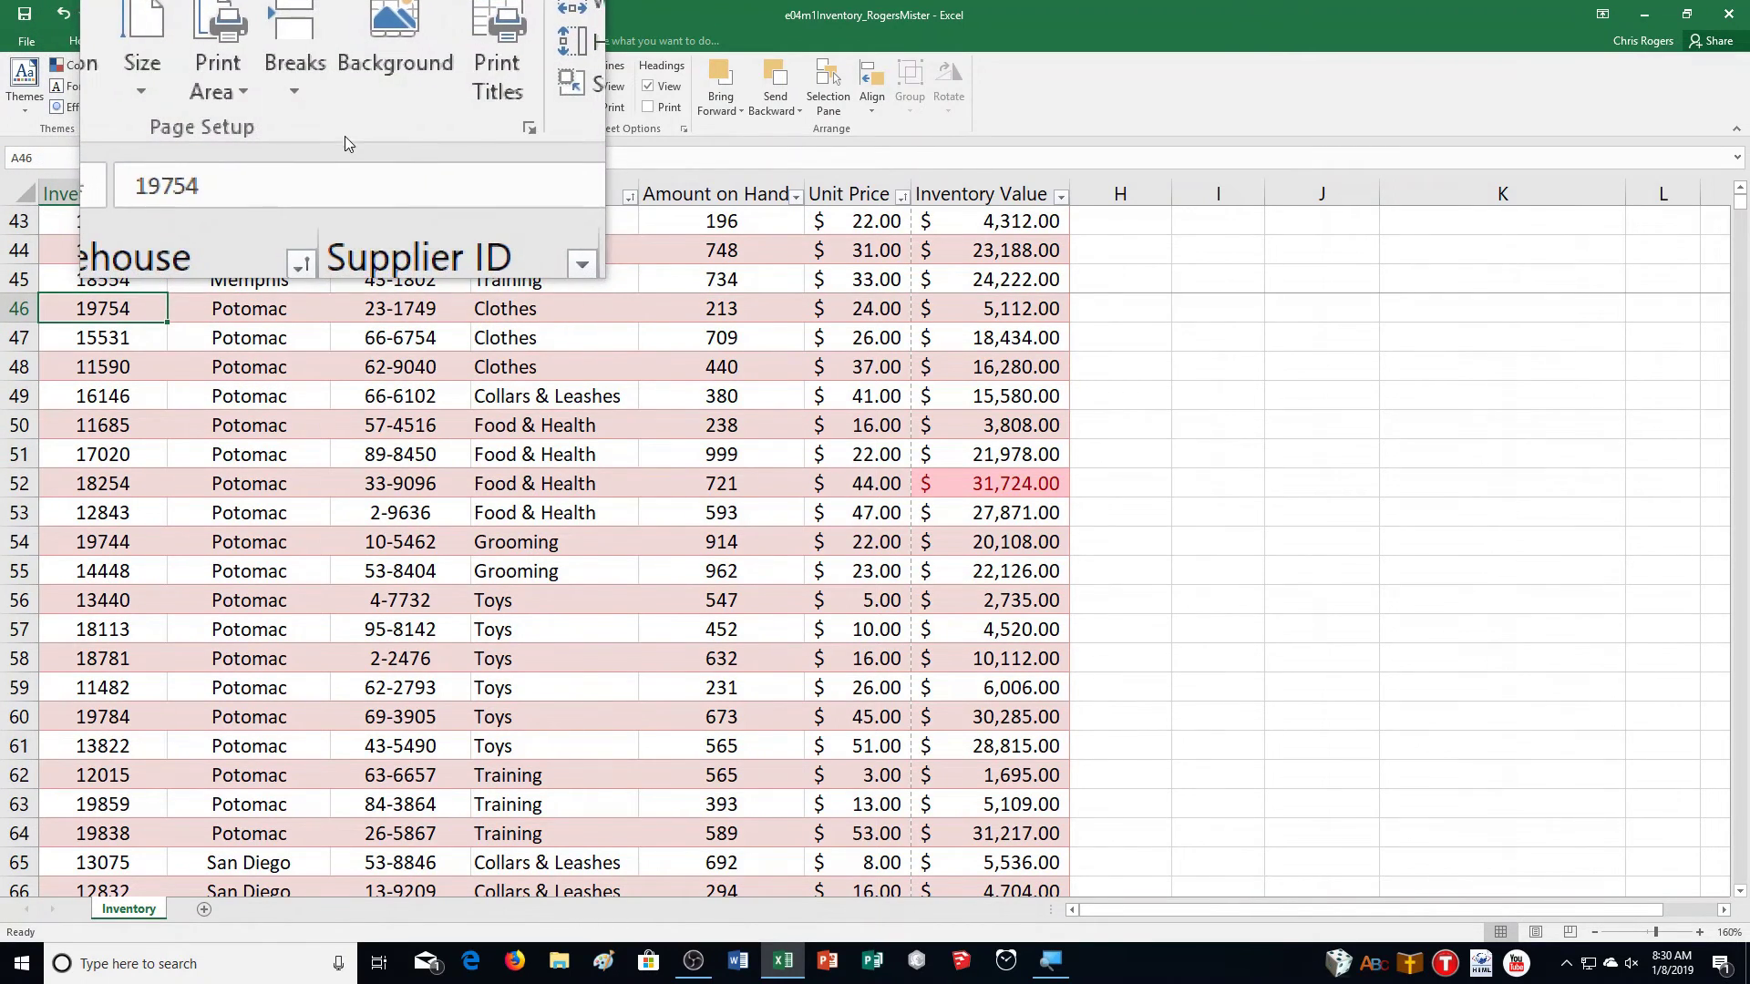
Step: Insert a page break above A65 so San Diego starts a new page
scroll(762, 692, "down", 2)
scroll(763, 694, "down", 1)
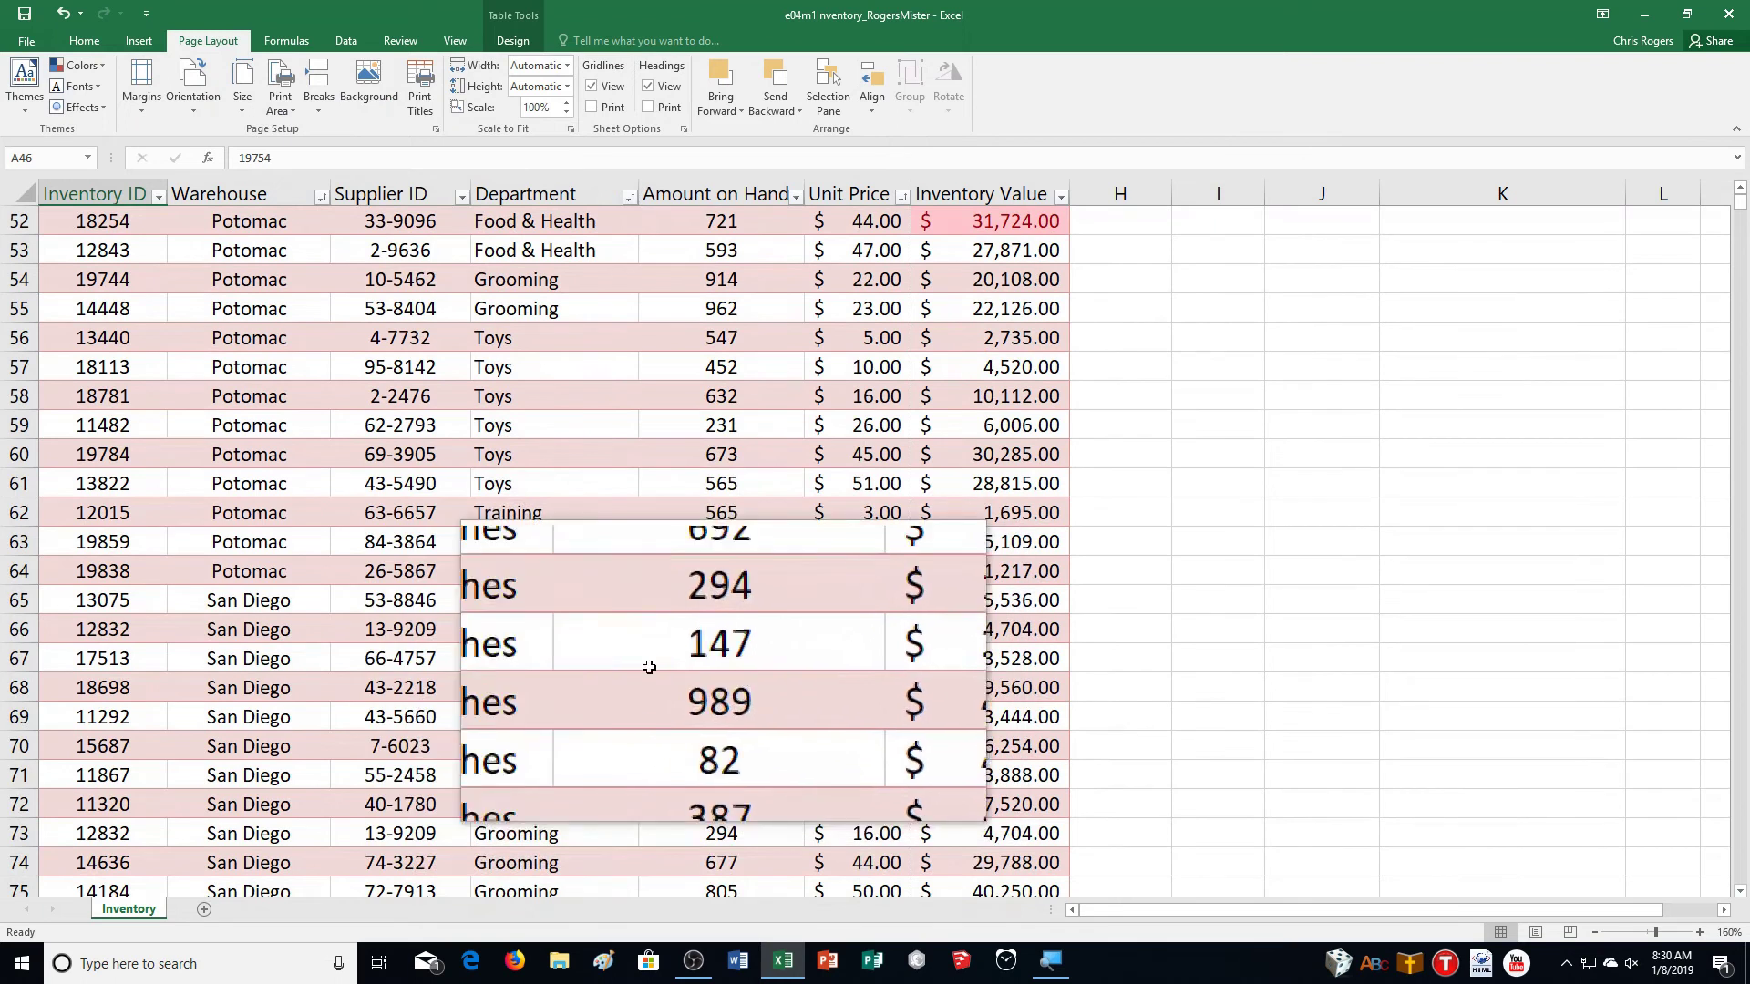
left_click(132, 603)
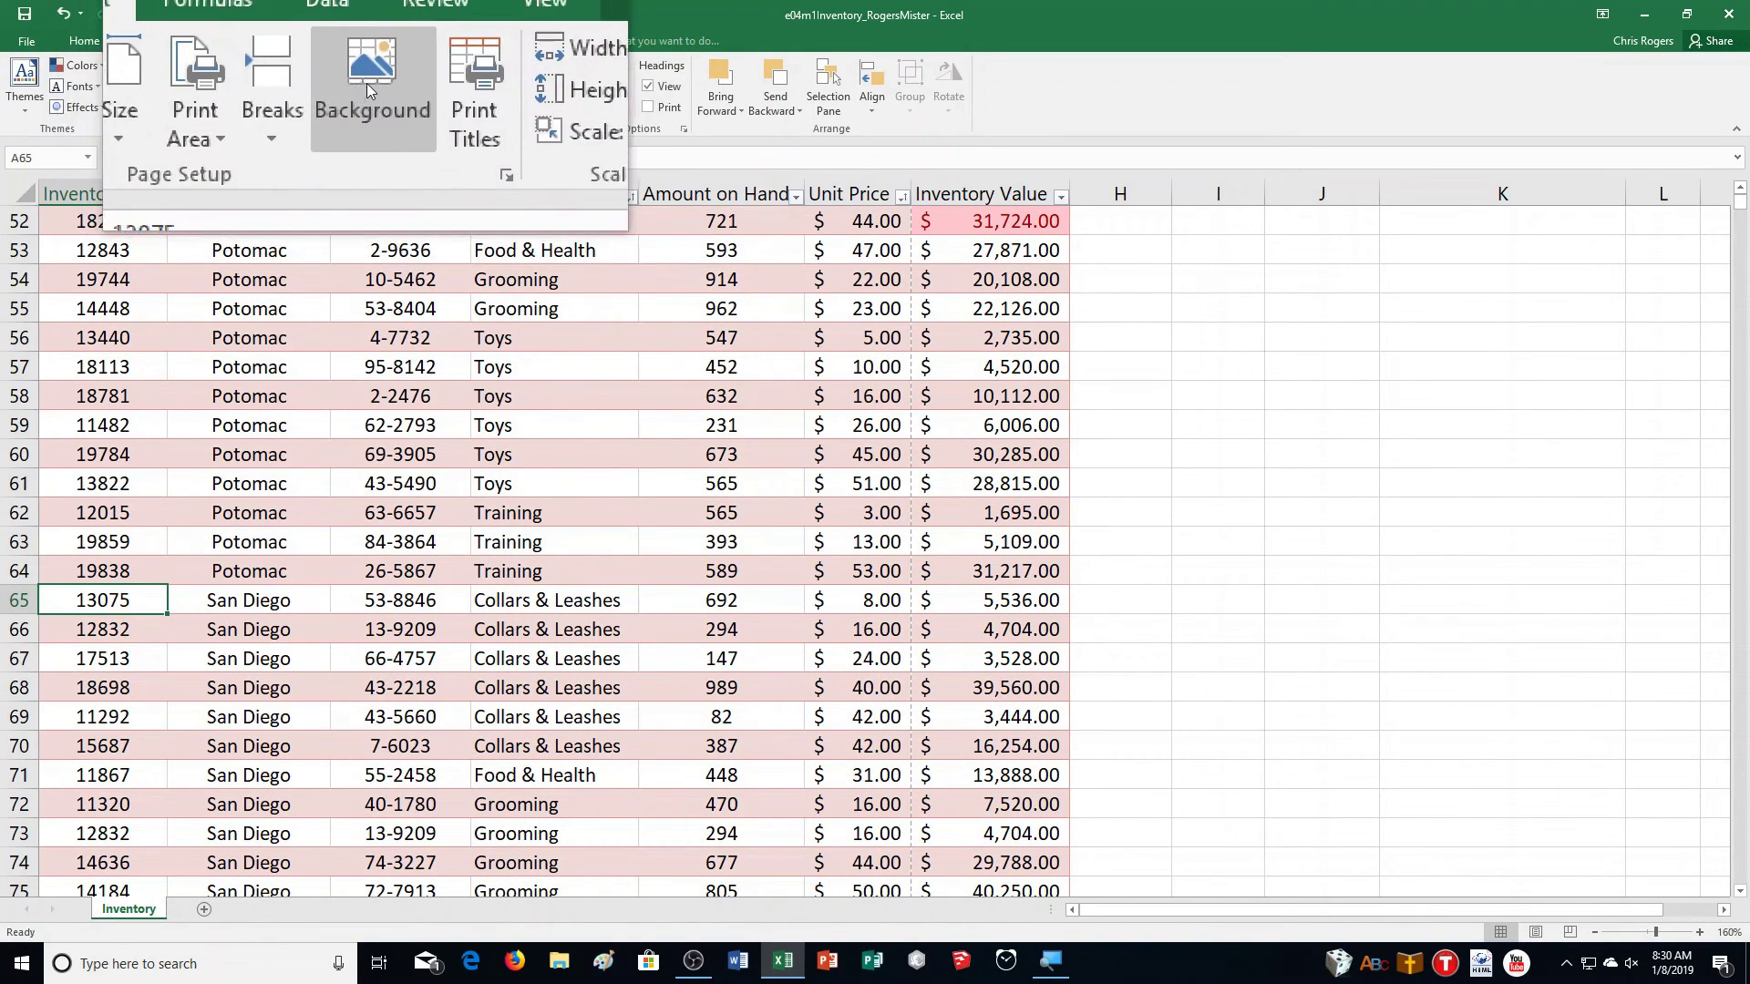
left_click(330, 95)
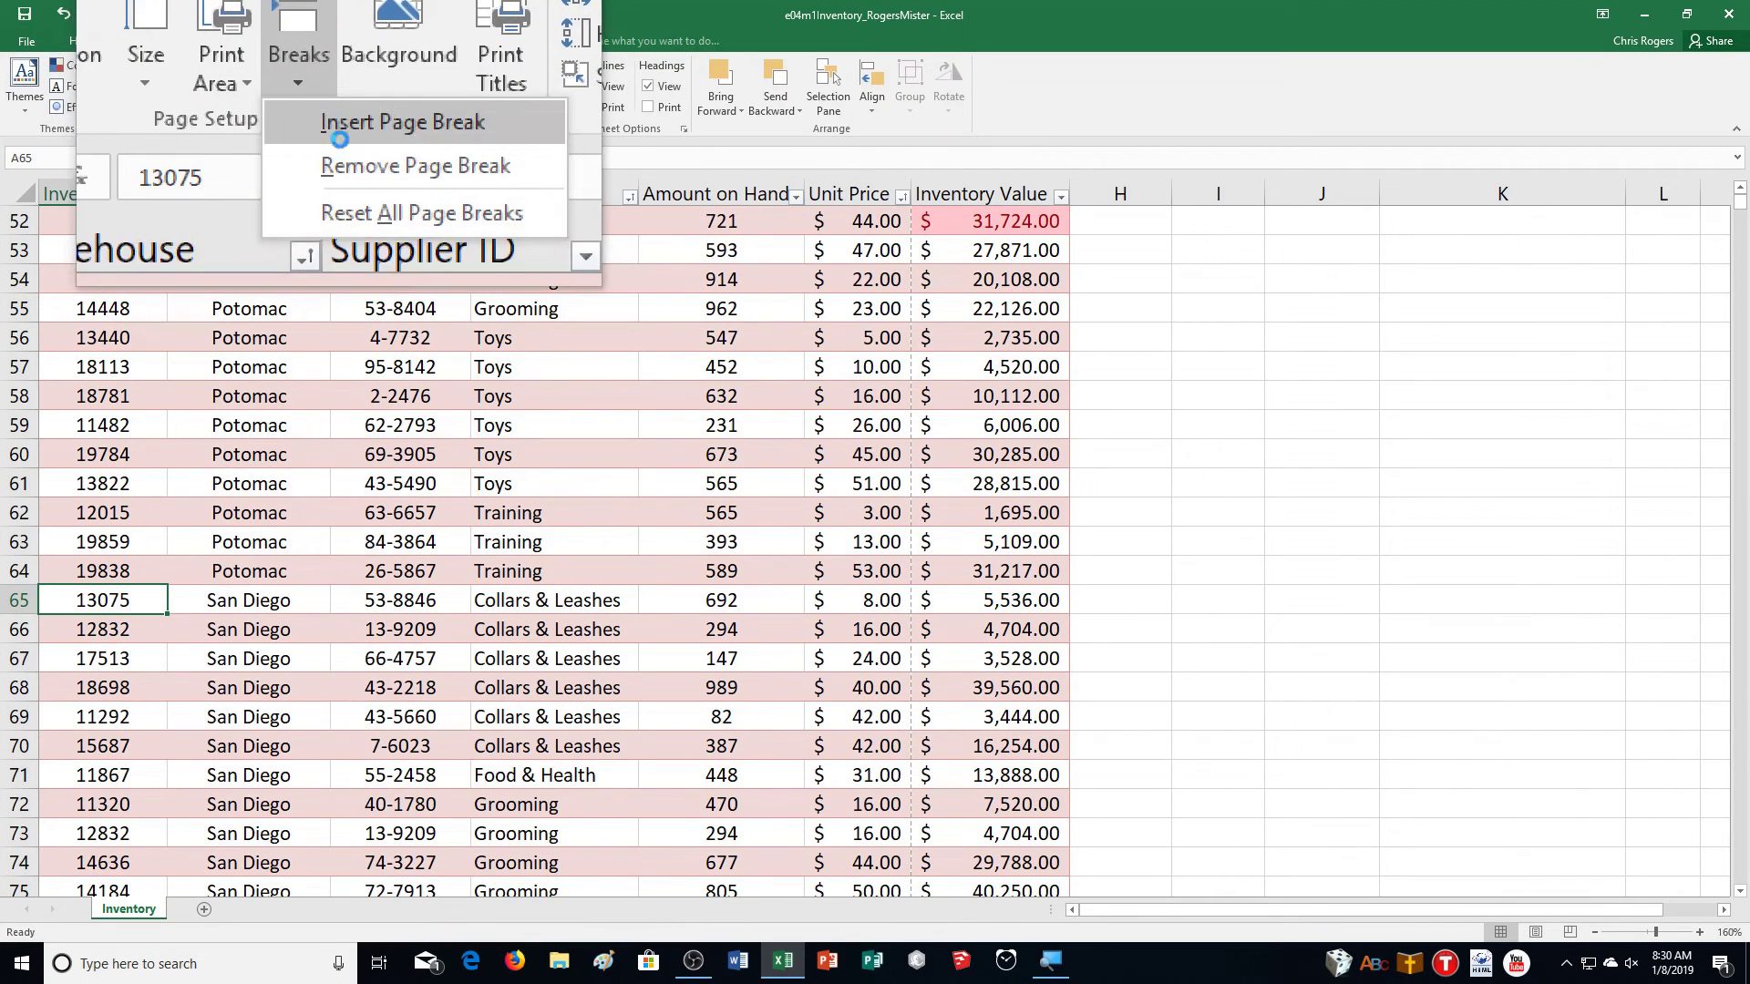
left_click(342, 141)
scroll(898, 498, "down", 5)
scroll(899, 498, "up", 2)
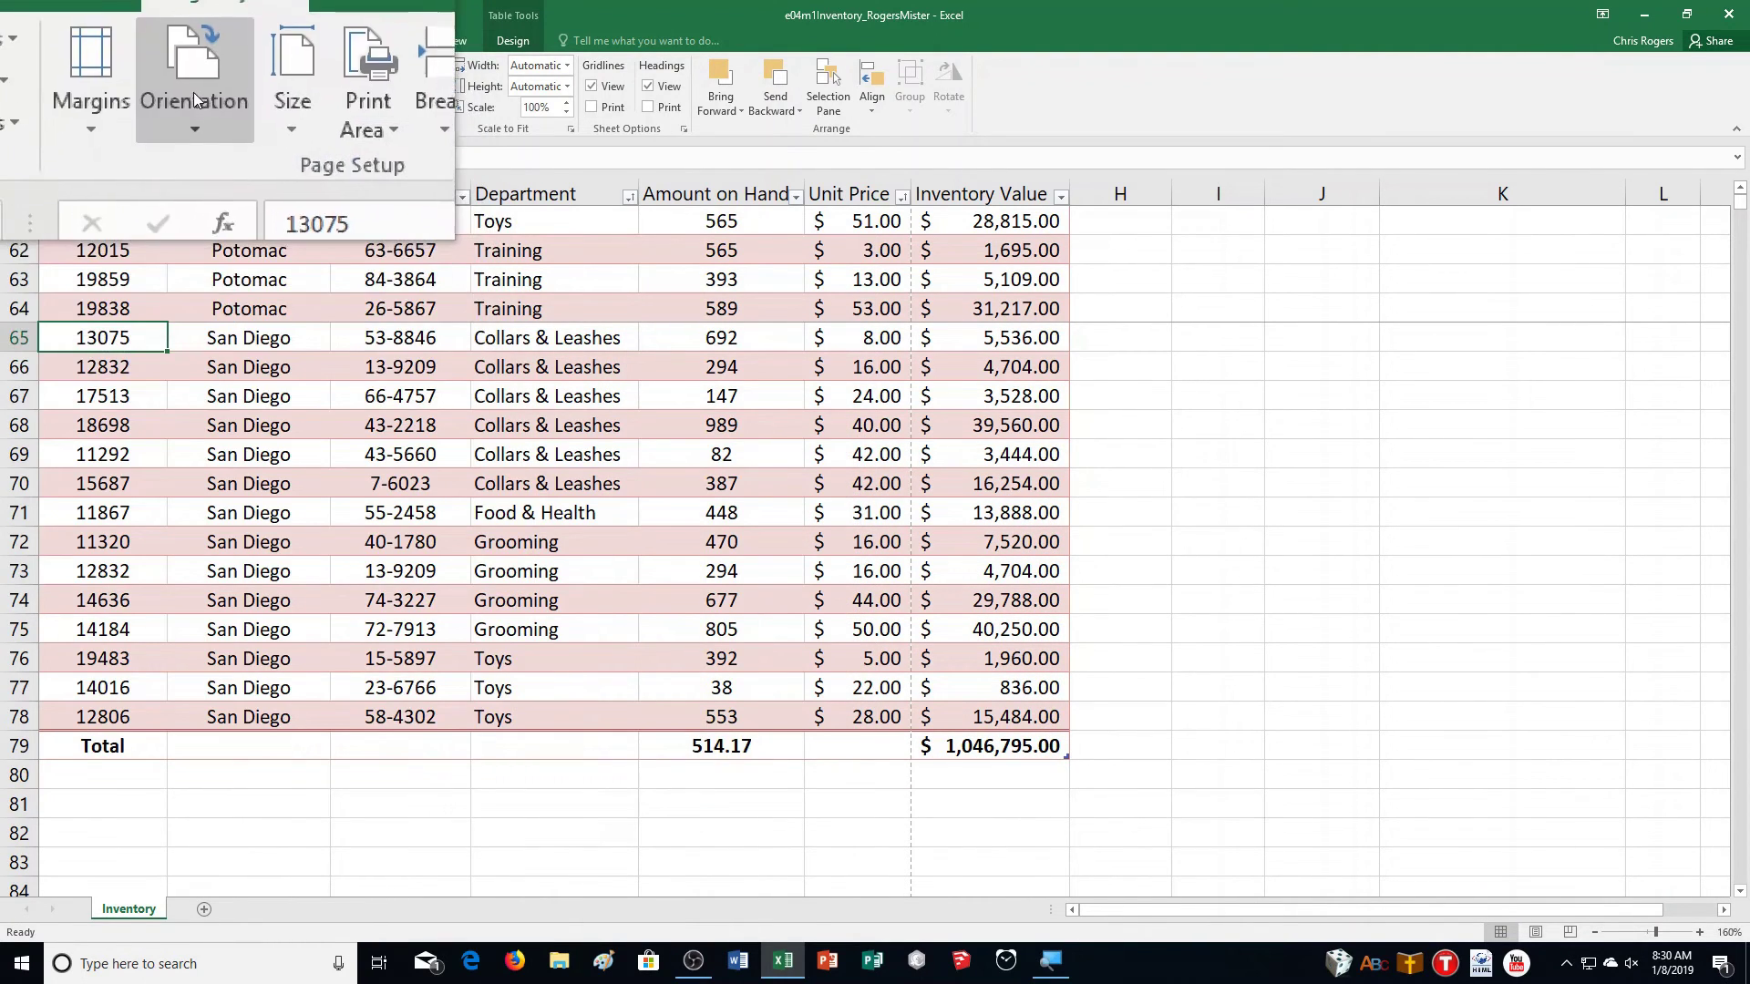
left_click(193, 91)
key("Escape")
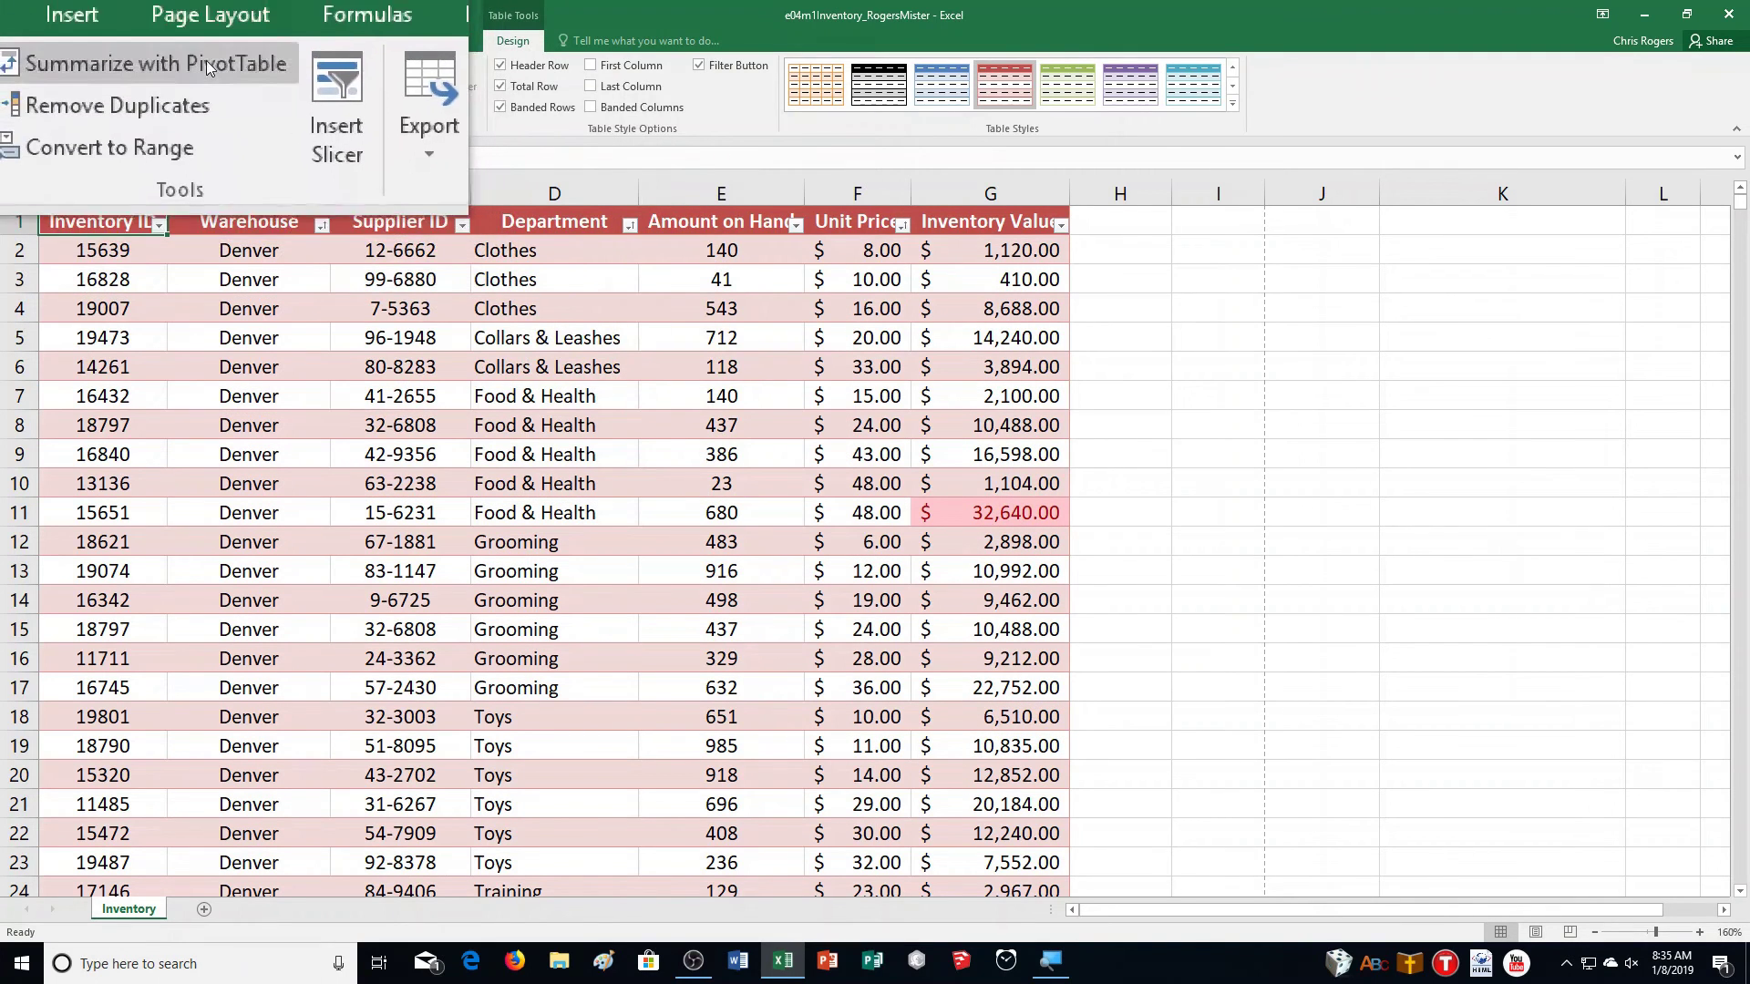
Step: Set rows $1:$1 to repeat at top of every page, then preview the printout
left_click(208, 41)
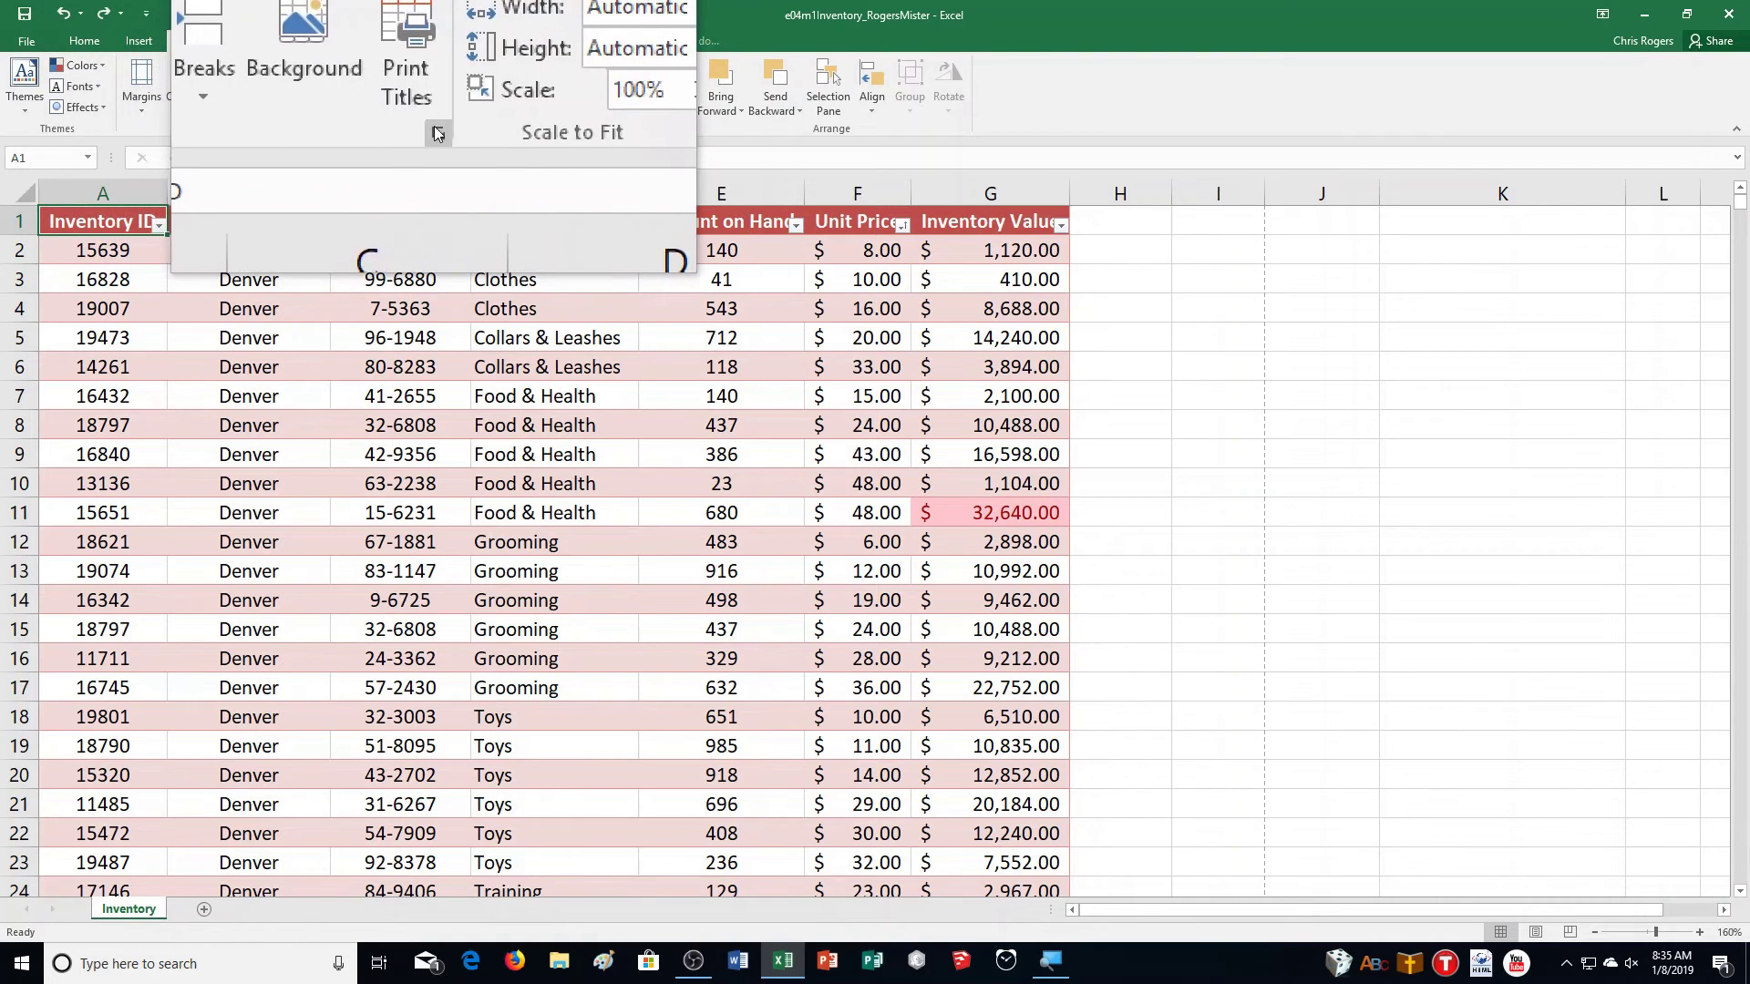
left_click(436, 130)
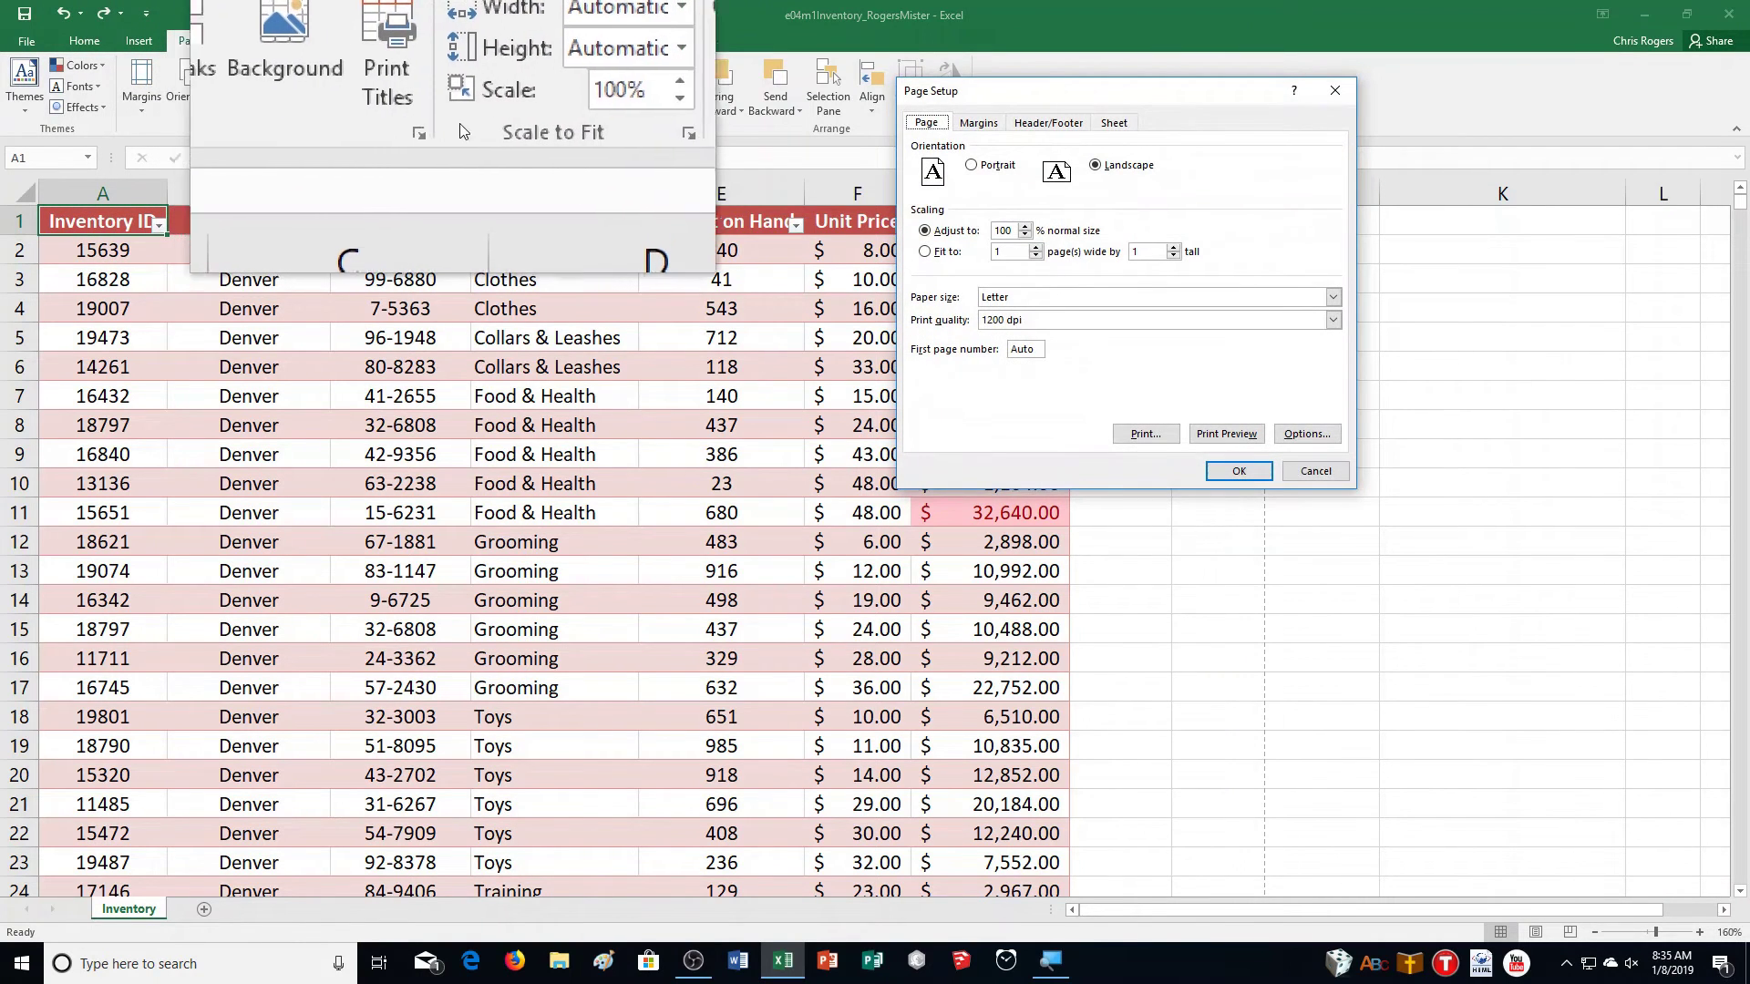
left_click(1110, 127)
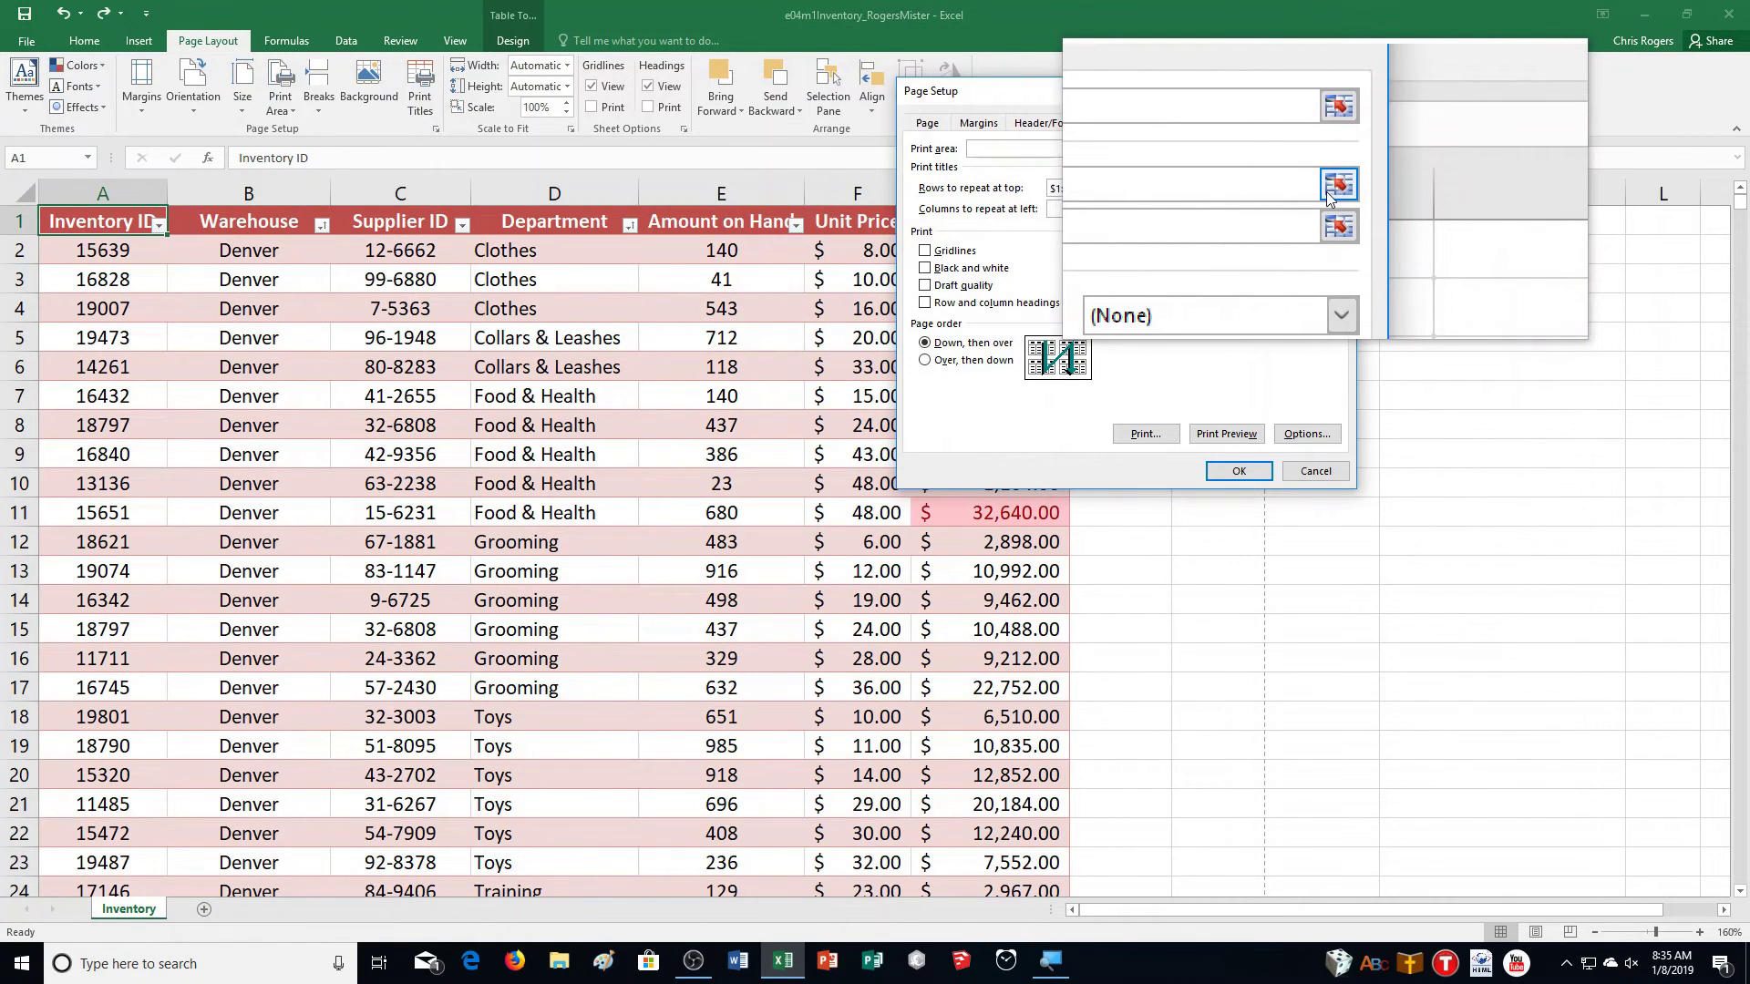
left_click(1333, 187)
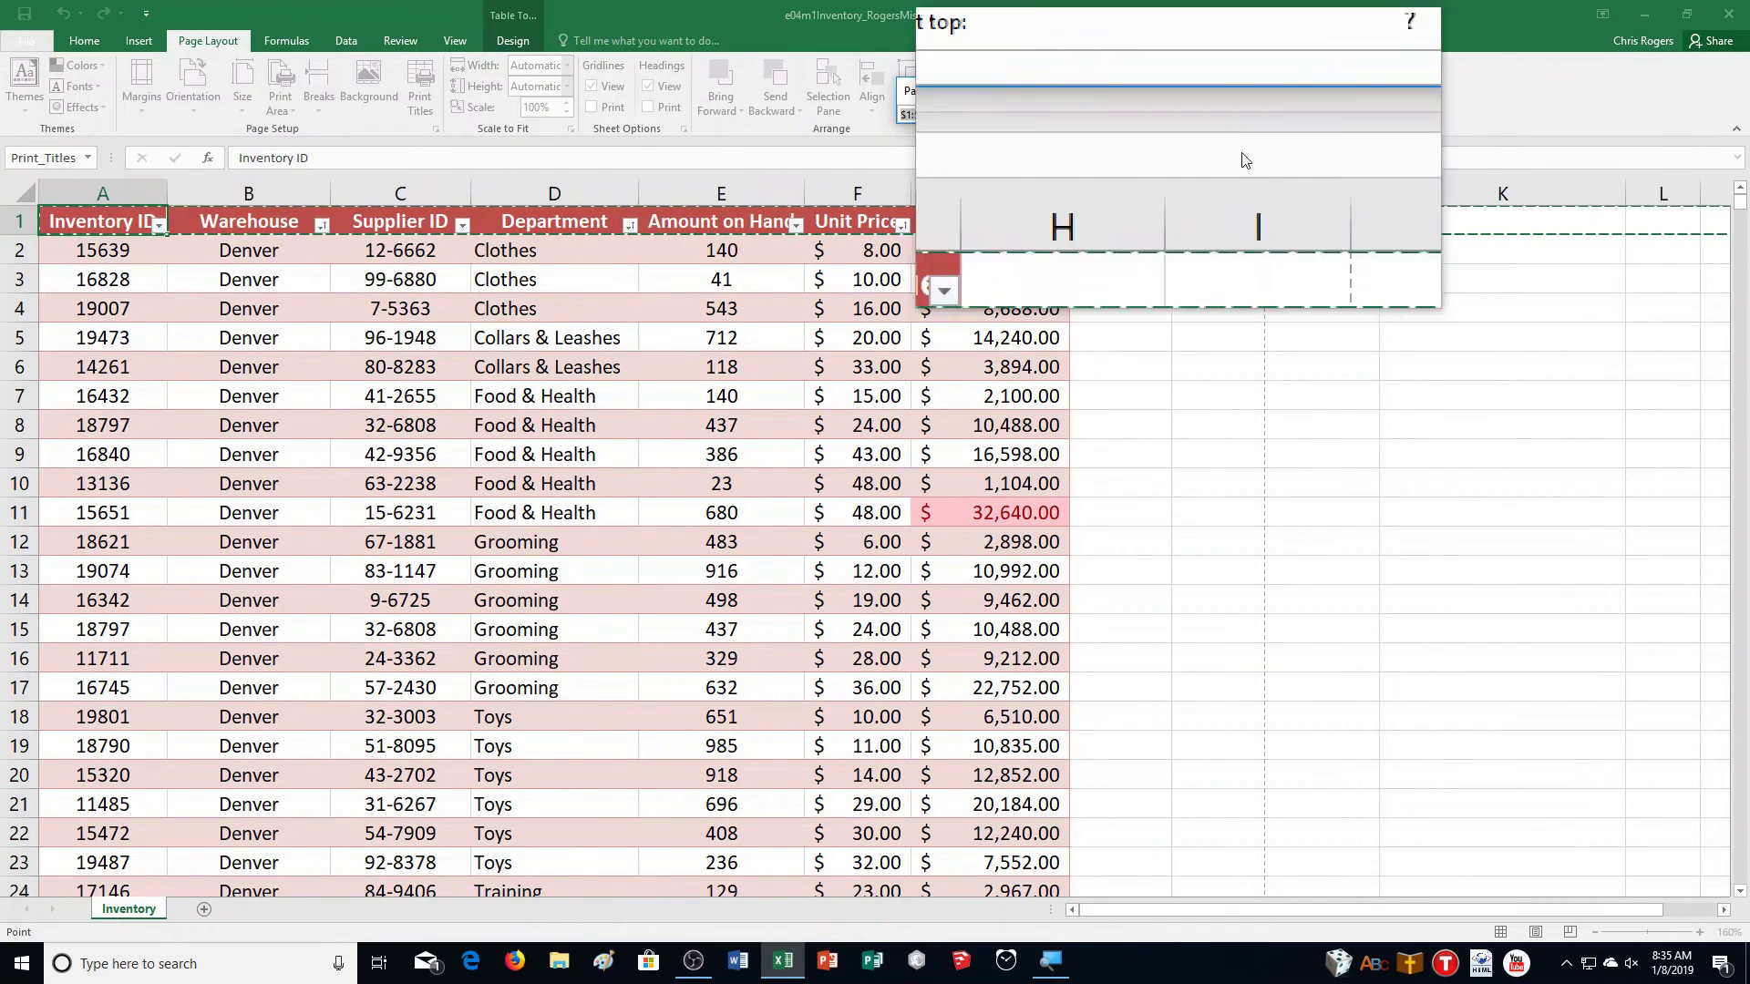
left_click(1323, 120)
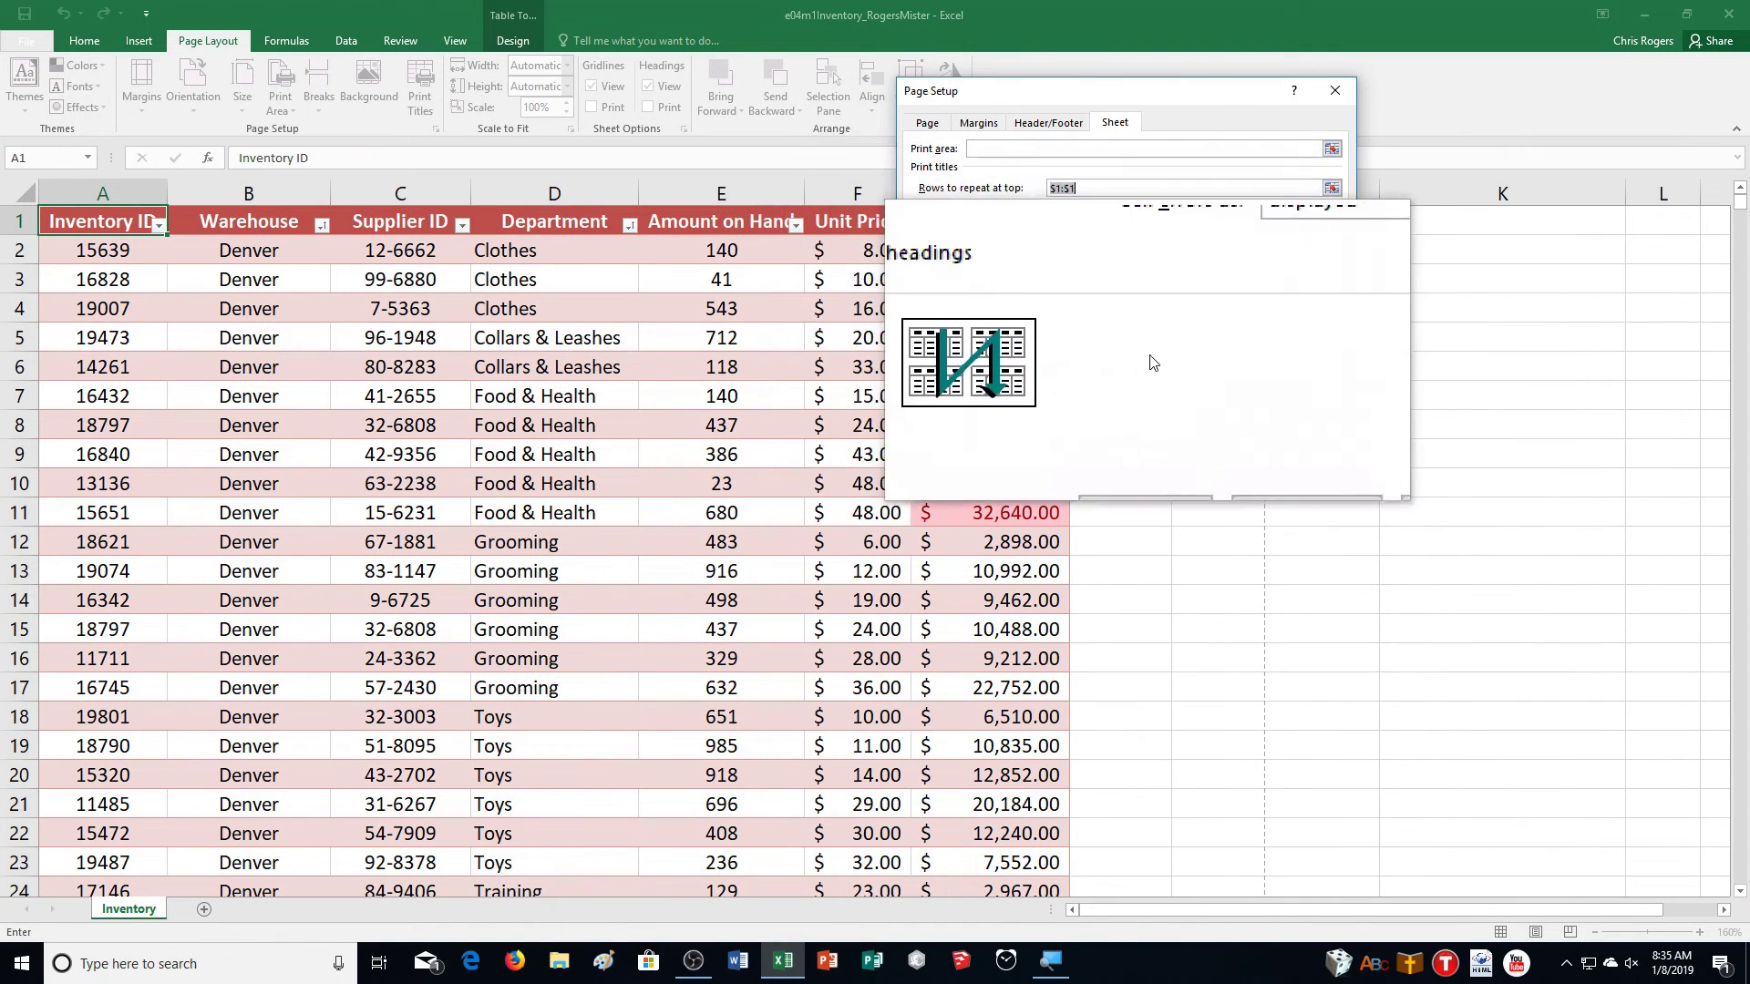
left_click(1201, 433)
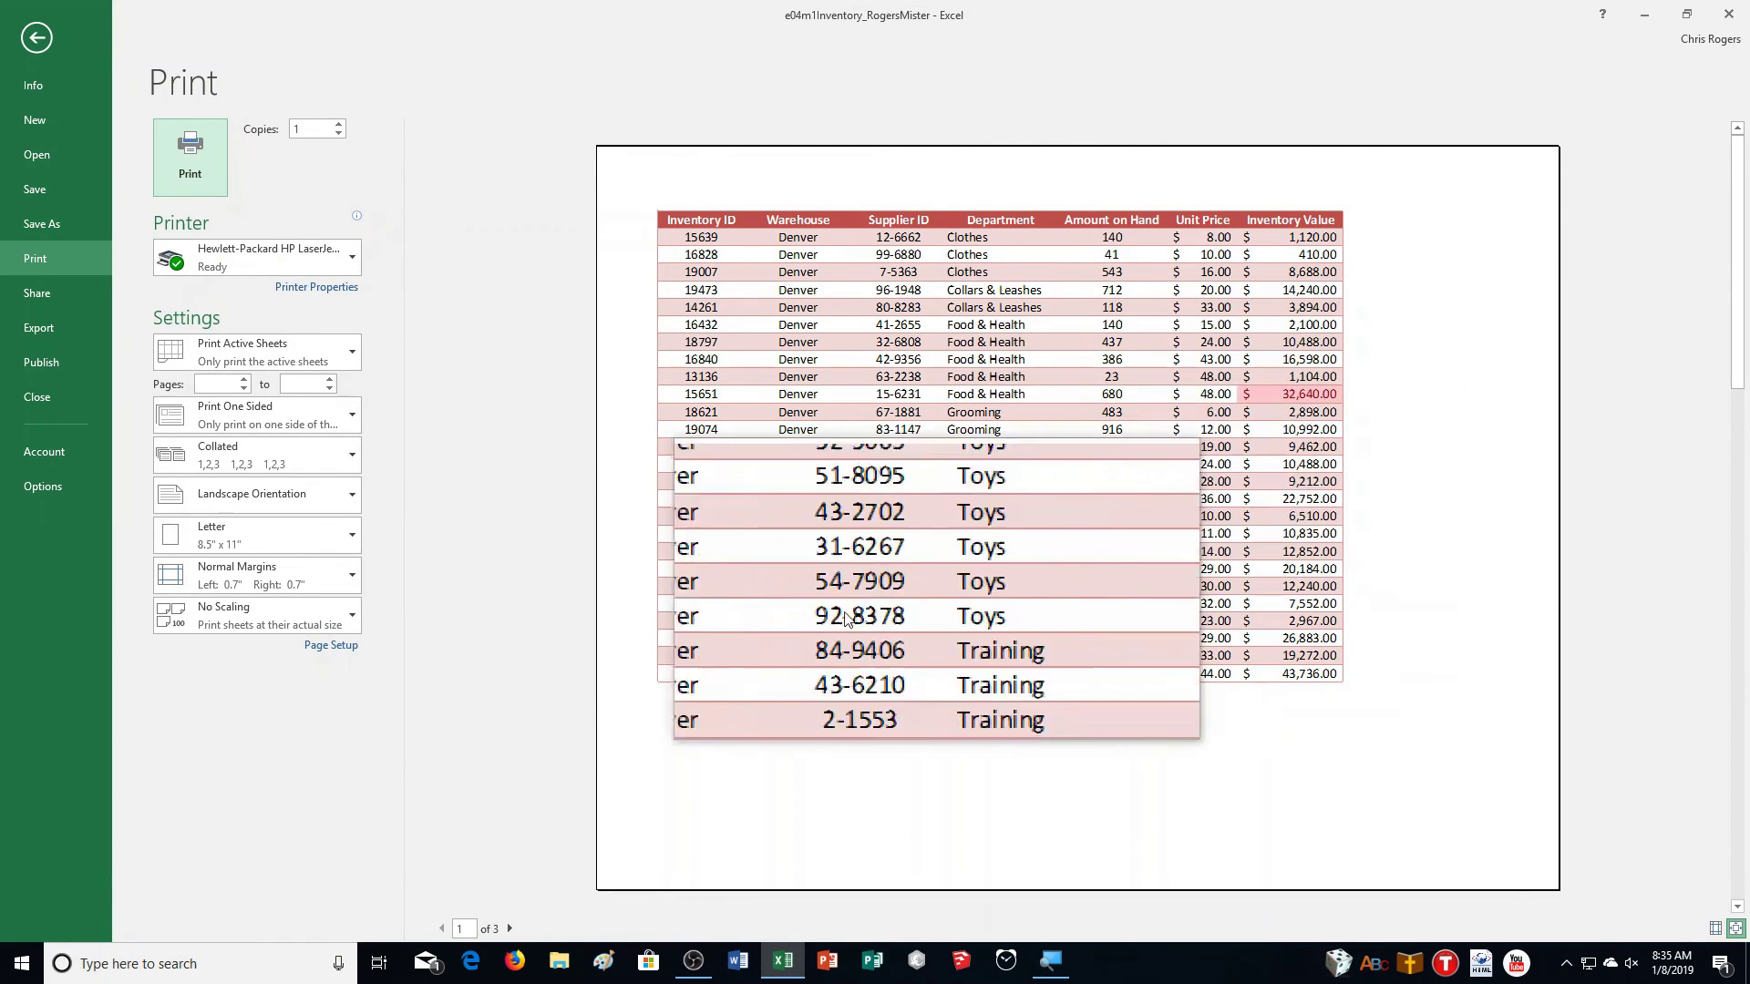
Step: Page the print preview forward to page 3 of 3, showing the Potomac and San Diego rows
left_click(513, 933)
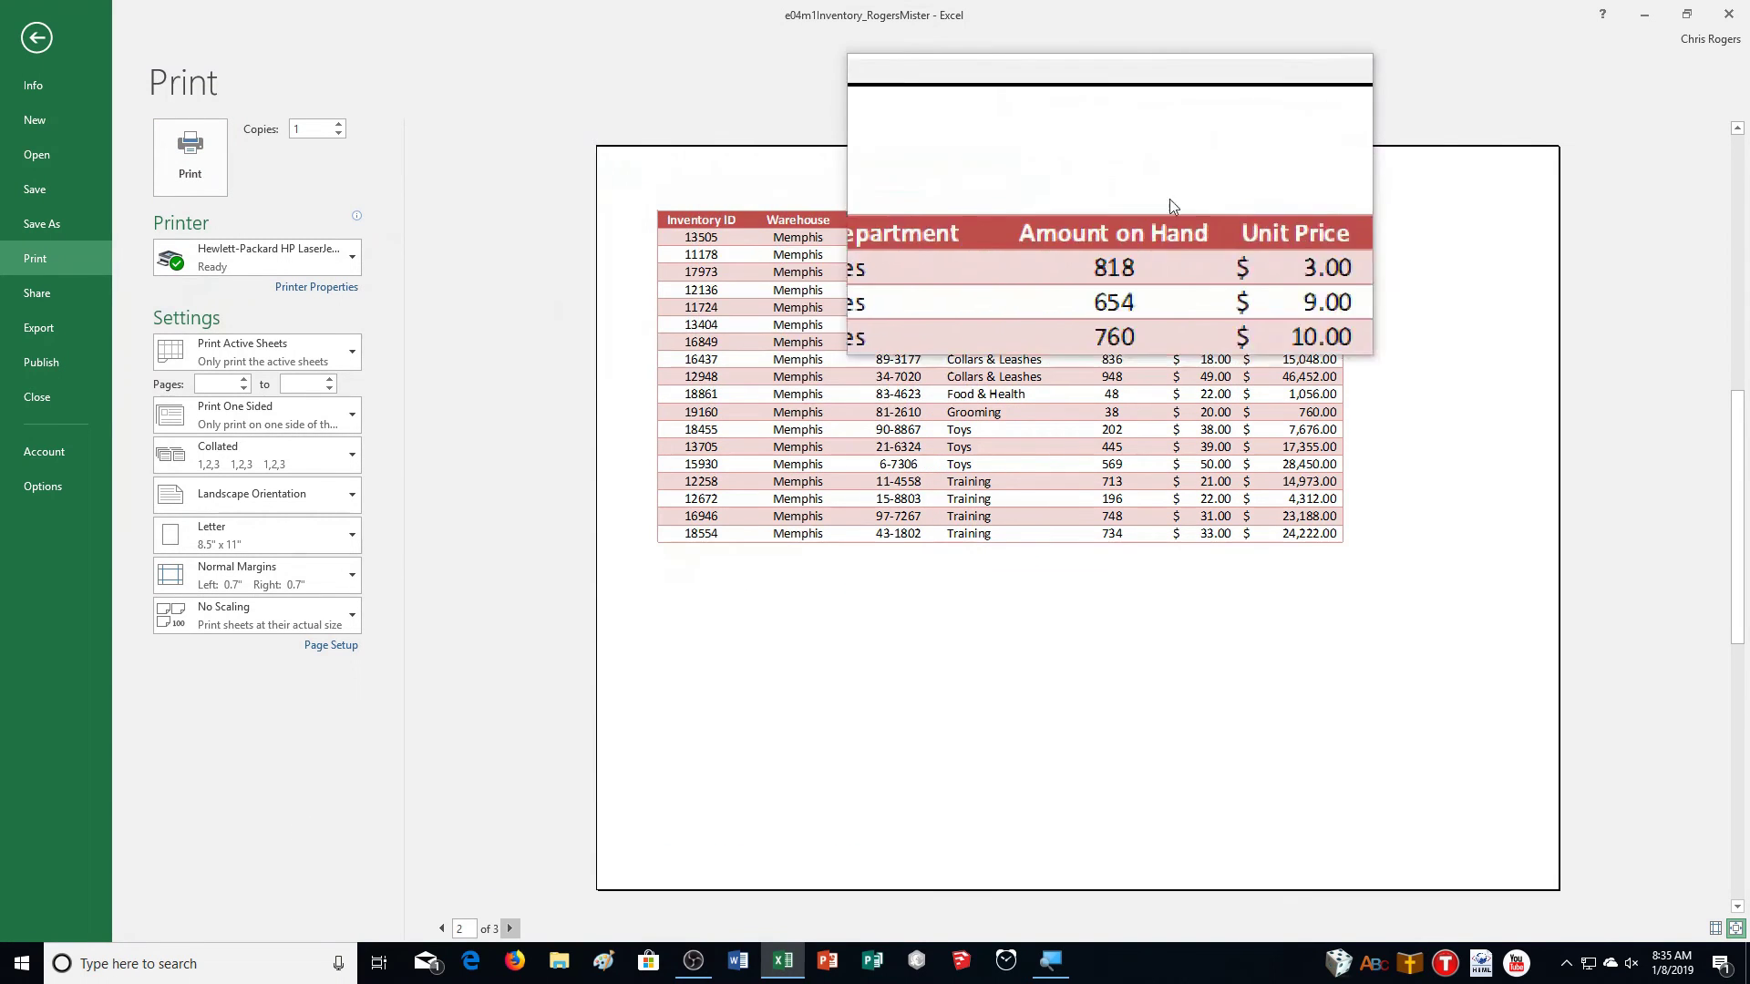
left_click(510, 927)
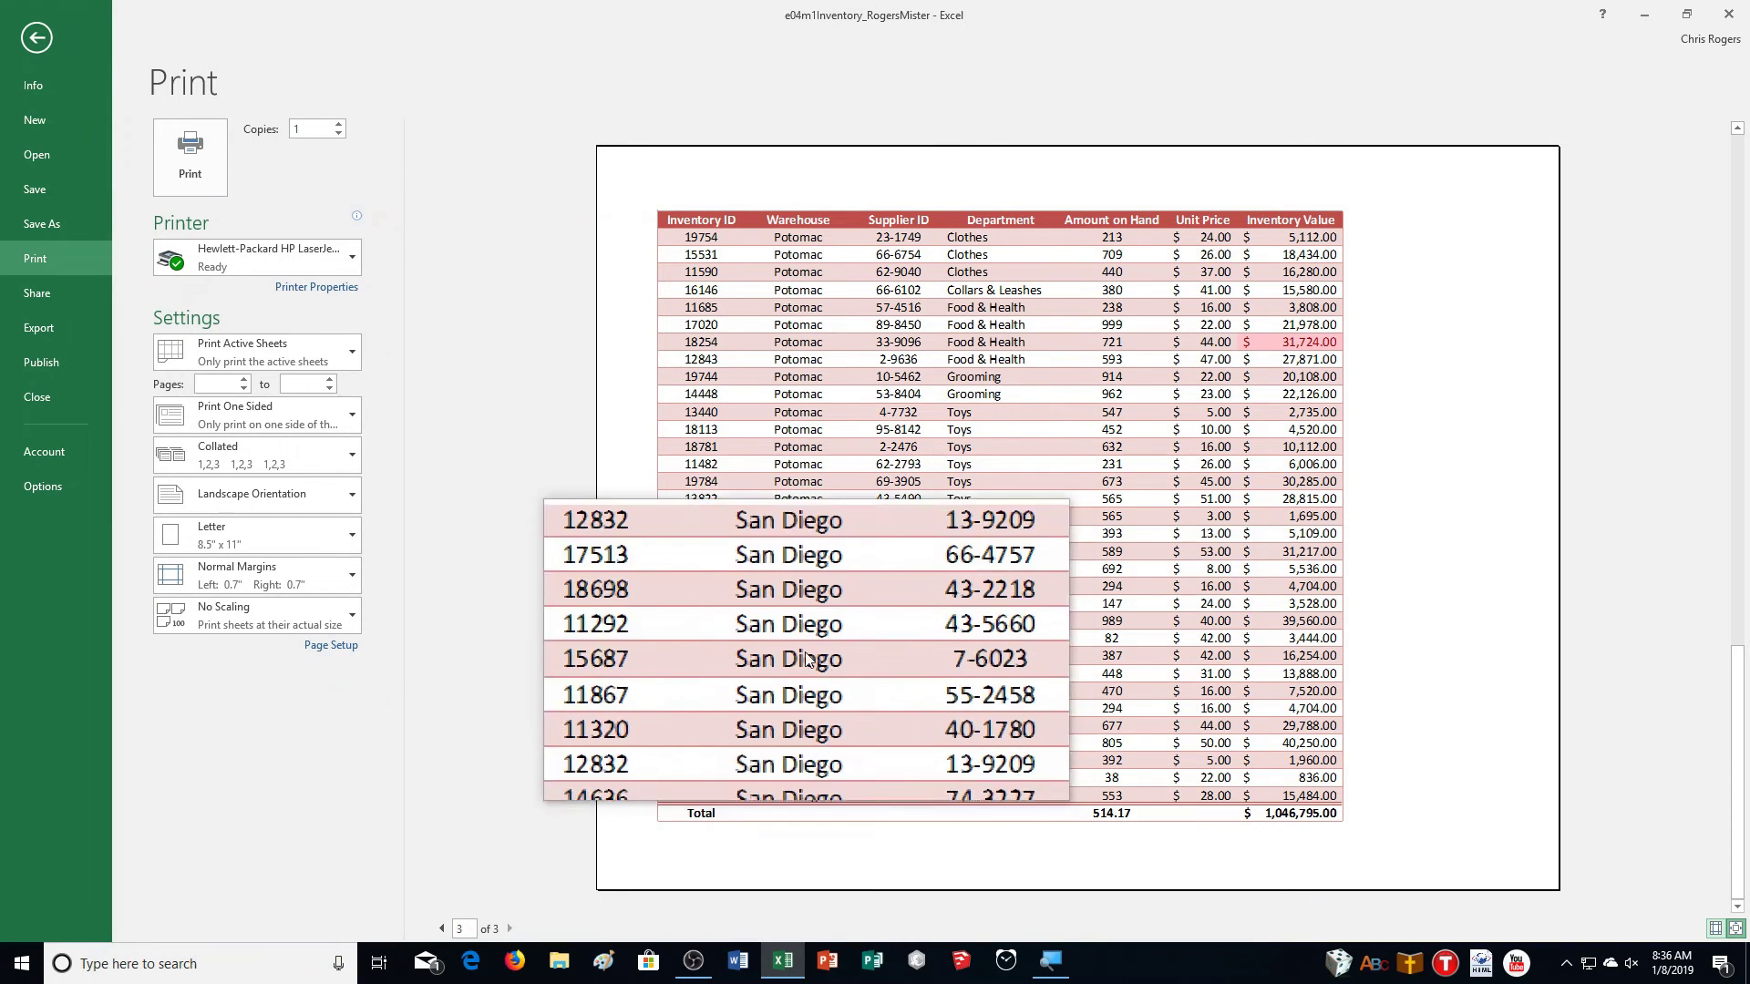
Step: Build a custom footer in Page Setup: author's name left, Sheet Name center, File Name right
left_click(36, 37)
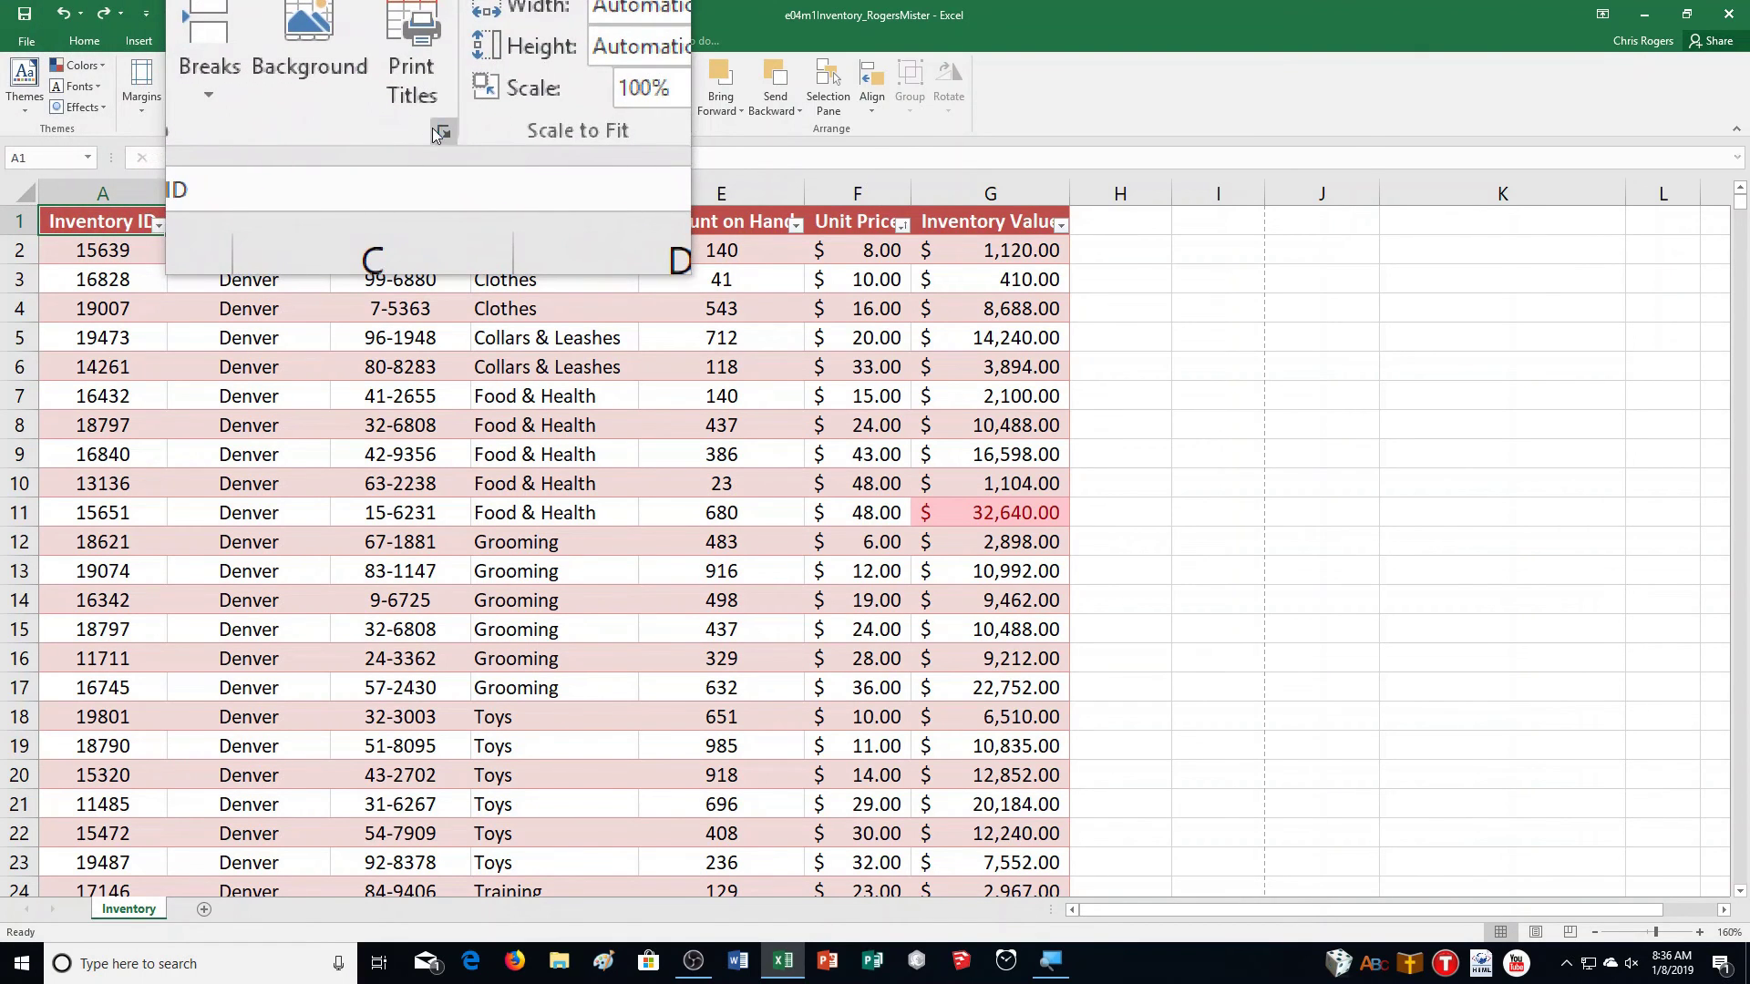
left_click(434, 129)
left_click(1039, 134)
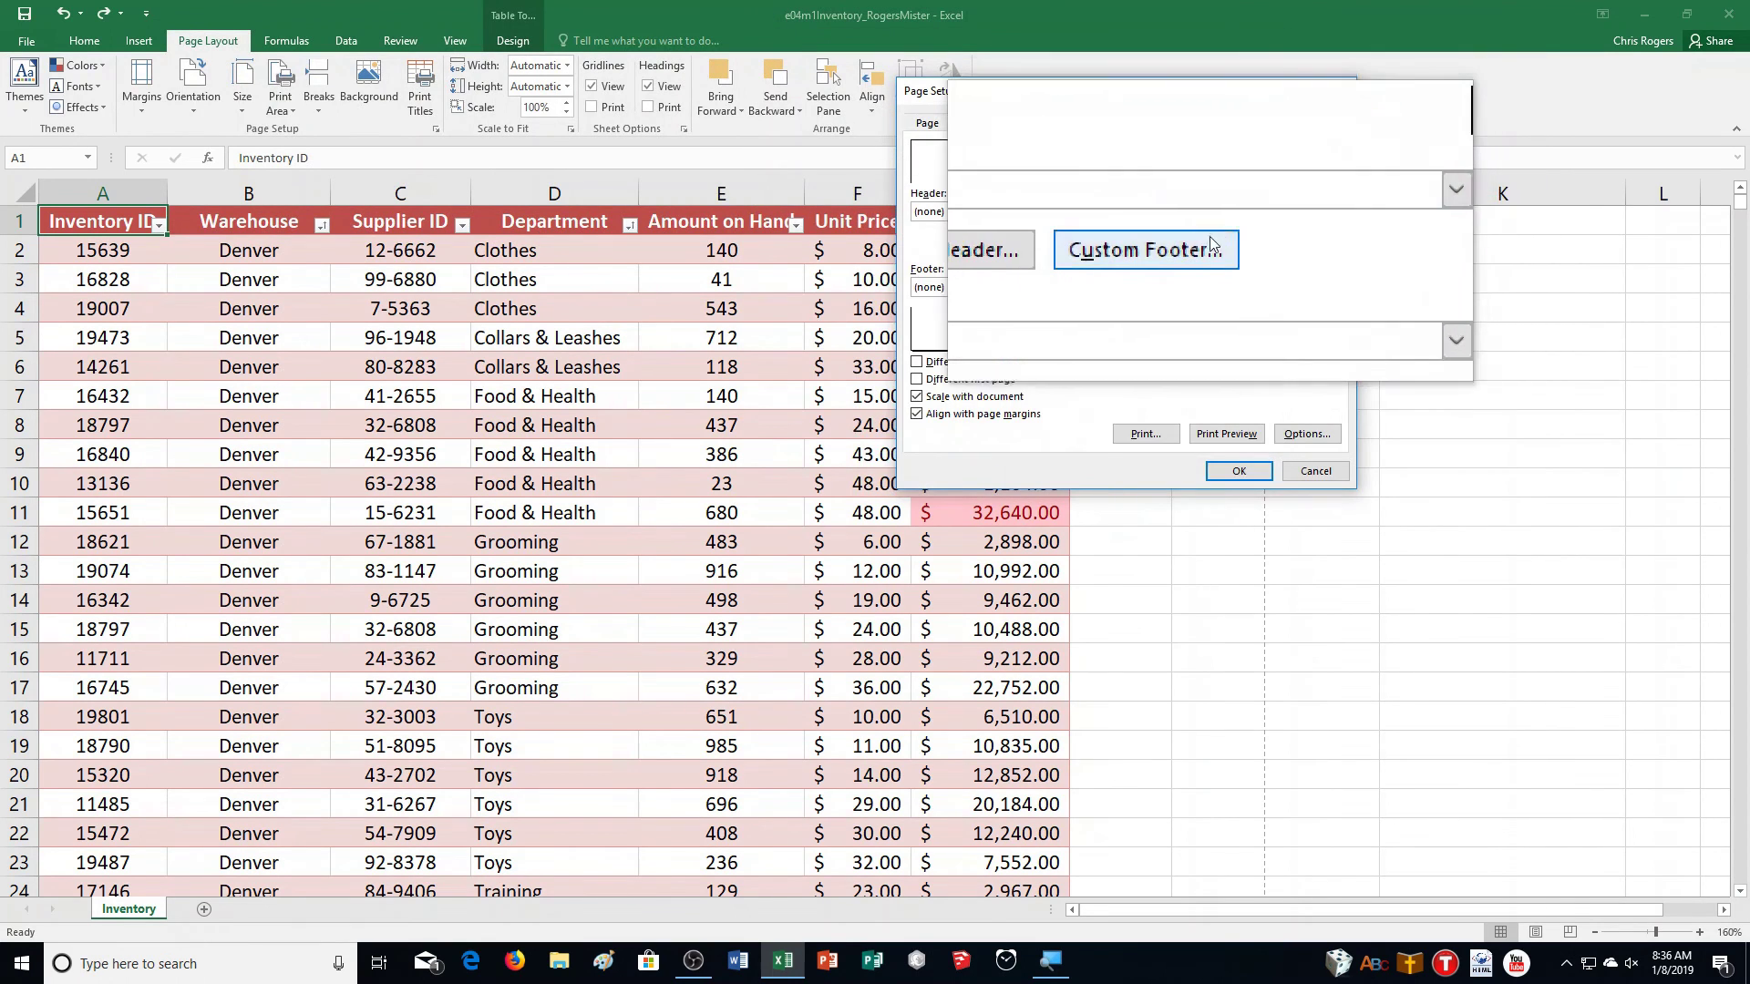
left_click(1210, 239)
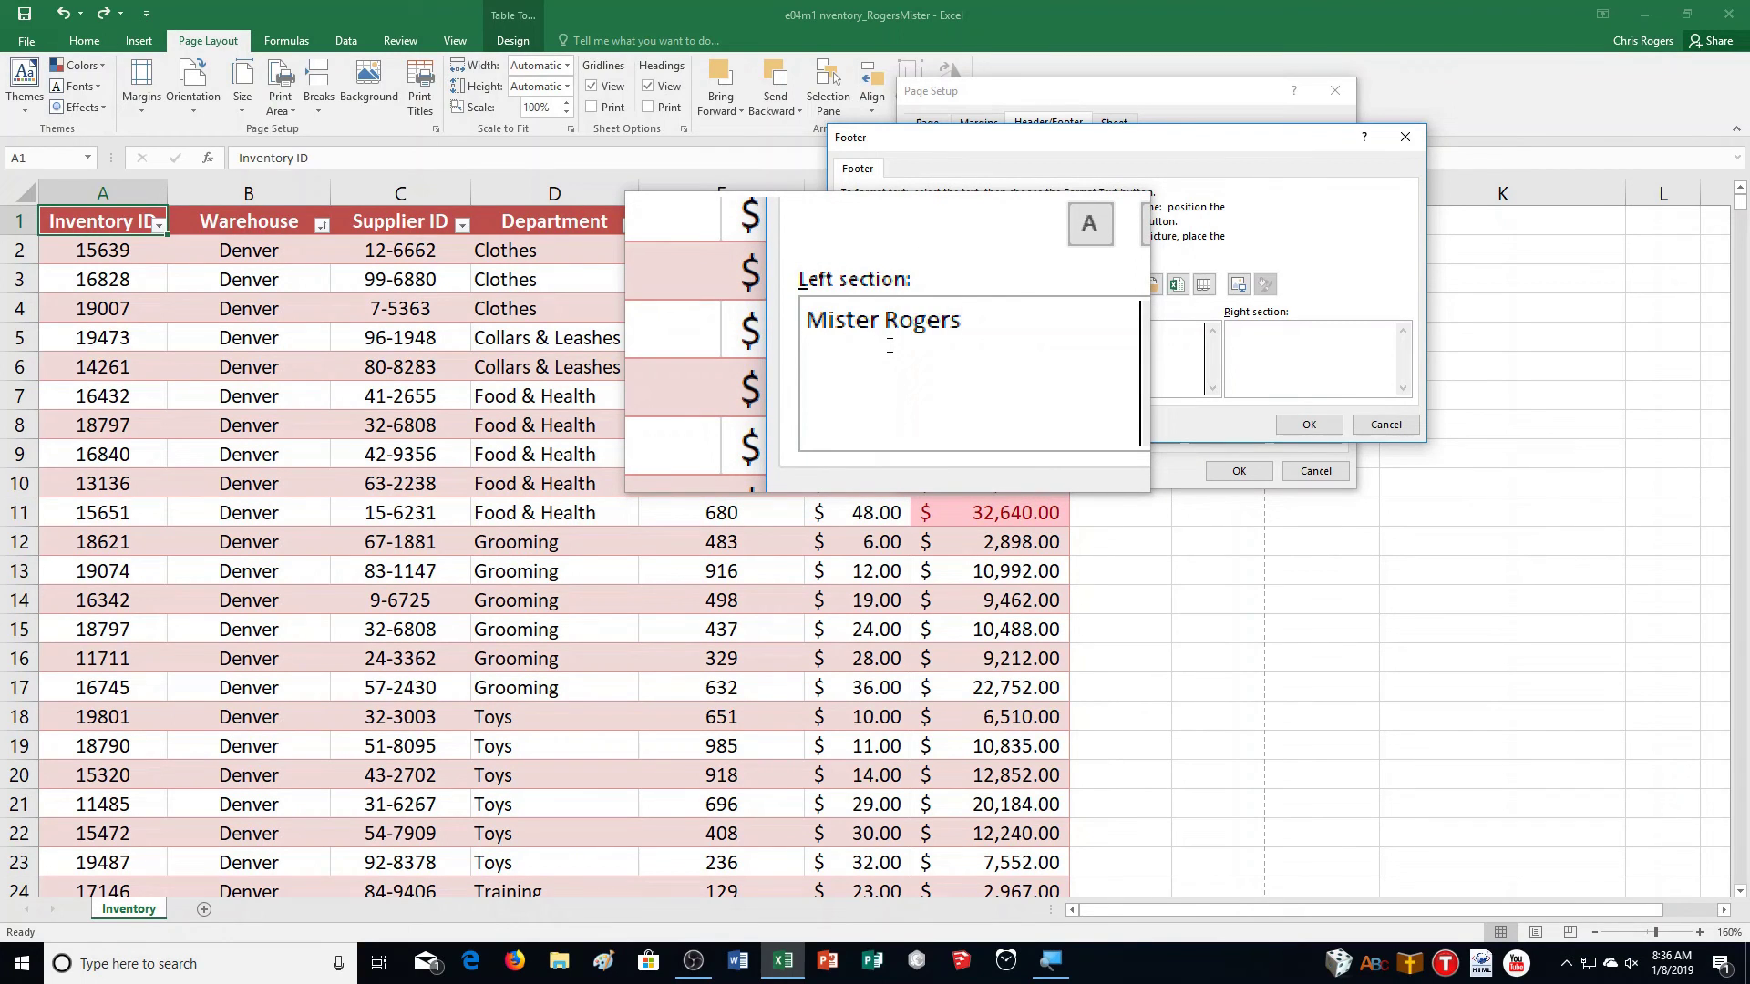
left_click(1099, 345)
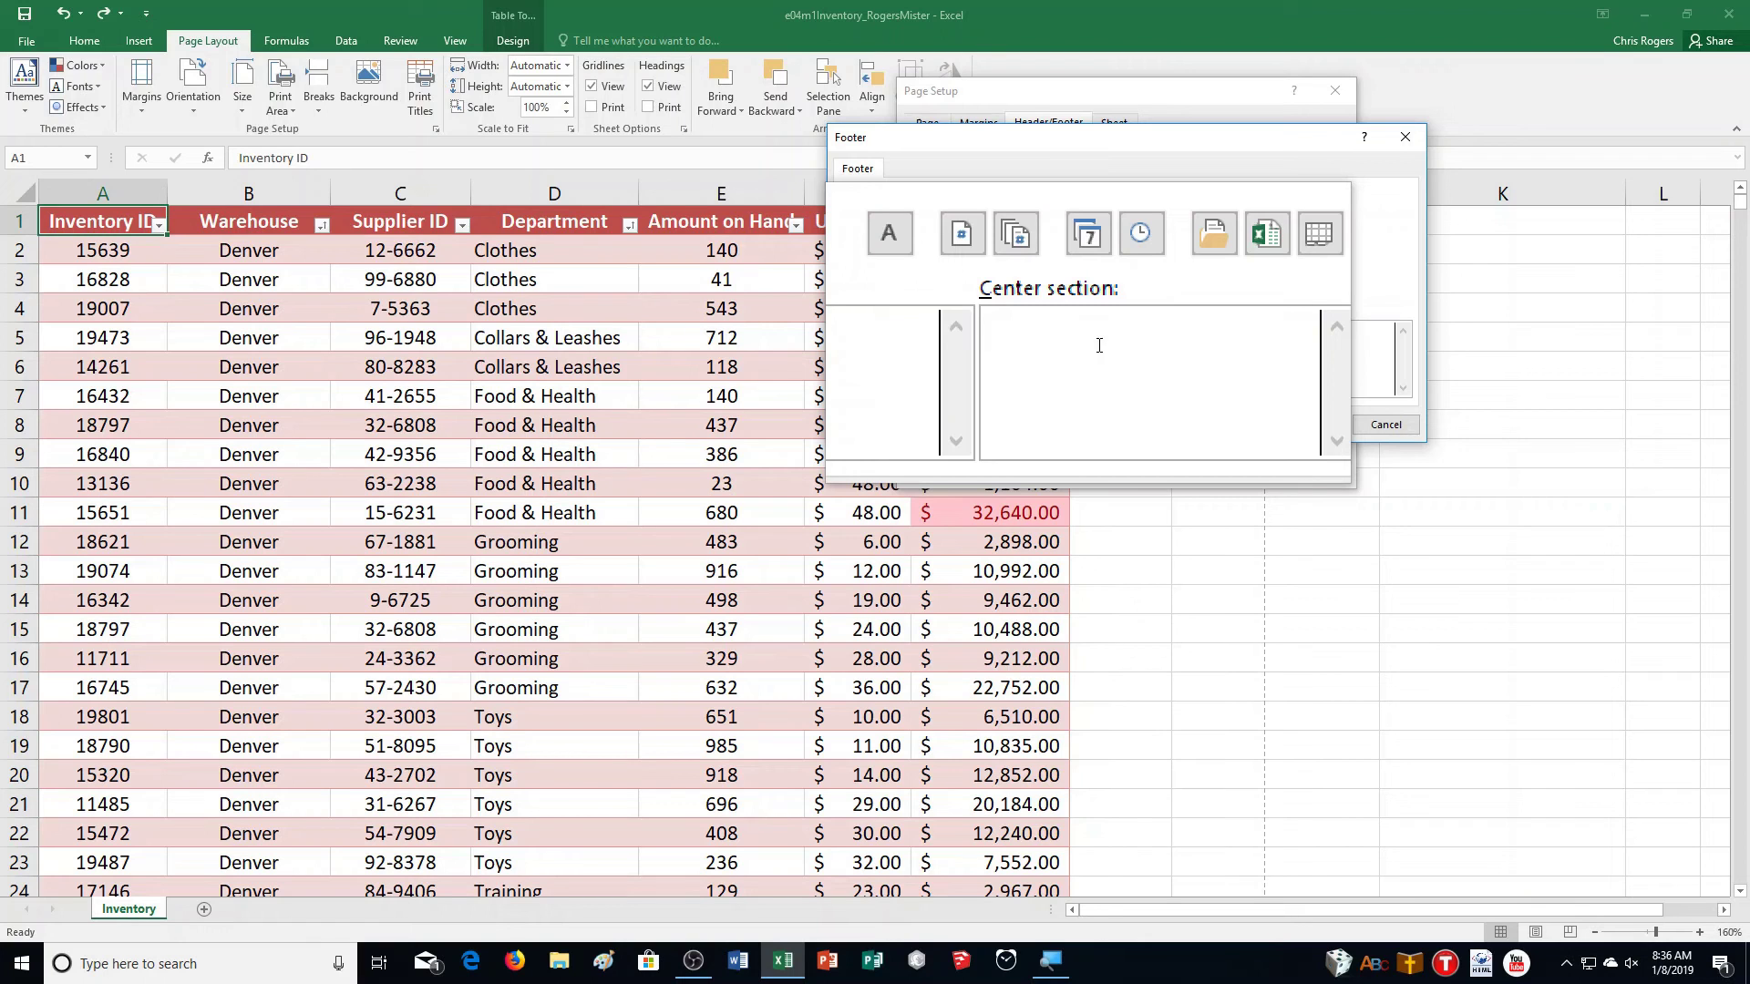
left_click(1204, 283)
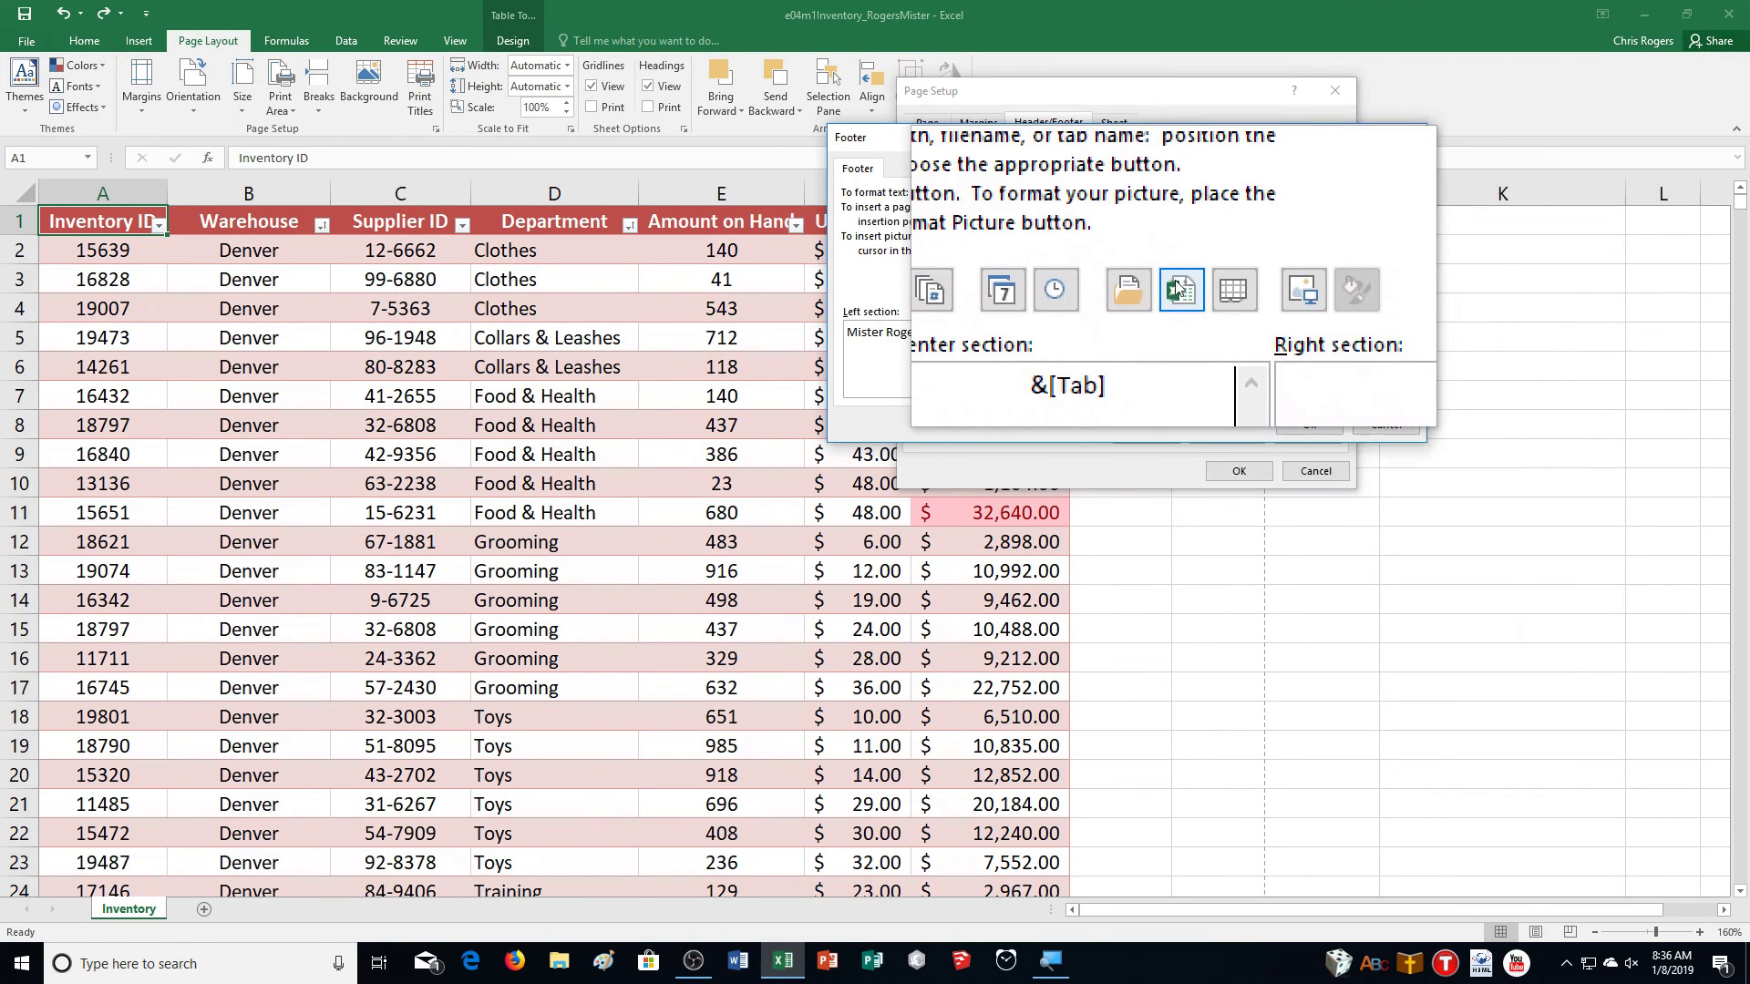
left_click(1179, 289)
left_click(1309, 425)
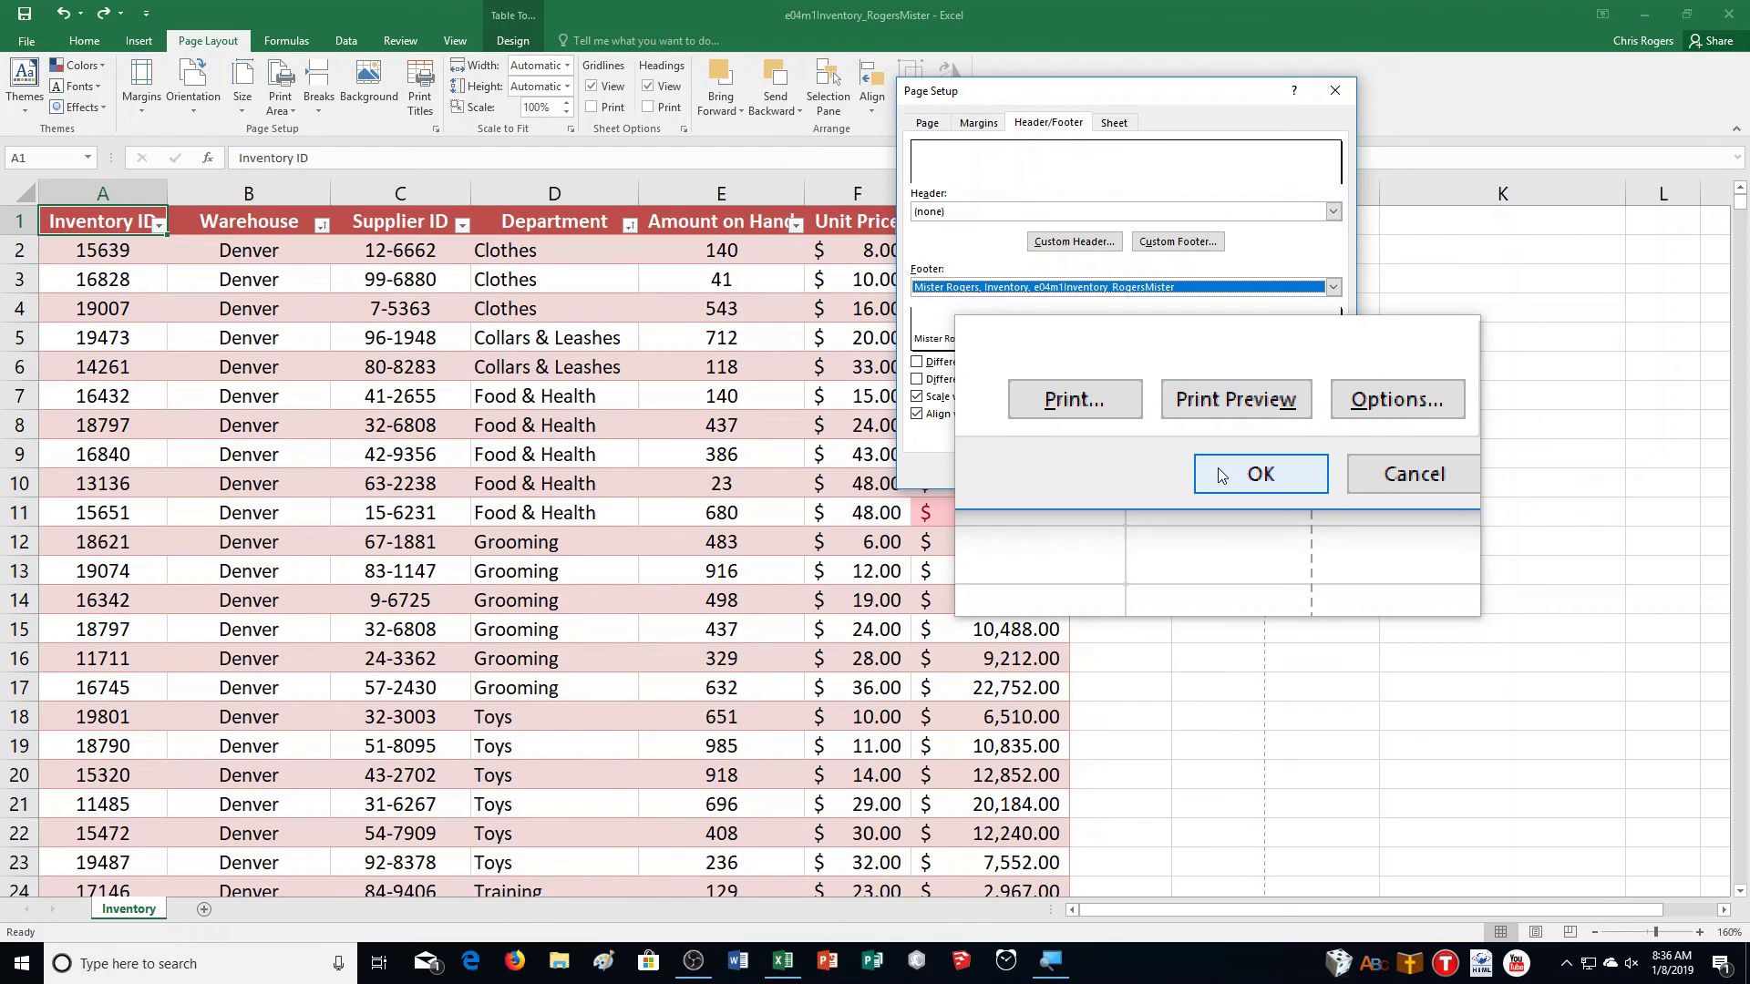
Step: Apply the footer, confirm it on all three preview pages, and return to the Inventory sheet
left_click(1221, 474)
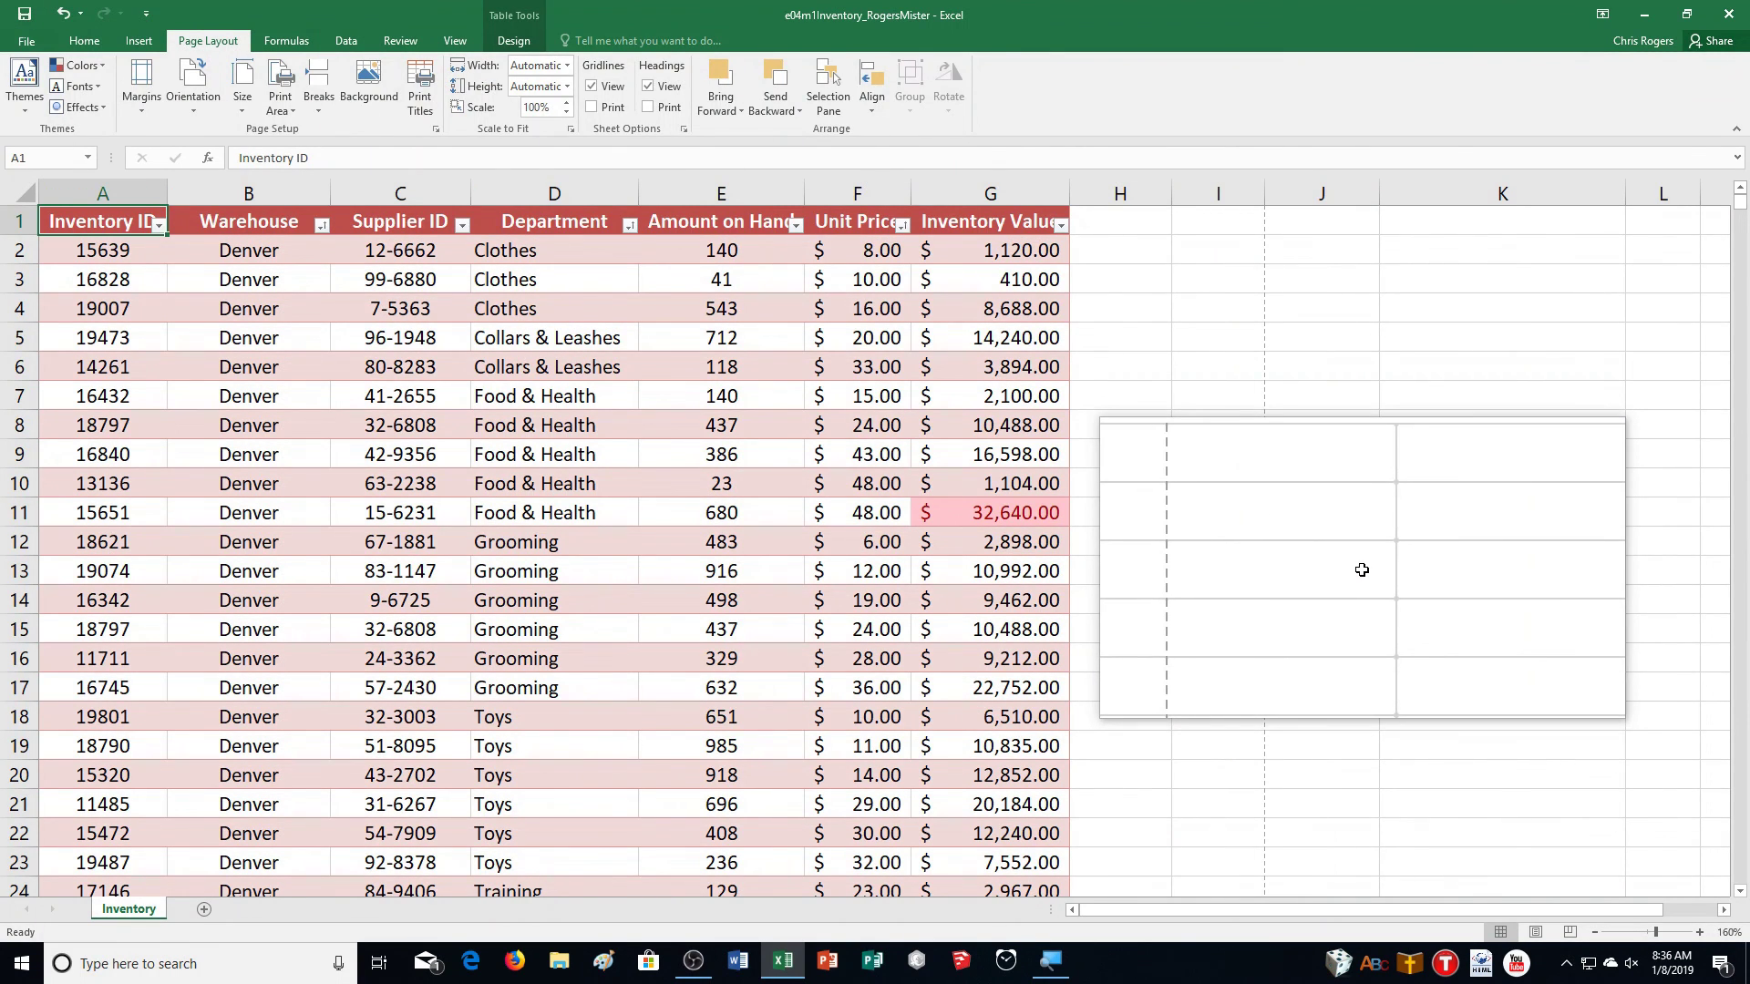
key("ctrl+p")
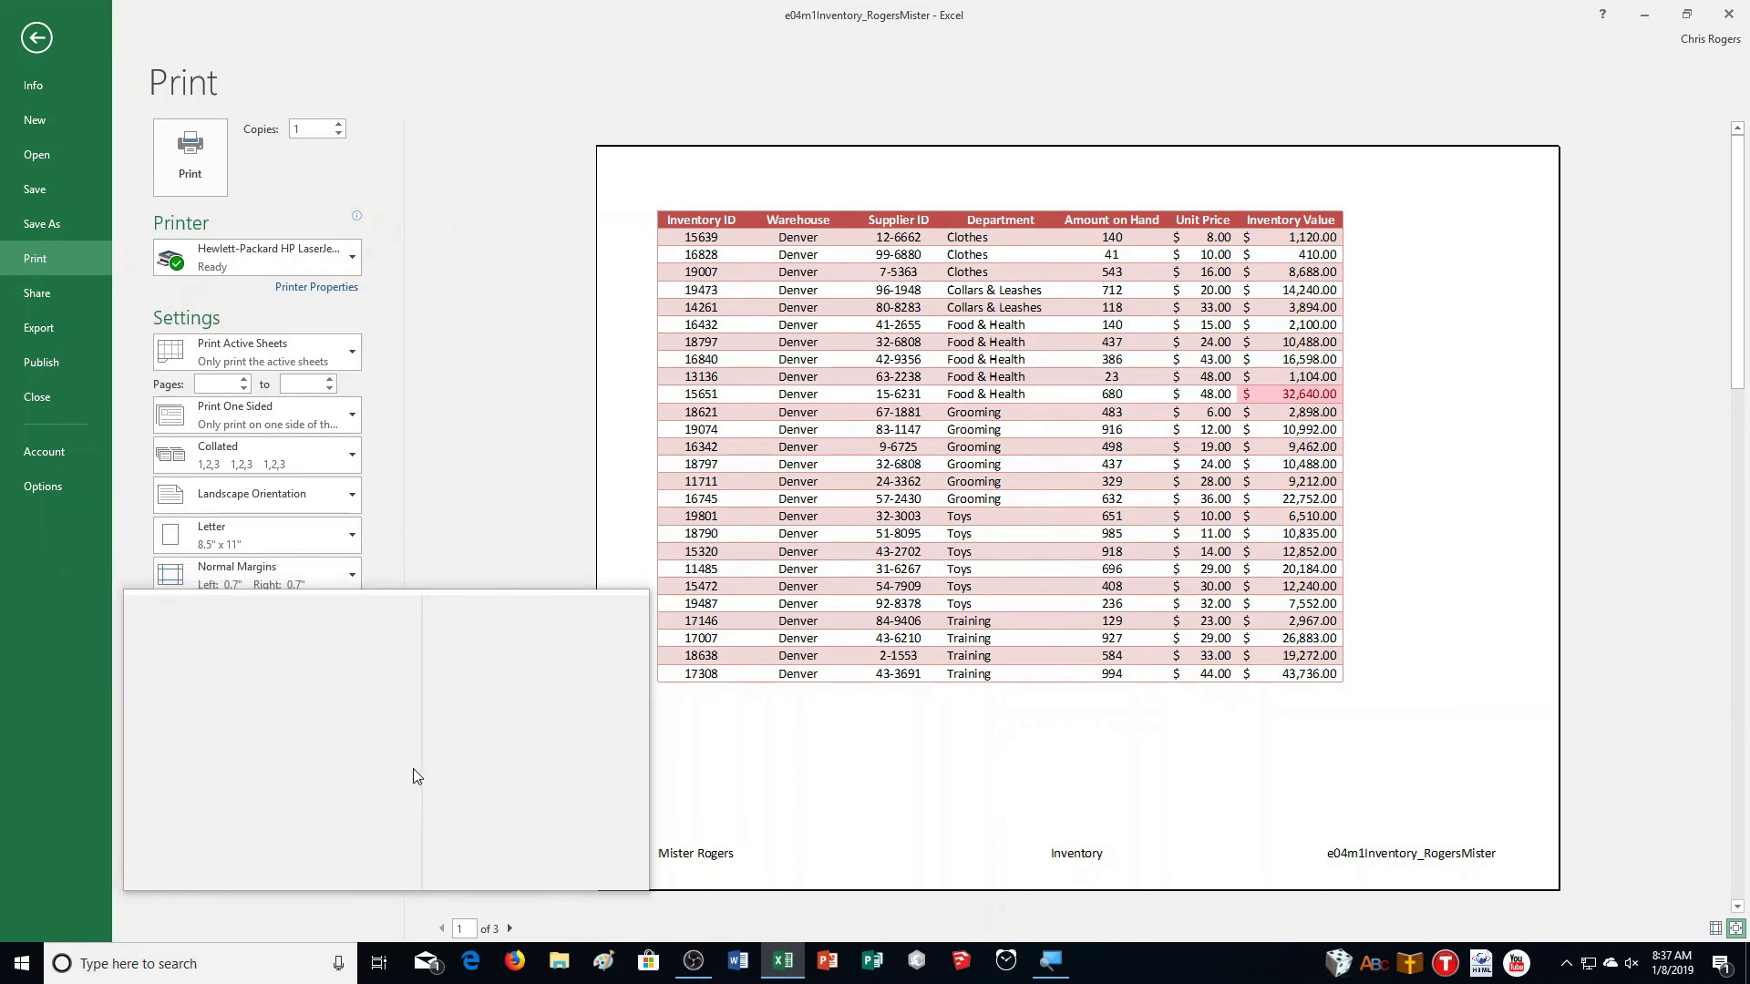
left_click(510, 934)
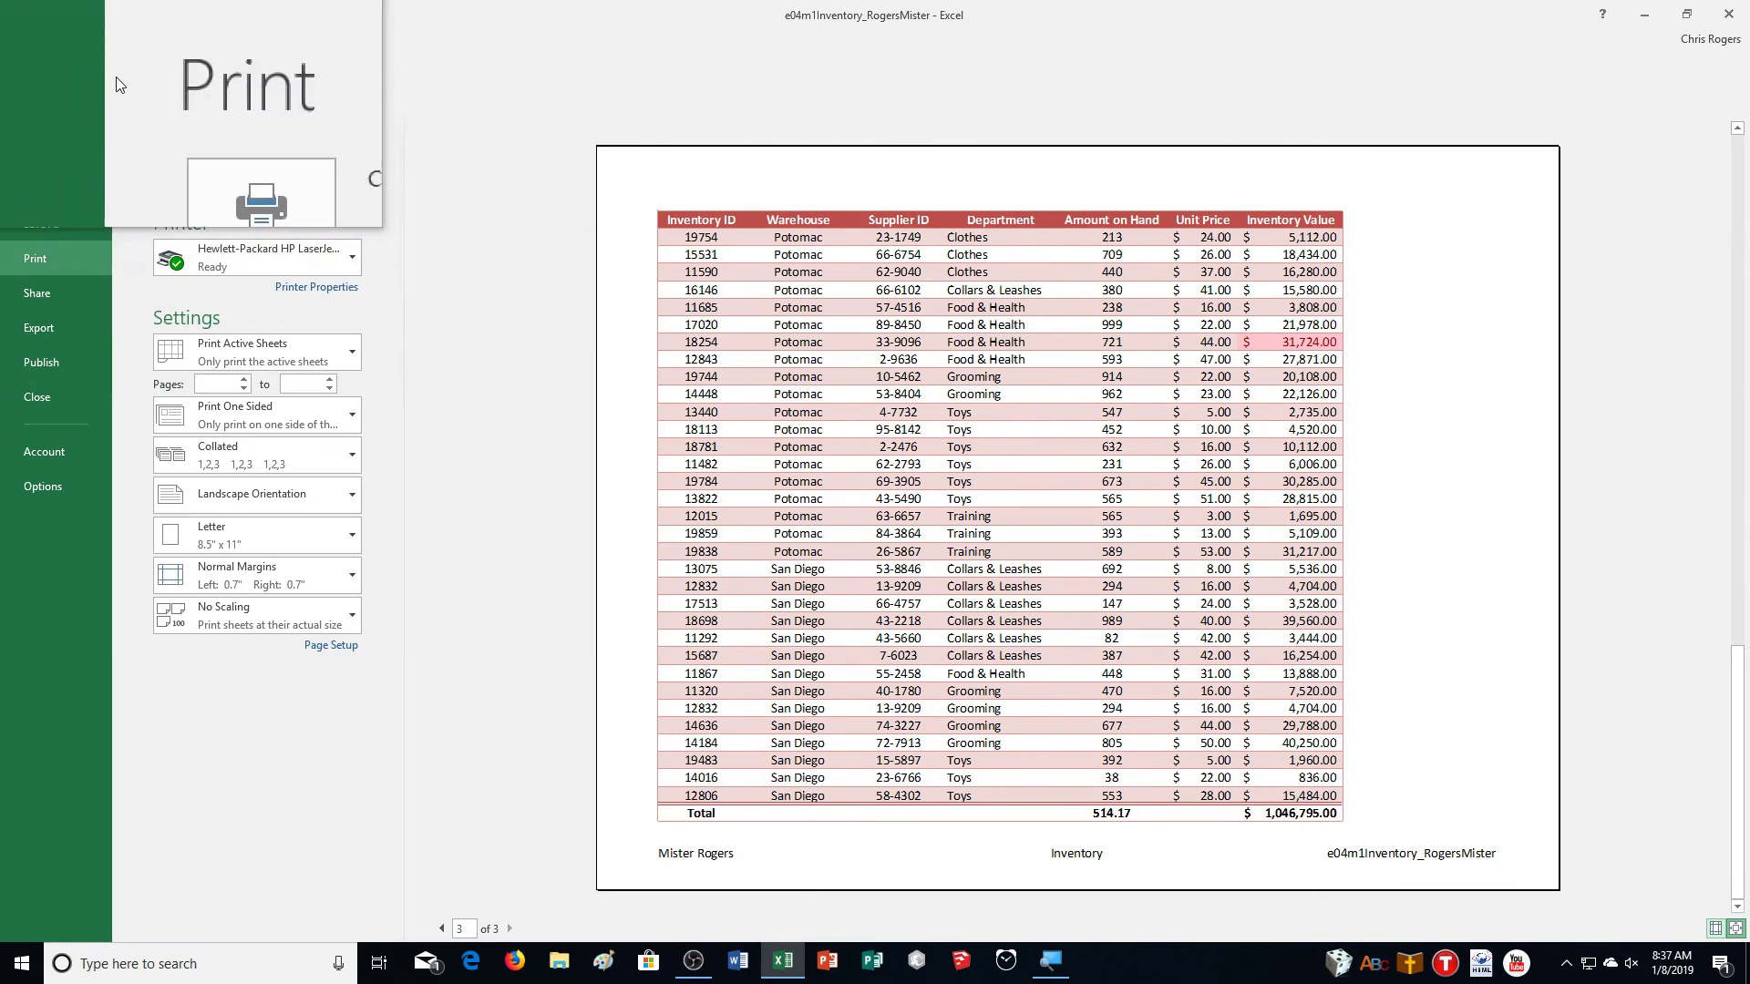
left_click(35, 52)
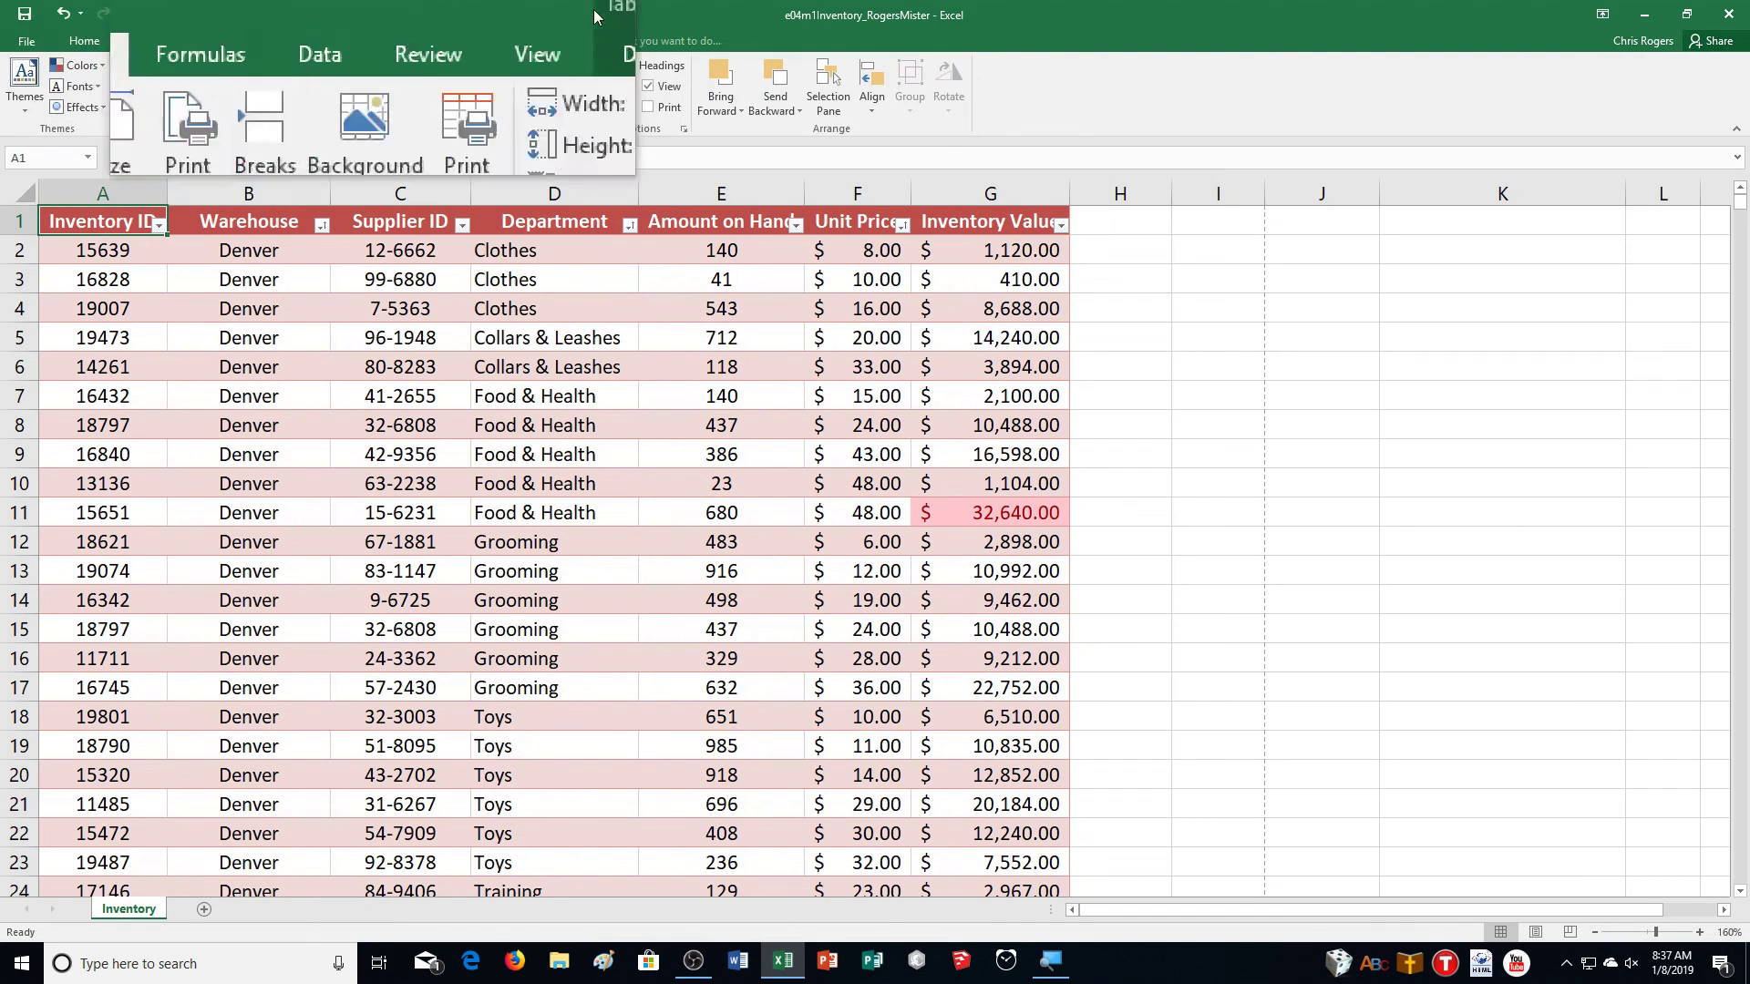